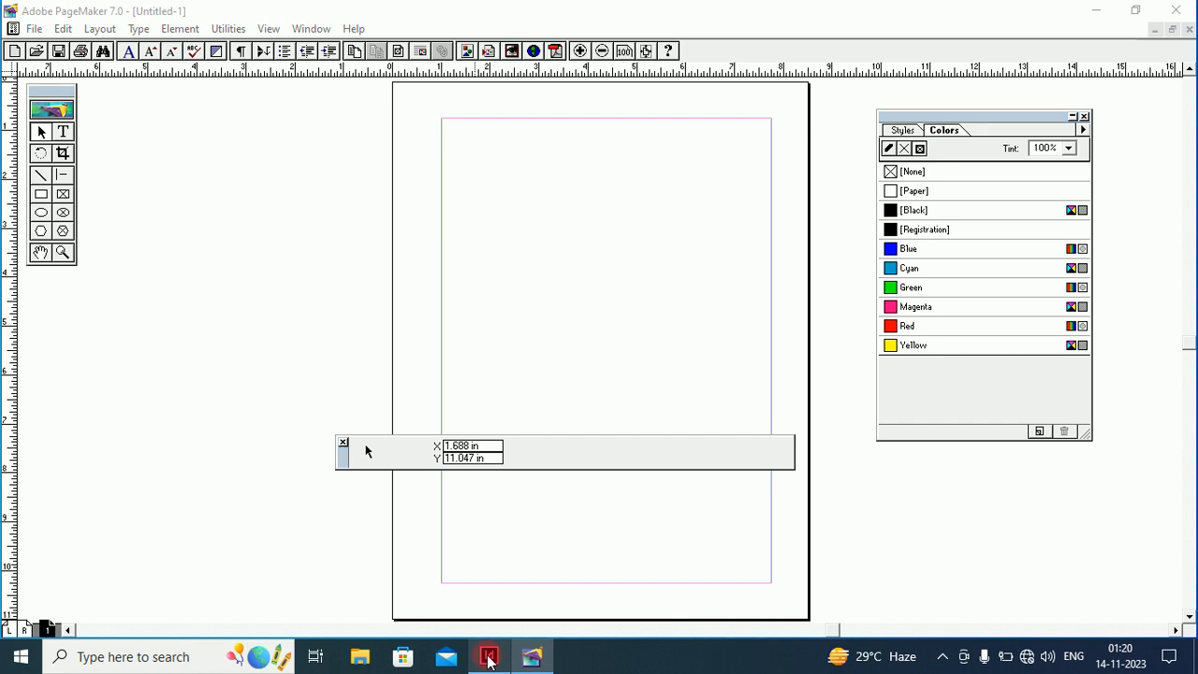
# Switch from PageMaker to the blank Untitled-1 document in InDesign
pyautogui.click(489, 658)
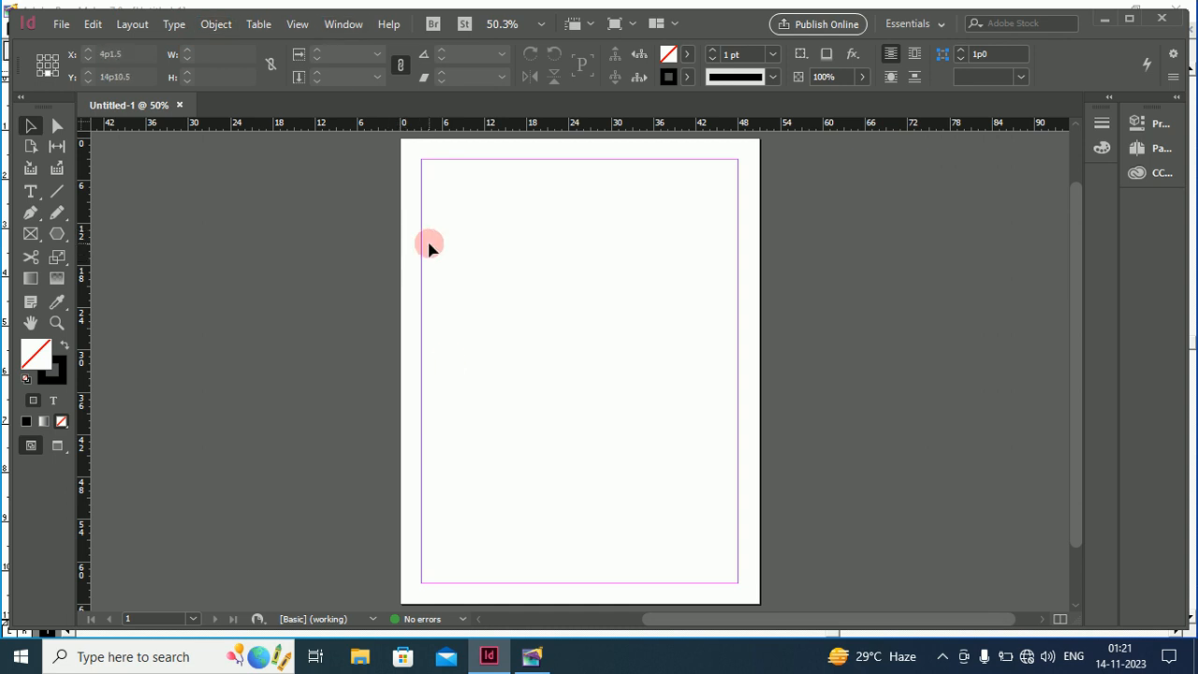
# Switch briefly to PageMaker, then return to InDesign's blank Untitled-1 page
pyautogui.click(529, 657)
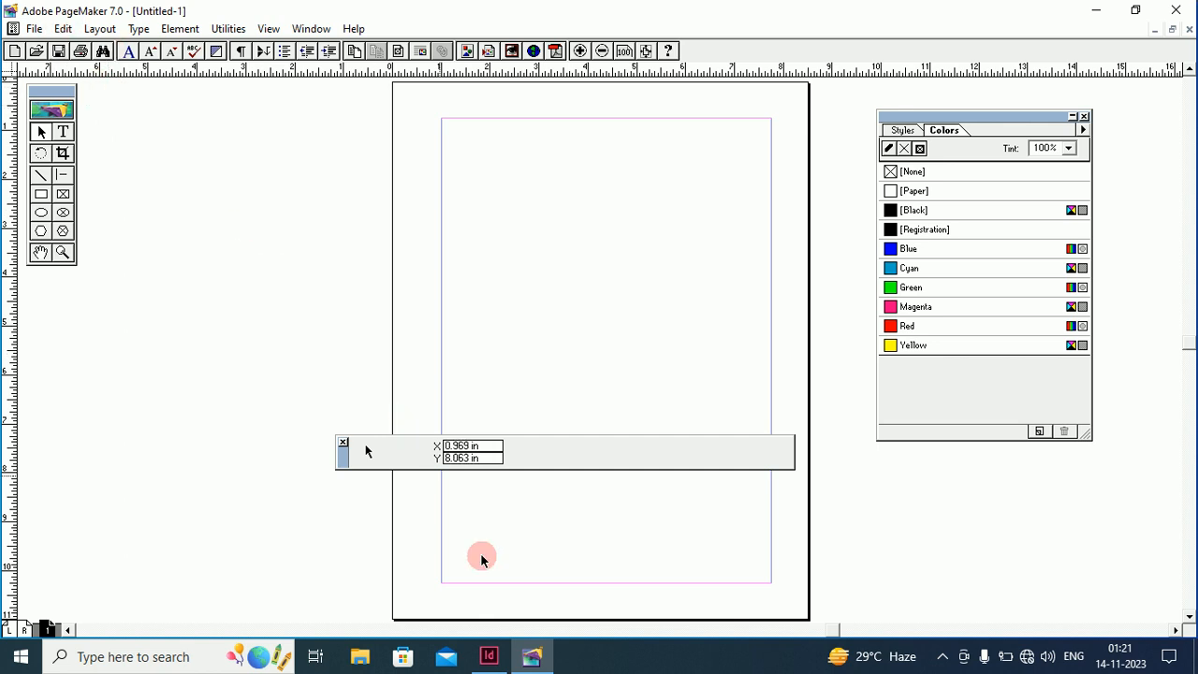
pyautogui.click(484, 659)
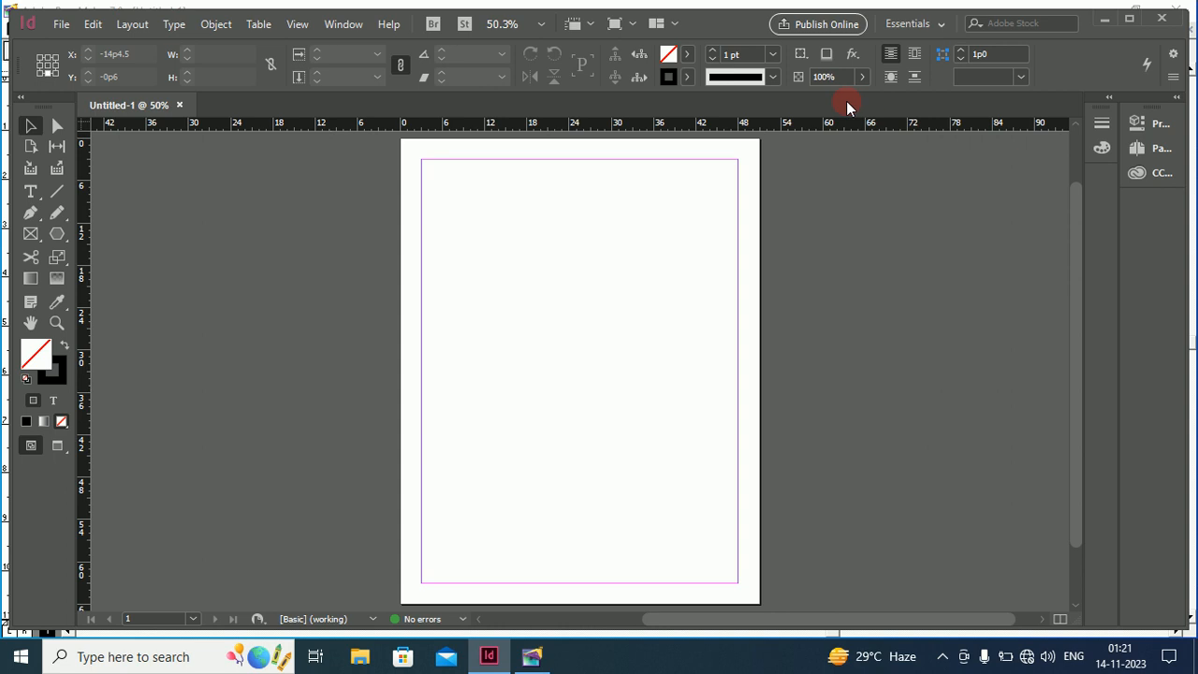
# Minimize InDesign to reveal the empty PageMaker page
pyautogui.click(1105, 25)
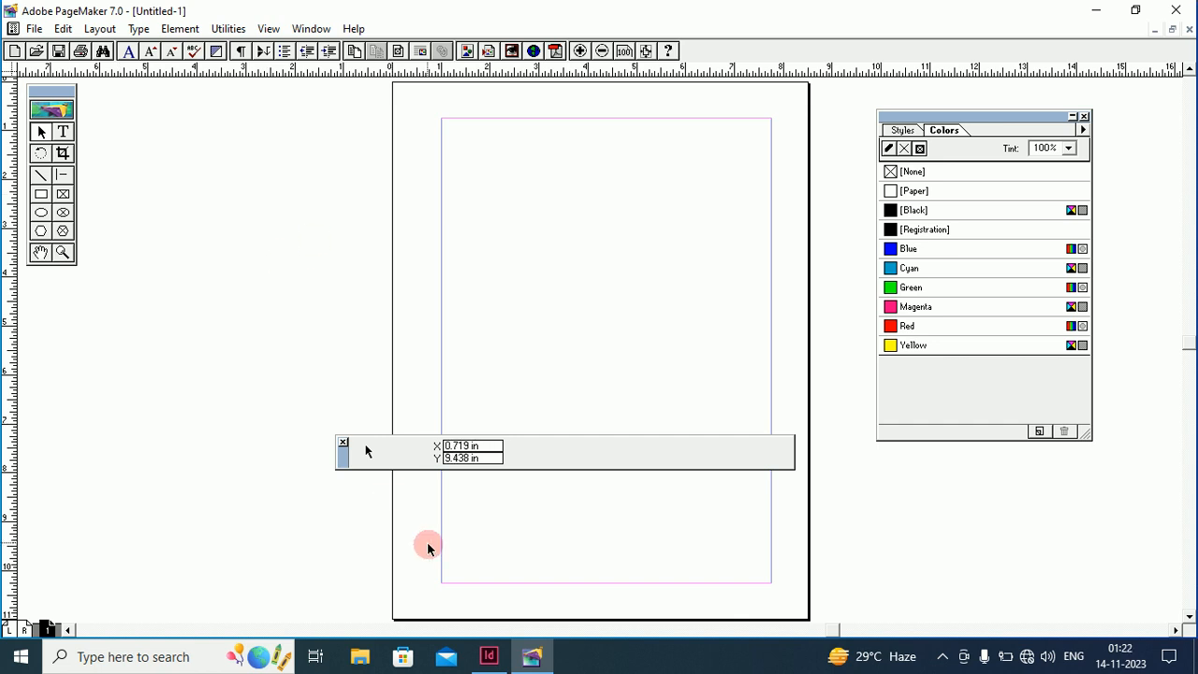
# Bring InDesign's blank Untitled-1 page with margin guides to the front
pyautogui.click(489, 655)
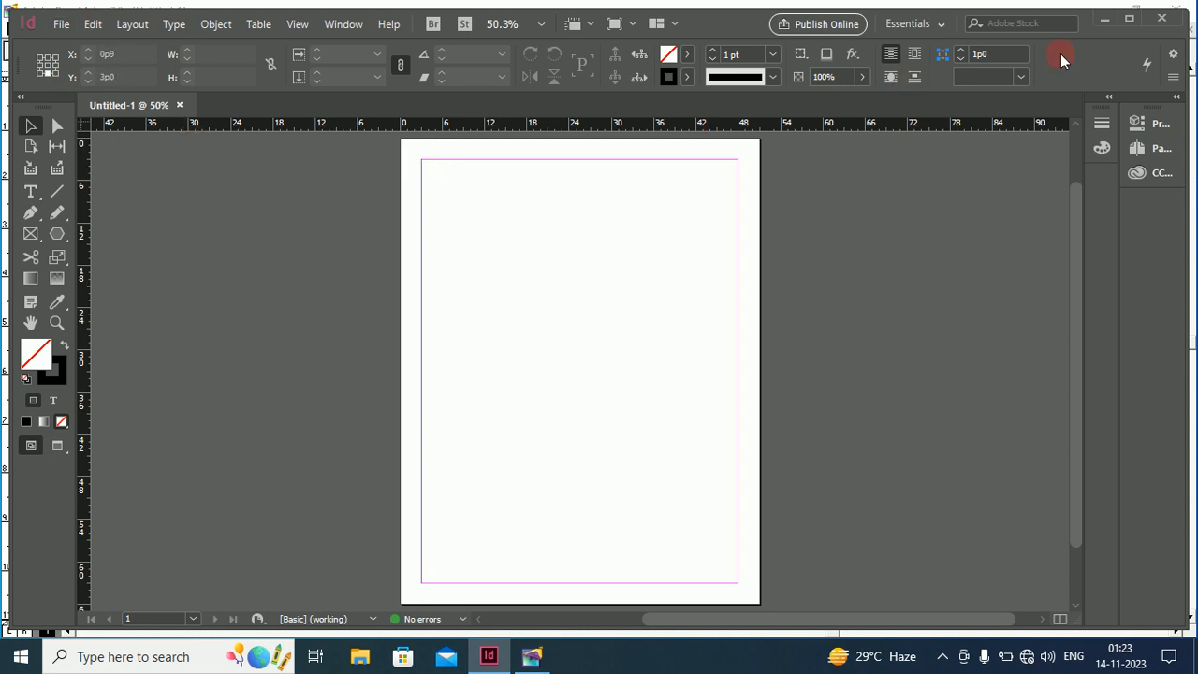
# Minimize InDesign so PageMaker's empty Untitled-1 page is in front
pyautogui.click(1104, 17)
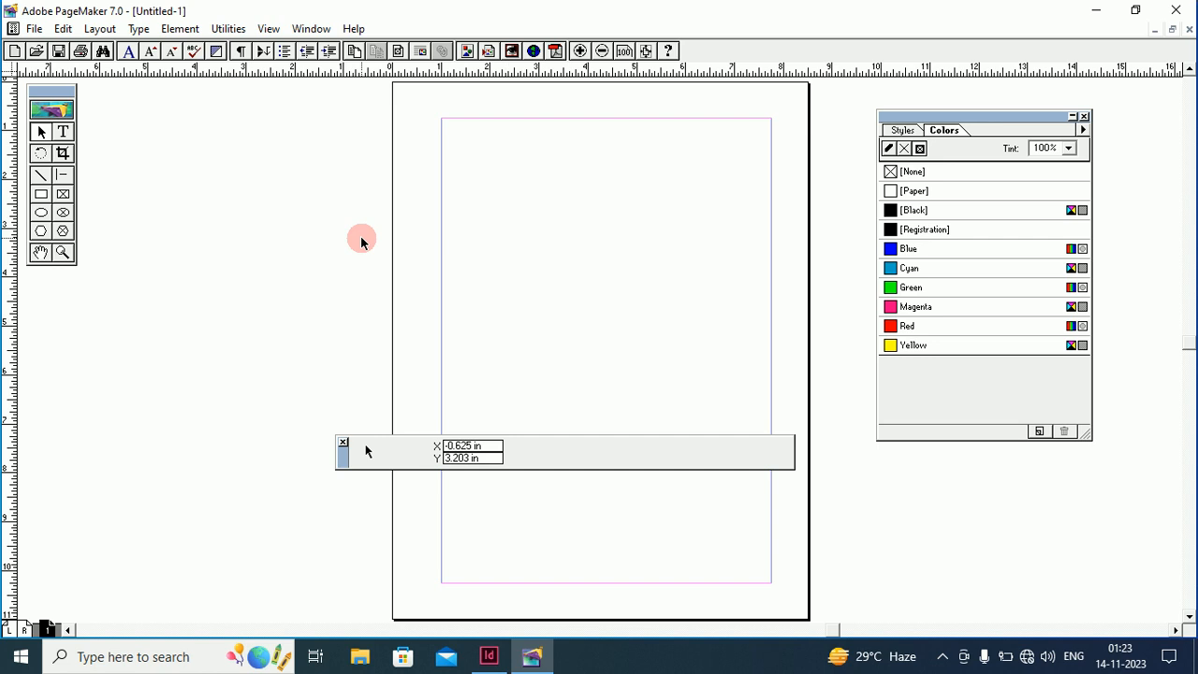
# View the PageMaker page at Actual Size and pan to its top-left corner
pyautogui.rightClick(580, 210)
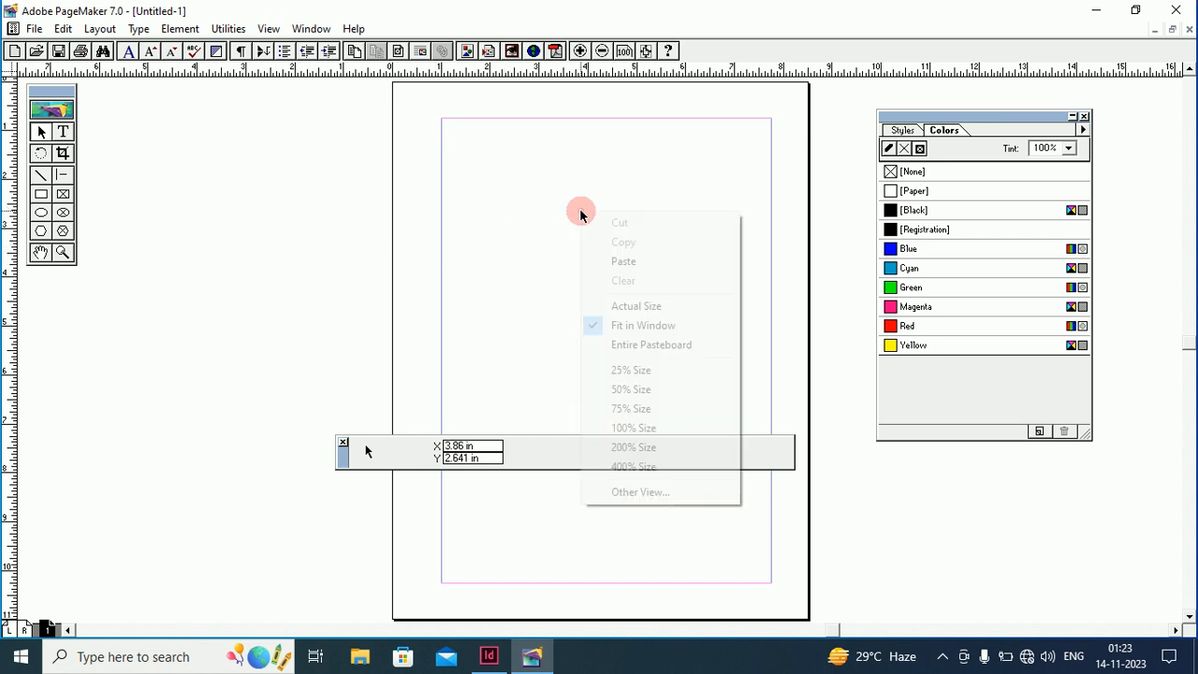
pyautogui.click(627, 306)
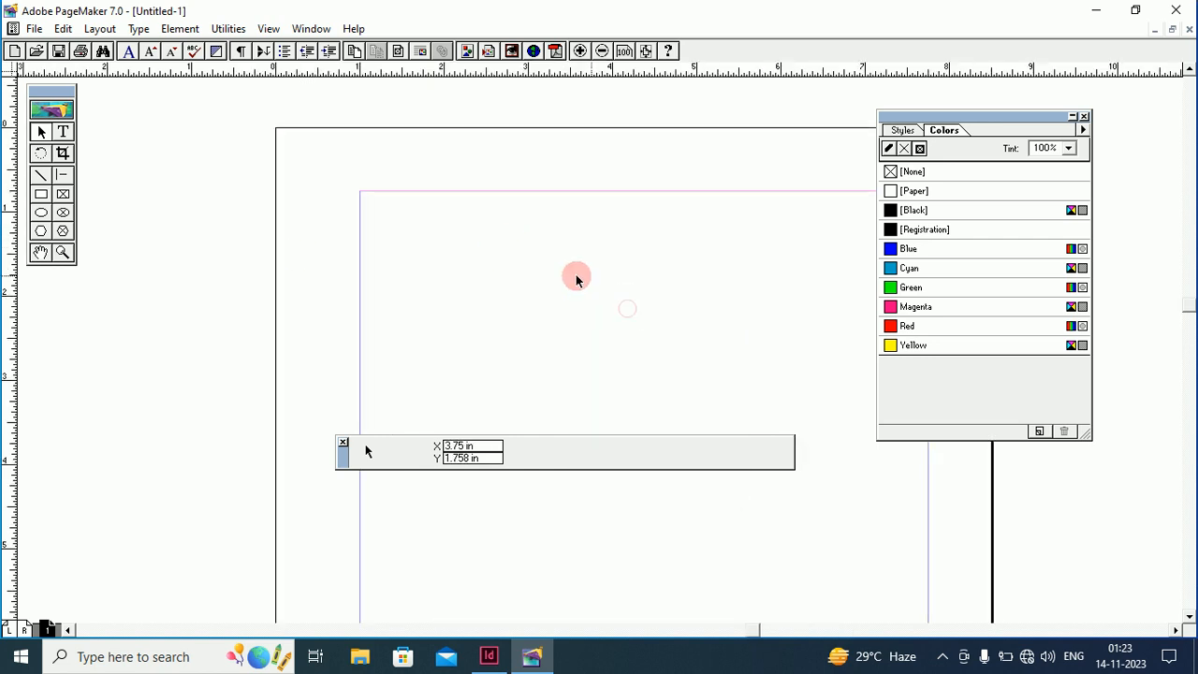
pyautogui.click(41, 252)
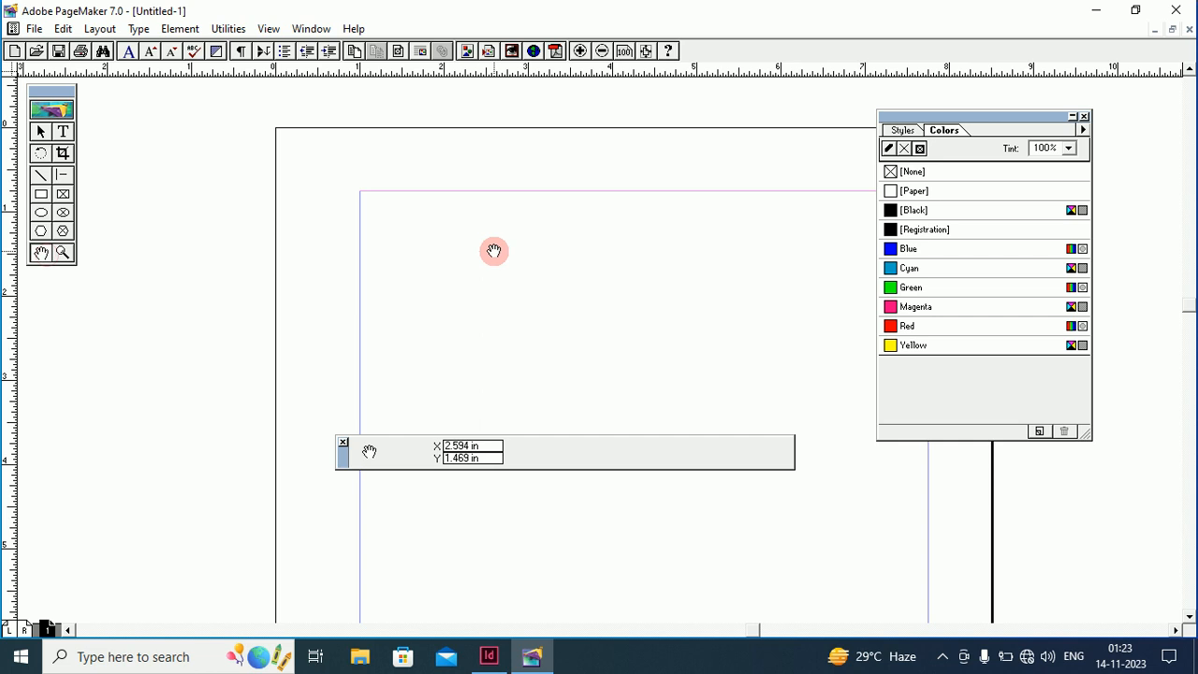
pyautogui.moveTo(494, 251); pyautogui.dragTo(362, 201)
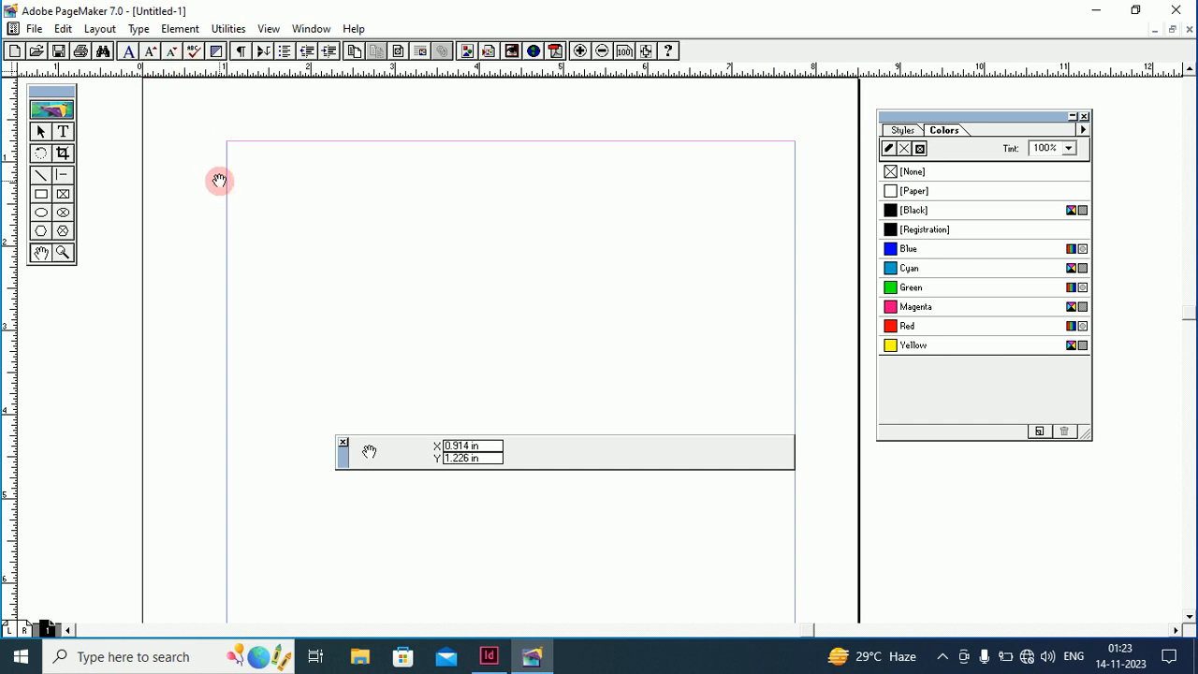
# Create a text frame near the top-left of the PageMaker page
pyautogui.click(63, 132)
pyautogui.moveTo(258, 173); pyautogui.dragTo(577, 315)
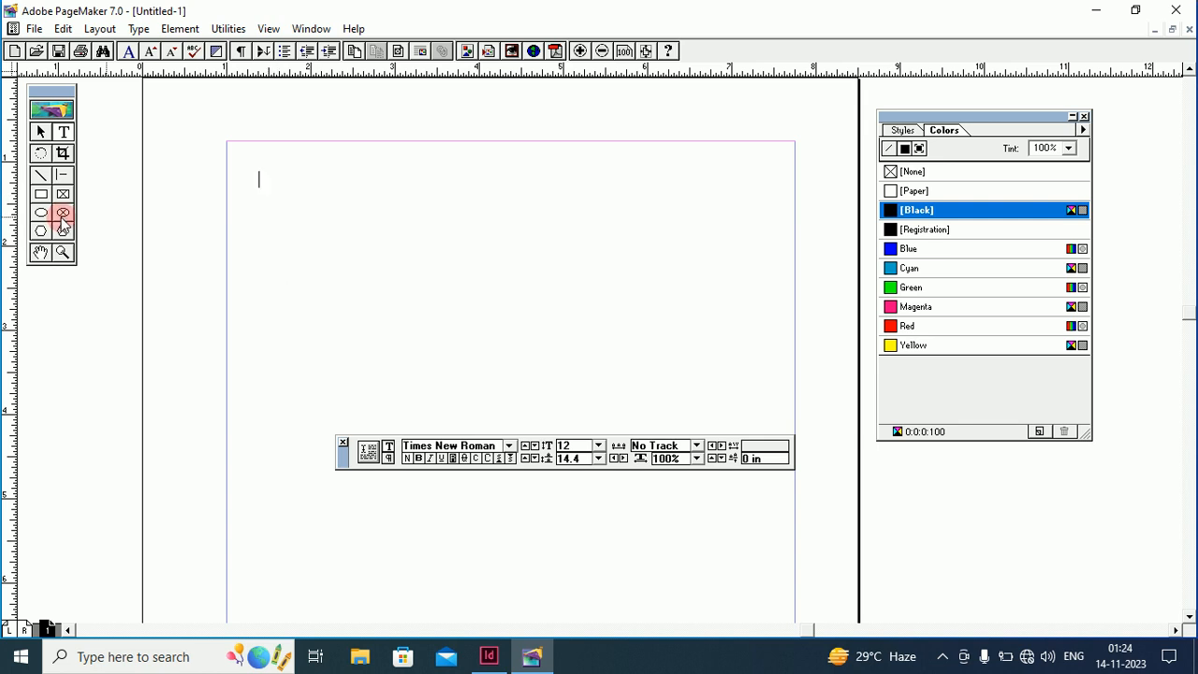
pyautogui.click(41, 196)
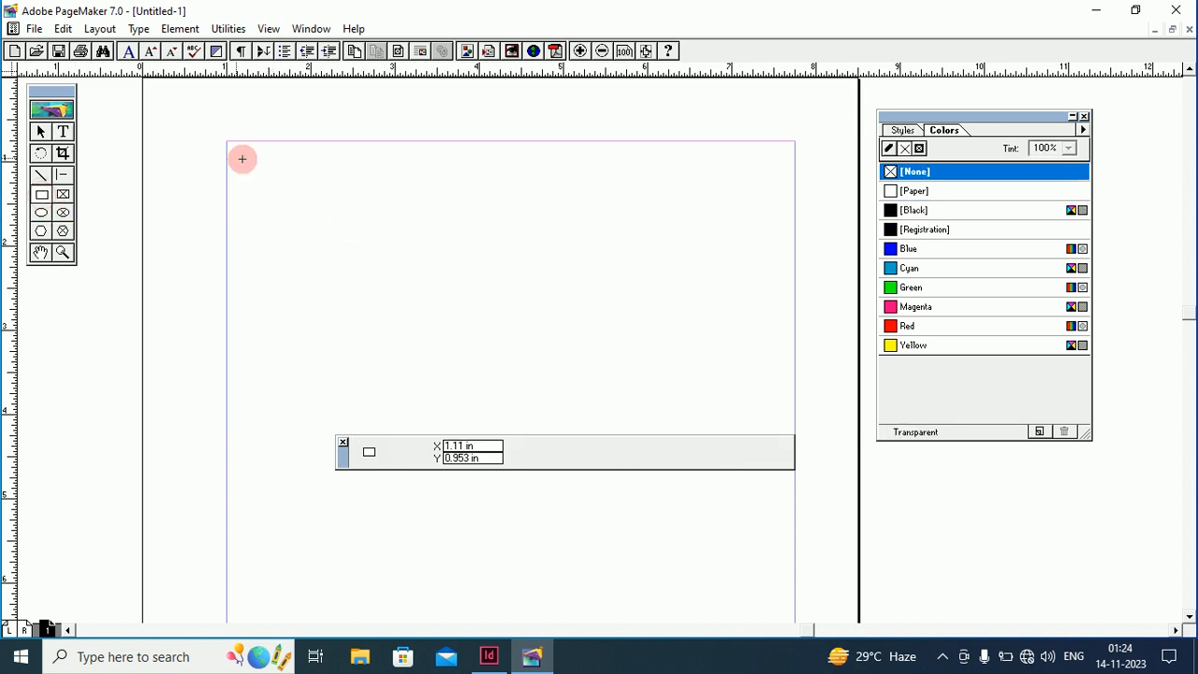
pyautogui.moveTo(245, 163); pyautogui.dragTo(426, 376)
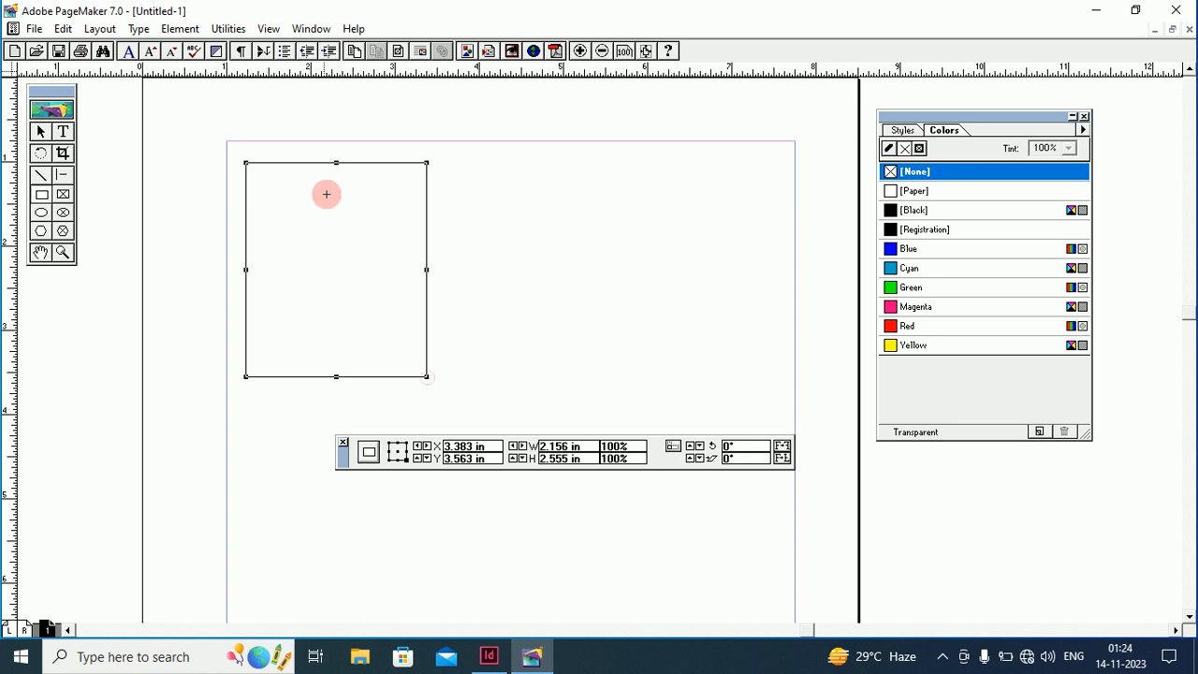
pyautogui.click(559, 177)
pyautogui.moveTo(596, 215); pyautogui.dragTo(599, 218)
pyautogui.moveTo(699, 321); pyautogui.dragTo(722, 343)
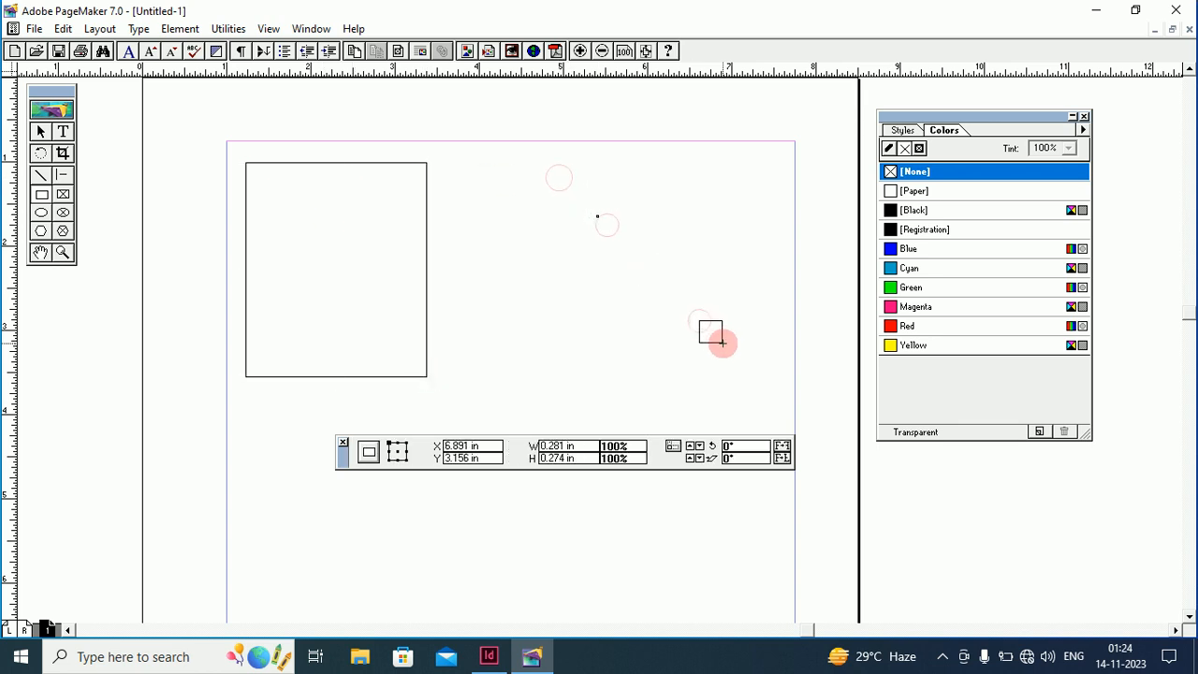
pyautogui.click(722, 344)
pyautogui.moveTo(260, 485); pyautogui.dragTo(418, 599)
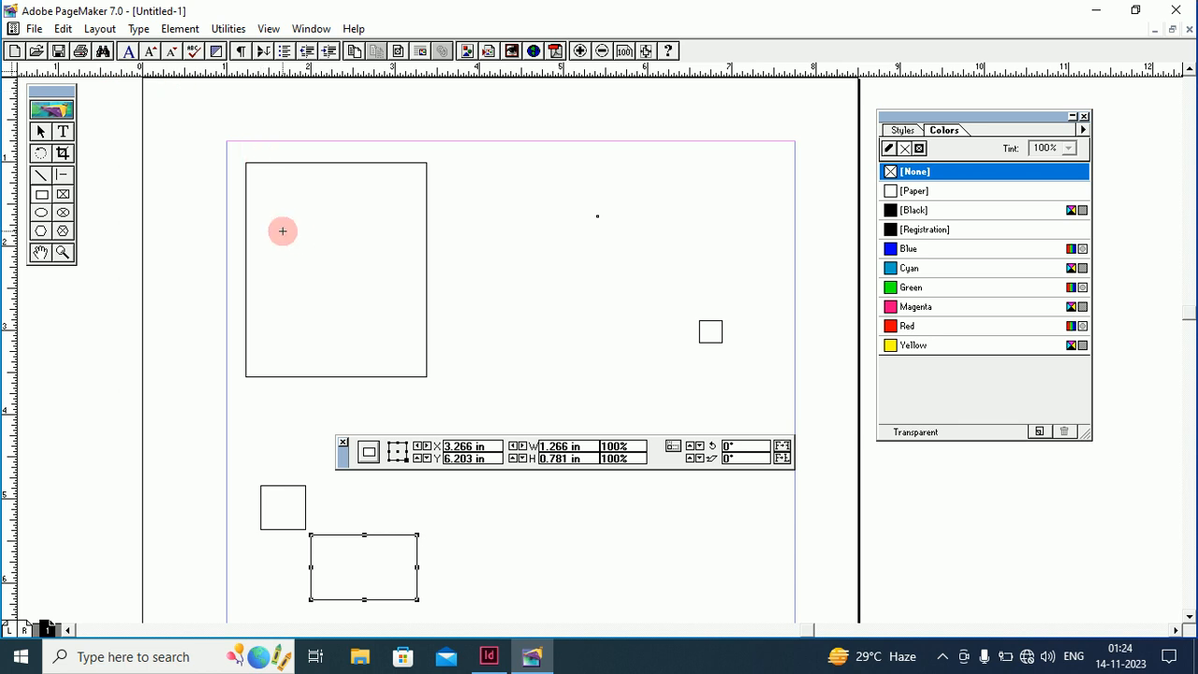
pyautogui.doubleClick(40, 131)
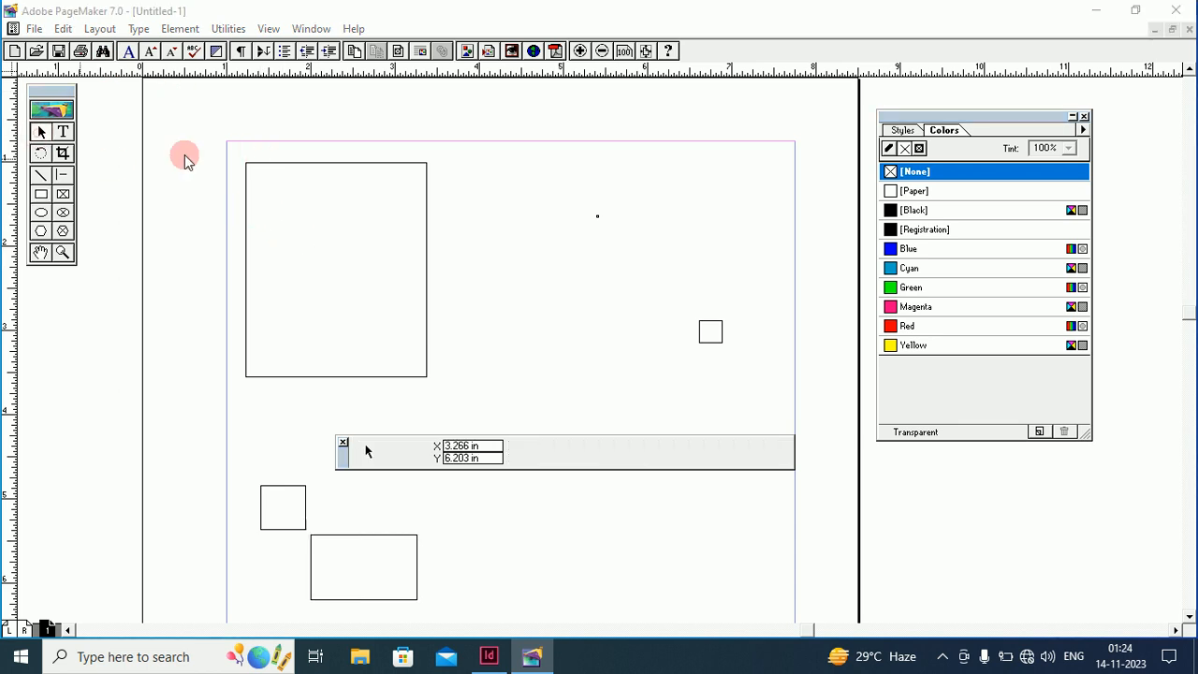
pyautogui.click(729, 243)
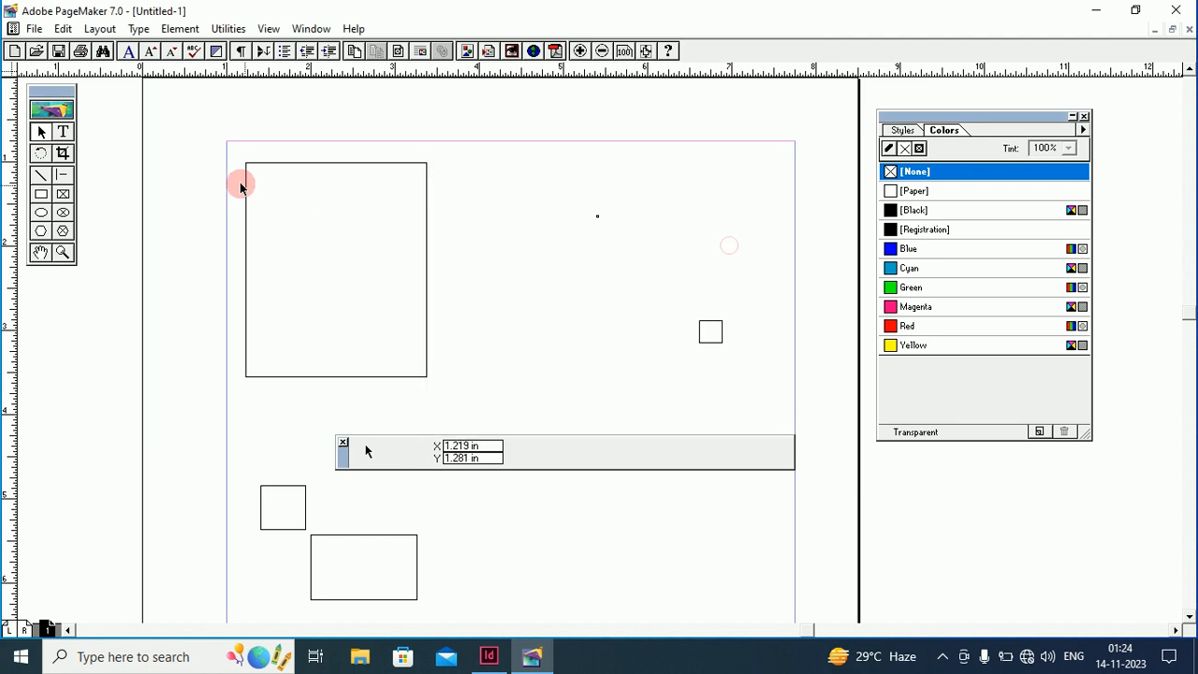
pyautogui.moveTo(212, 125); pyautogui.dragTo(850, 602)
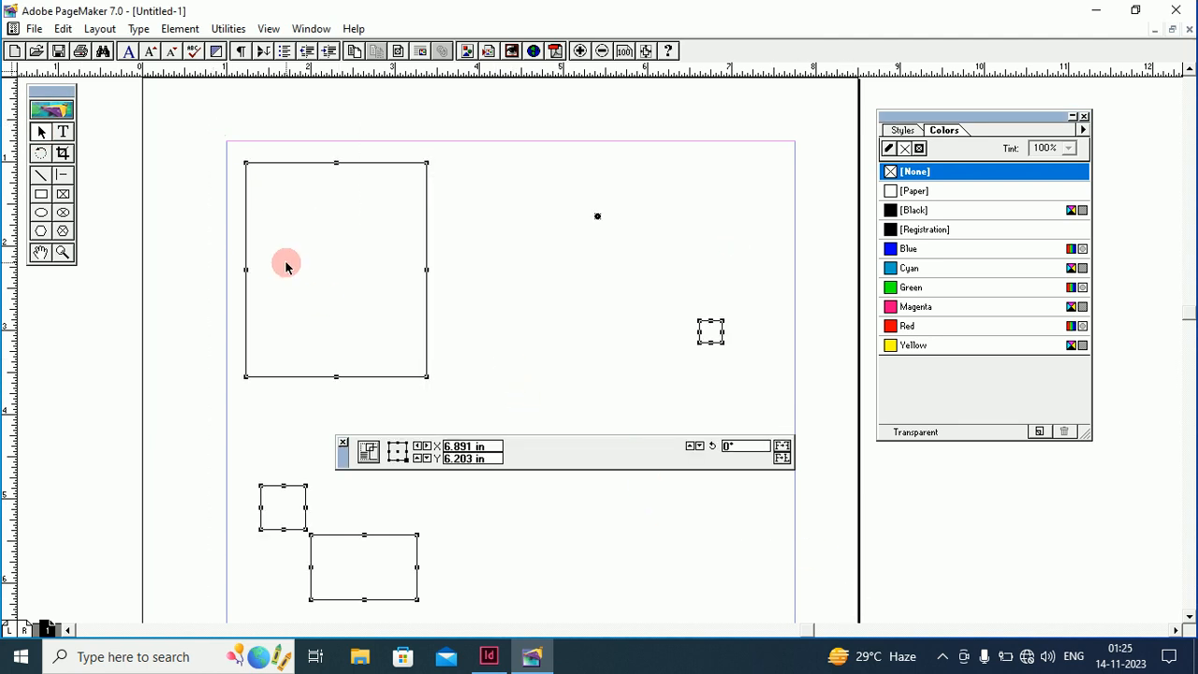
pyautogui.click(61, 29)
pyautogui.click(139, 132)
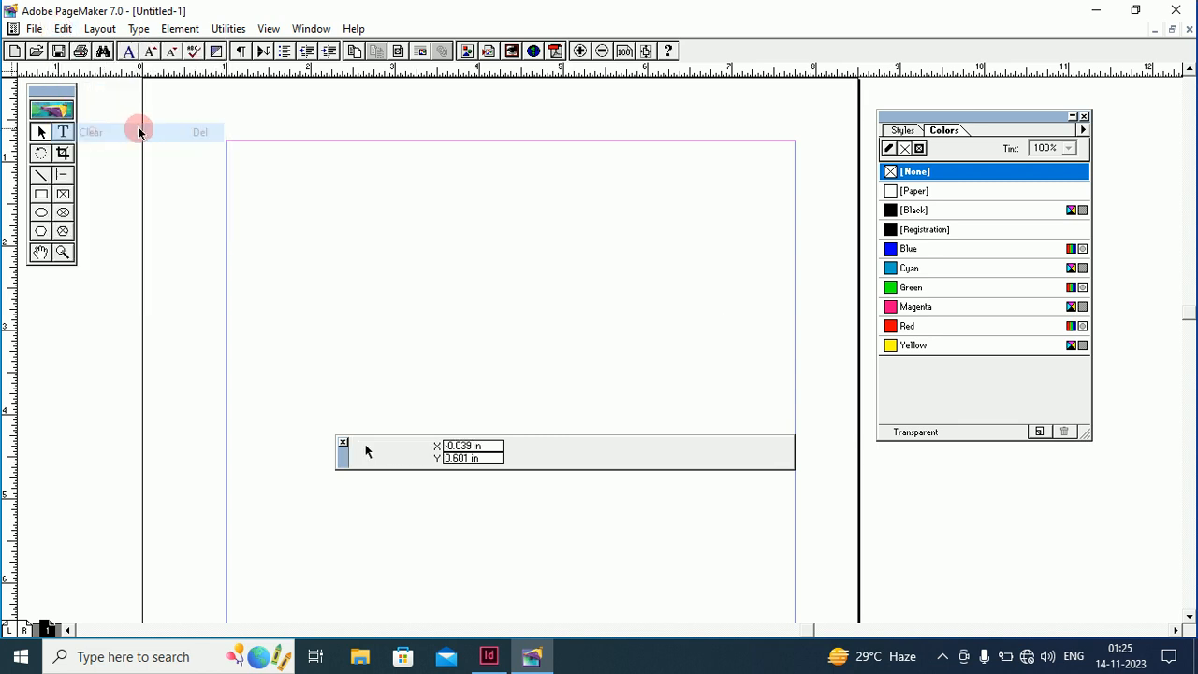
# Add the word 'gautam' in a top-left text frame, select it, then switch to InDesign
pyautogui.click(62, 132)
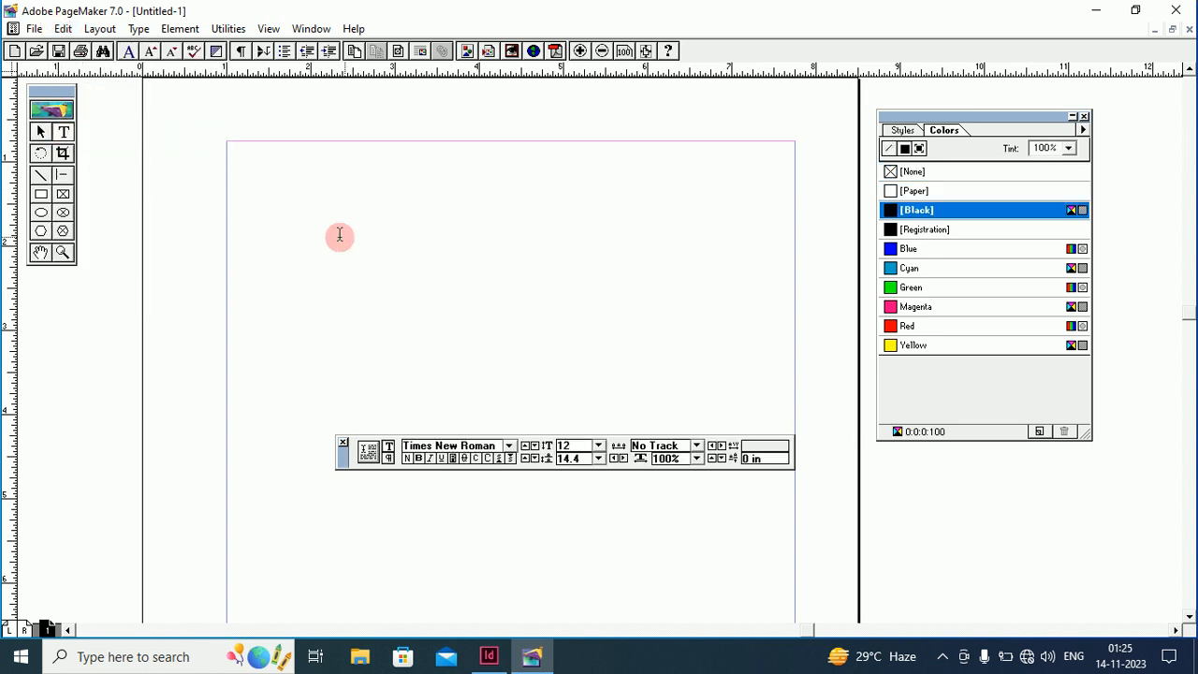
pyautogui.moveTo(284, 179); pyautogui.dragTo(569, 295)
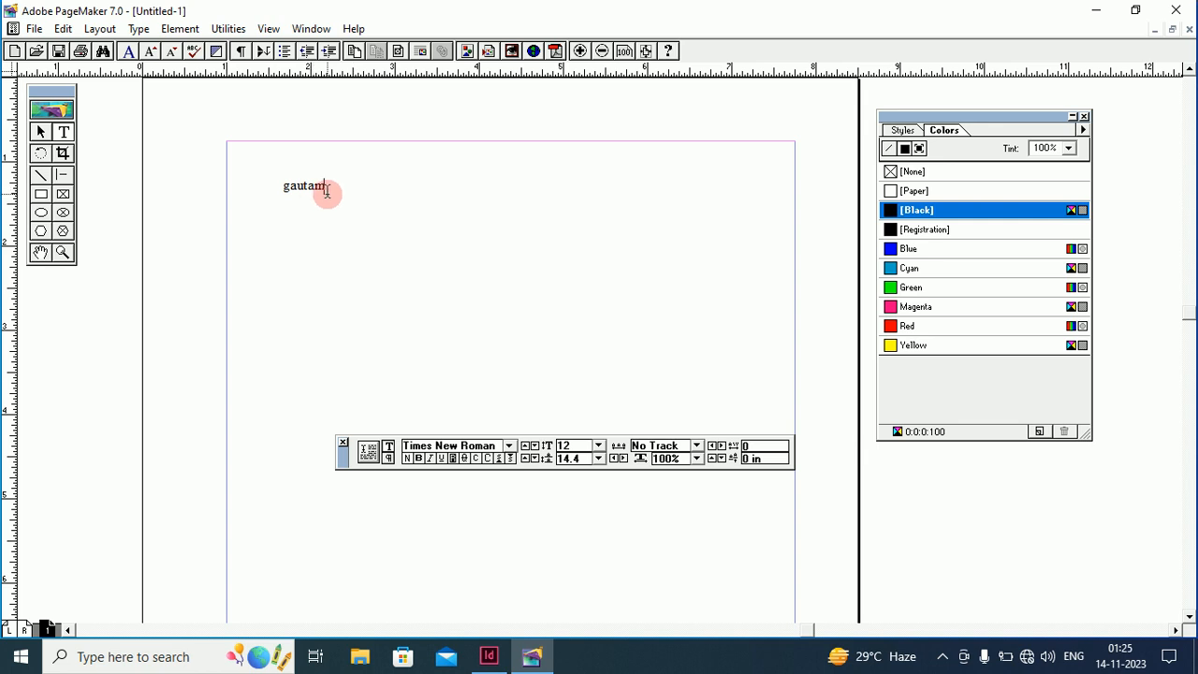
pyautogui.click(308, 185)
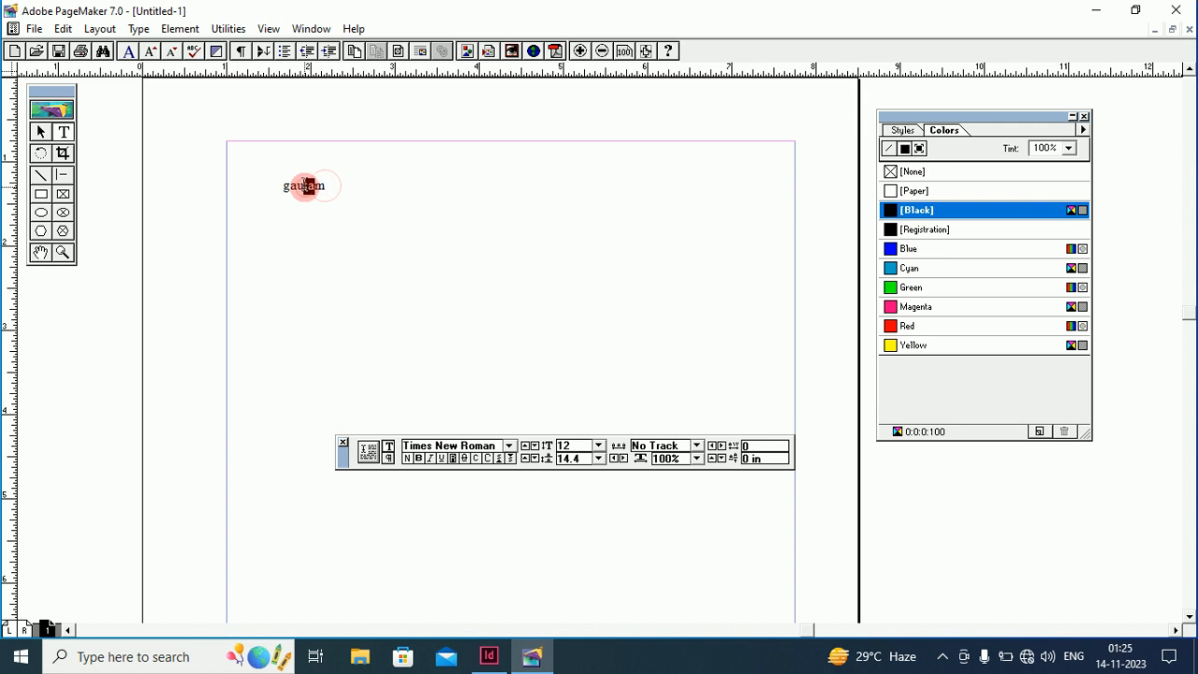
pyautogui.click(304, 185)
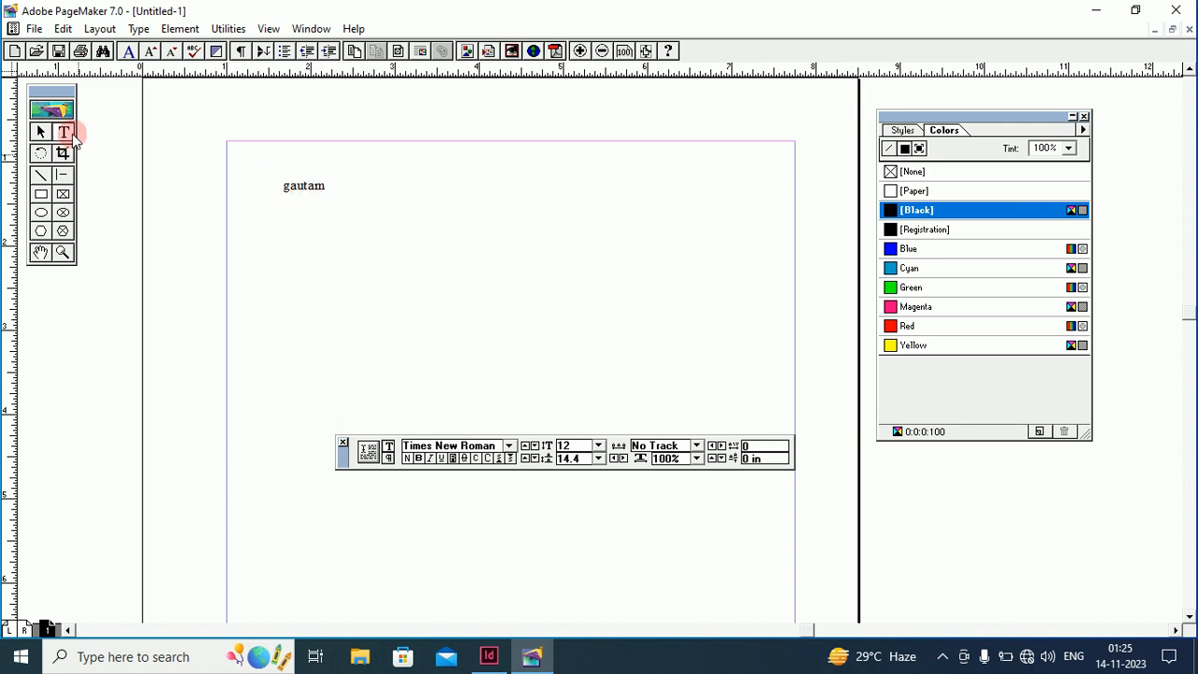
pyautogui.moveTo(329, 187); pyautogui.dragTo(277, 187)
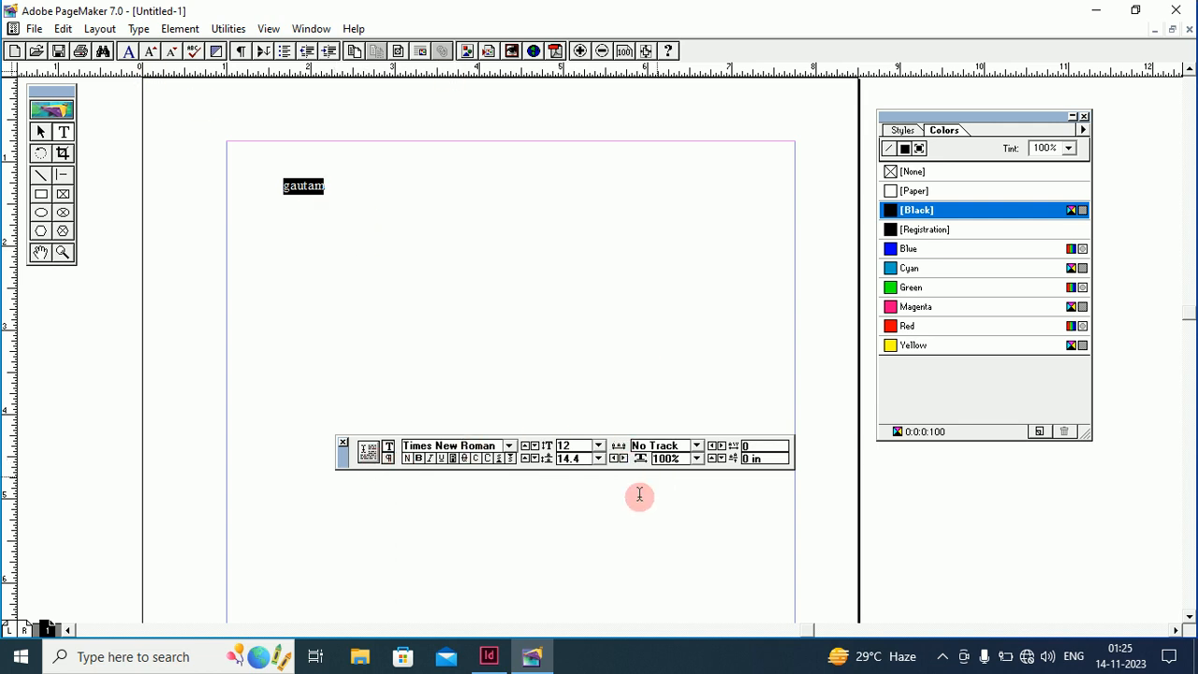
pyautogui.click(490, 659)
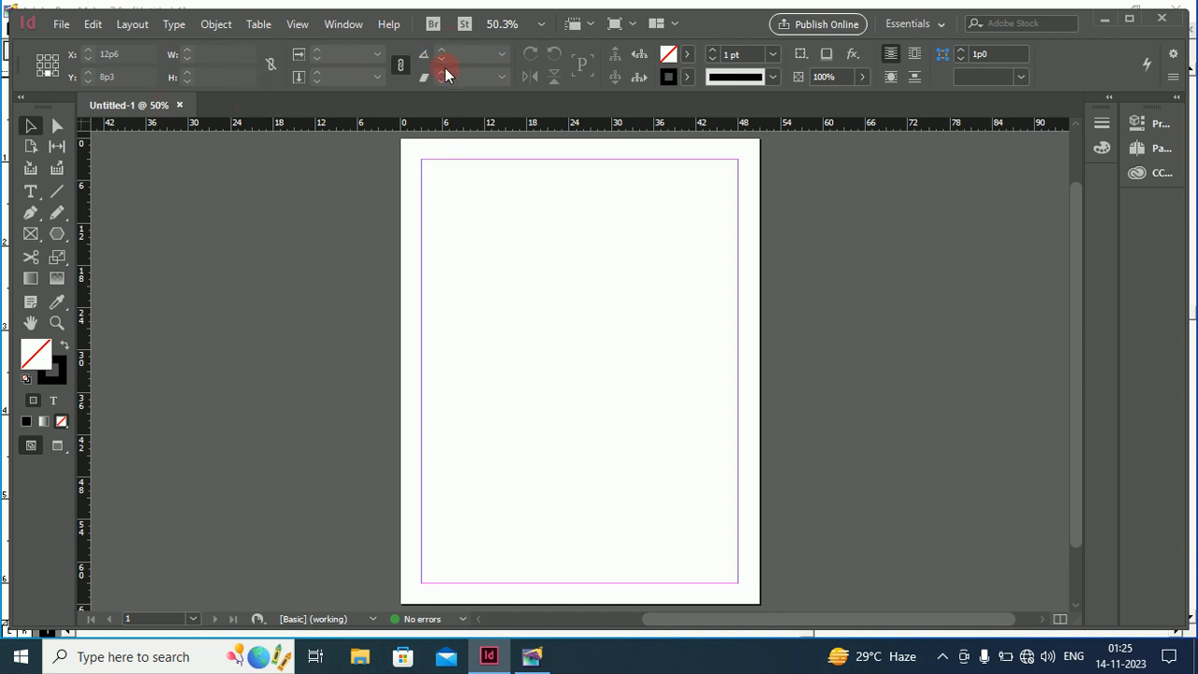
# Check InDesign's Window menu, then return to the PageMaker page showing 'gautam'
pyautogui.click(345, 25)
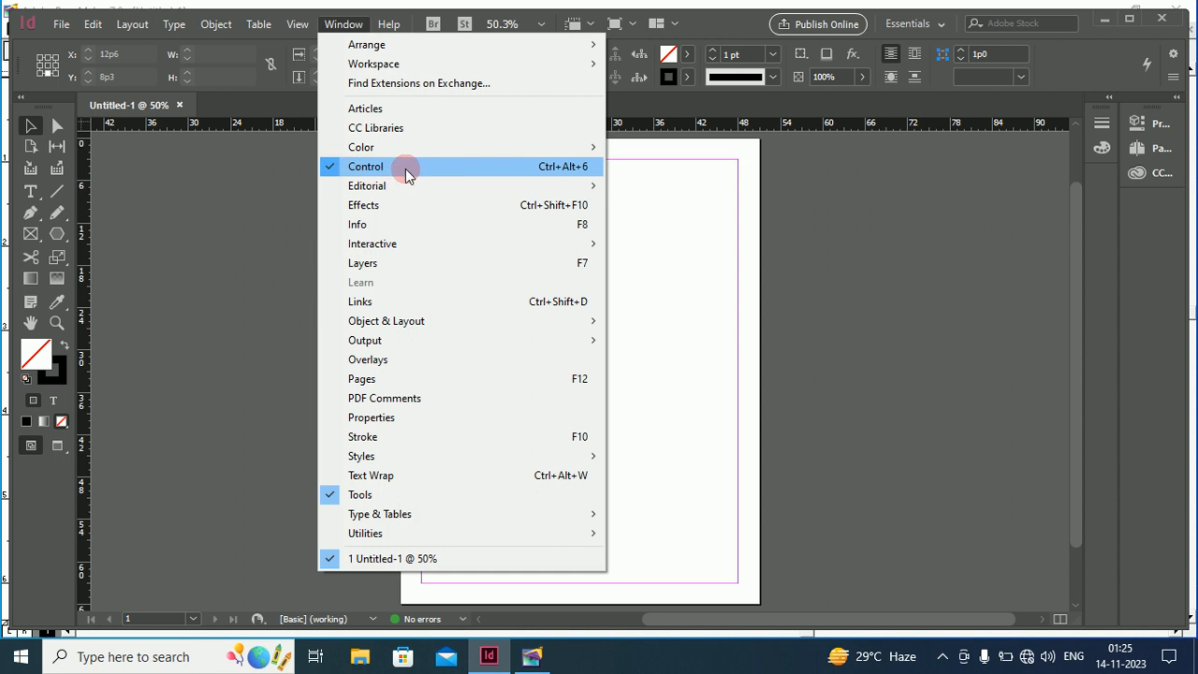
pyautogui.click(661, 235)
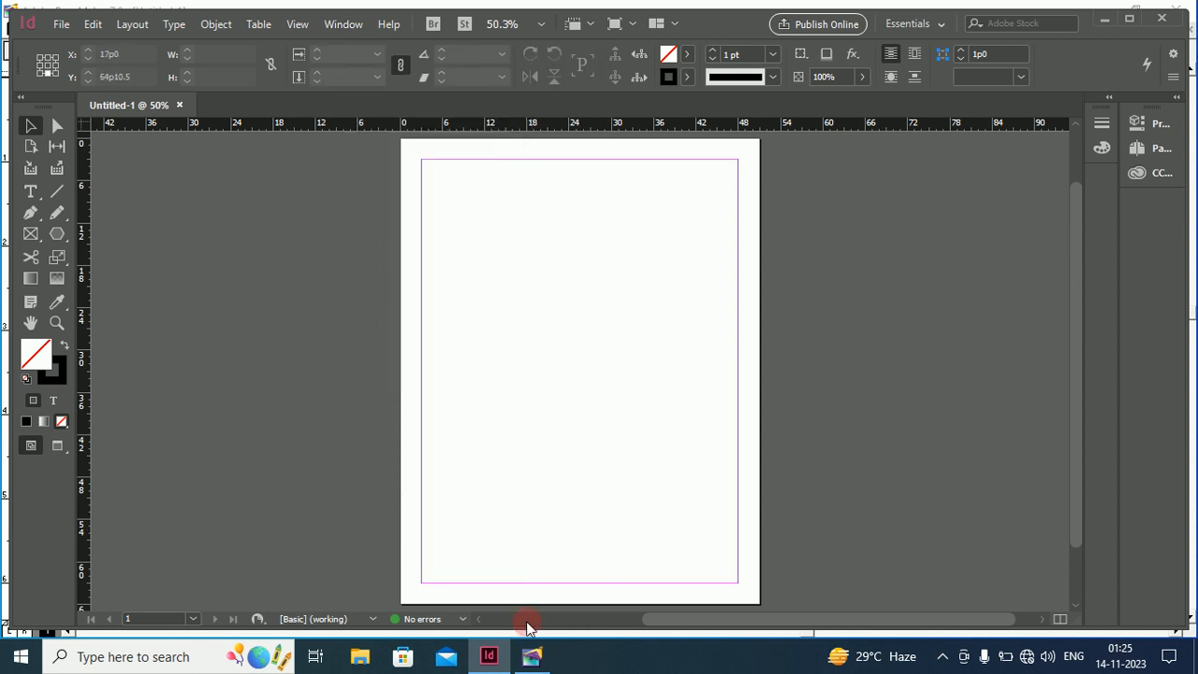
pyautogui.click(532, 656)
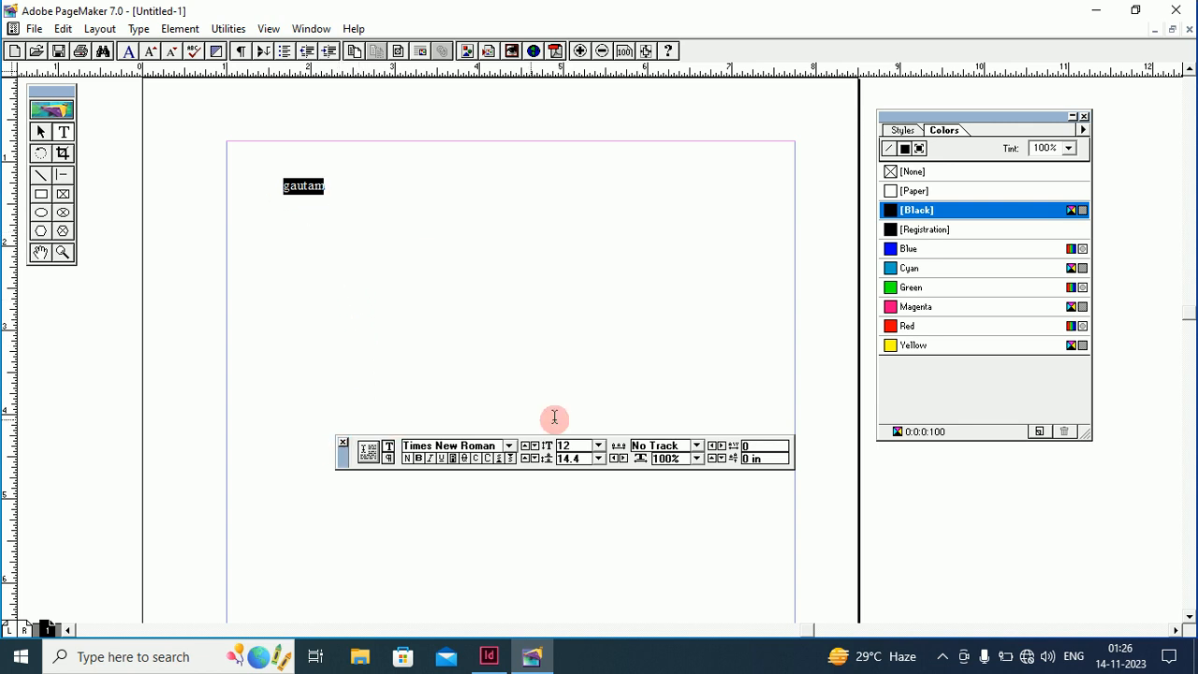
# Show the Control Palette (Times New Roman, 12 pt) and move it near 'gautam'
pyautogui.click(344, 443)
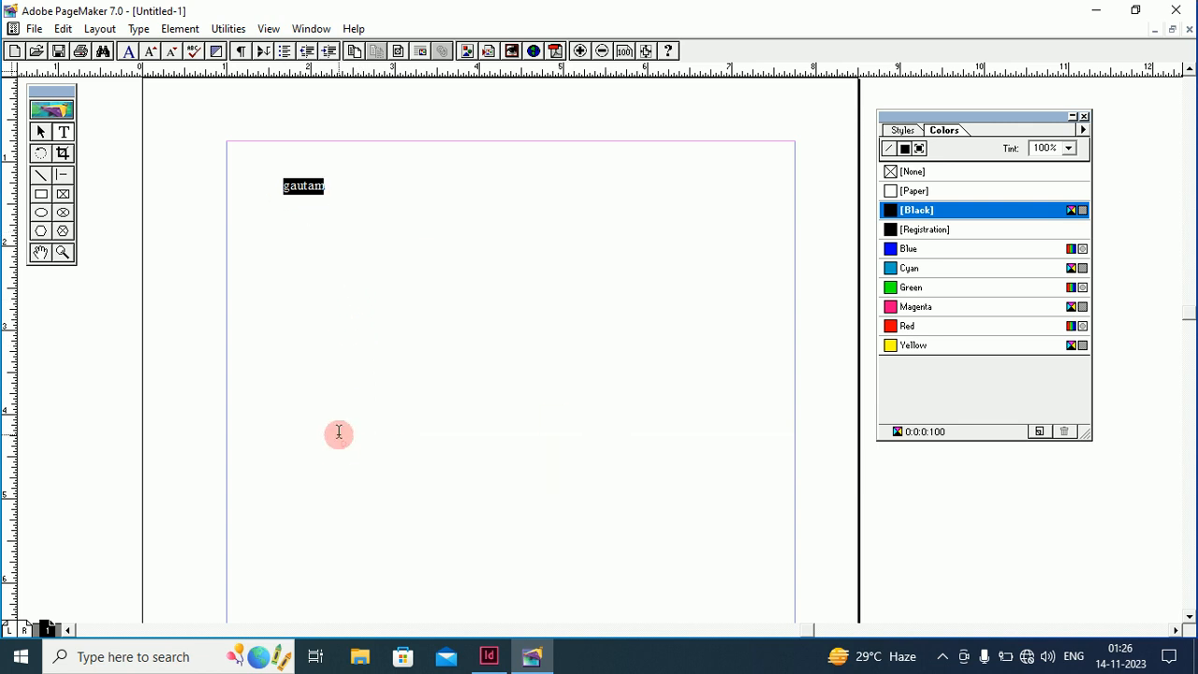
pyautogui.click(311, 28)
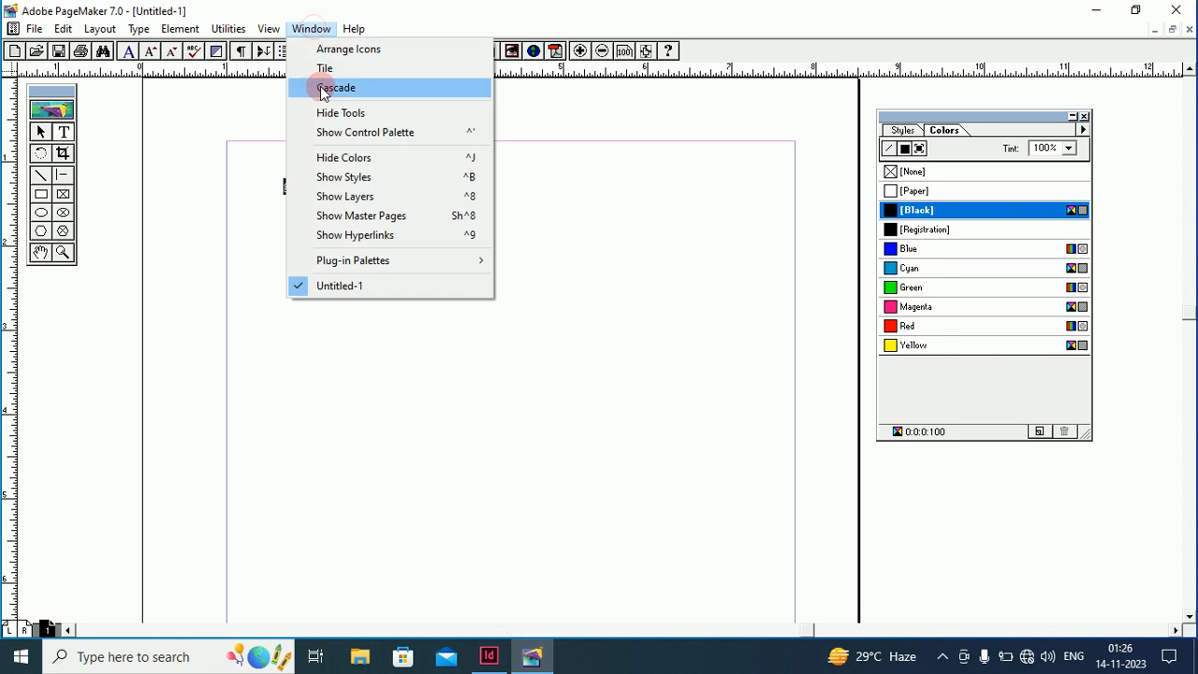
pyautogui.click(346, 134)
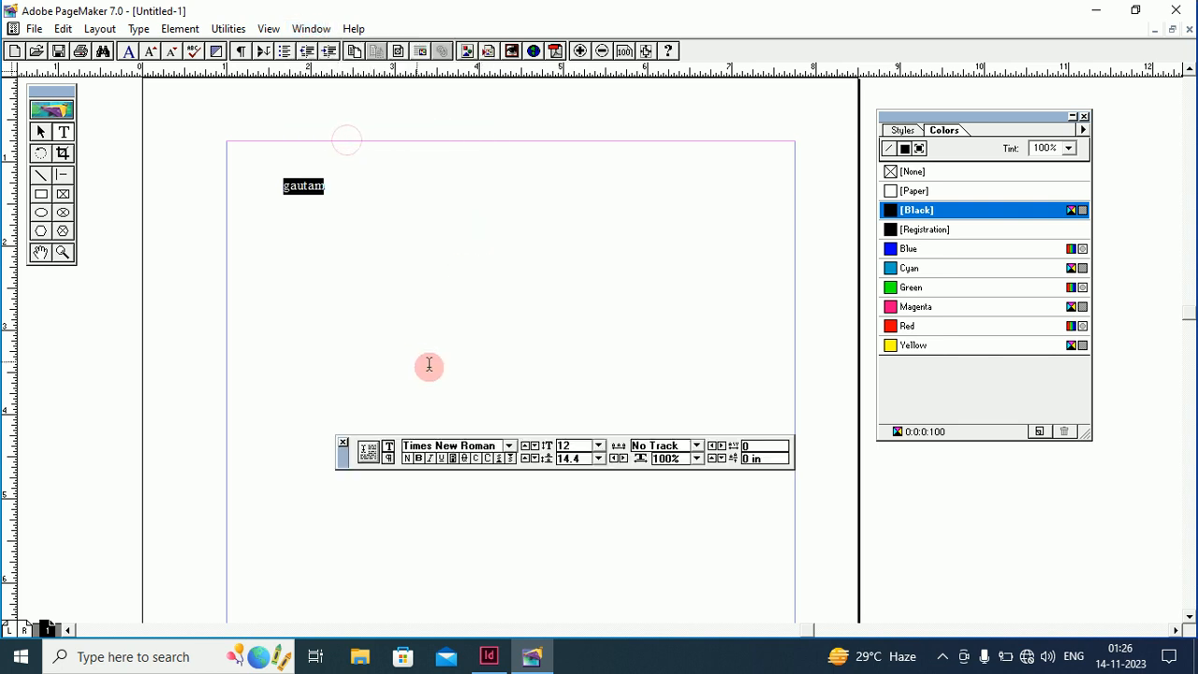
pyautogui.moveTo(338, 451); pyautogui.dragTo(248, 381)
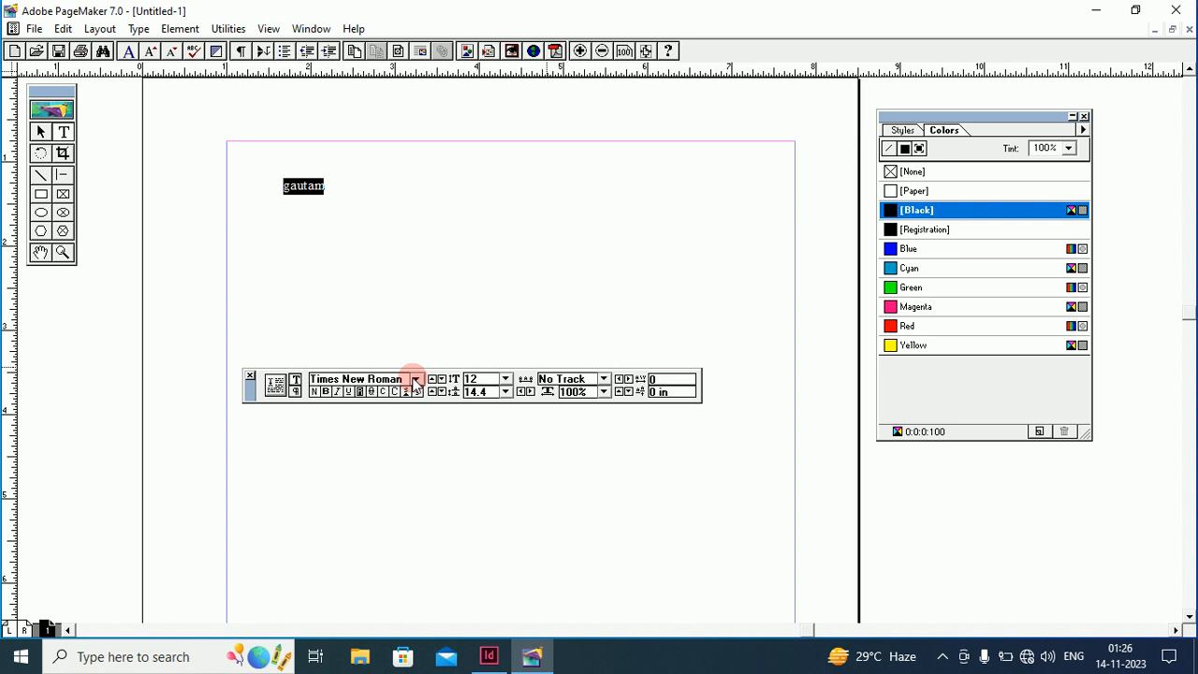
# Set gautam to 30 pt Impact, italic and underlined, then reselect the word
pyautogui.click(506, 380)
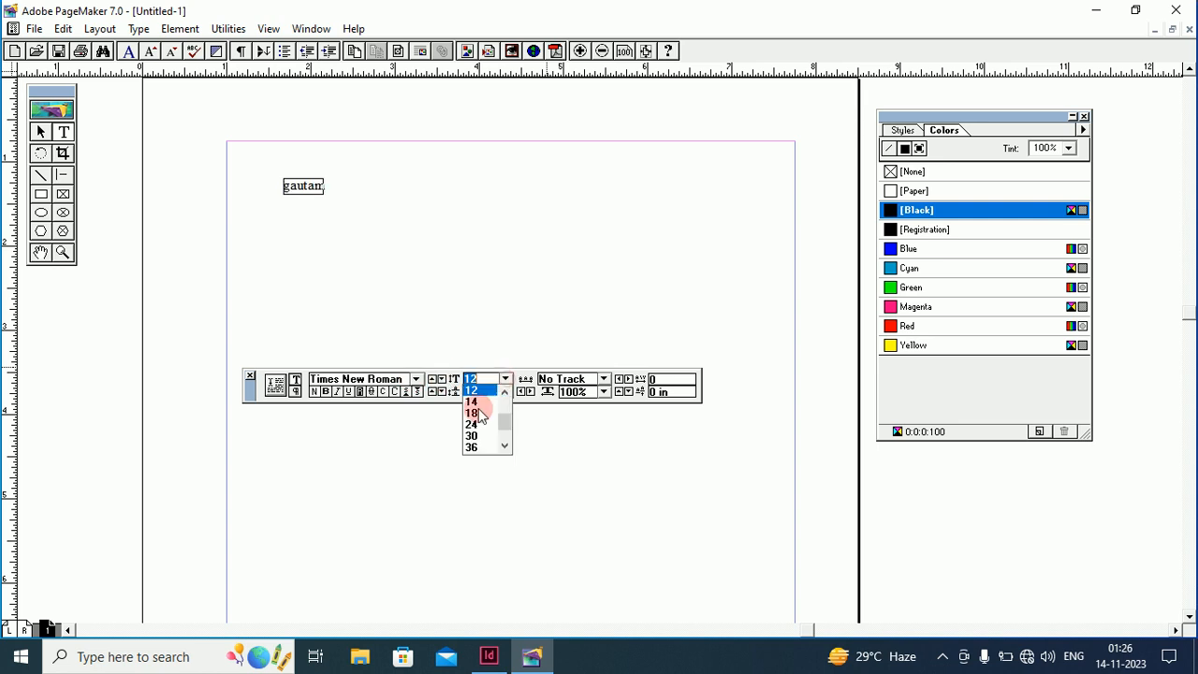
pyautogui.click(467, 433)
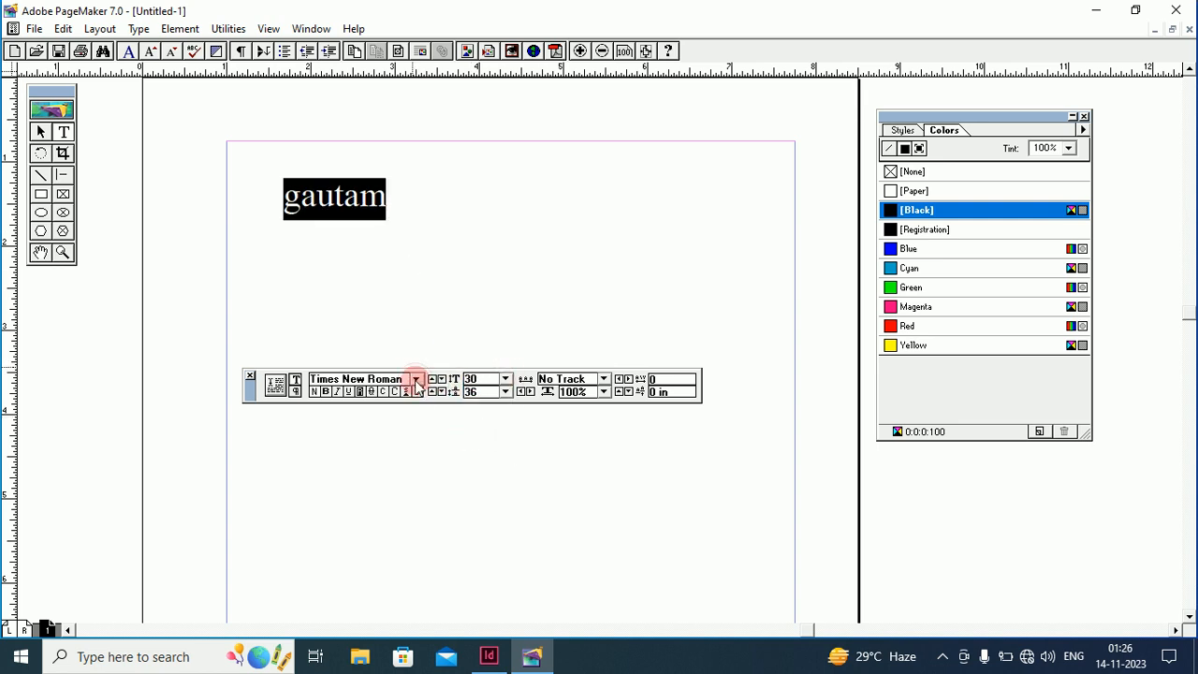
pyautogui.click(417, 380)
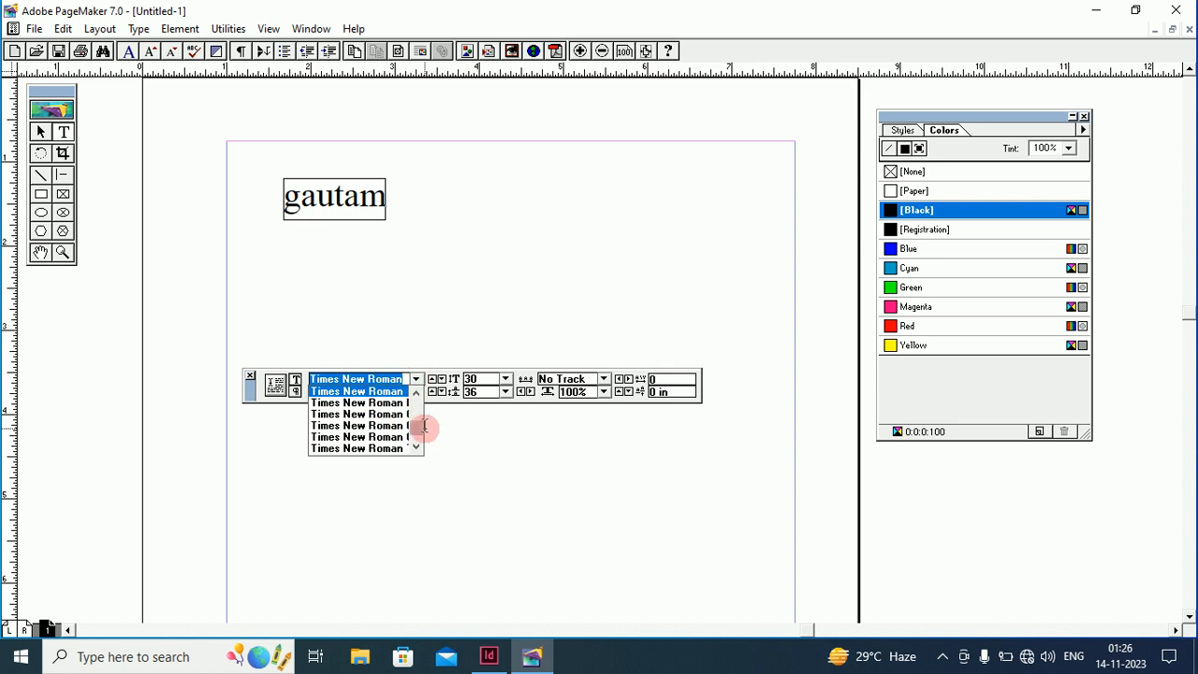
pyautogui.moveTo(424, 426)
pyautogui.mouseDown()
pyautogui.moveTo(417, 437)
pyautogui.moveTo(416, 419)
pyautogui.mouseUp()
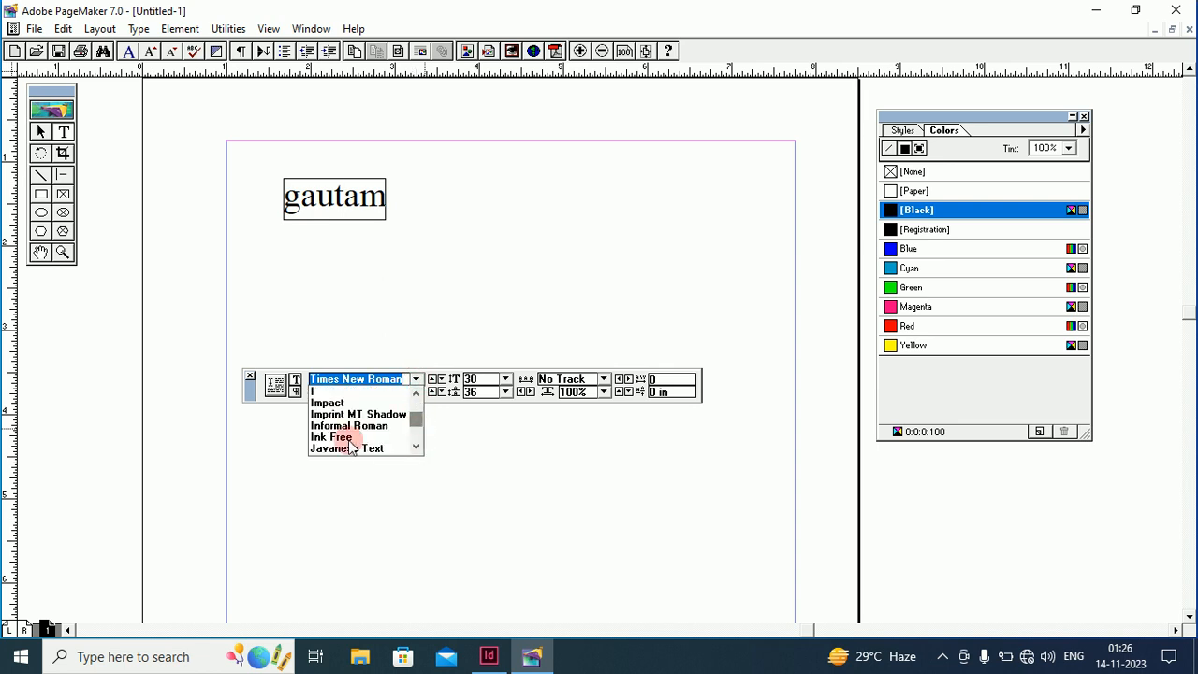
pyautogui.click(332, 404)
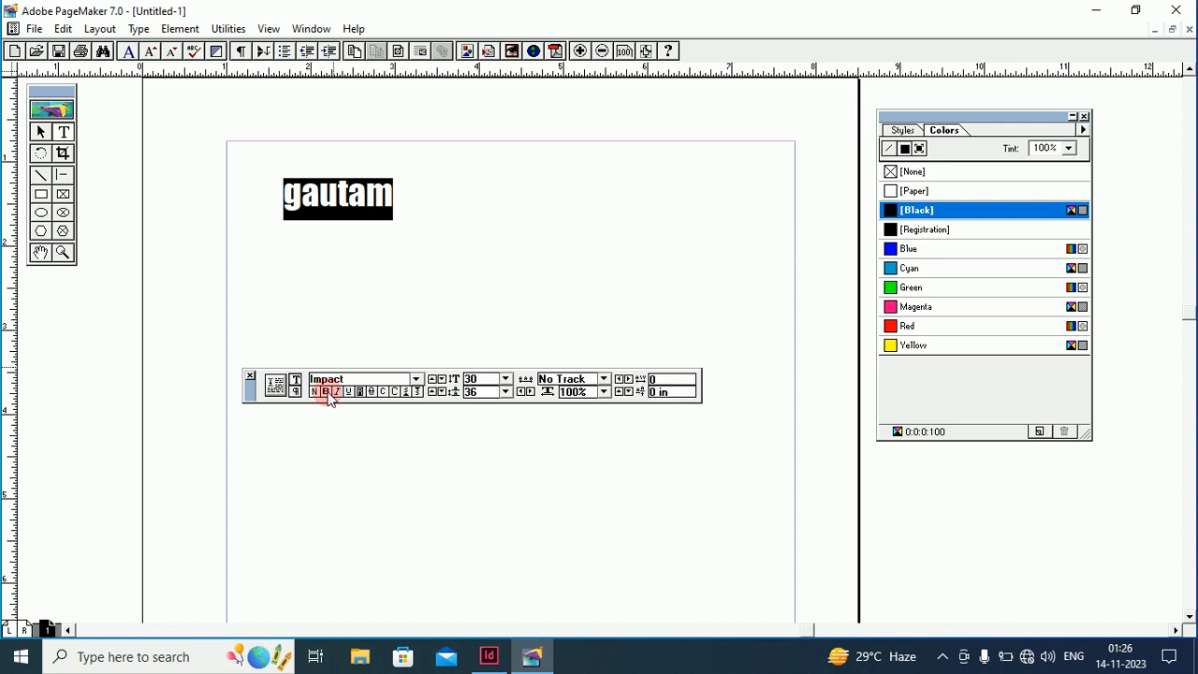
pyautogui.click(337, 391)
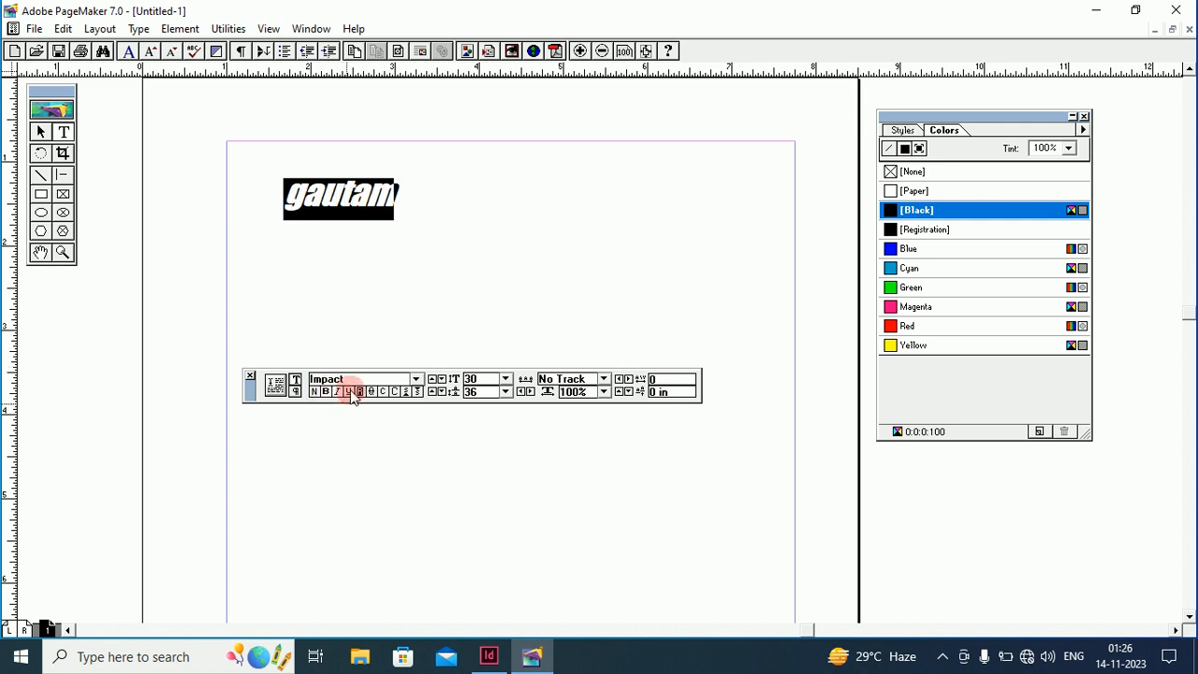
pyautogui.click(350, 392)
pyautogui.click(410, 211)
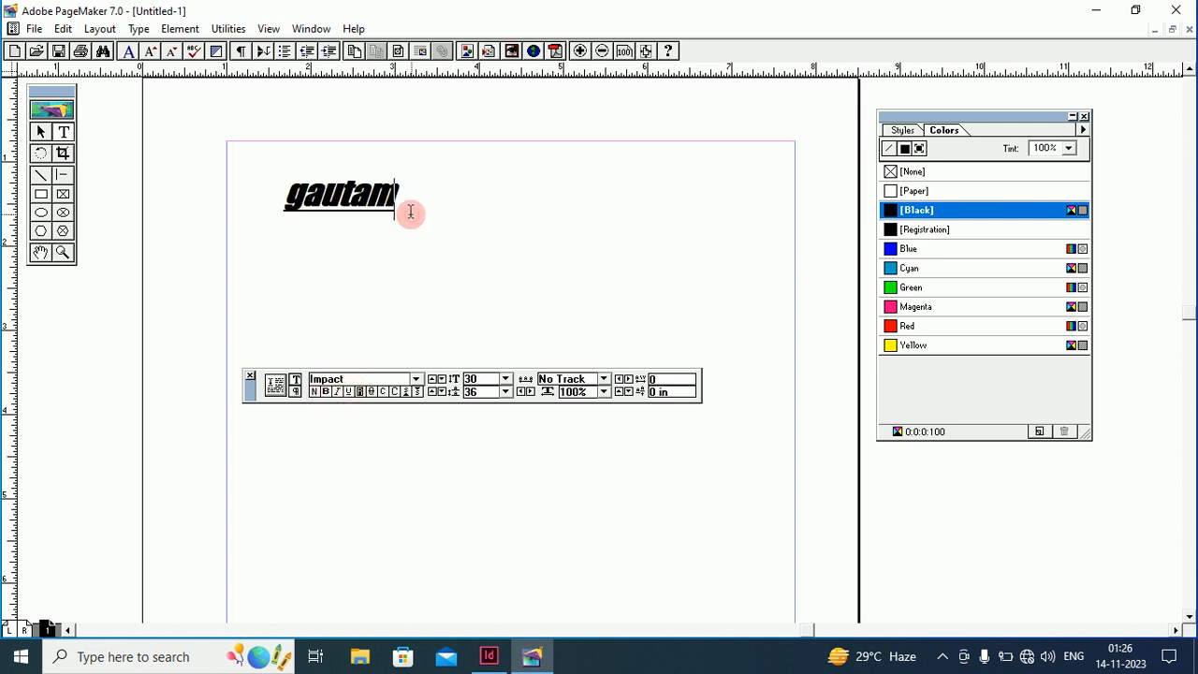
pyautogui.doubleClick(290, 203)
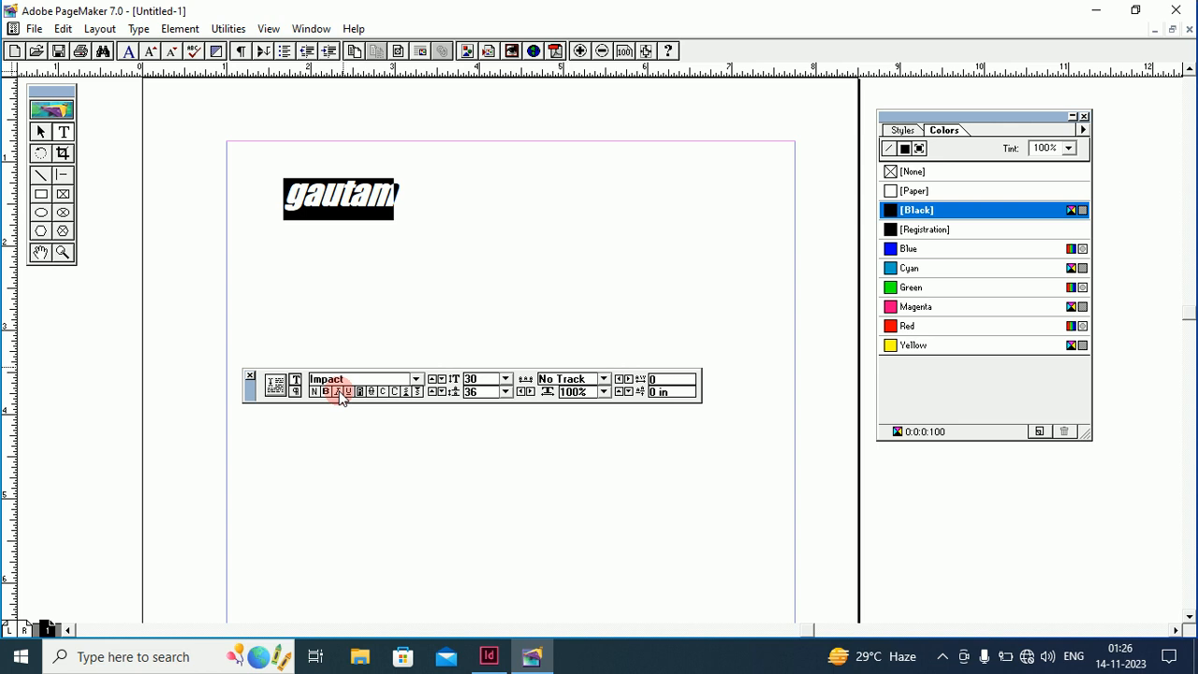
# Make gautam bold, remove its italic, and switch it to all capitals
pyautogui.click(325, 392)
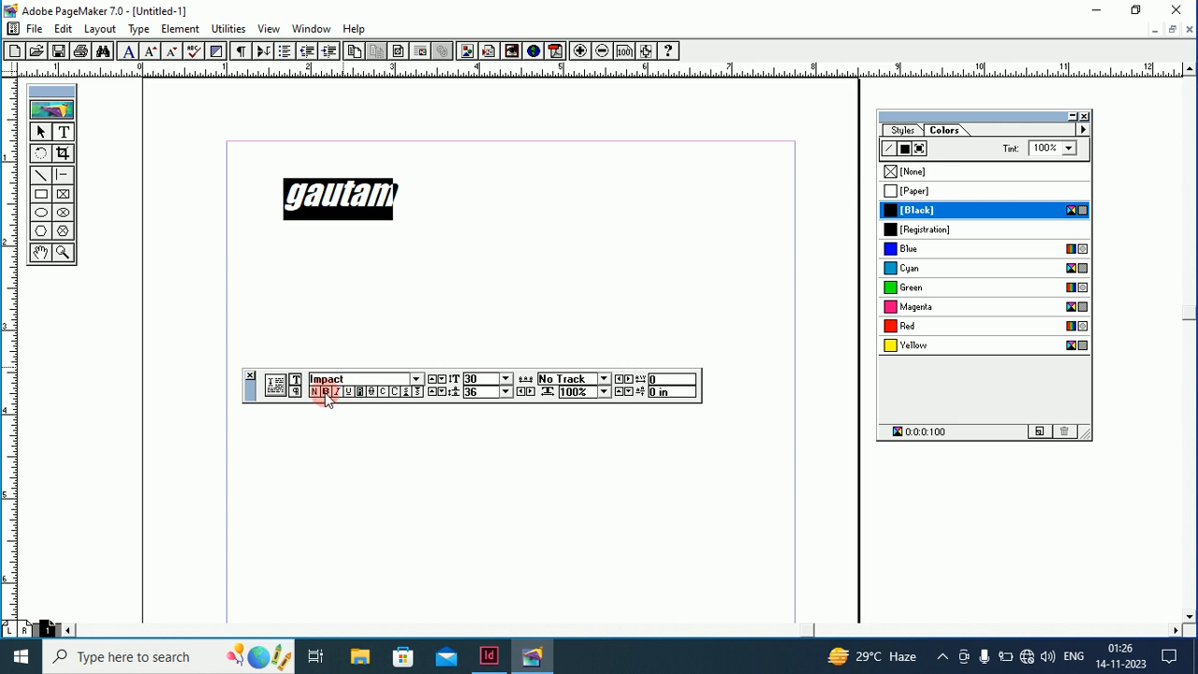
pyautogui.click(337, 396)
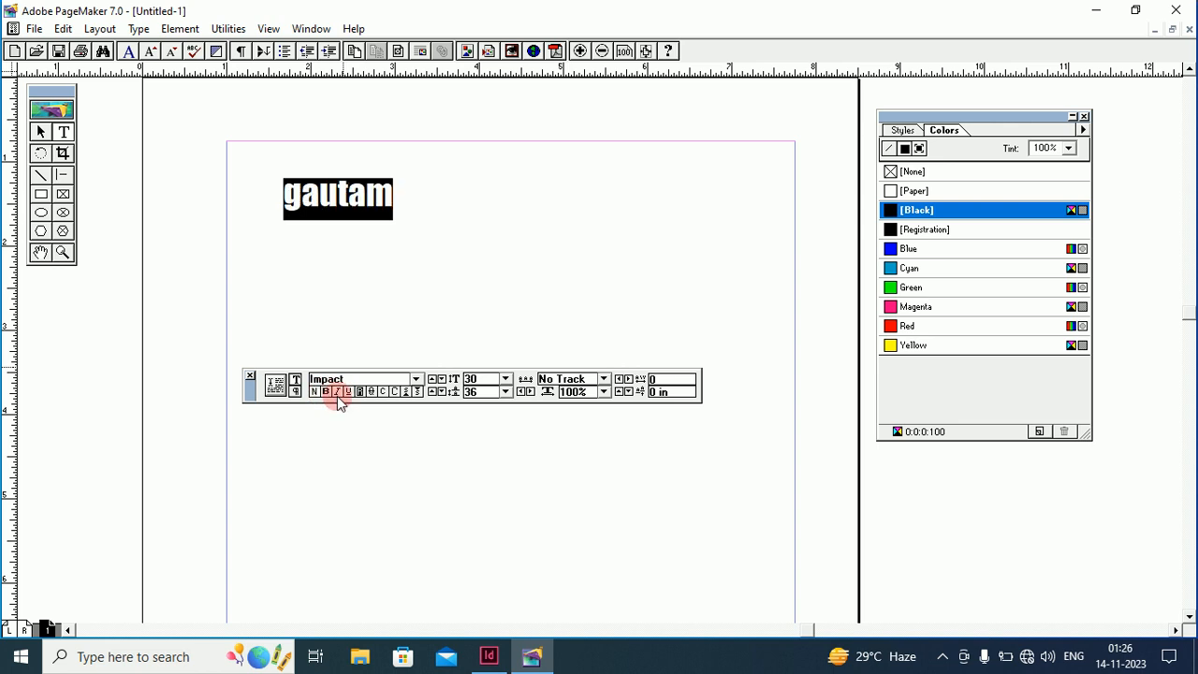
pyautogui.click(395, 393)
pyautogui.click(366, 215)
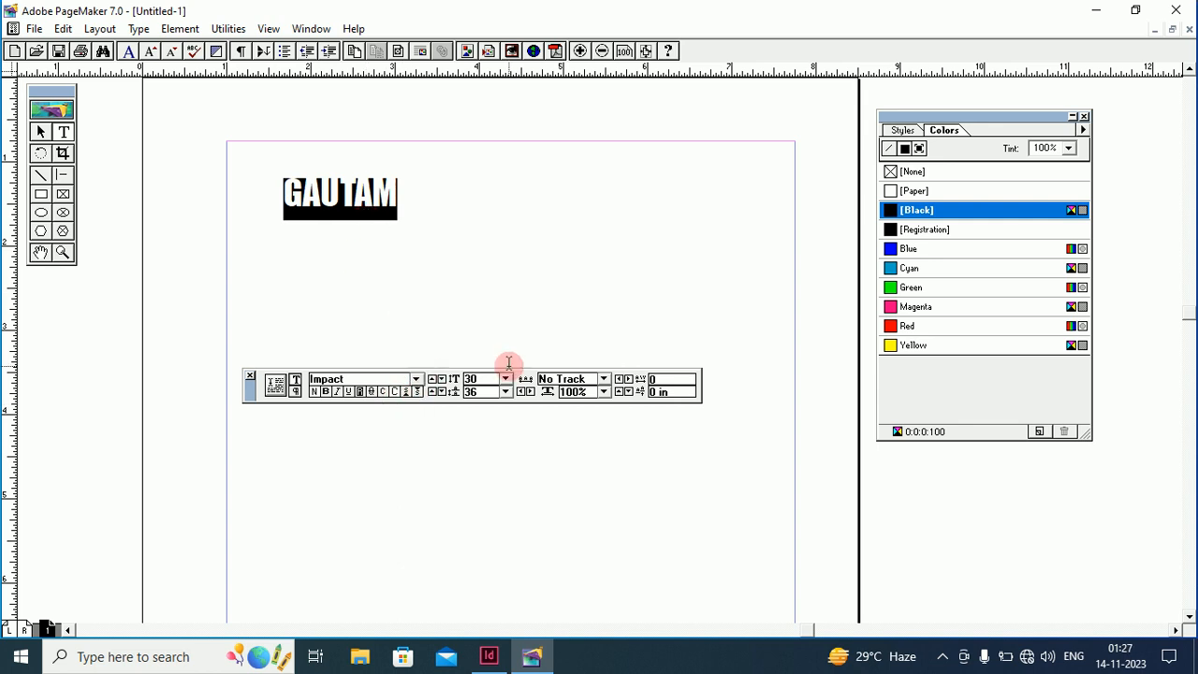
# Raise GAUTAM's kerning to 0.11 and set its tracking to Loose
pyautogui.click(628, 379)
pyautogui.click(628, 379)
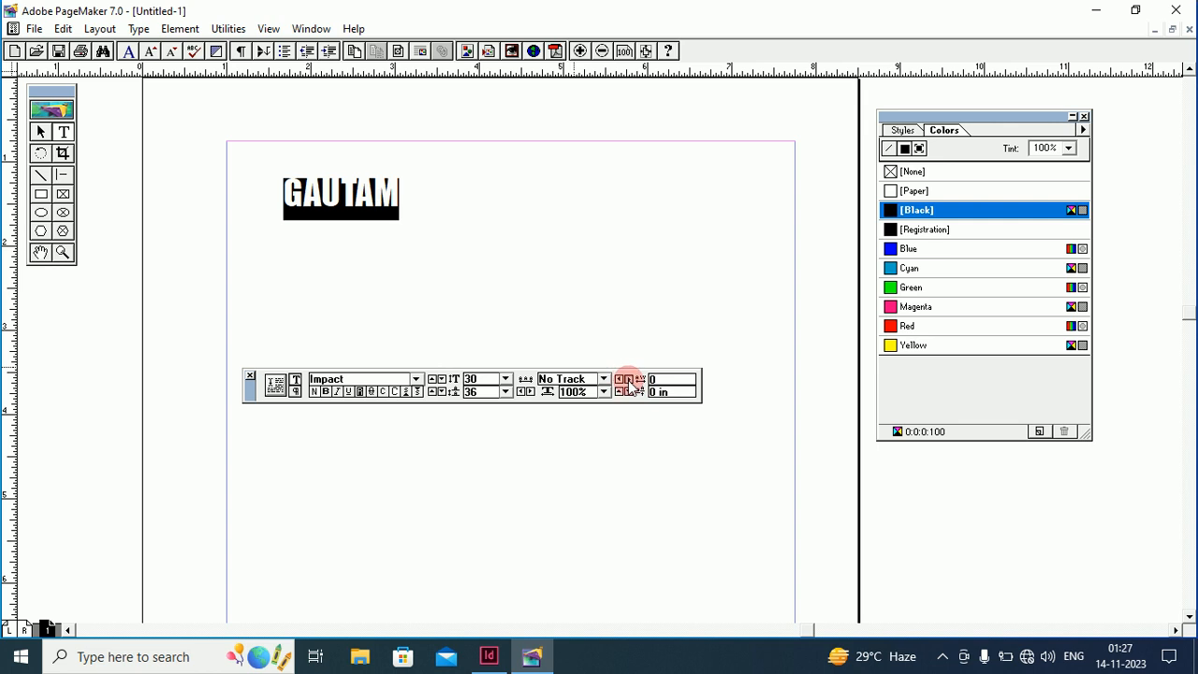
pyautogui.click(628, 379)
pyautogui.click(627, 379)
pyautogui.click(627, 379)
pyautogui.click(628, 379)
pyautogui.click(628, 379)
pyautogui.click(627, 379)
pyautogui.click(628, 379)
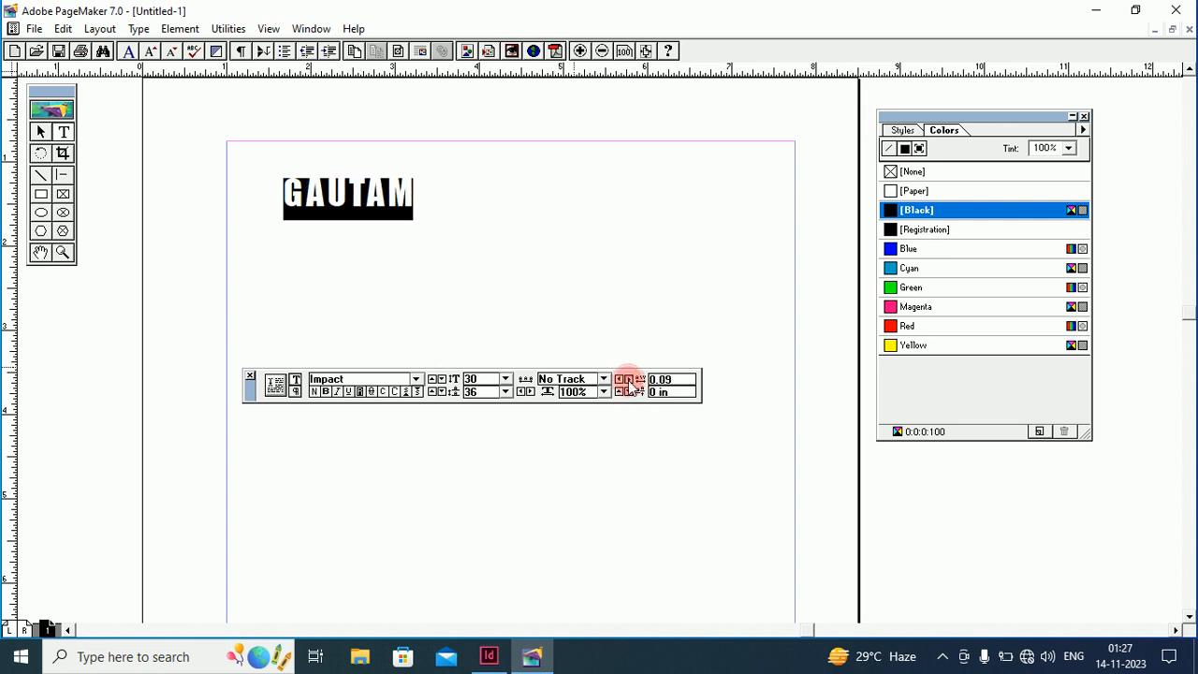
pyautogui.click(628, 379)
pyautogui.click(628, 379)
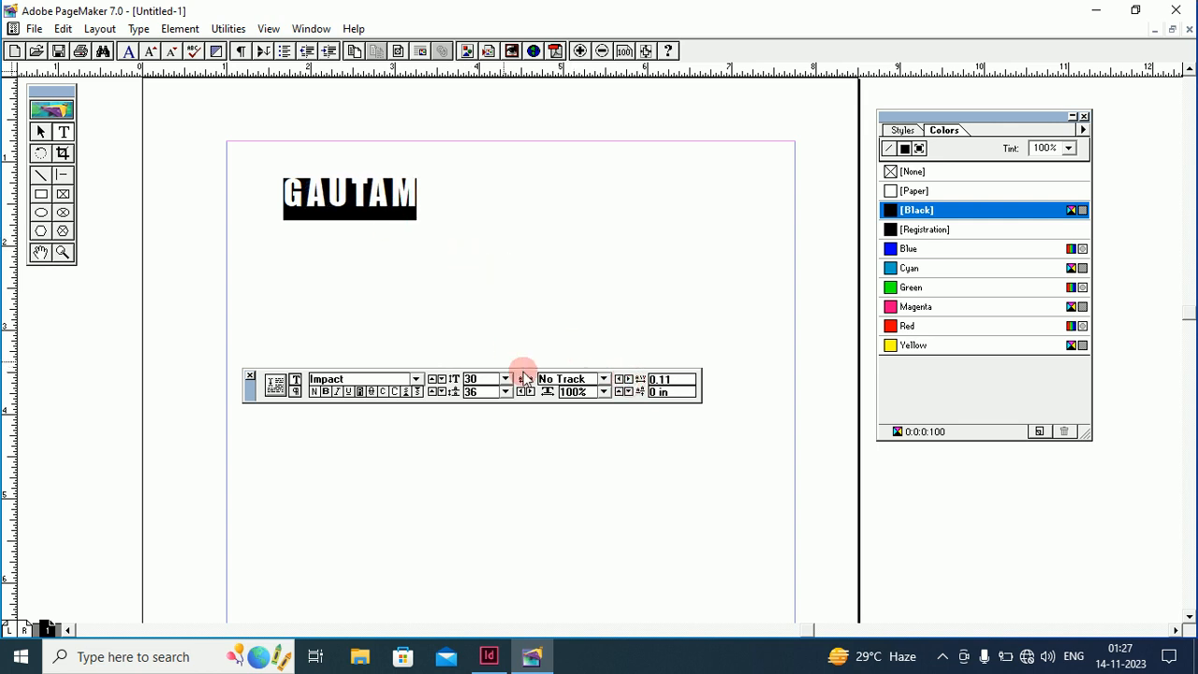
pyautogui.click(604, 380)
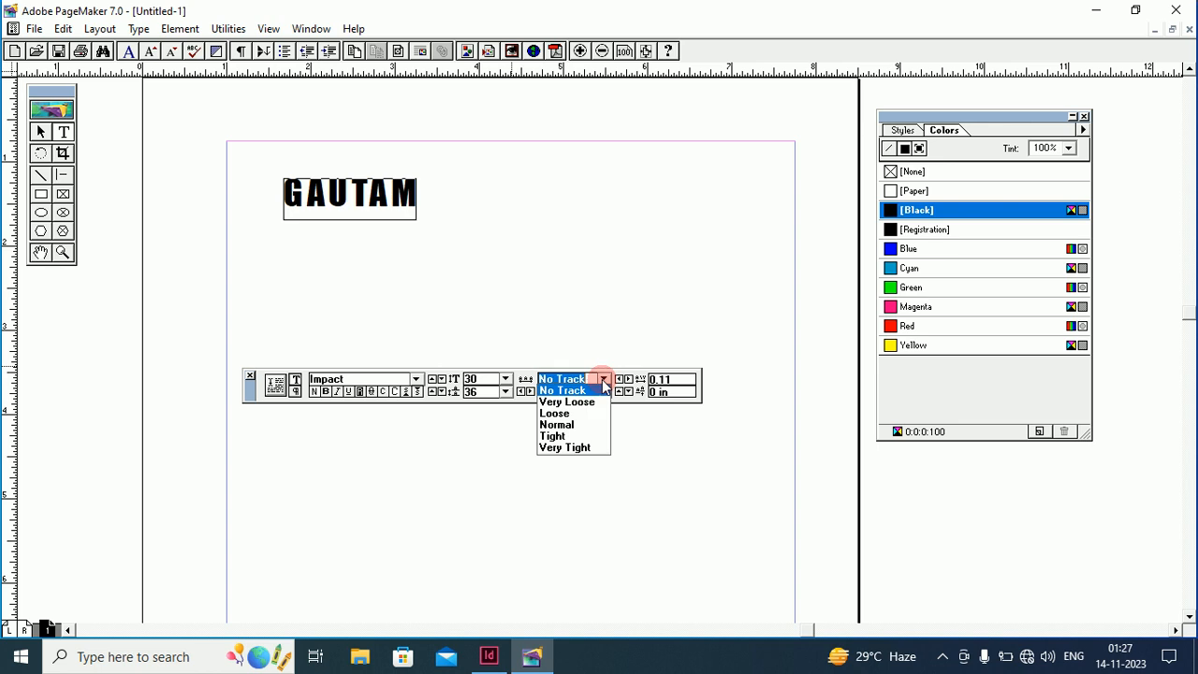
pyautogui.click(557, 414)
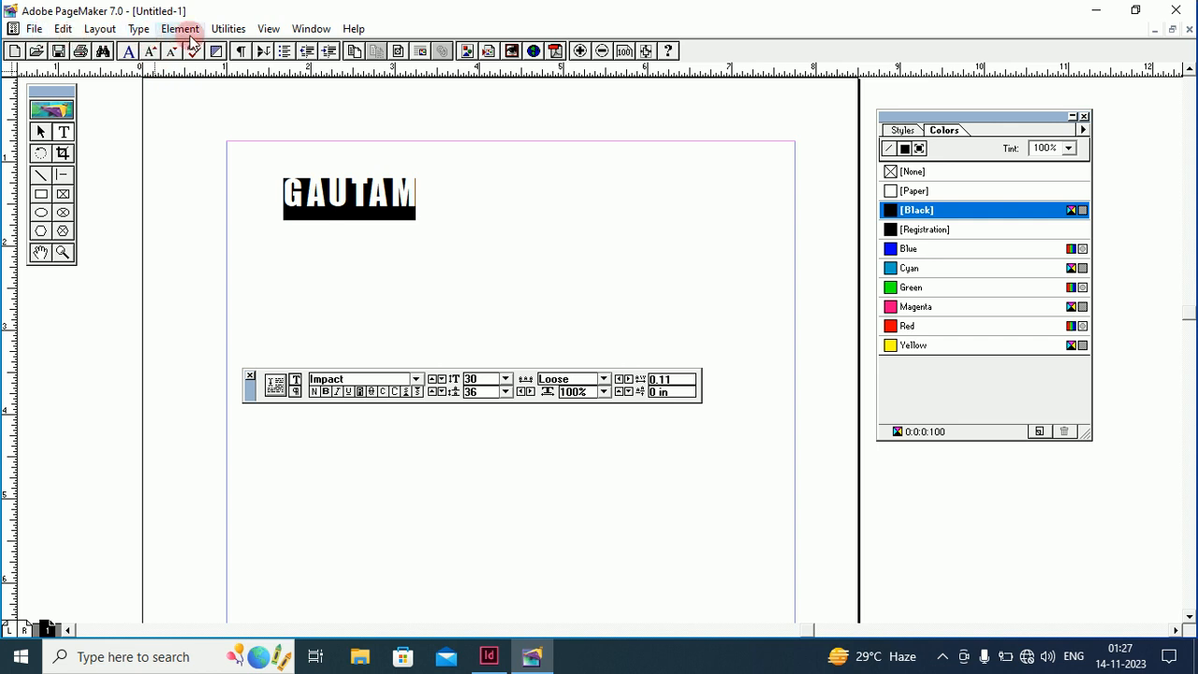
# Change GAUTAM's font to Arial Rounded MT Bold from the Type menu
pyautogui.click(139, 32)
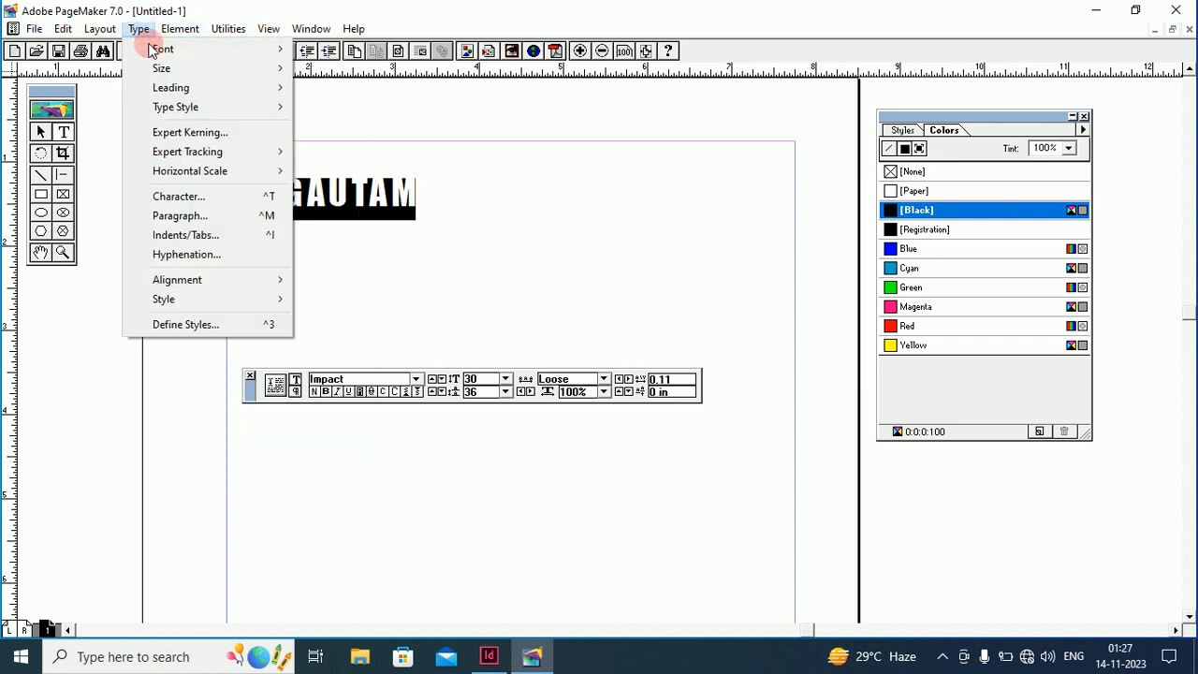
pyautogui.moveTo(150, 49)
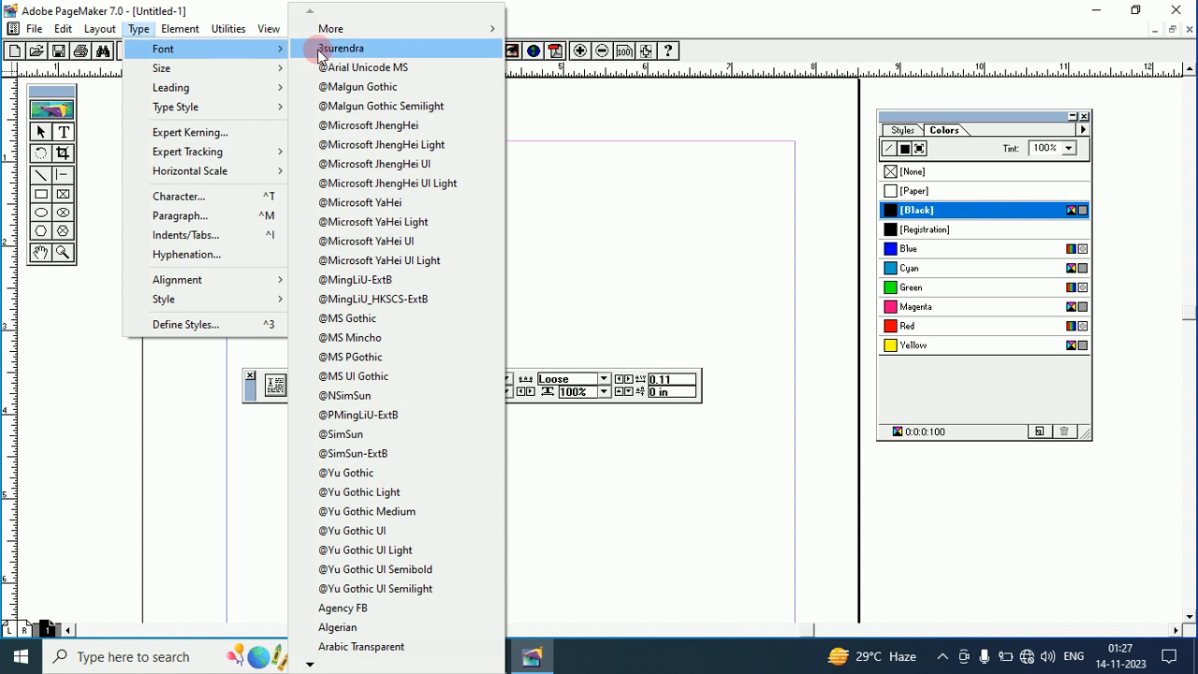
pyautogui.moveTo(328, 29)
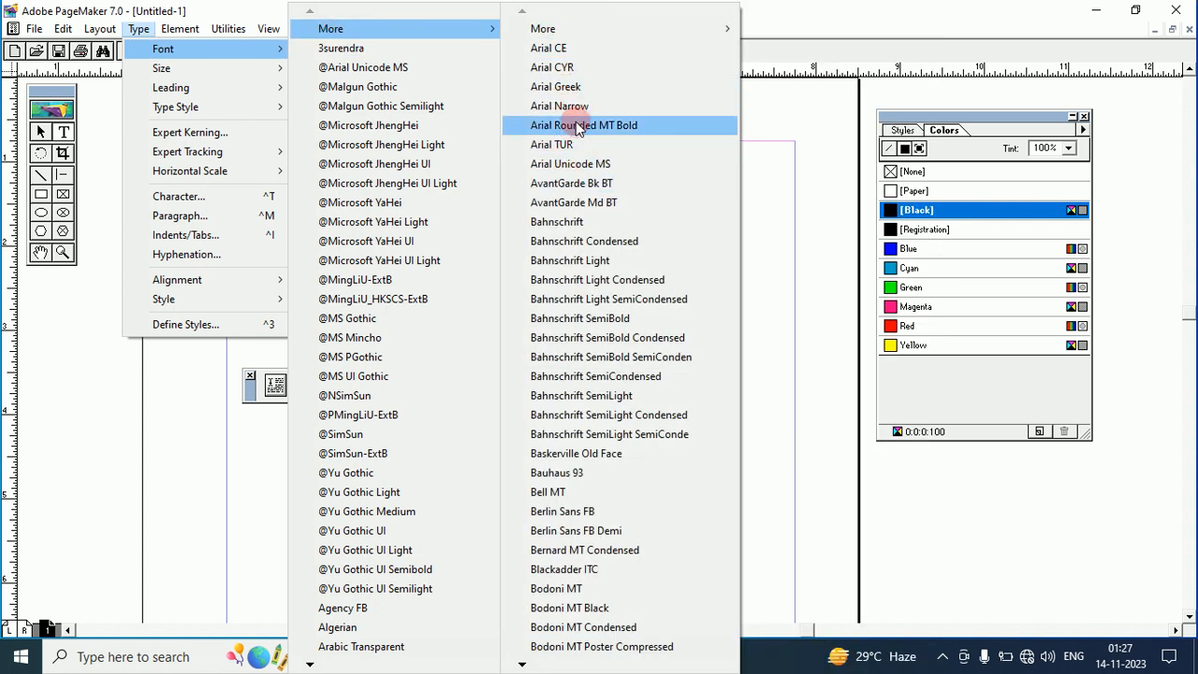
pyautogui.click(577, 128)
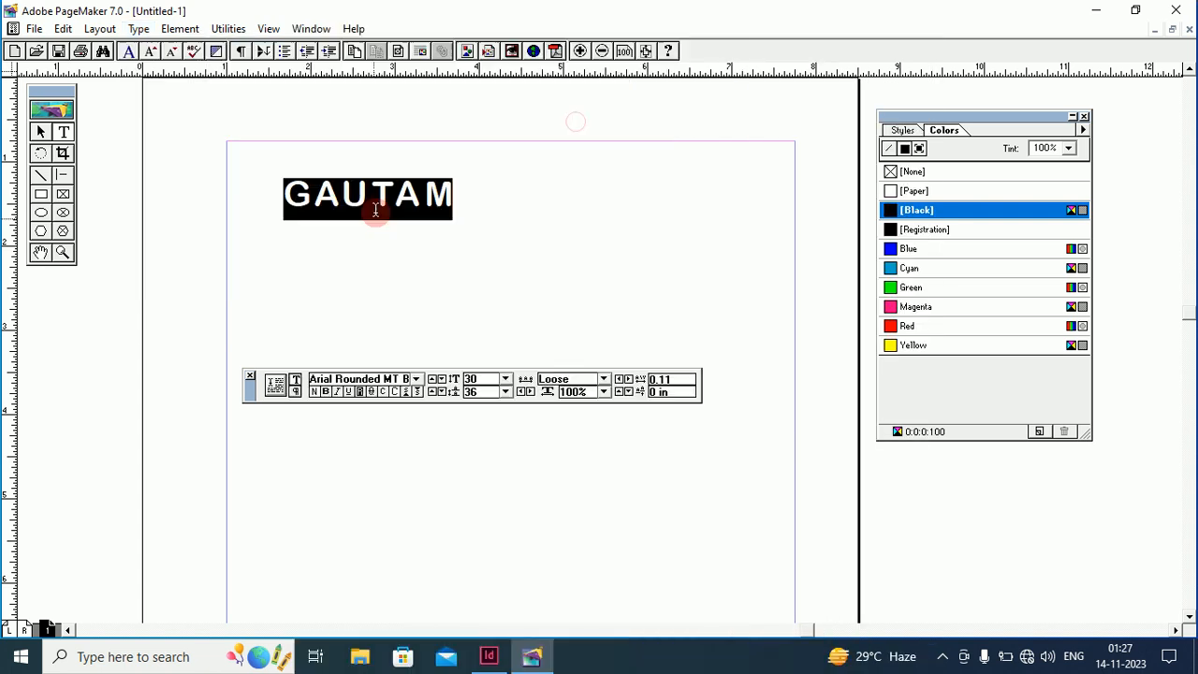
# Set GAUTAM to 48 pt size with 48.5 pt leading
pyautogui.click(139, 29)
pyautogui.moveTo(182, 68)
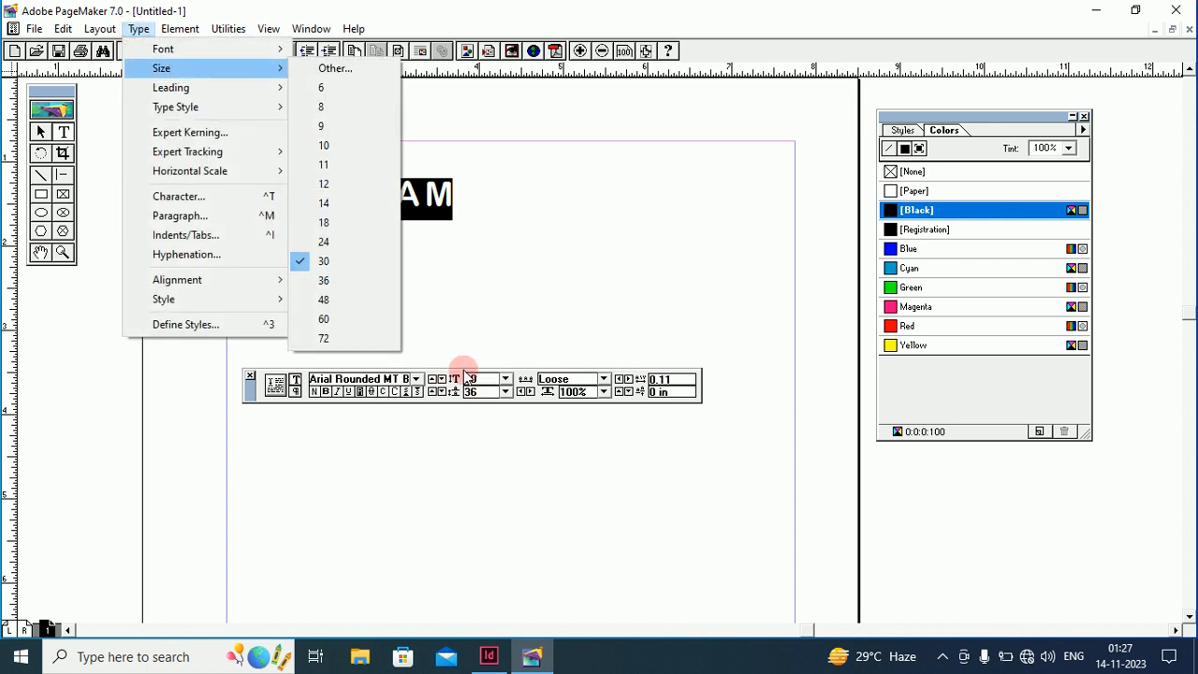
pyautogui.click(324, 300)
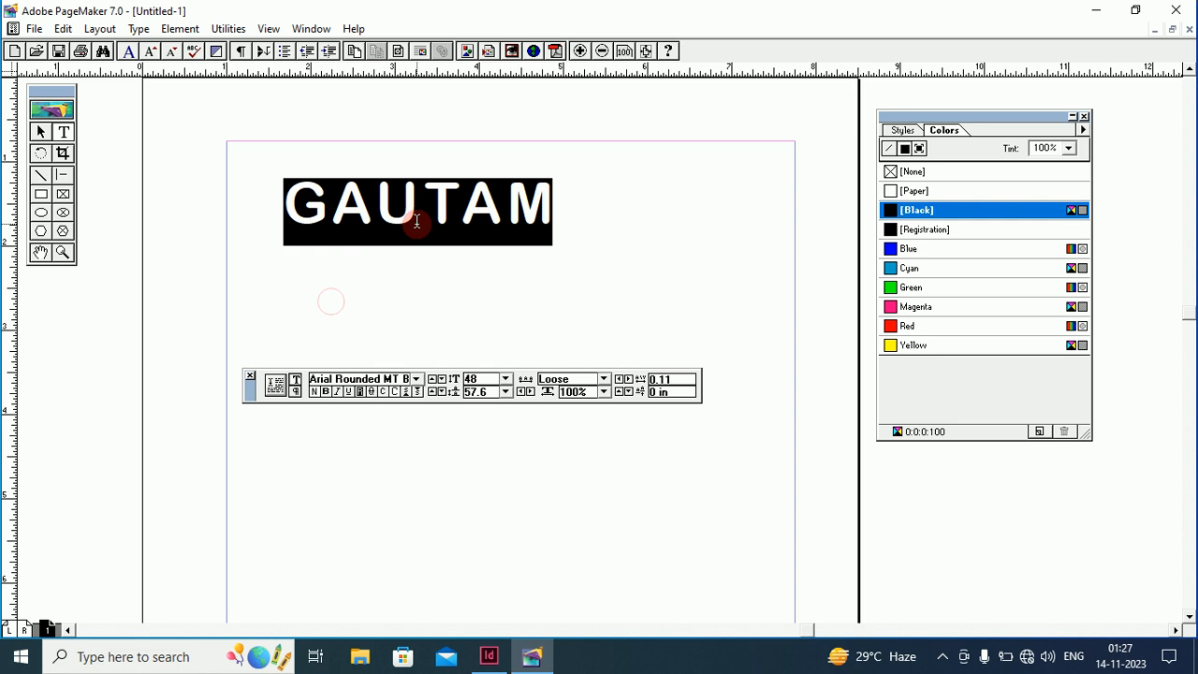
pyautogui.click(139, 28)
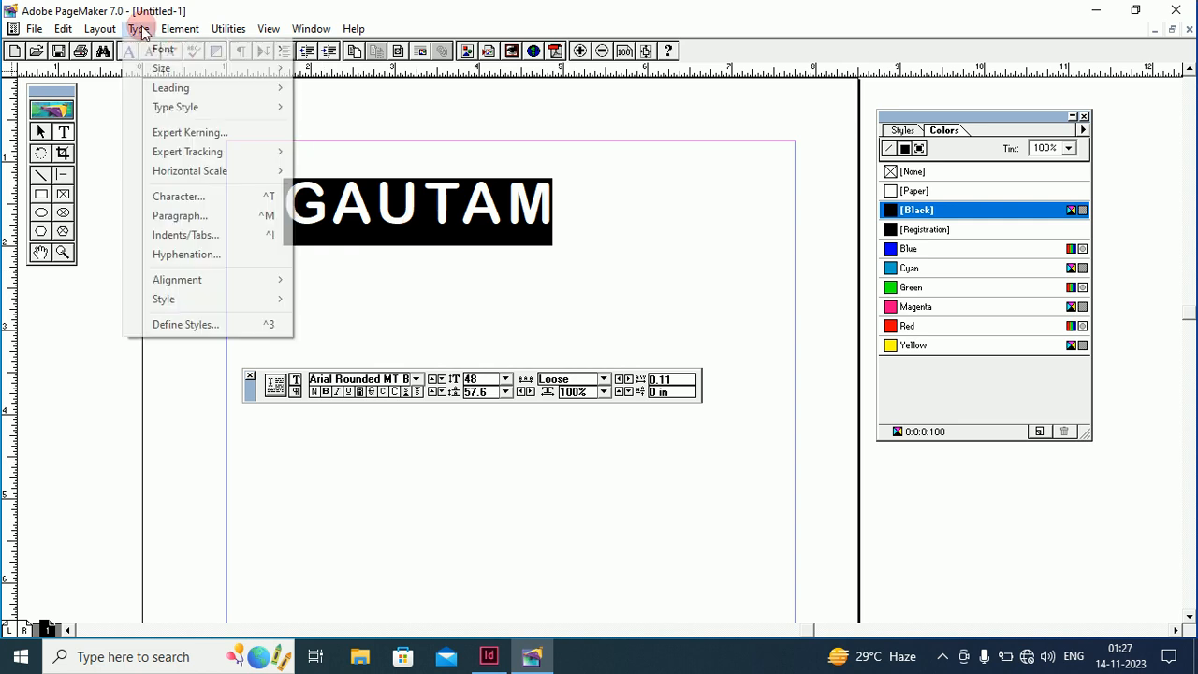
pyautogui.moveTo(159, 87)
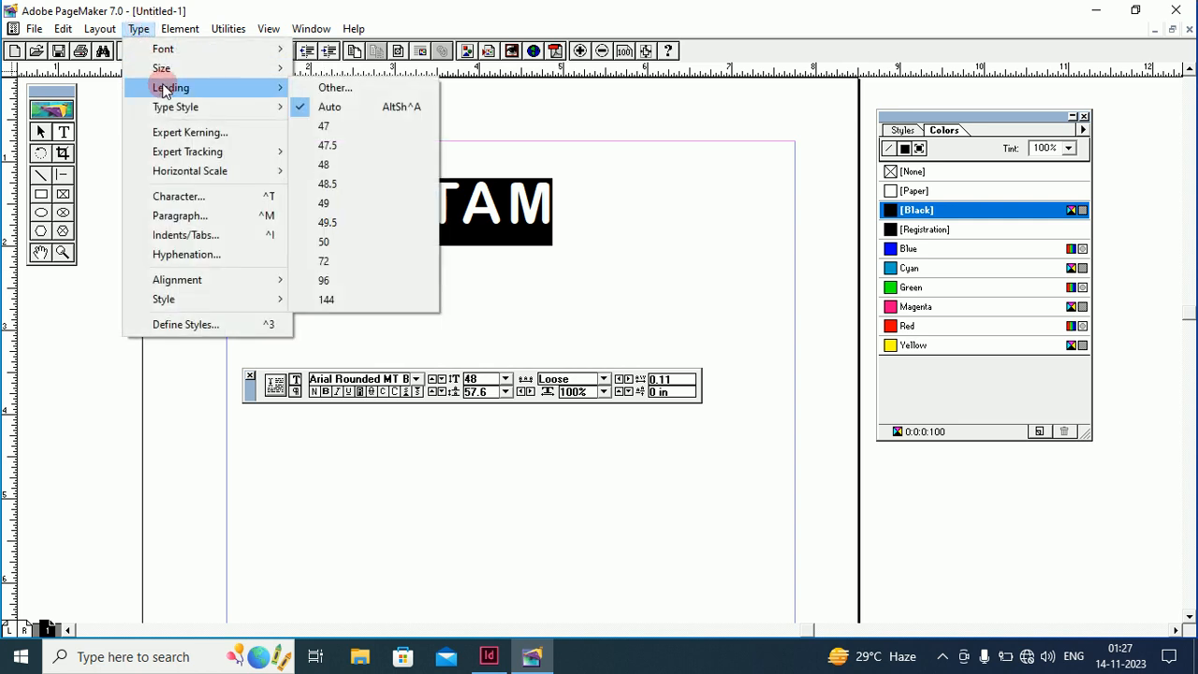
pyautogui.click(327, 184)
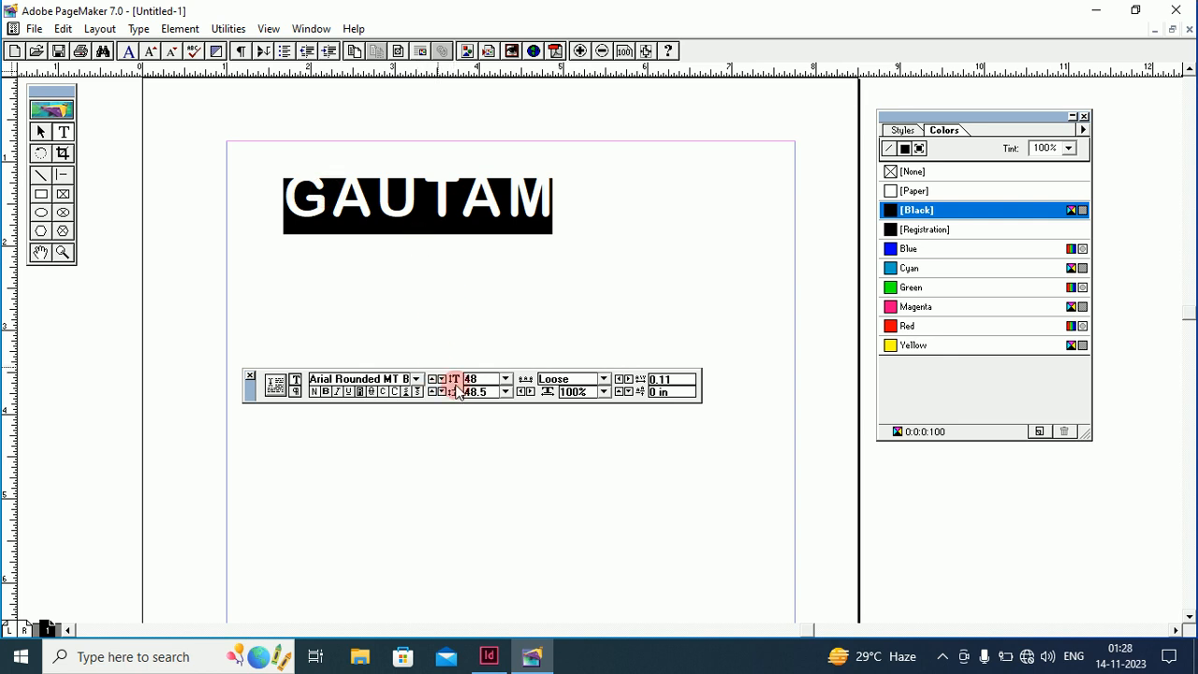
pyautogui.click(138, 29)
pyautogui.moveTo(164, 107)
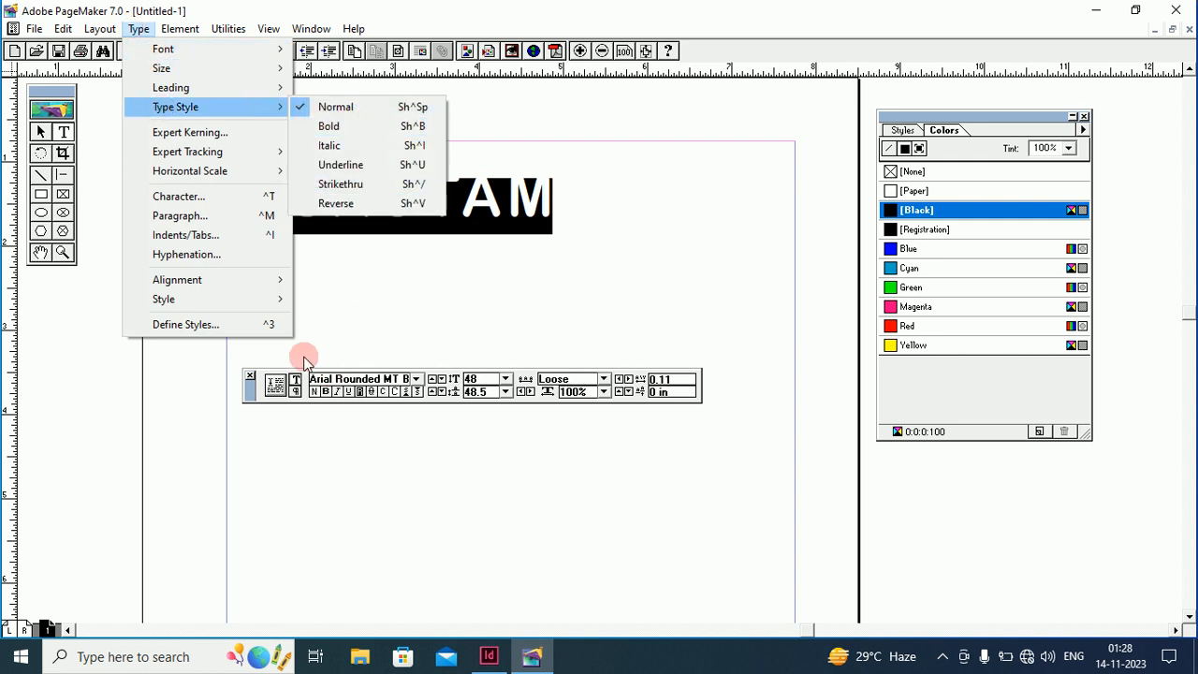
# Toggle bold and underline on GAUTAM, ending with the underline removed
pyautogui.click(338, 186)
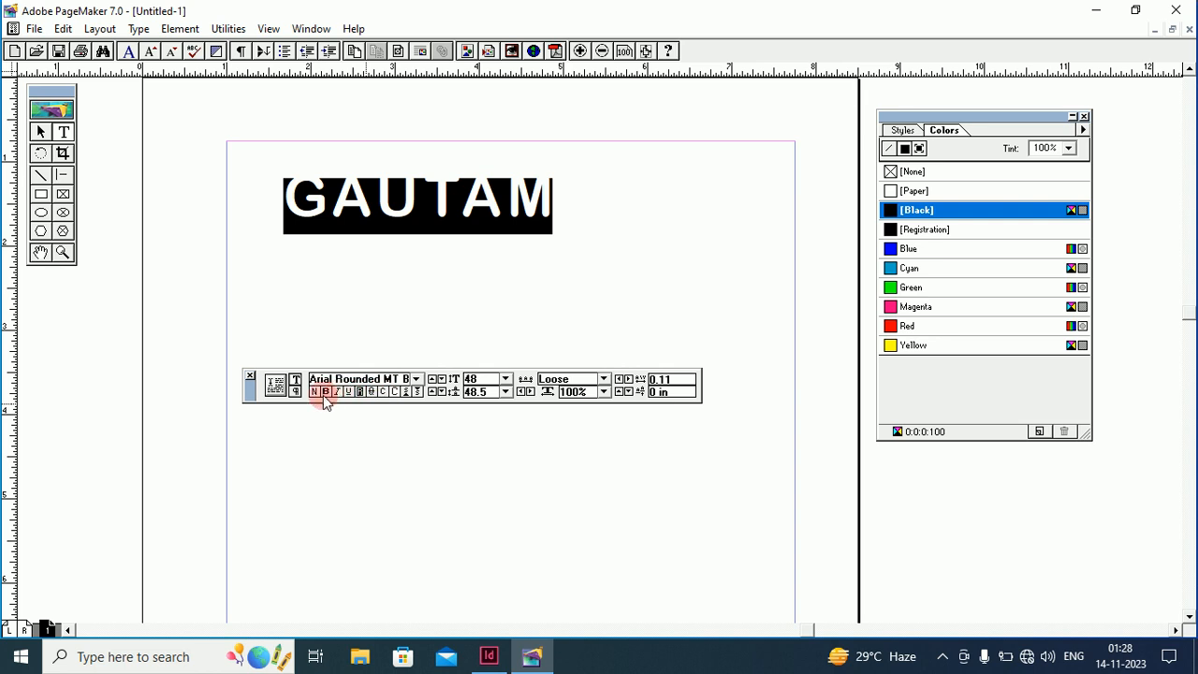
pyautogui.click(325, 394)
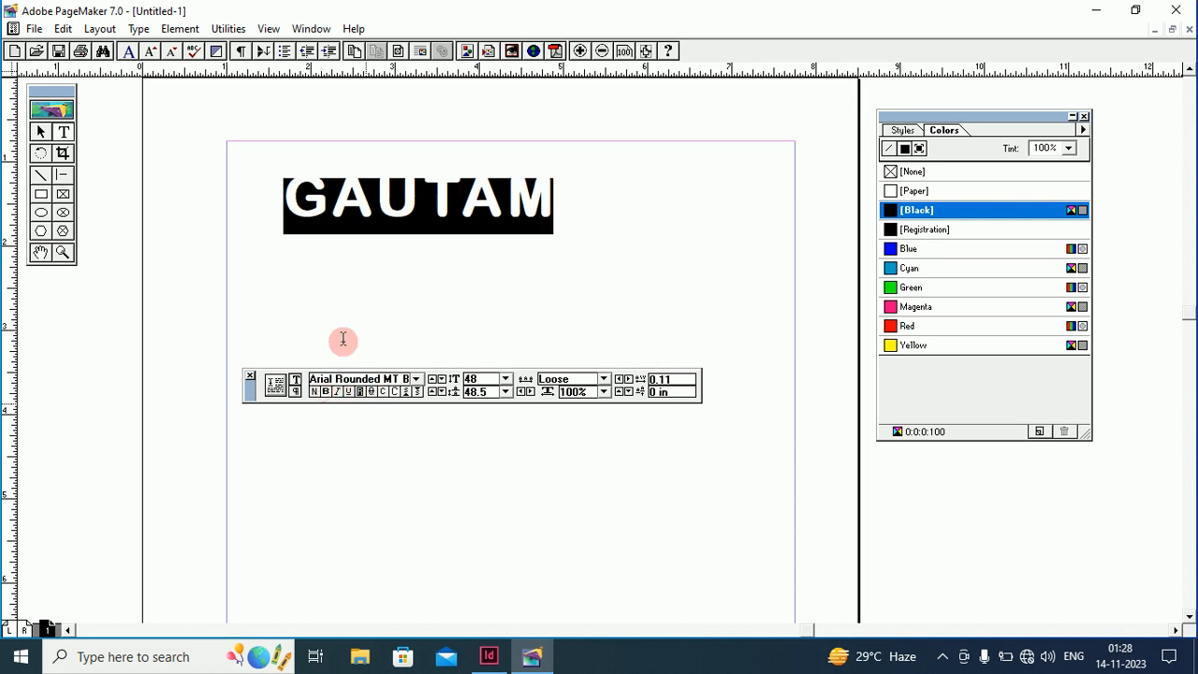
pyautogui.click(138, 29)
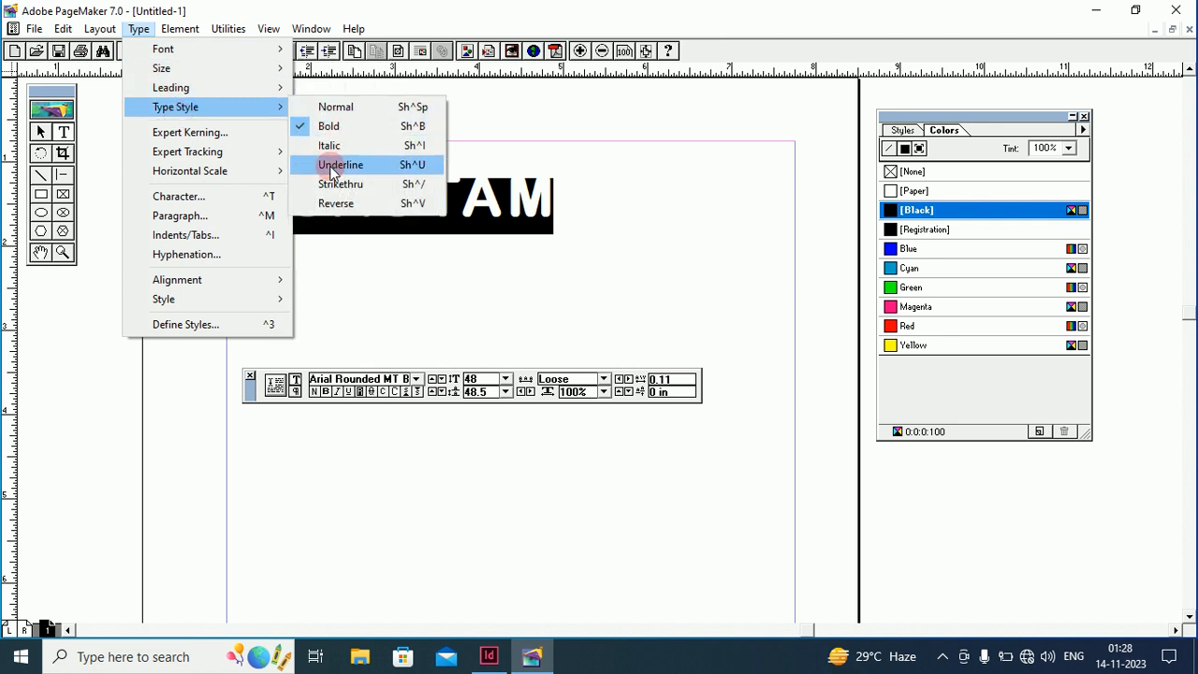
pyautogui.click(330, 164)
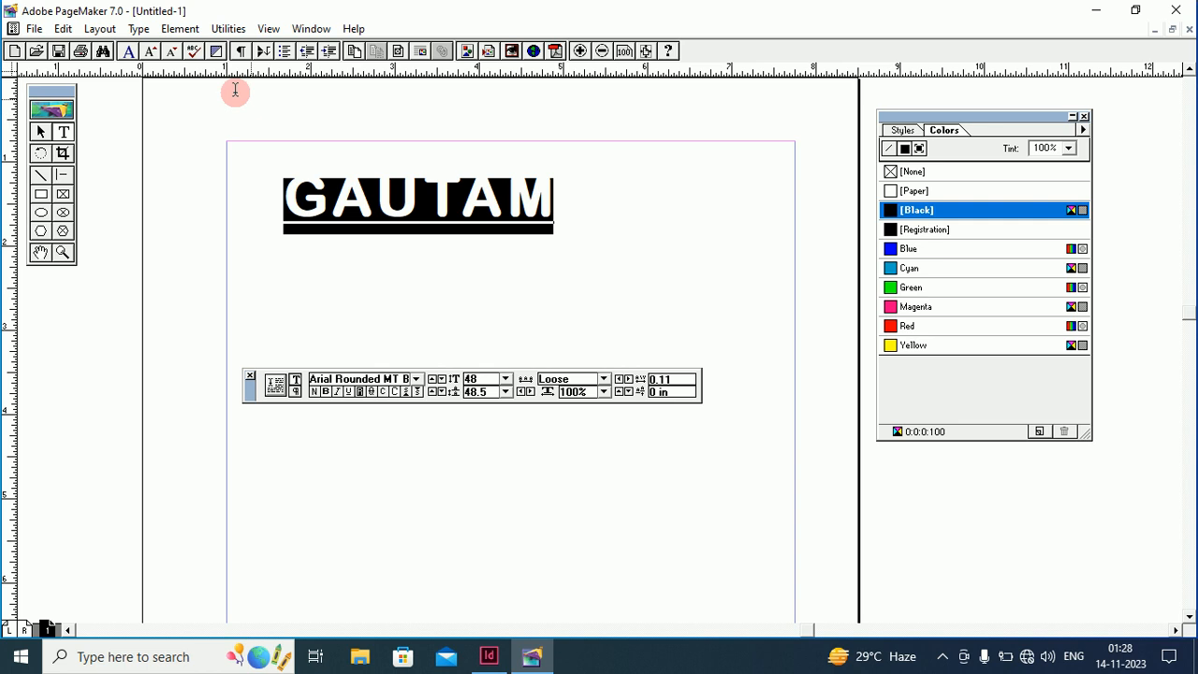
pyautogui.click(140, 28)
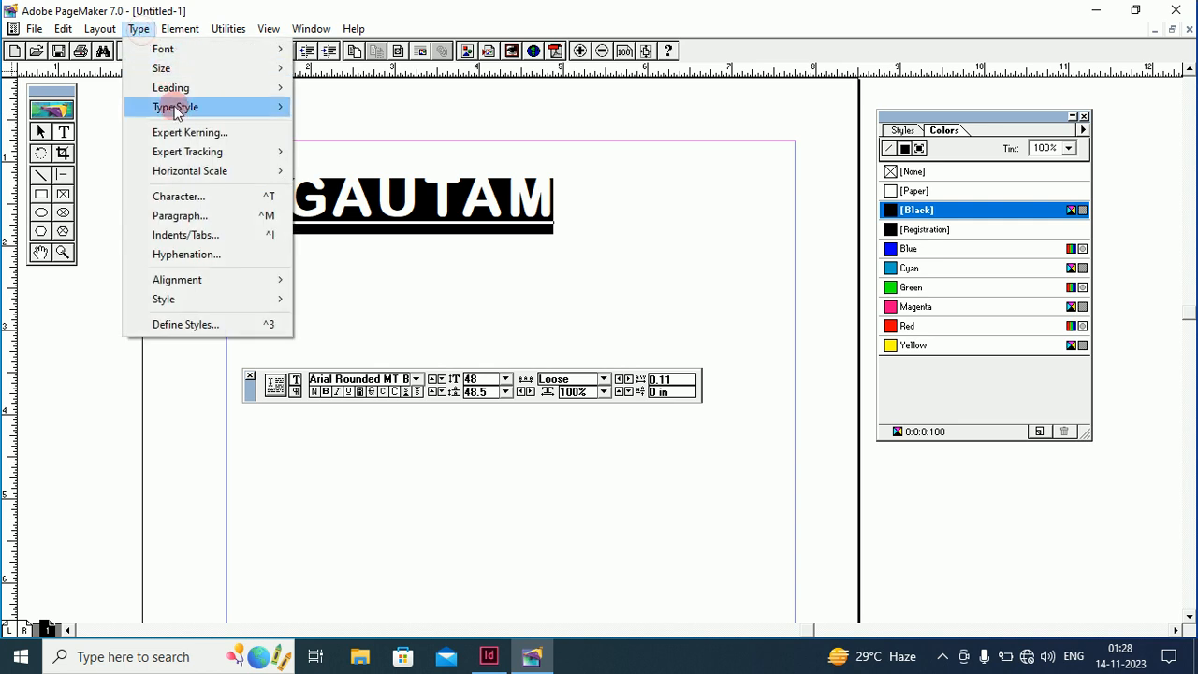
pyautogui.moveTo(173, 105)
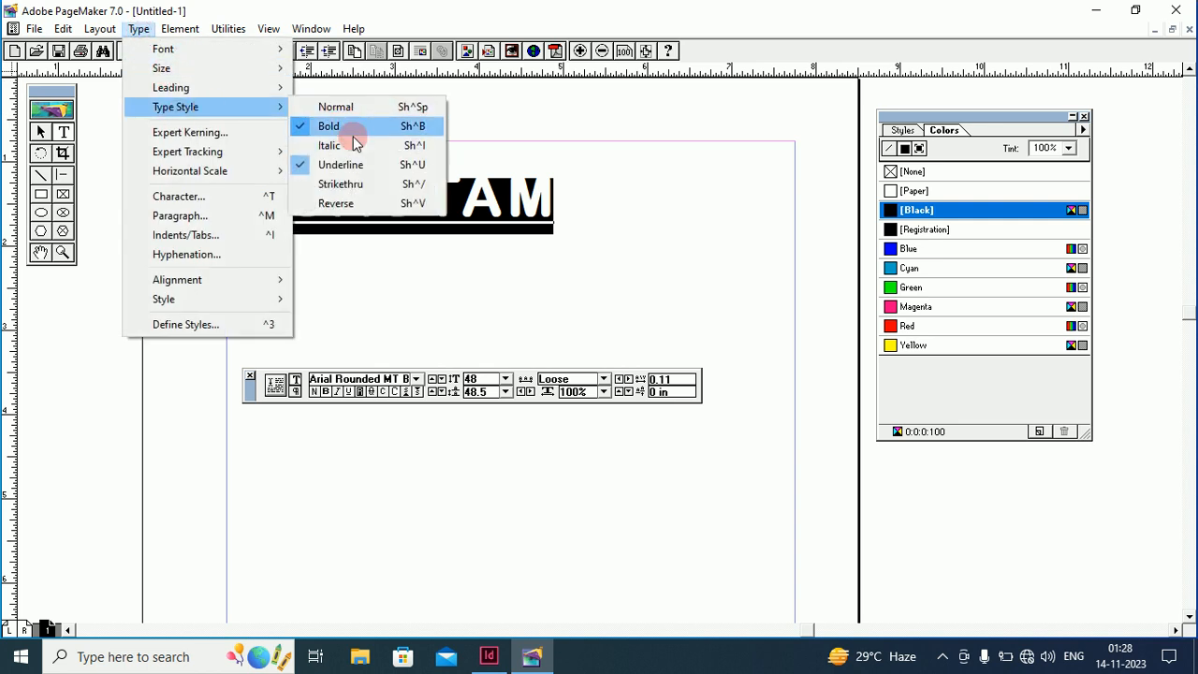
pyautogui.click(337, 165)
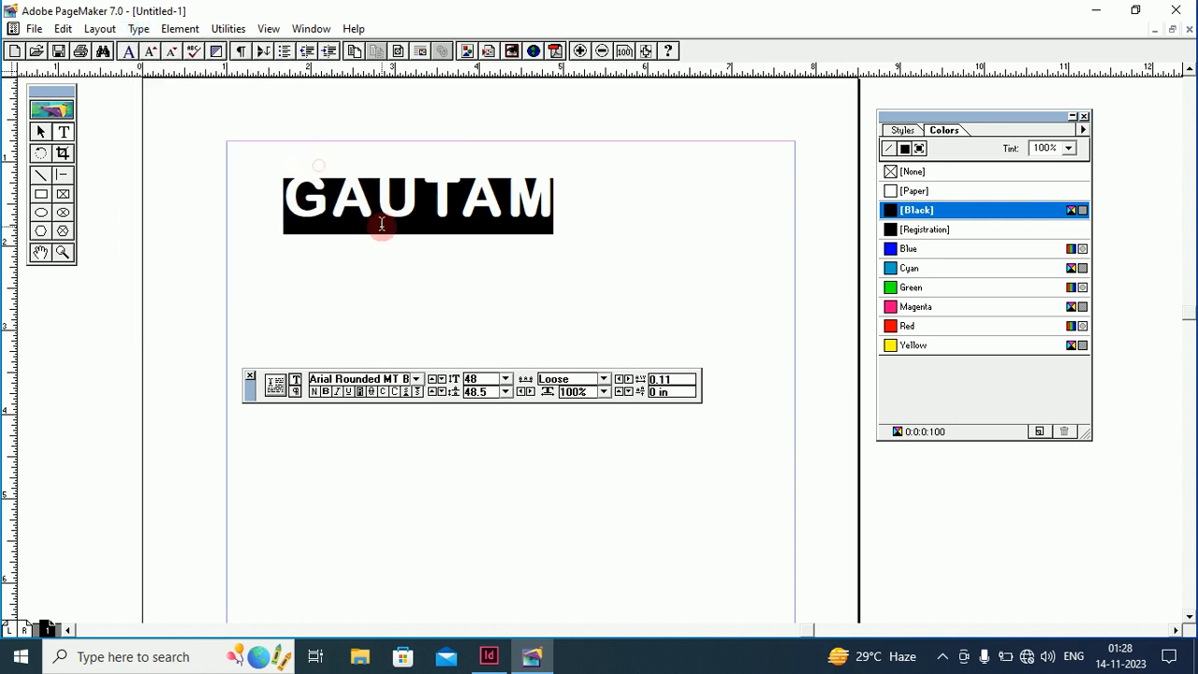
pyautogui.click(381, 233)
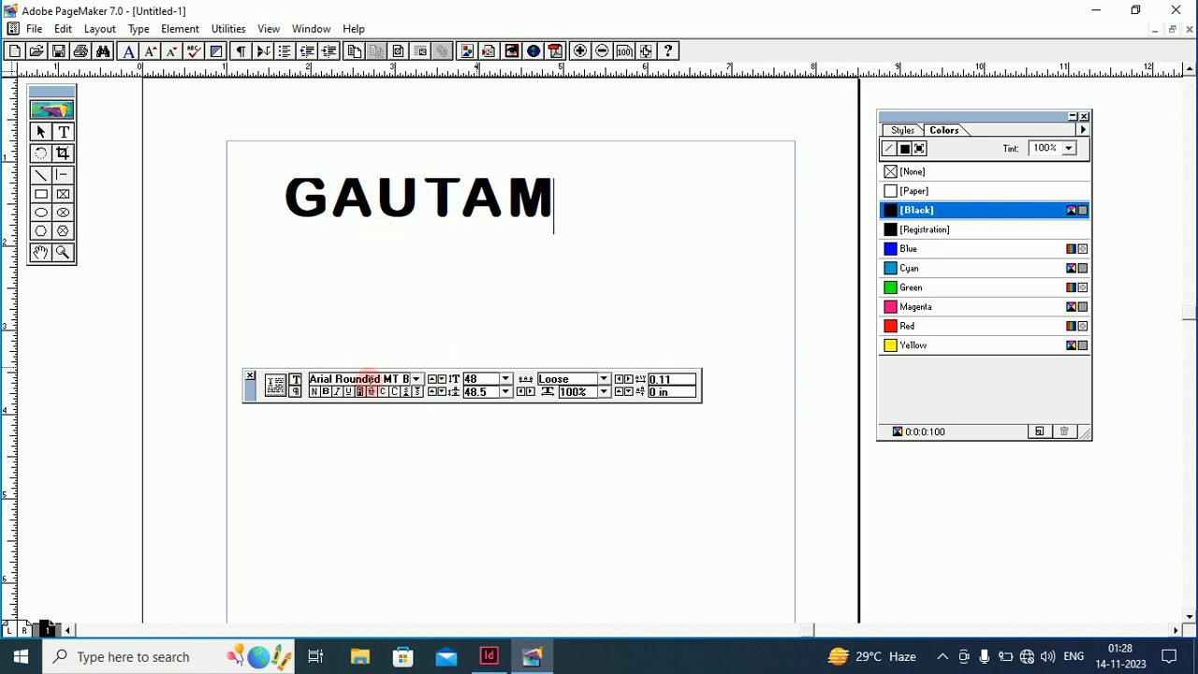
# Apply Align Center to GAUTAM and reselect the word
pyautogui.click(138, 29)
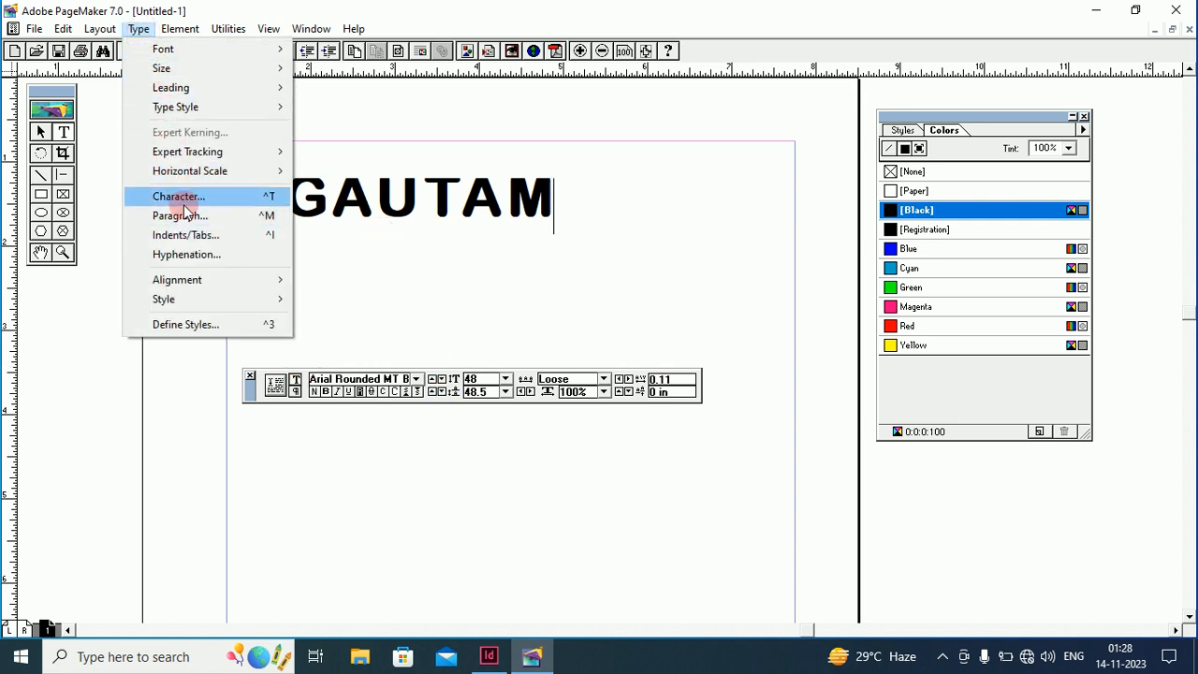
pyautogui.moveTo(189, 285)
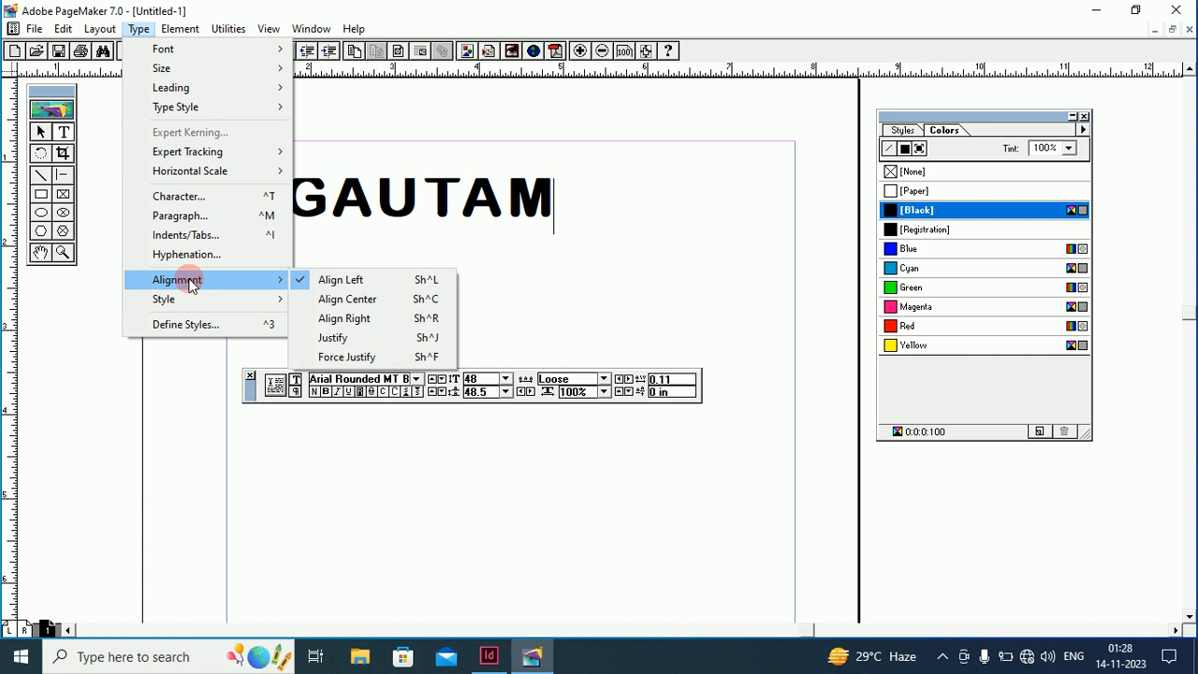
pyautogui.click(344, 301)
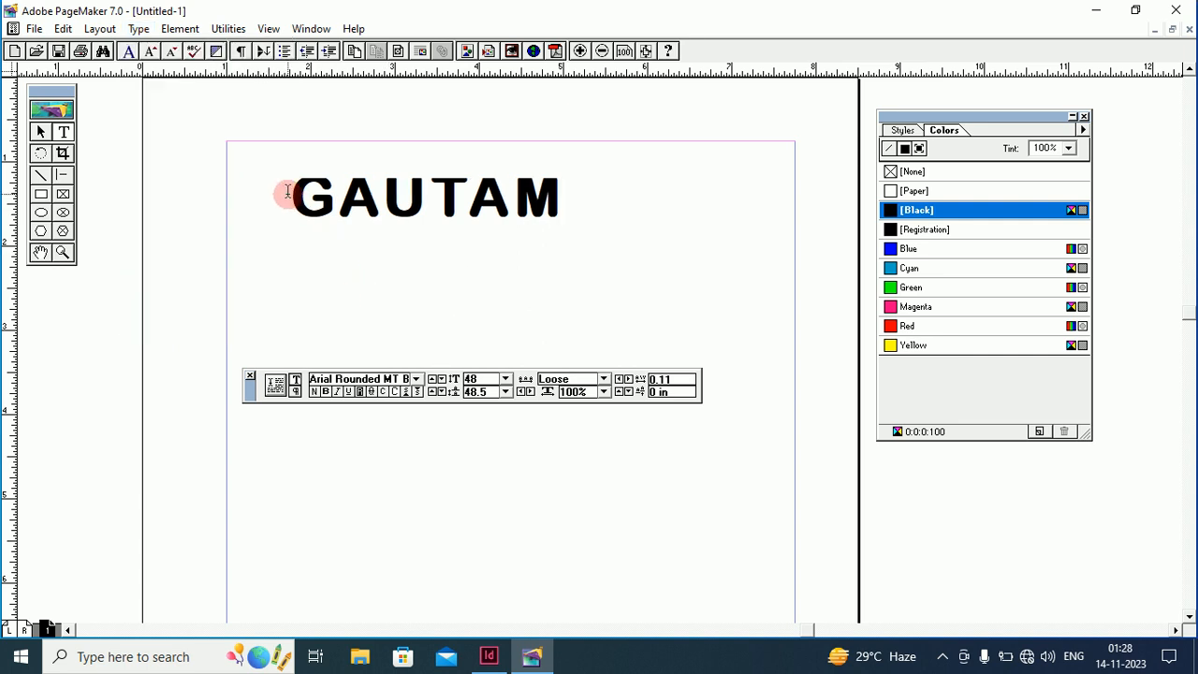
pyautogui.moveTo(286, 192); pyautogui.dragTo(587, 202)
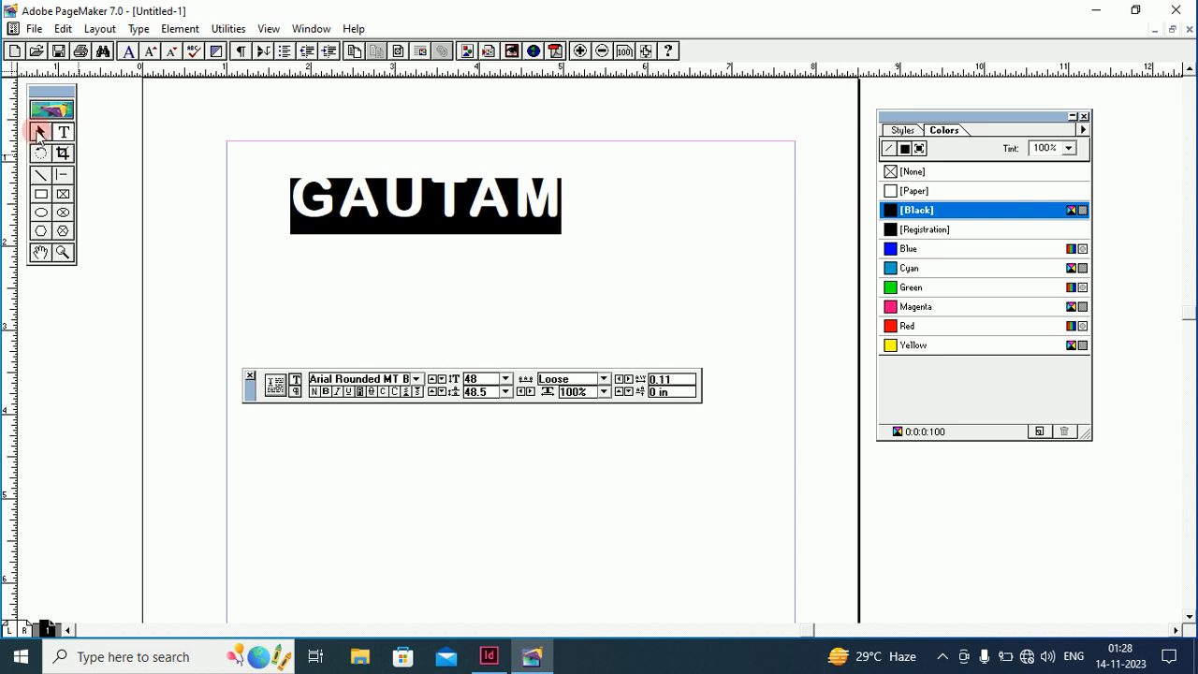
# Widen the GAUTAM text block to 6.078 in and move it left to the margin
pyautogui.click(39, 134)
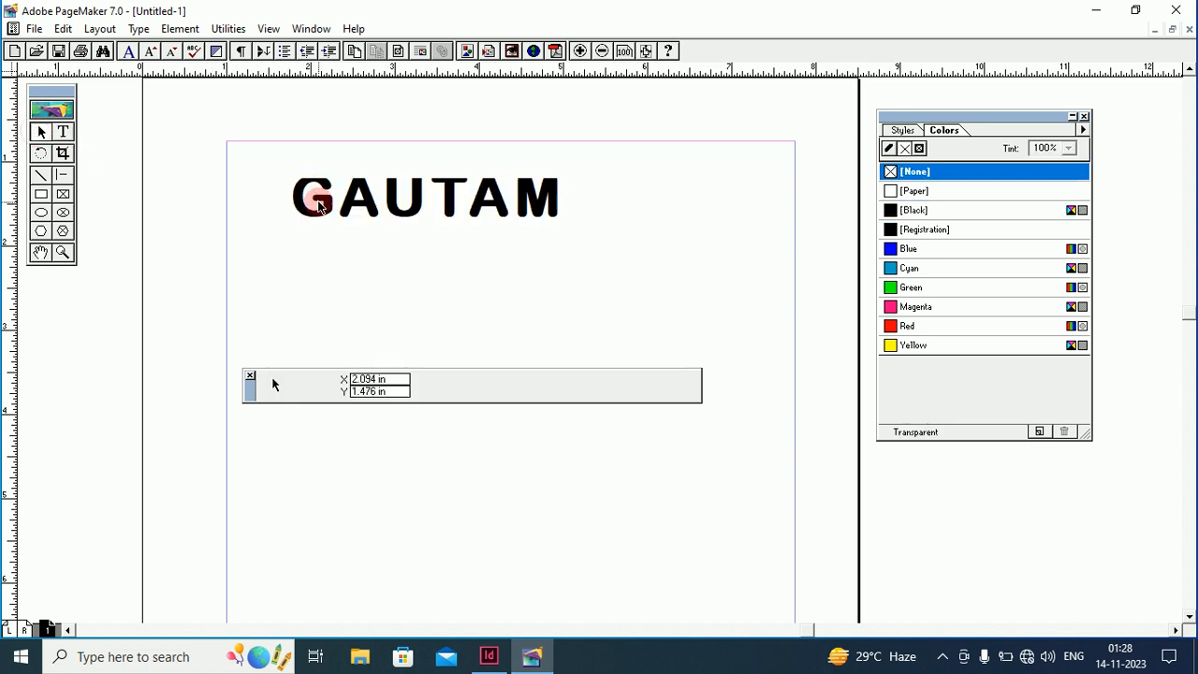
pyautogui.click(328, 202)
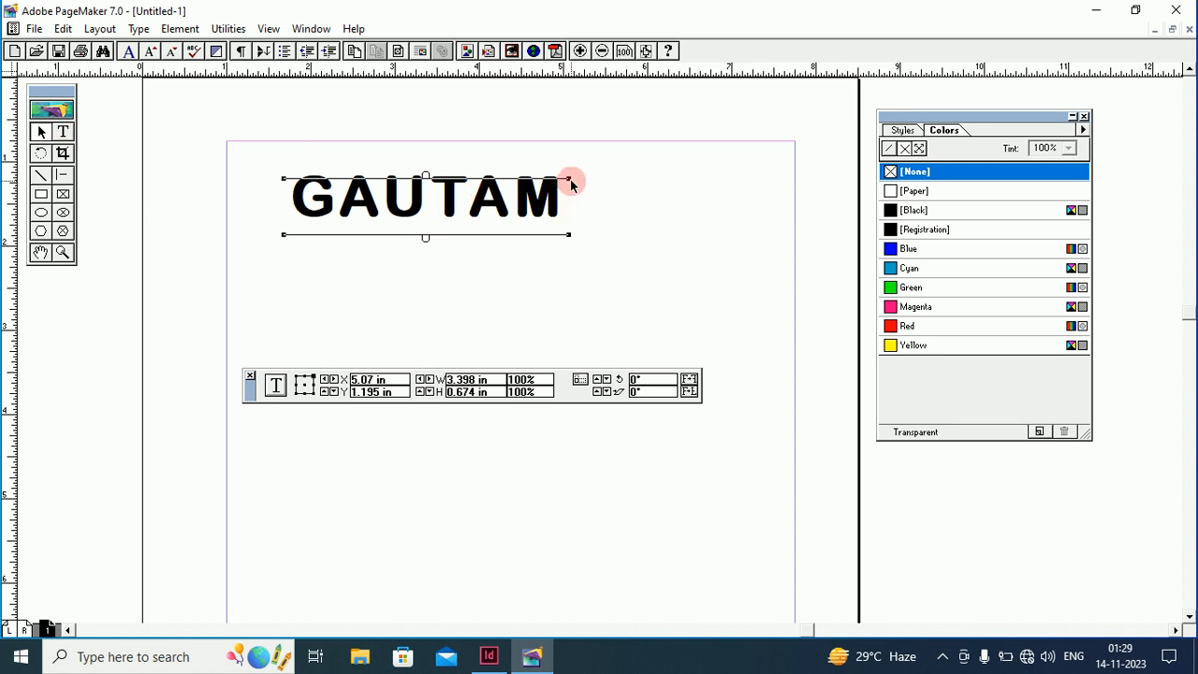
pyautogui.moveTo(570, 180); pyautogui.dragTo(794, 170)
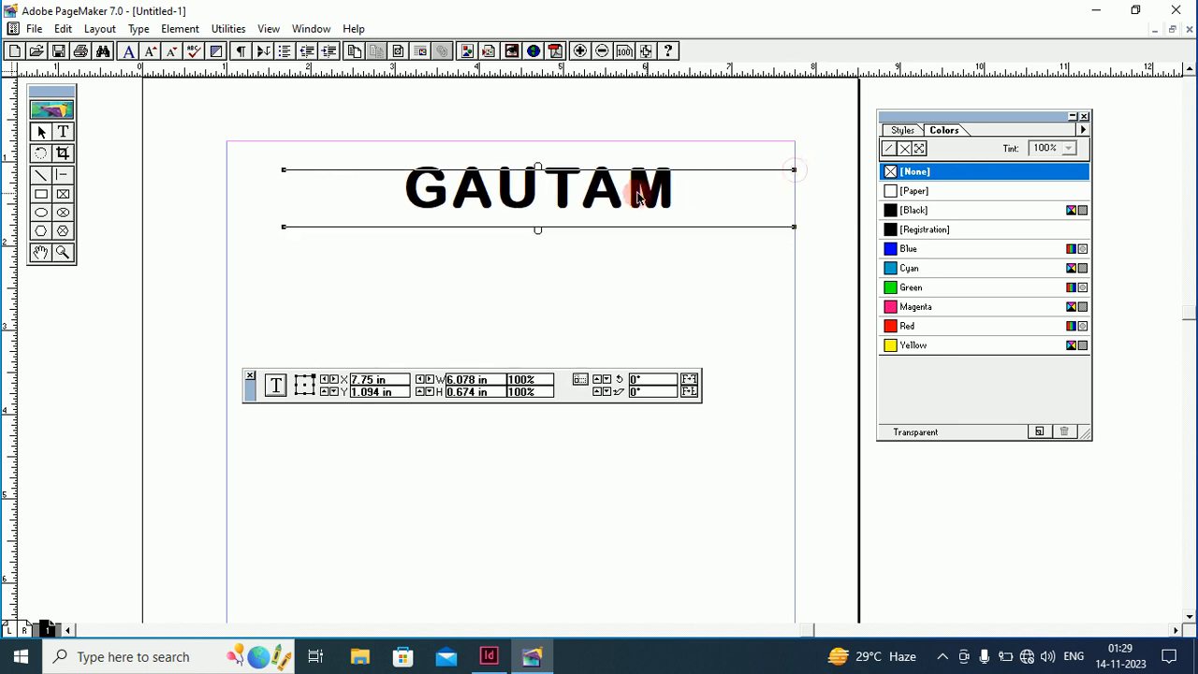
pyautogui.moveTo(632, 196); pyautogui.dragTo(576, 196)
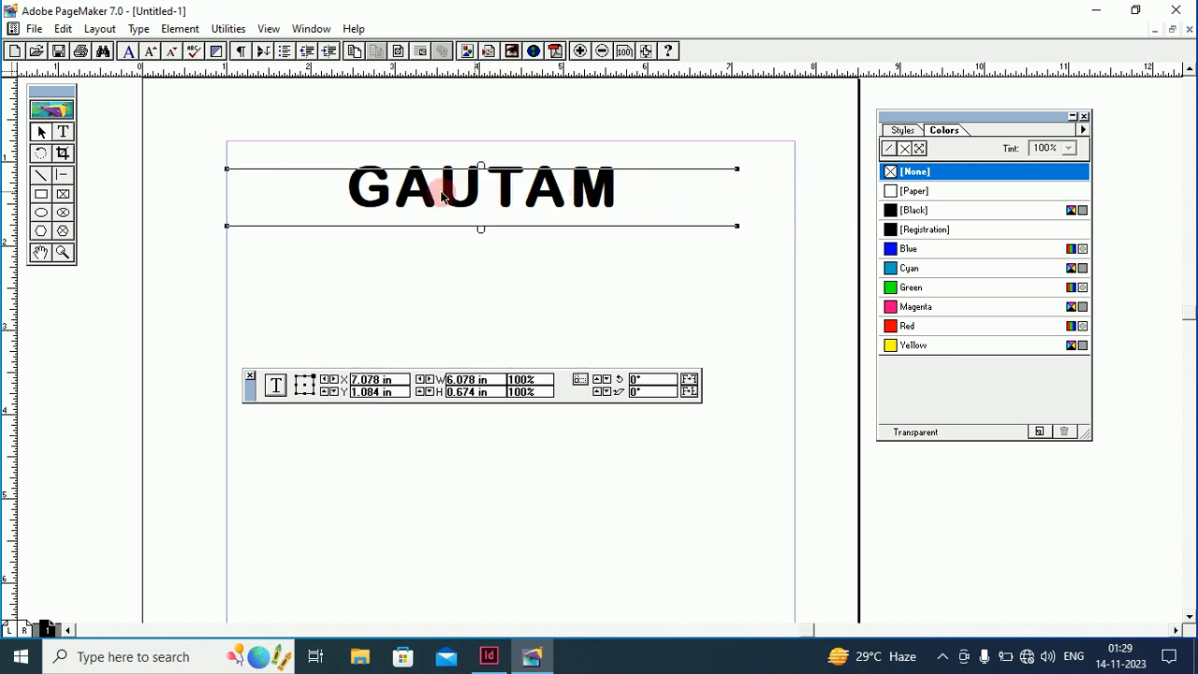
pyautogui.click(65, 134)
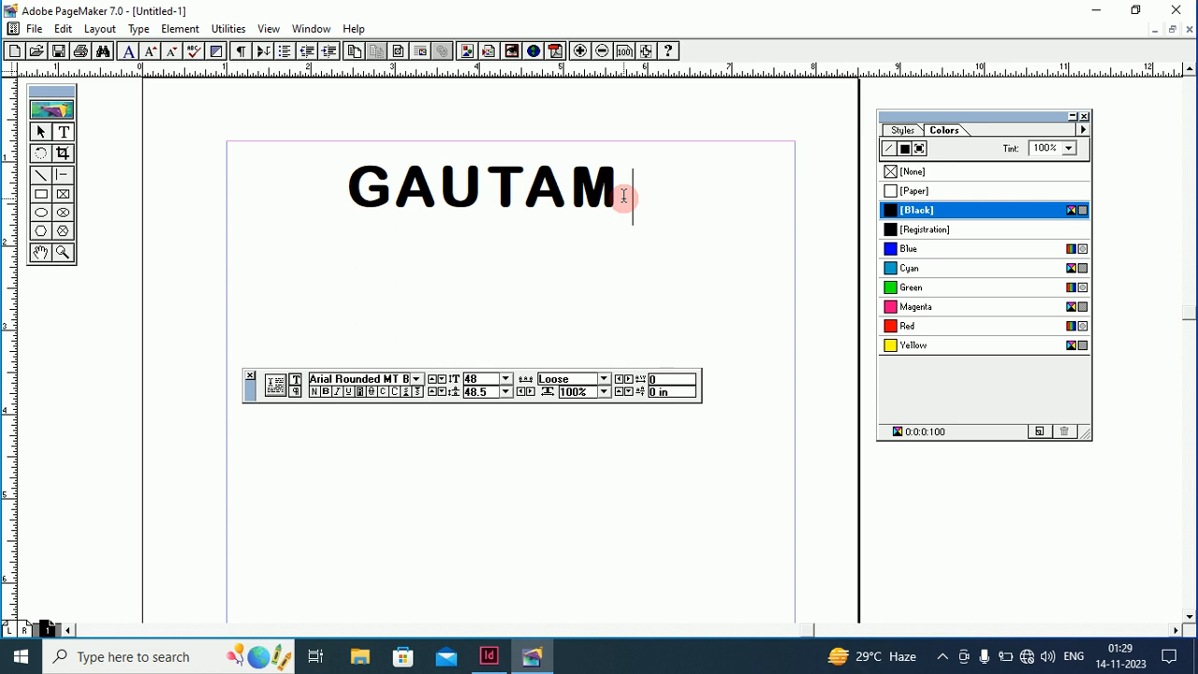
# Add ' THANKS' after GAUTAM and widen the block to 7.391 in so it fits one line
pyautogui.write('THAN')
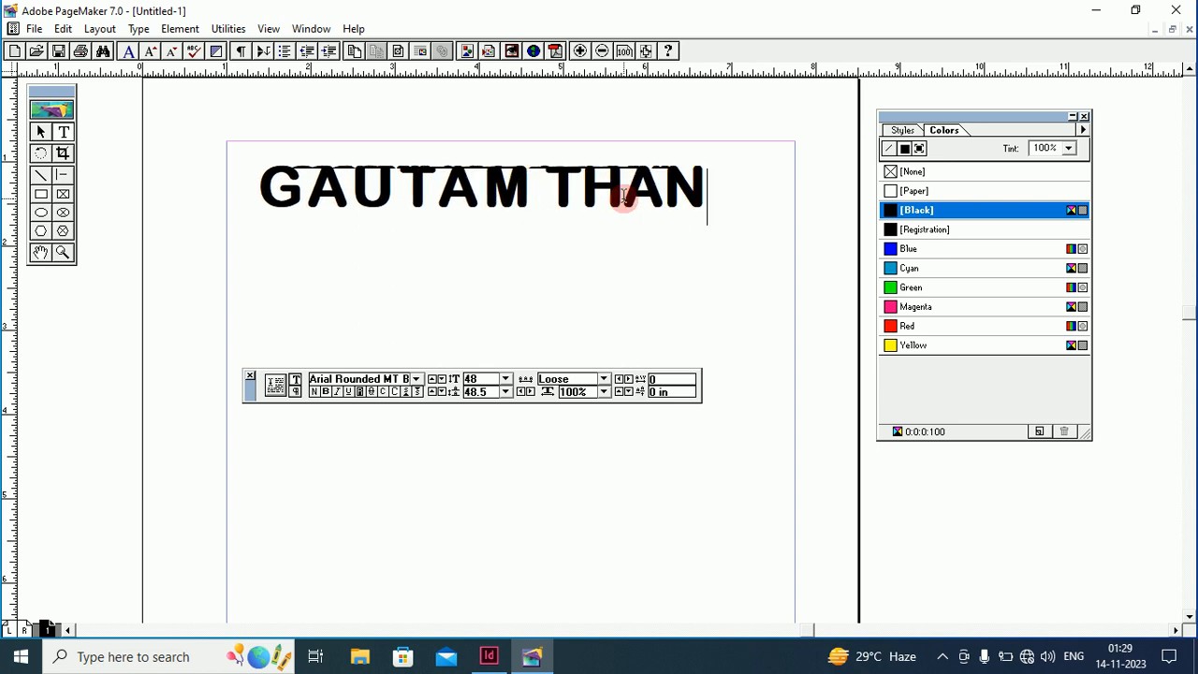
pyautogui.write('KS')
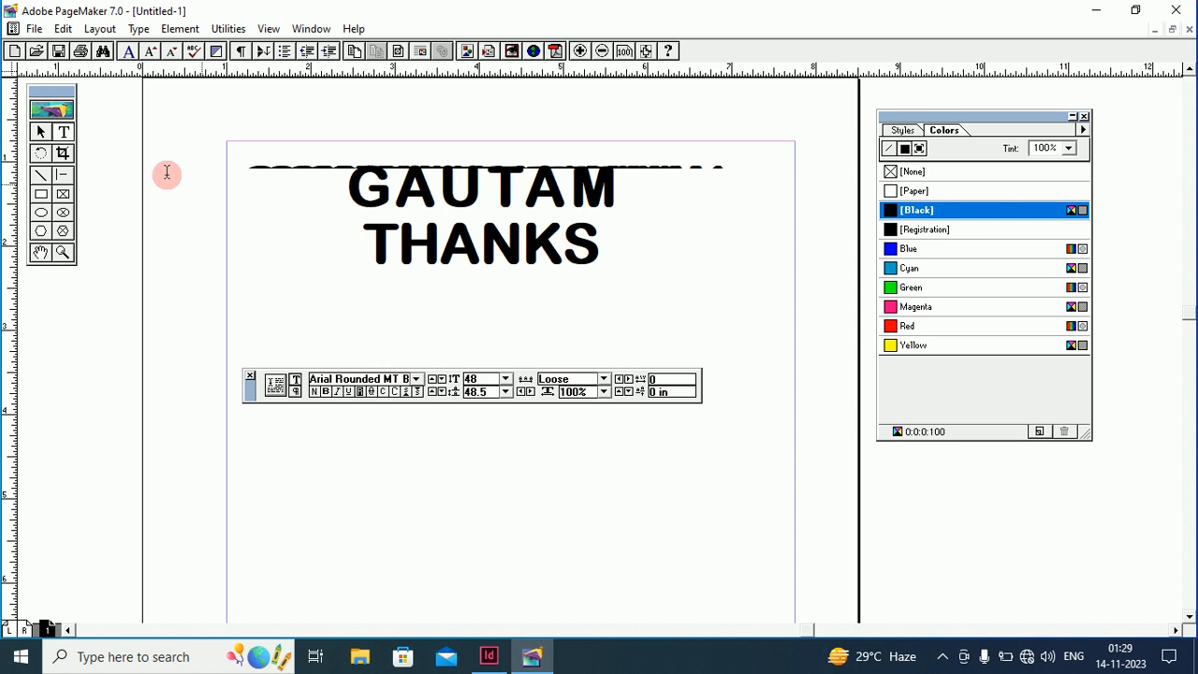
pyautogui.click(39, 132)
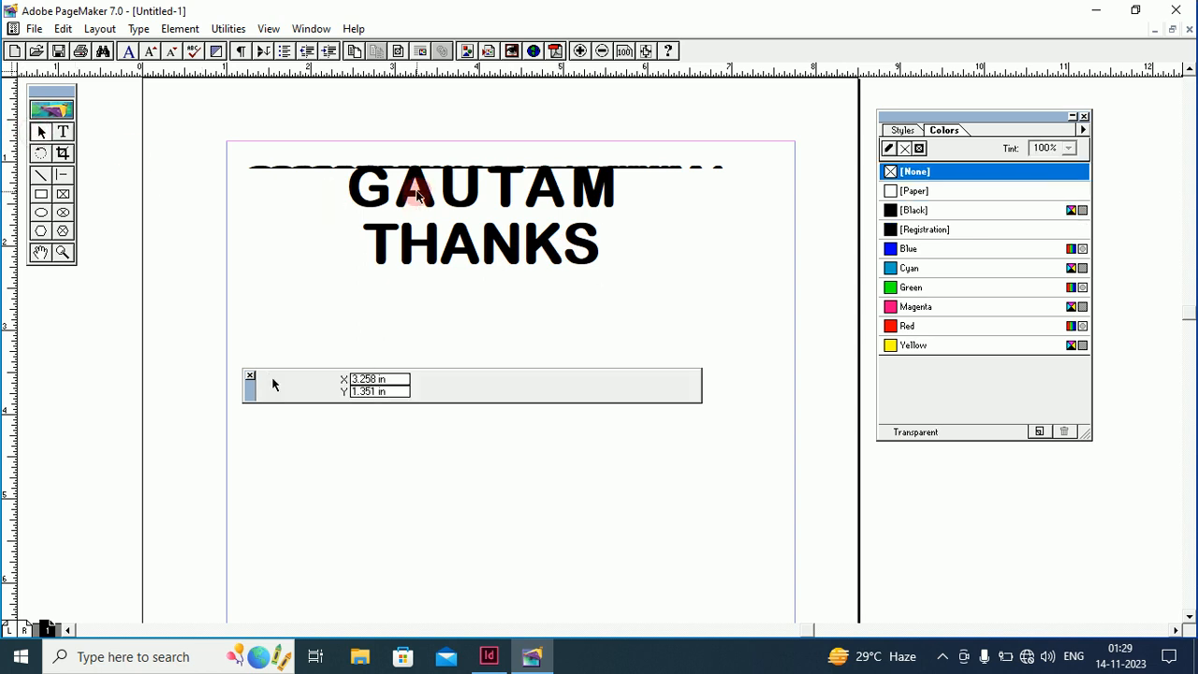
pyautogui.moveTo(417, 194)
pyautogui.mouseDown()
pyautogui.moveTo(416, 215)
pyautogui.moveTo(414, 199)
pyautogui.mouseUp()
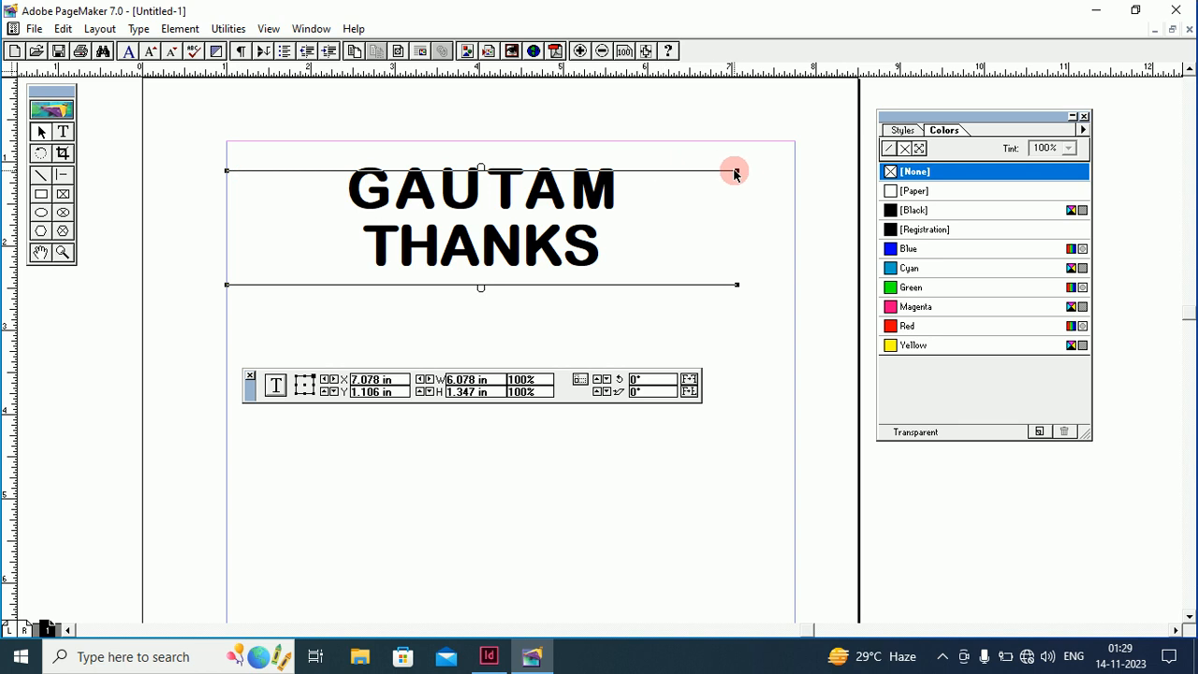
pyautogui.moveTo(737, 172); pyautogui.dragTo(848, 174)
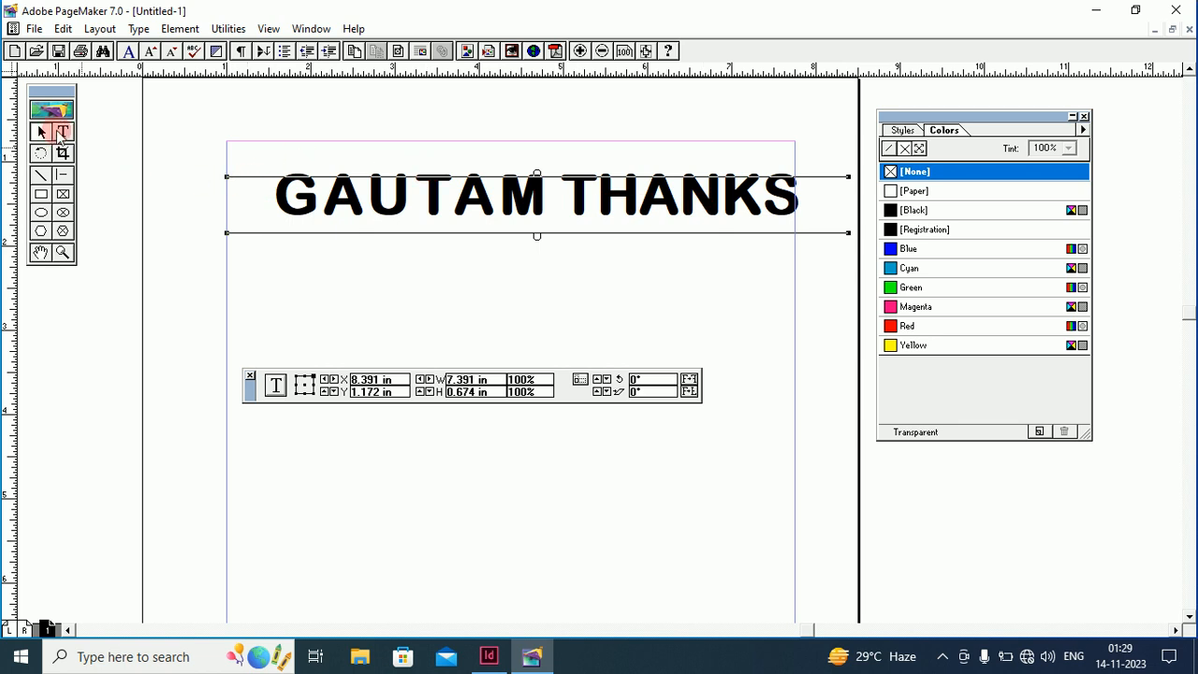
pyautogui.click(222, 179)
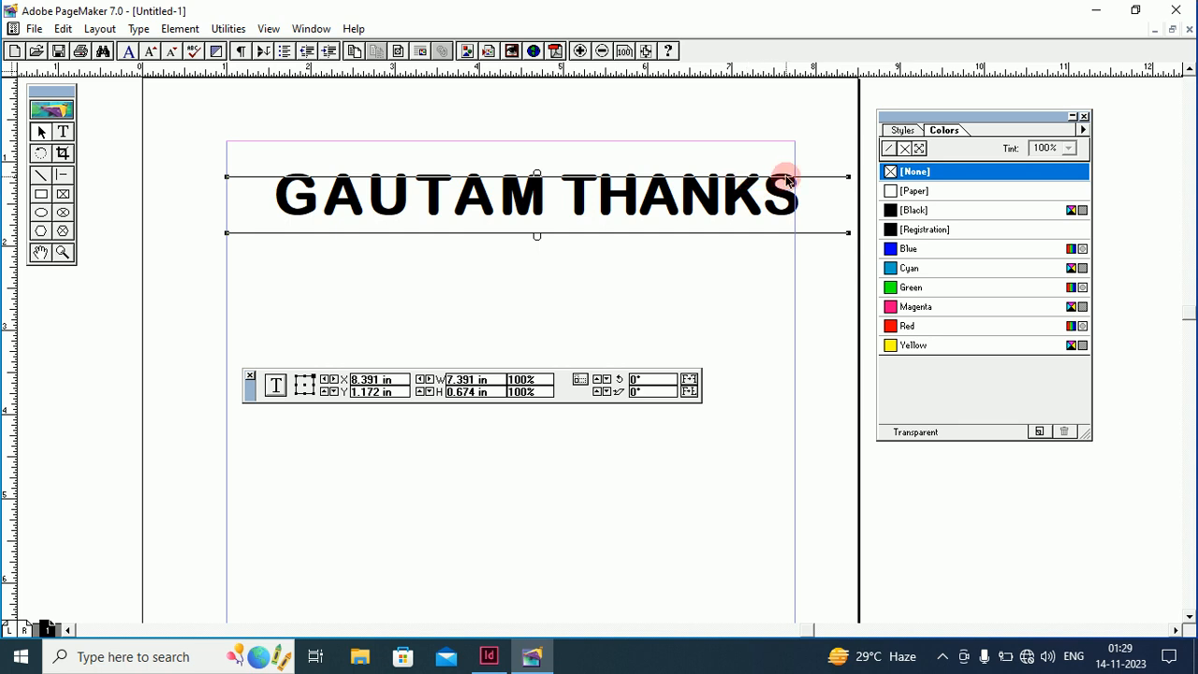
pyautogui.moveTo(521, 212); pyautogui.dragTo(501, 211)
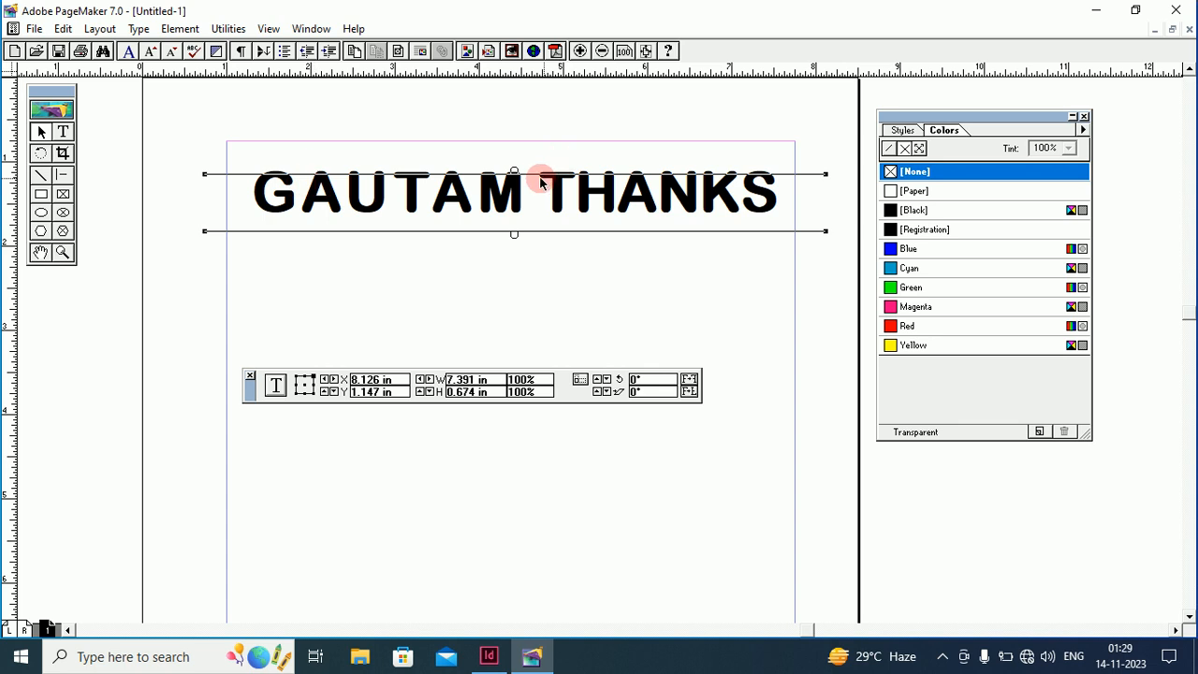
# Choose Fit in Window from the page's right-click menu
pyautogui.rightClick(397, 283)
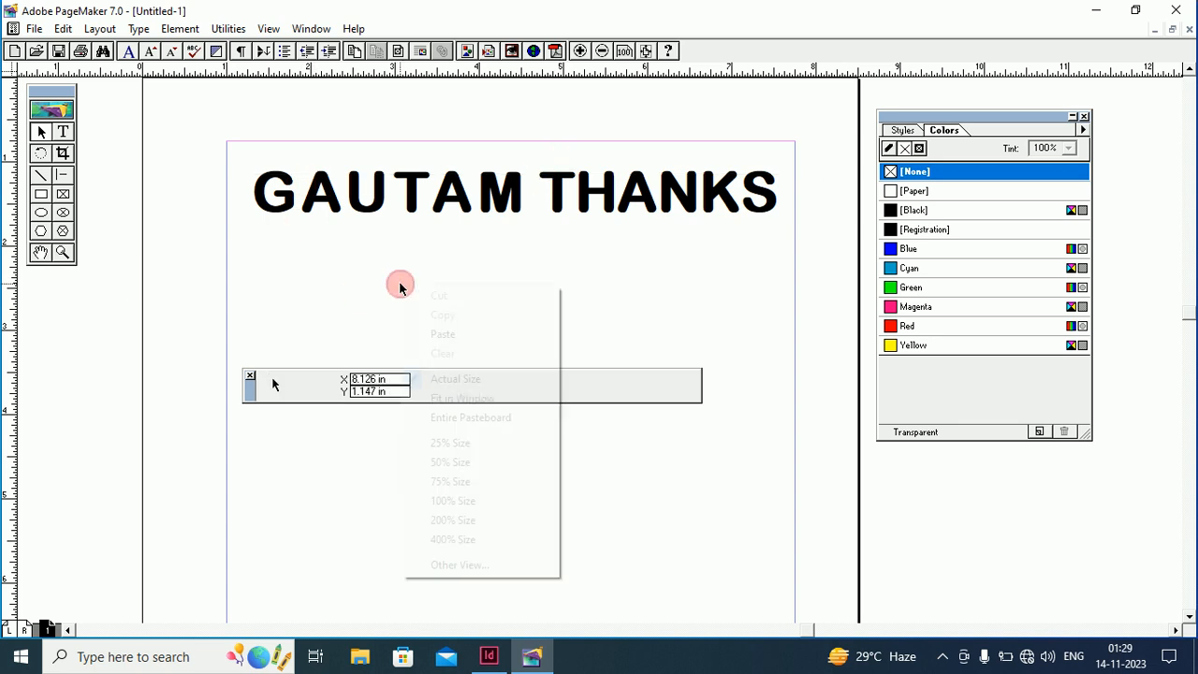
pyautogui.click(443, 399)
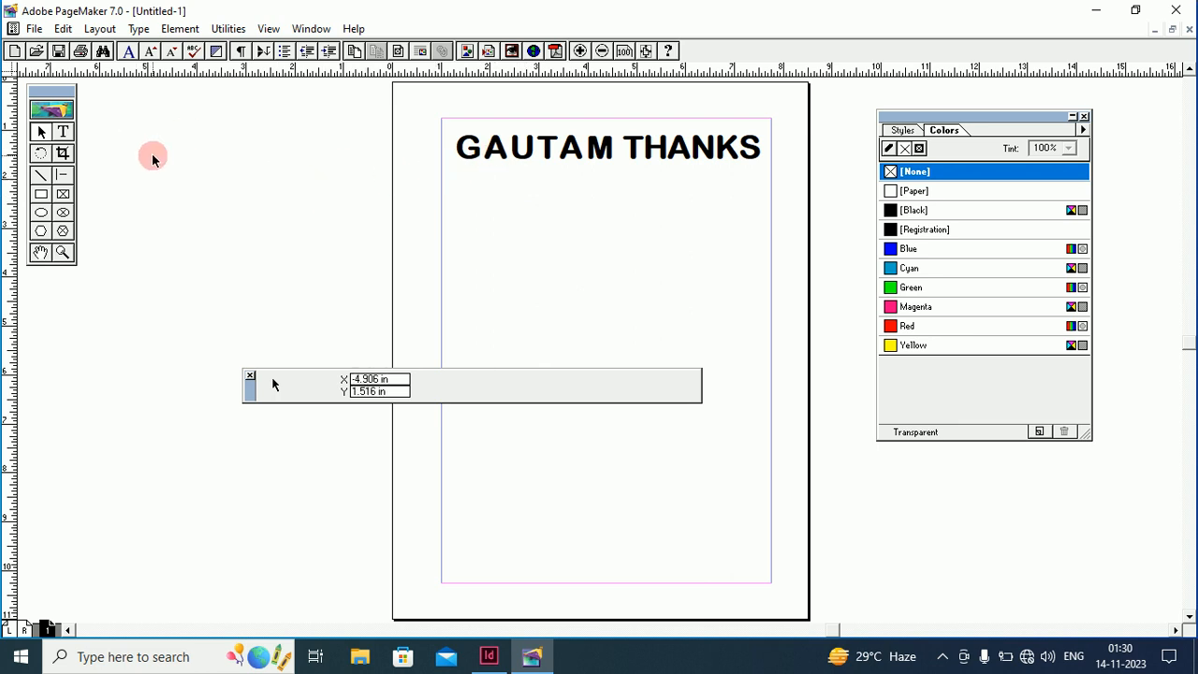
pyautogui.click(139, 29)
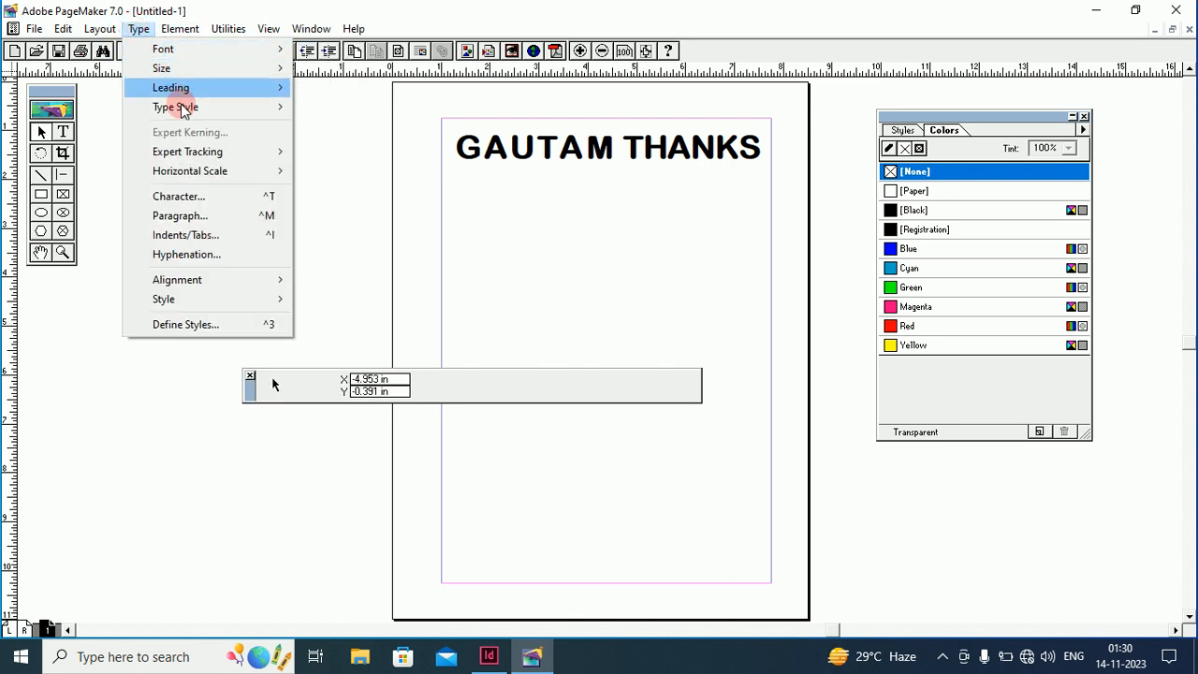
pyautogui.moveTo(201, 306)
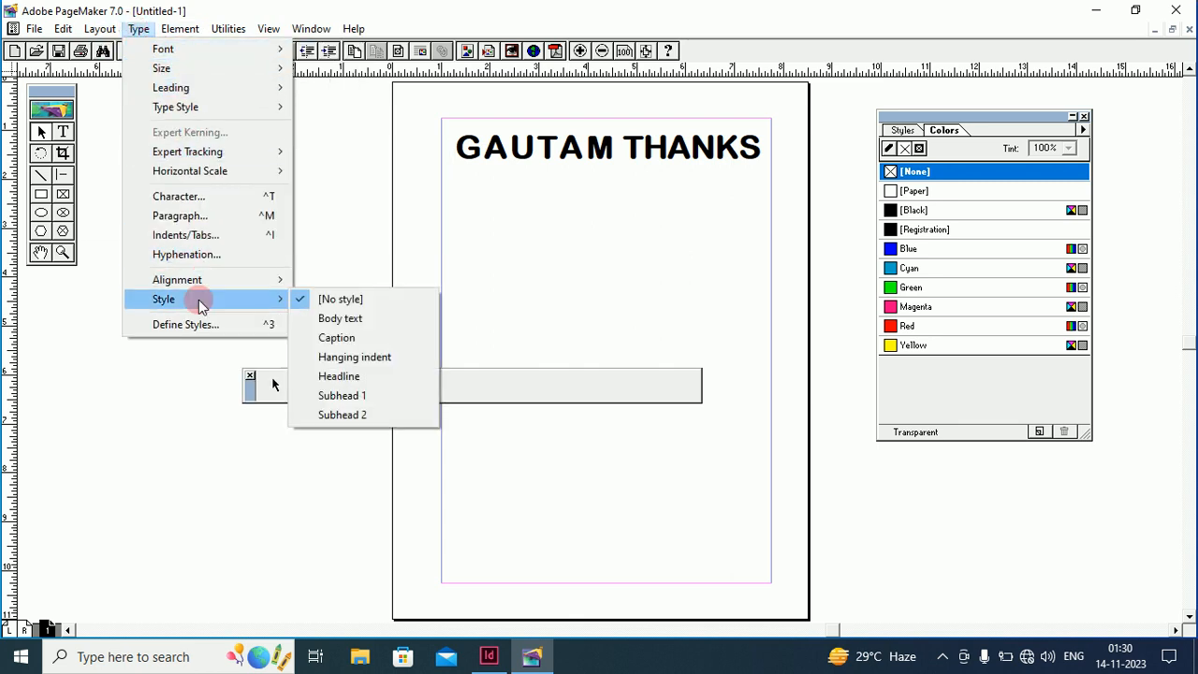
pyautogui.moveTo(215, 279)
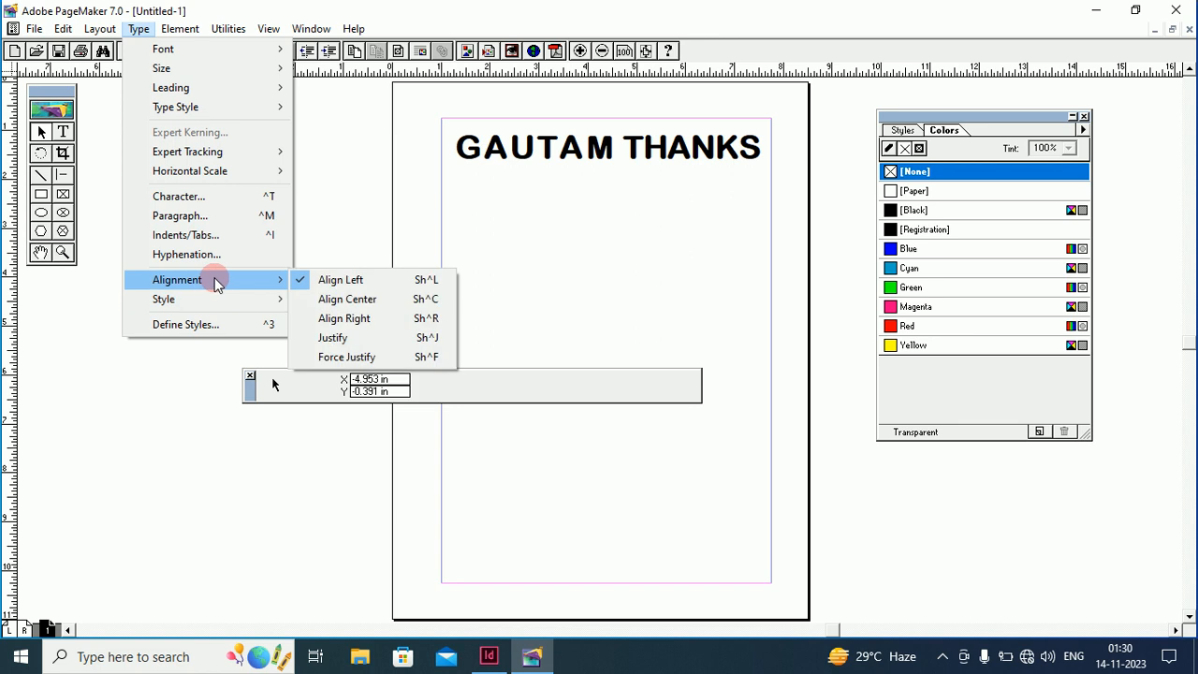
pyautogui.click(345, 318)
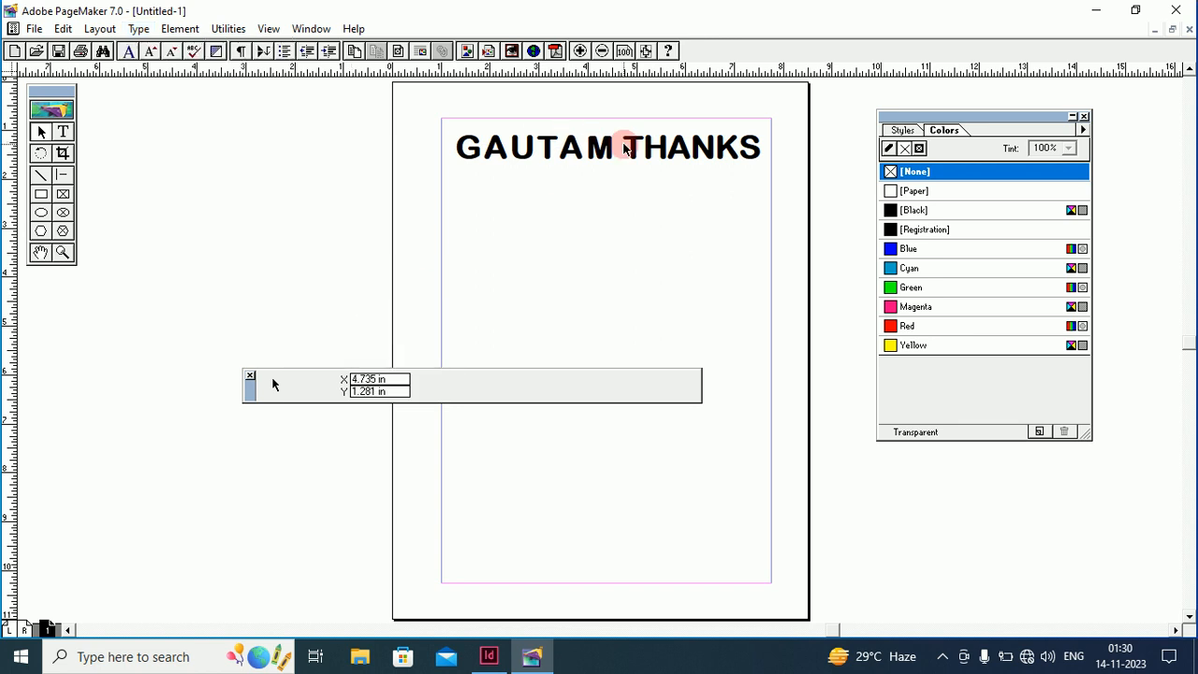
# Delete the word THANKS from the heading
pyautogui.click(63, 132)
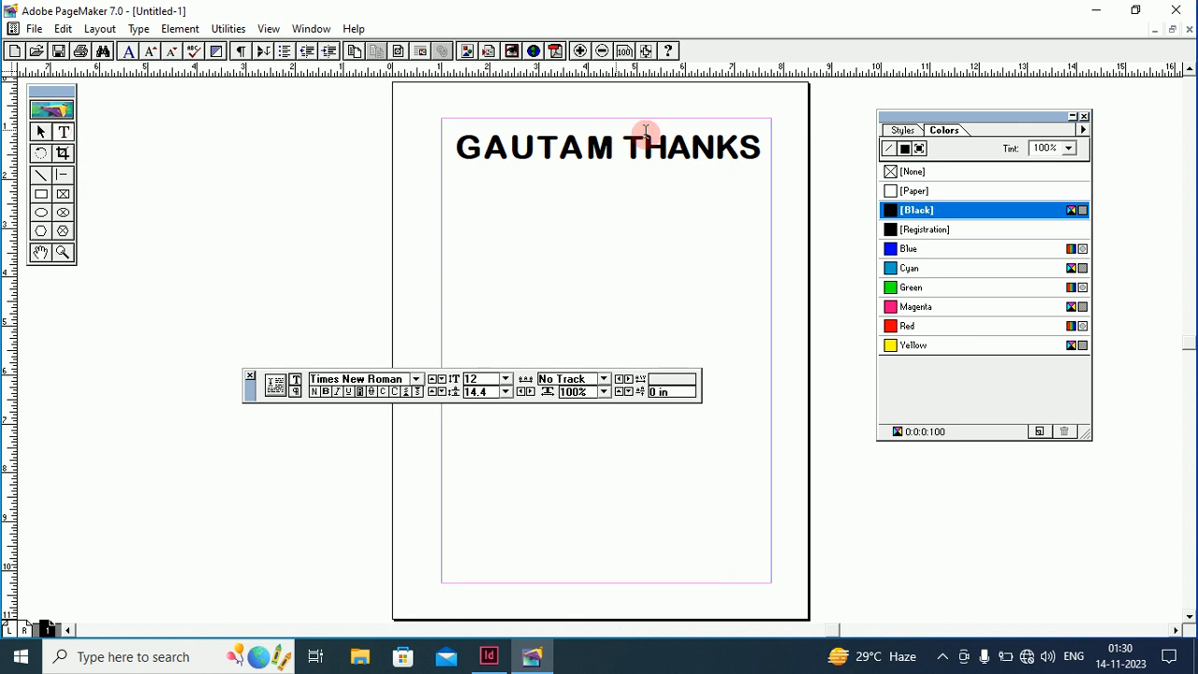
pyautogui.moveTo(634, 147); pyautogui.dragTo(783, 152)
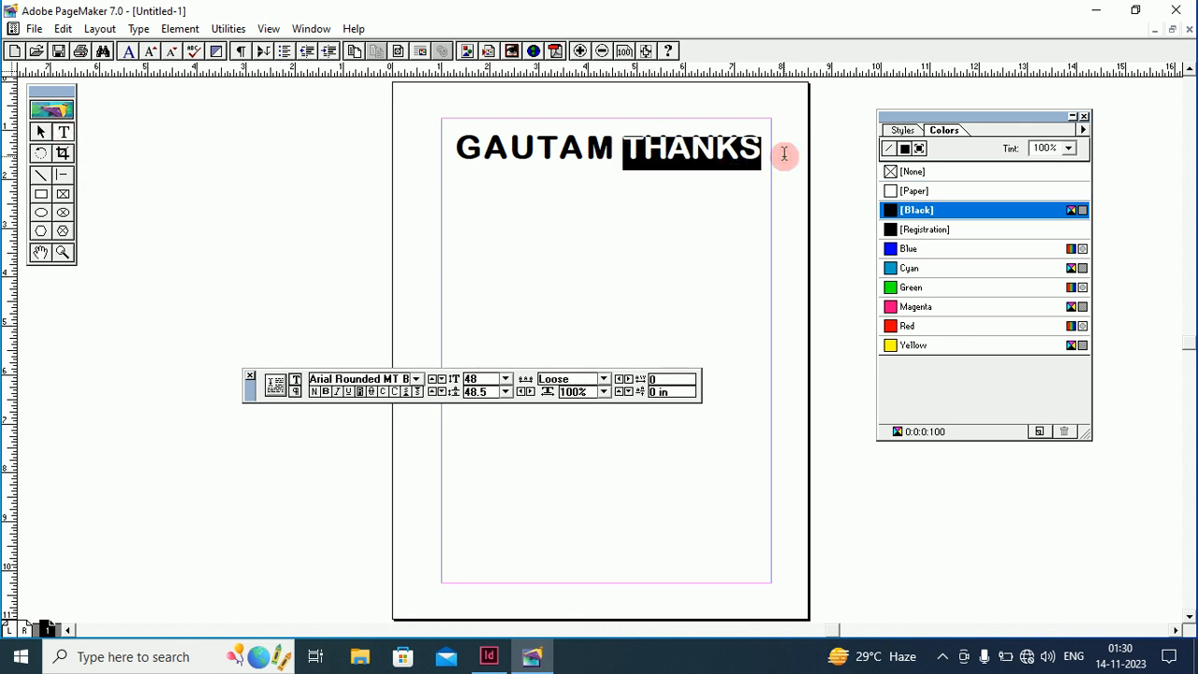
pyautogui.press('BackSpace')
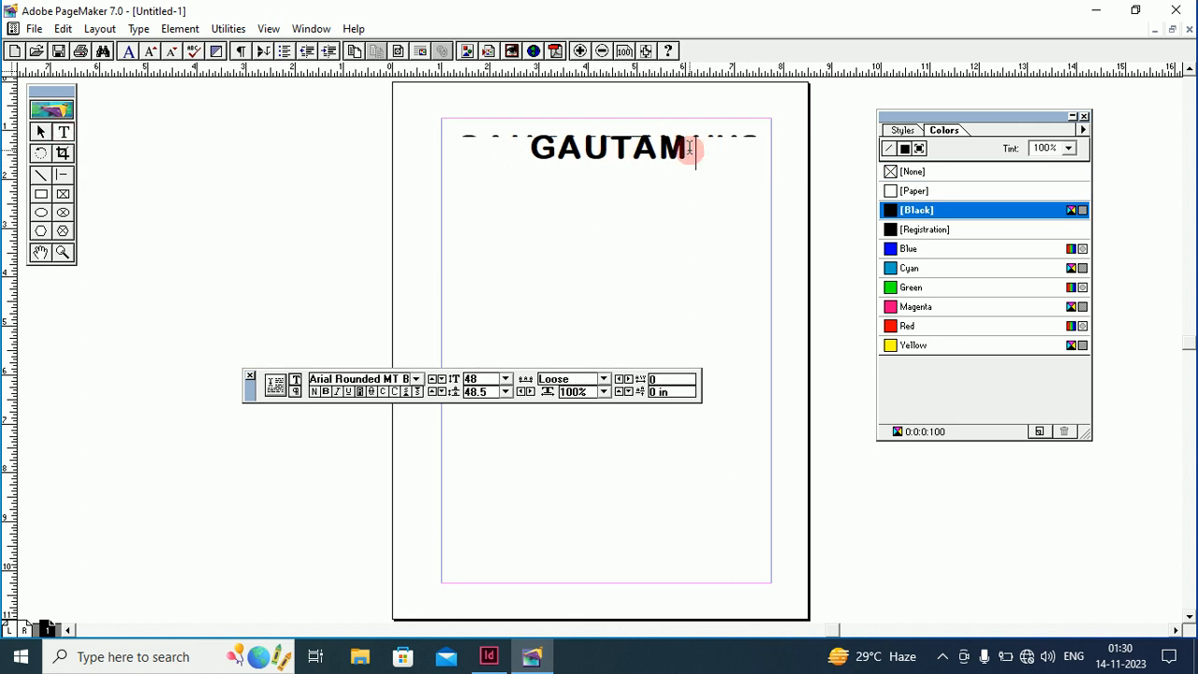
# Right-align GAUTAM, then left-align it to start at the left margin
pyautogui.moveTo(689, 148); pyautogui.dragTo(476, 139)
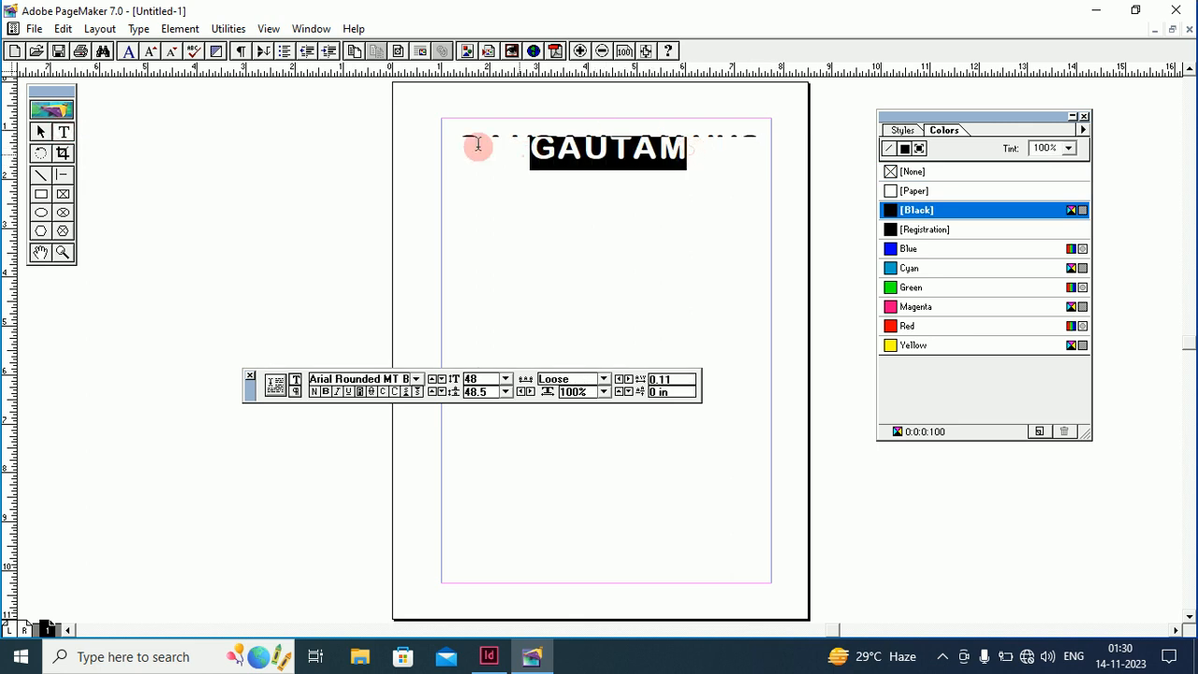
pyautogui.click(138, 29)
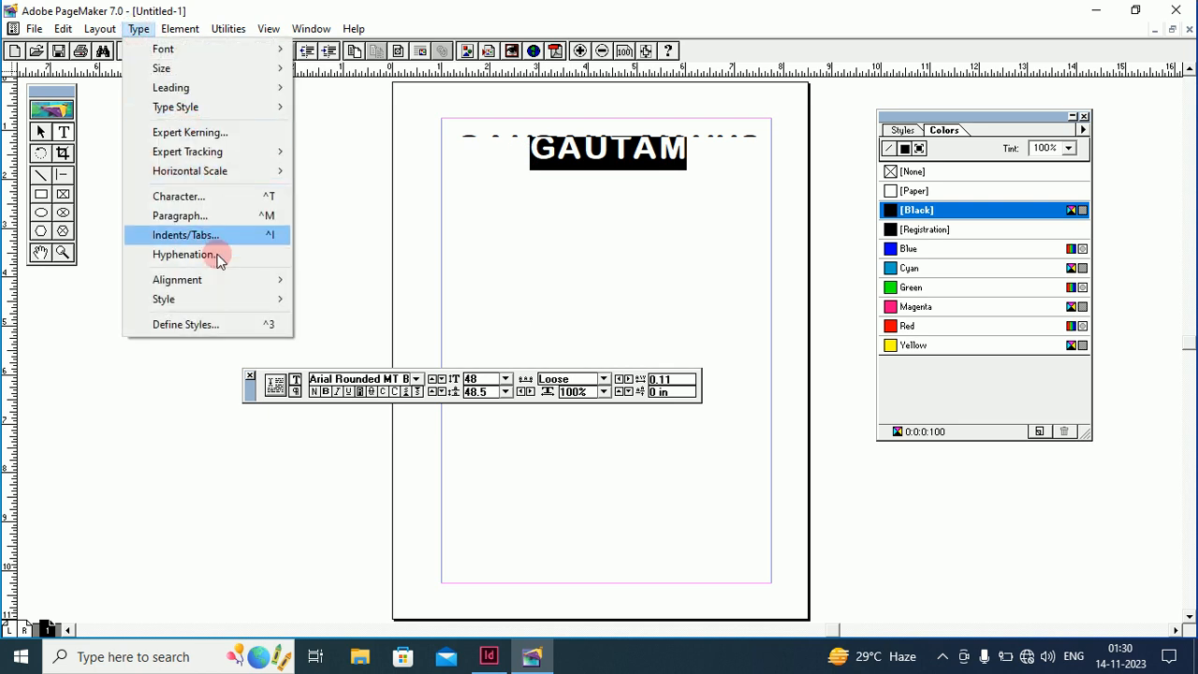
pyautogui.moveTo(214, 282)
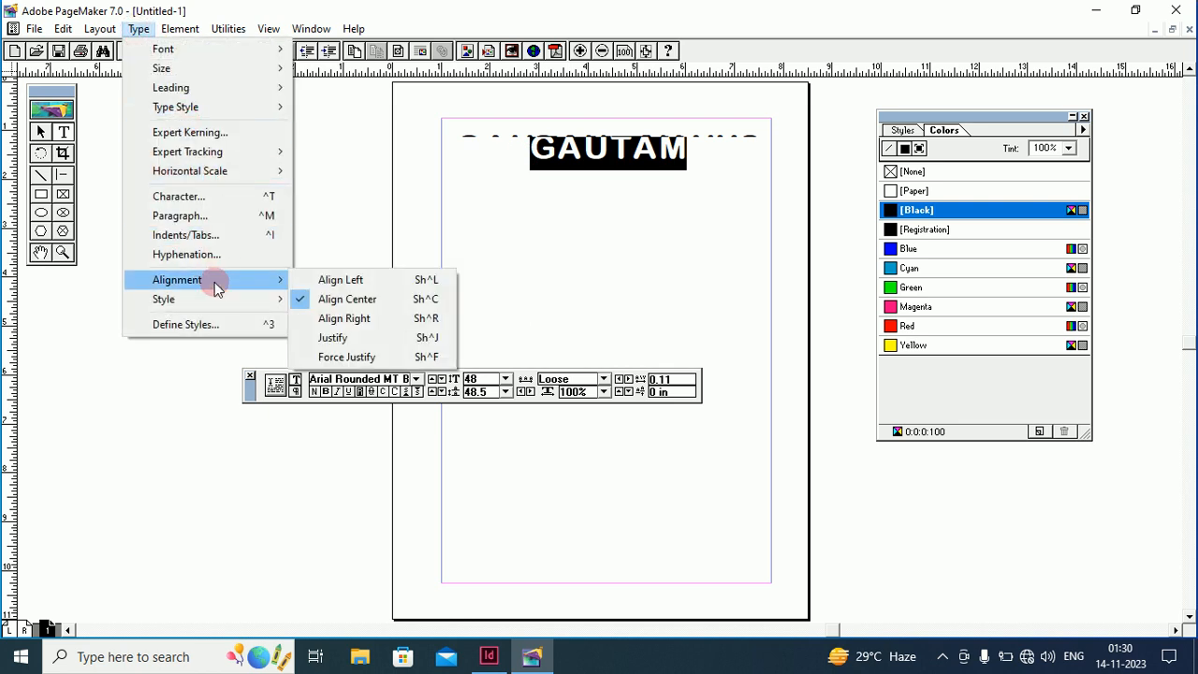
pyautogui.click(344, 319)
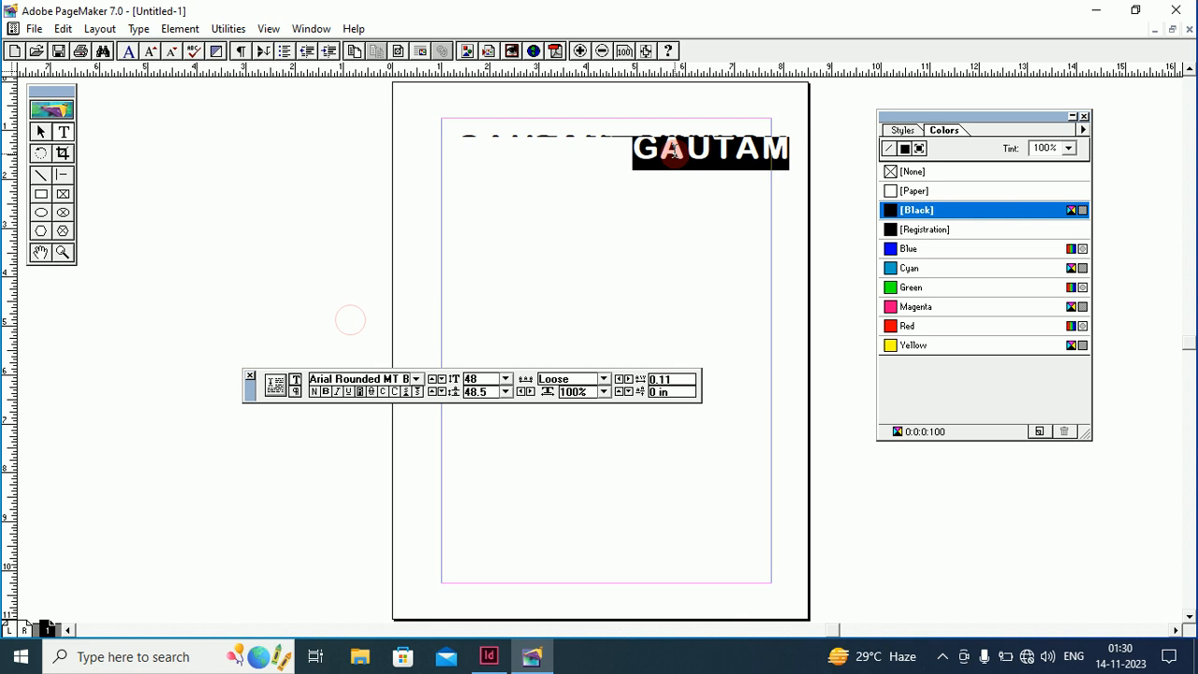
pyautogui.click(148, 31)
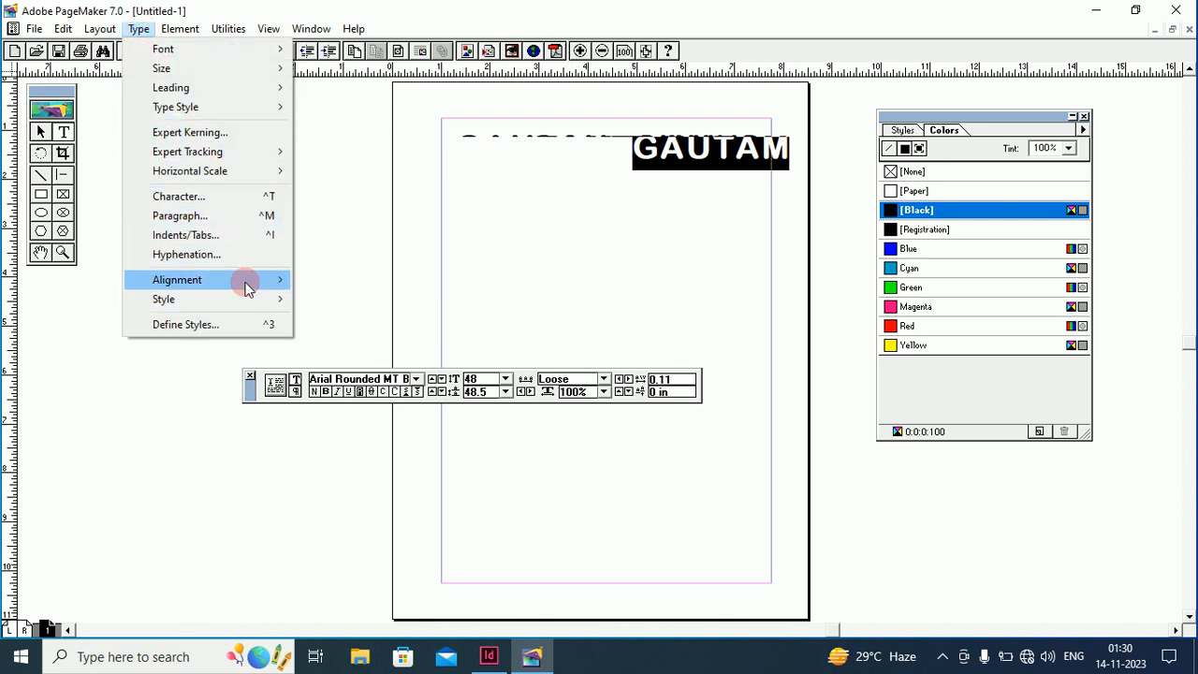
pyautogui.moveTo(248, 288)
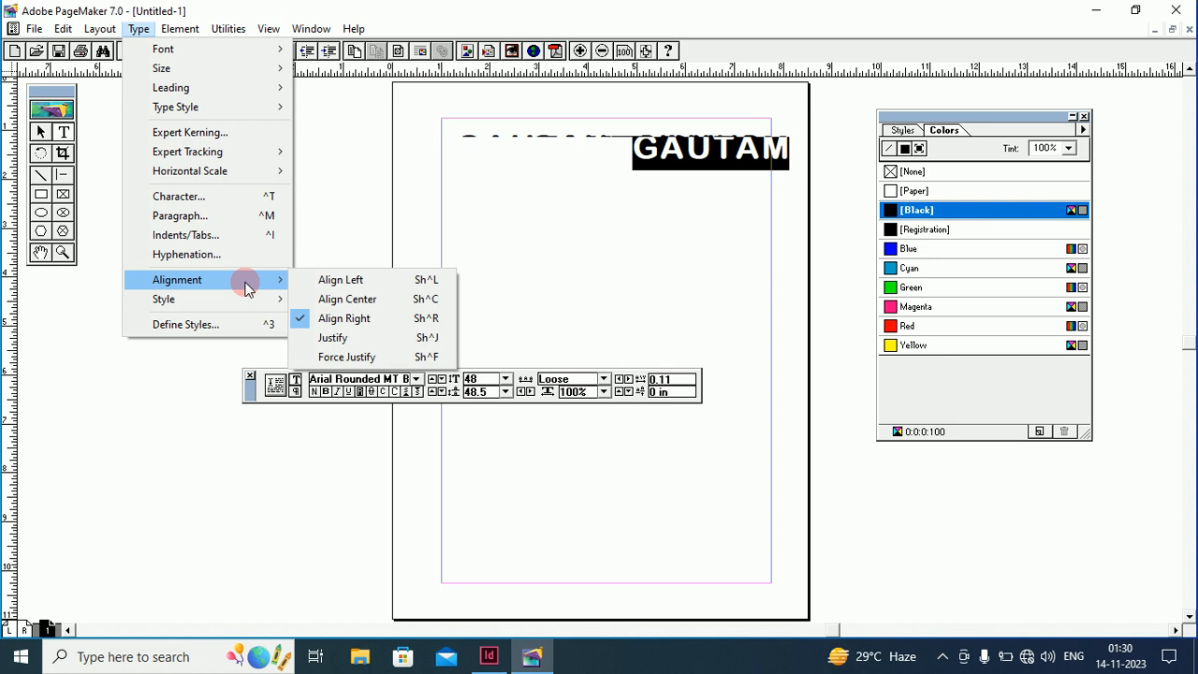
pyautogui.click(344, 277)
pyautogui.click(534, 161)
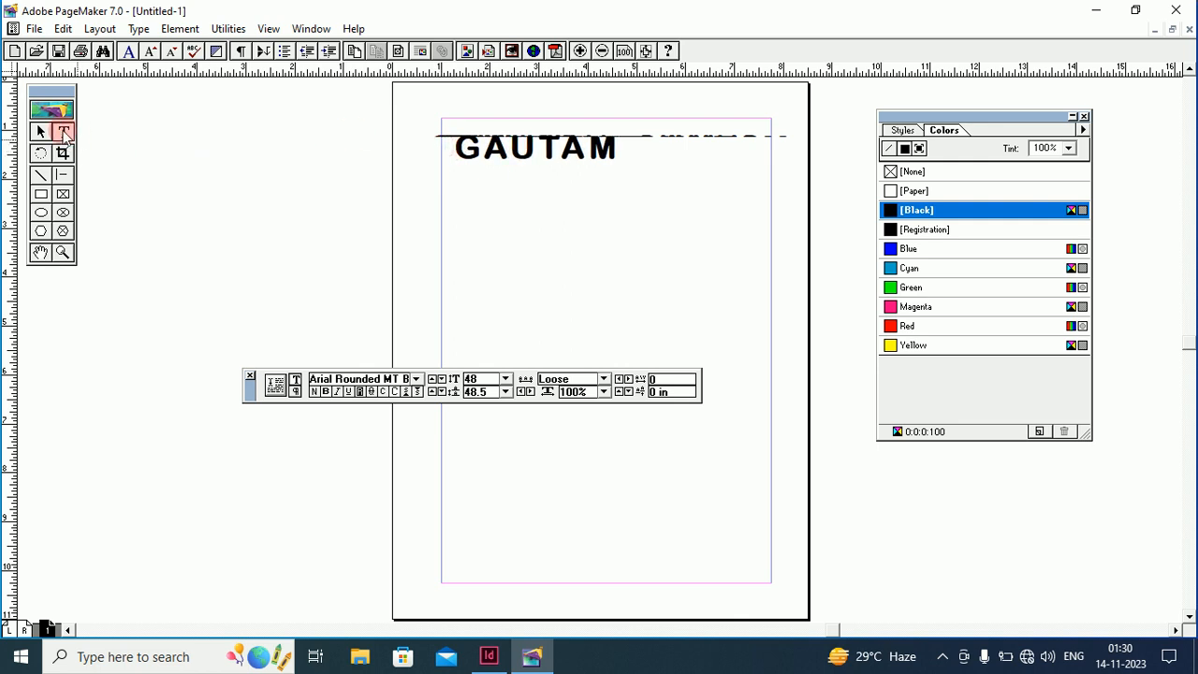
# Colour GAUTAM with the Red swatch, then bring InDesign to the front
pyautogui.click(617, 166)
pyautogui.moveTo(618, 151); pyautogui.dragTo(454, 152)
pyautogui.click(455, 153)
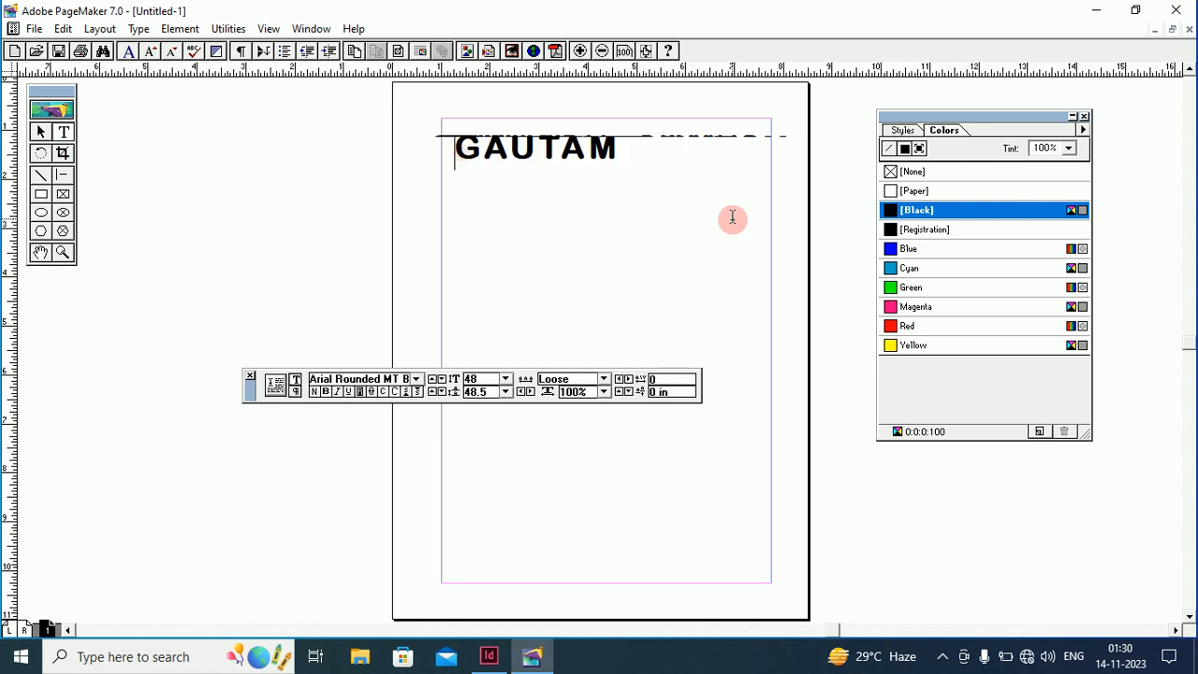
pyautogui.moveTo(625, 146); pyautogui.dragTo(458, 148)
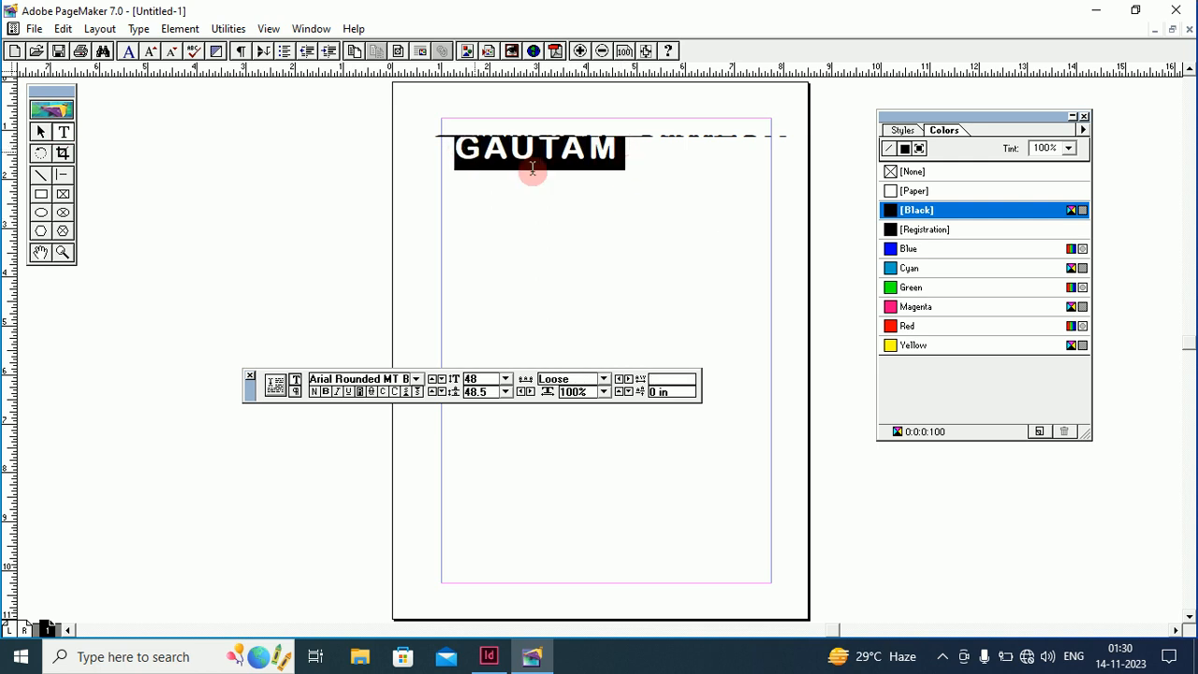
pyautogui.click(890, 327)
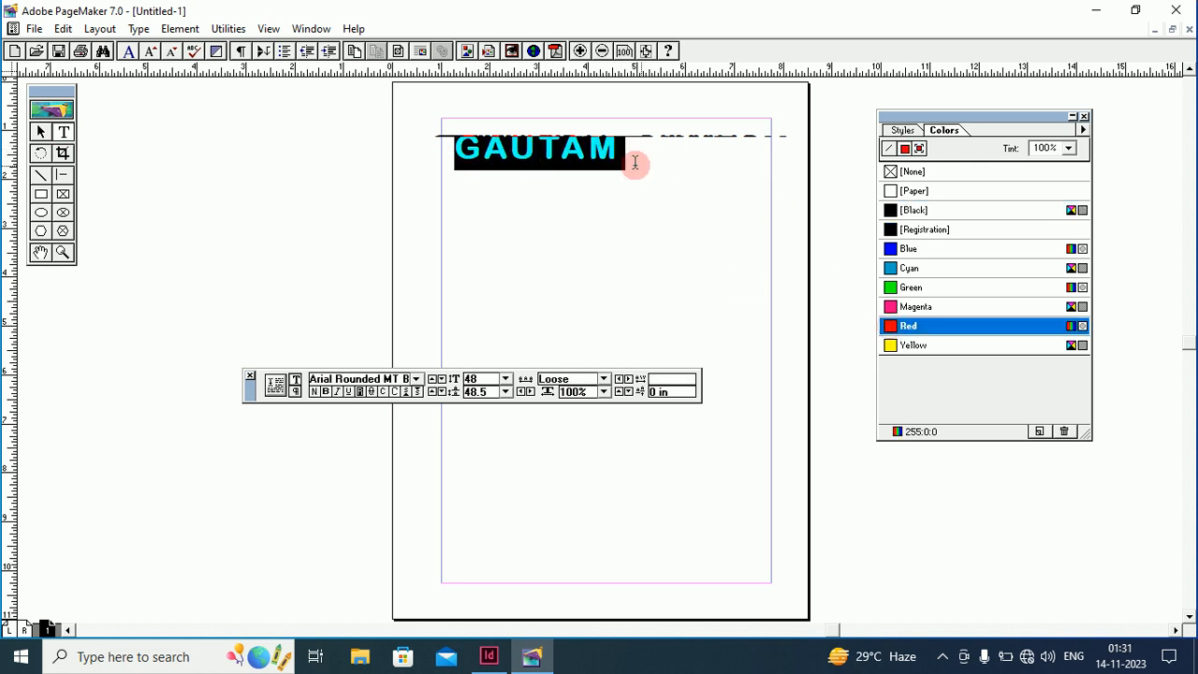
pyautogui.click(633, 163)
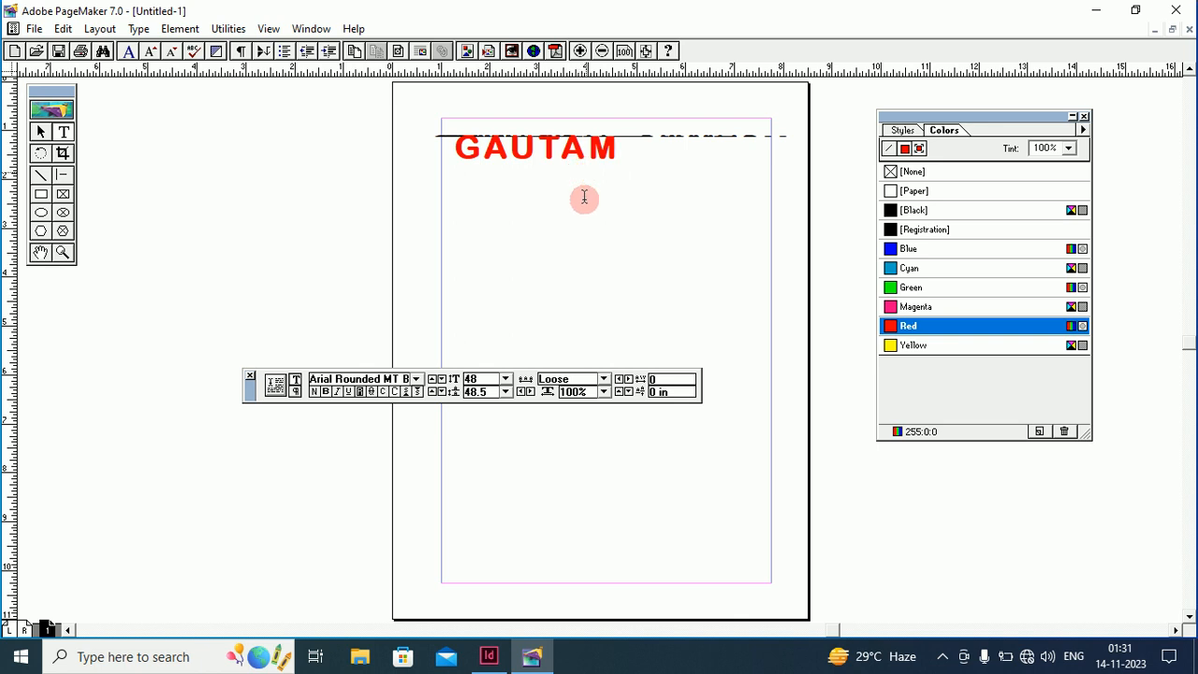
pyautogui.click(493, 646)
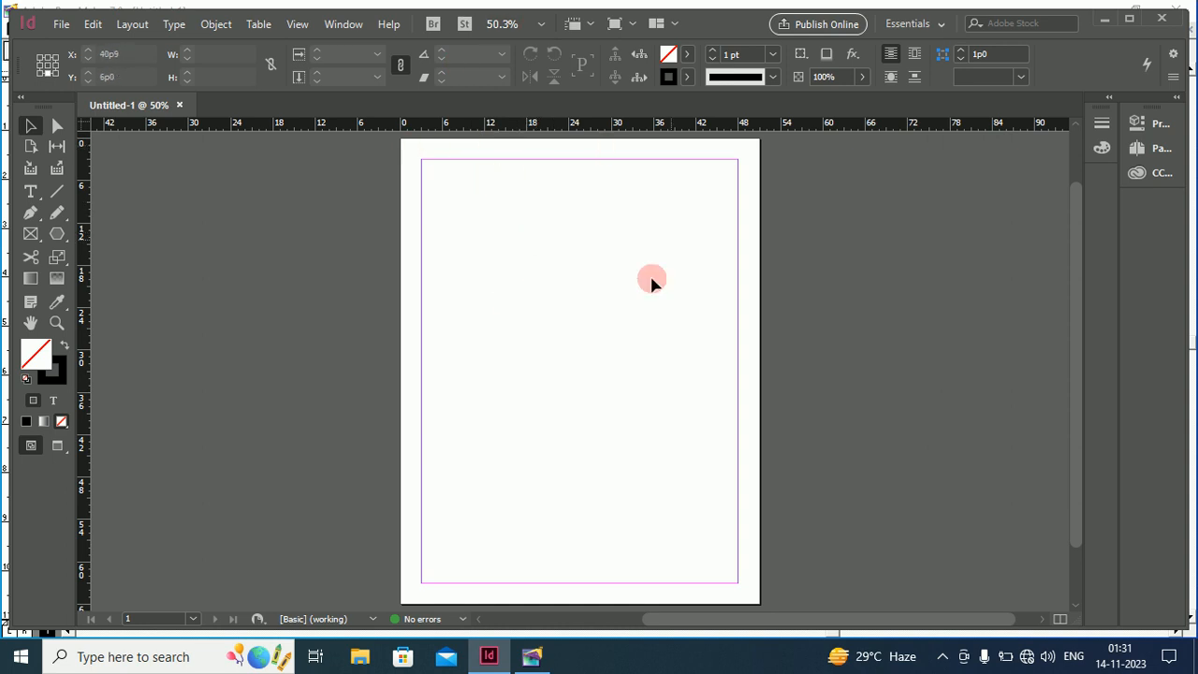
# View the InDesign page at Actual Size and pan down across it
pyautogui.rightClick(549, 211)
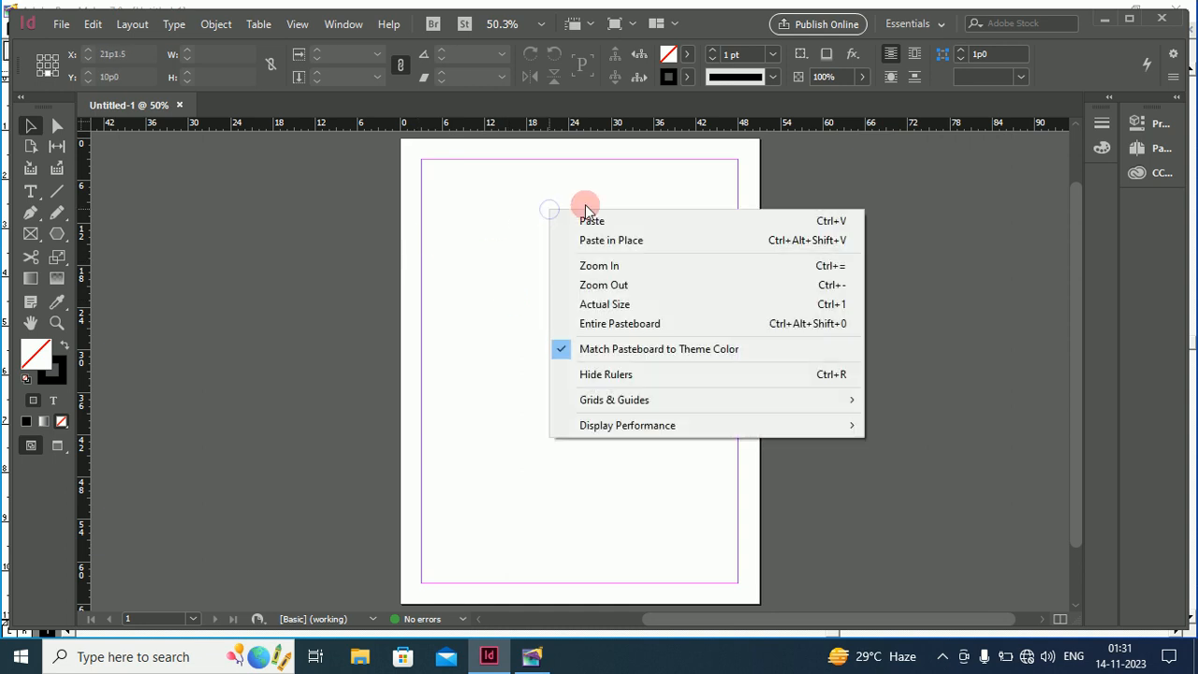
pyautogui.click(608, 309)
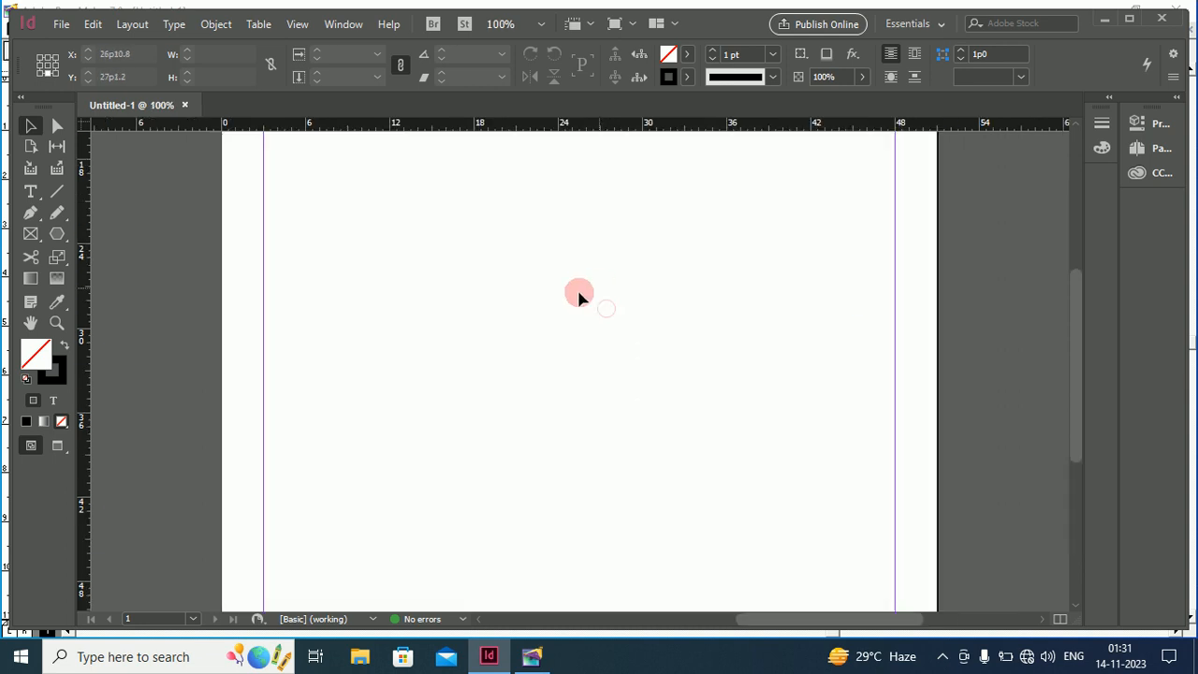
pyautogui.click(31, 323)
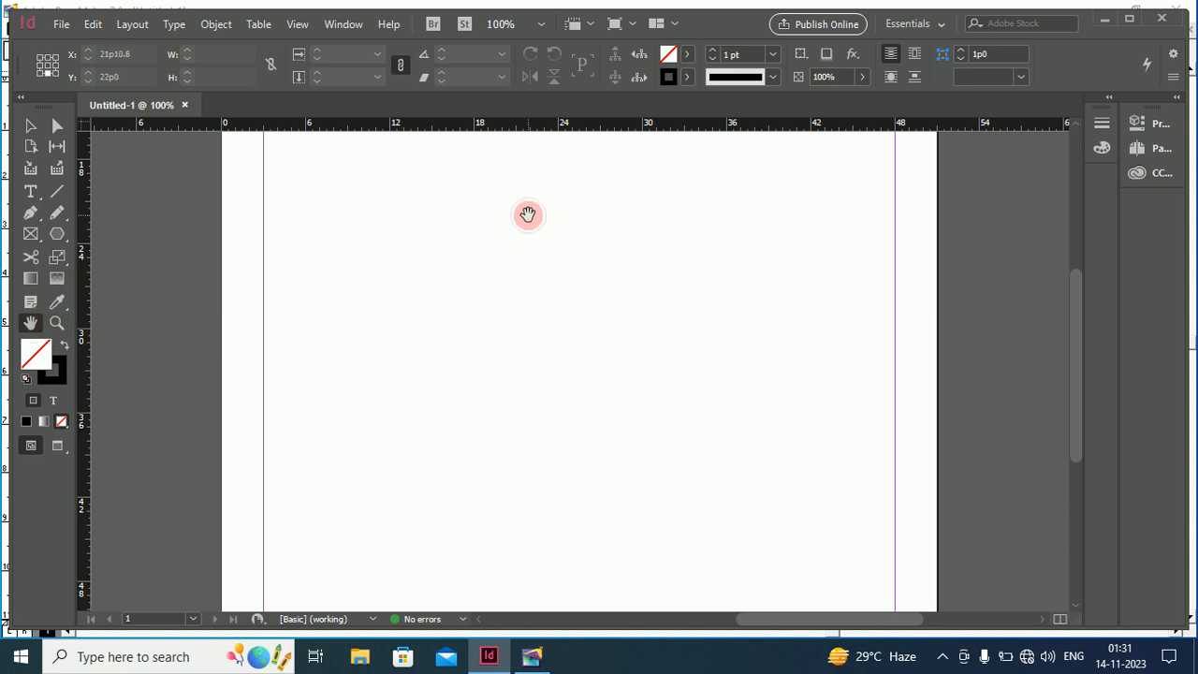
pyautogui.moveTo(527, 215); pyautogui.dragTo(518, 321)
pyautogui.moveTo(534, 169); pyautogui.dragTo(537, 269)
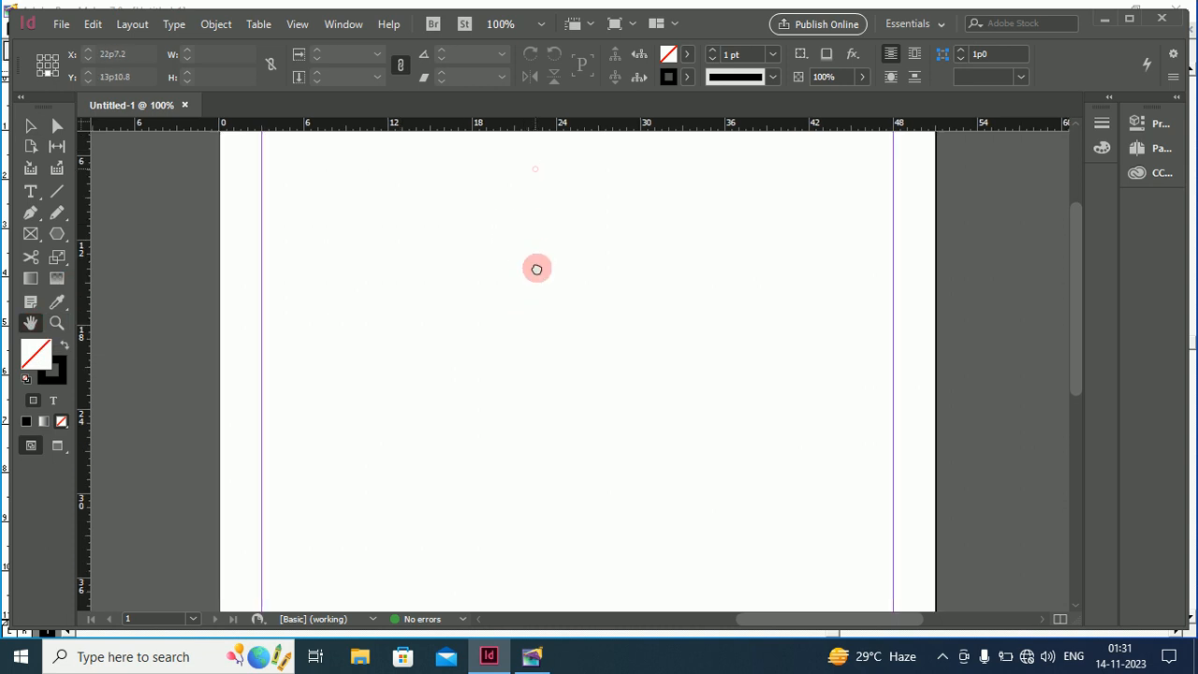
pyautogui.moveTo(539, 213); pyautogui.dragTo(538, 263)
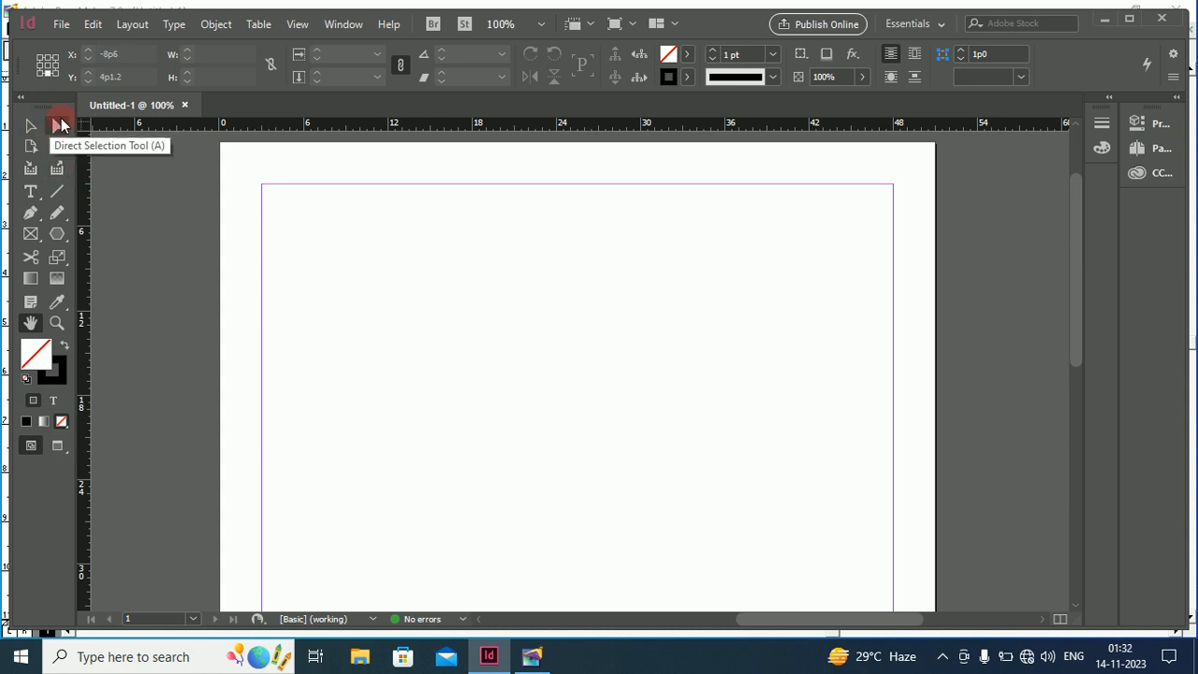
# Try starting text on the page with the Type tool, then return to PageMaker
pyautogui.click(31, 193)
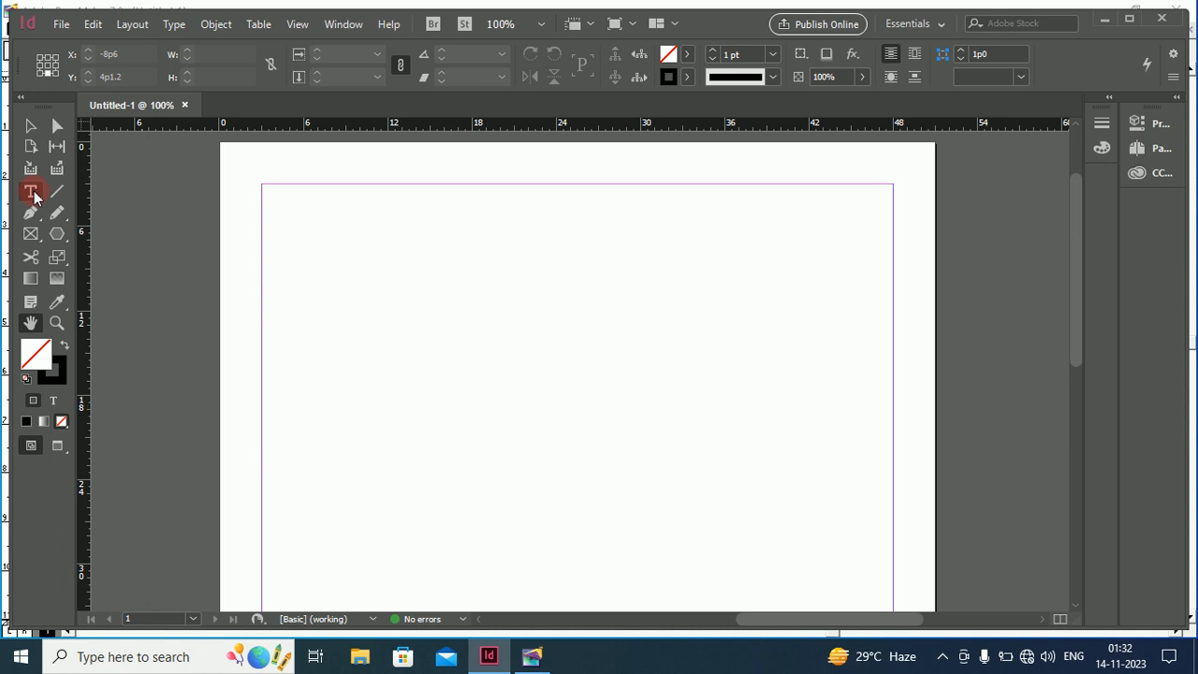
pyautogui.click(316, 220)
pyautogui.click(299, 215)
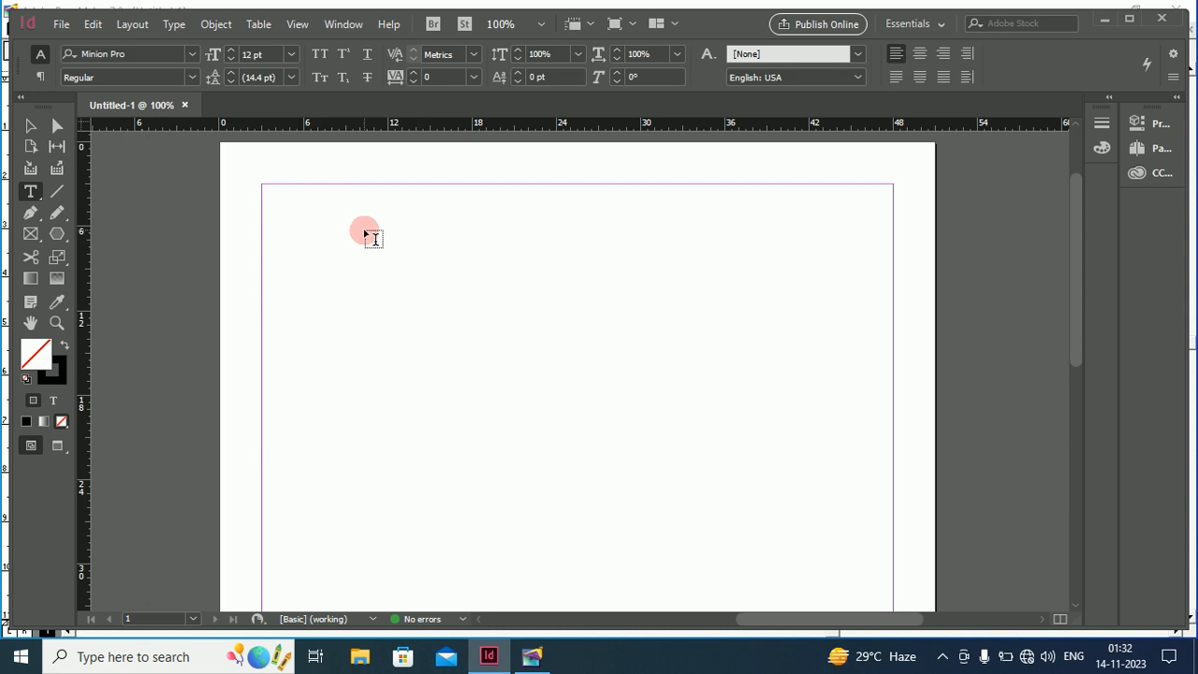
pyautogui.click(531, 658)
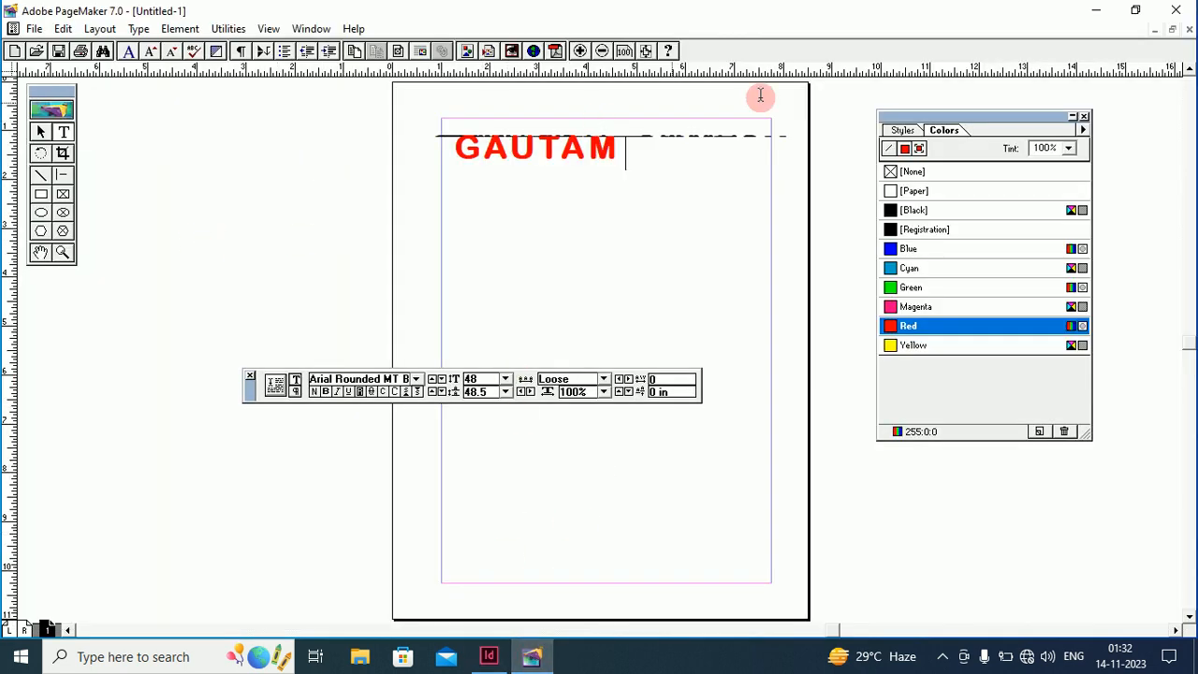
# Minimize the GAUTAM document and start a new Letter-size PageMaker document
pyautogui.click(1156, 30)
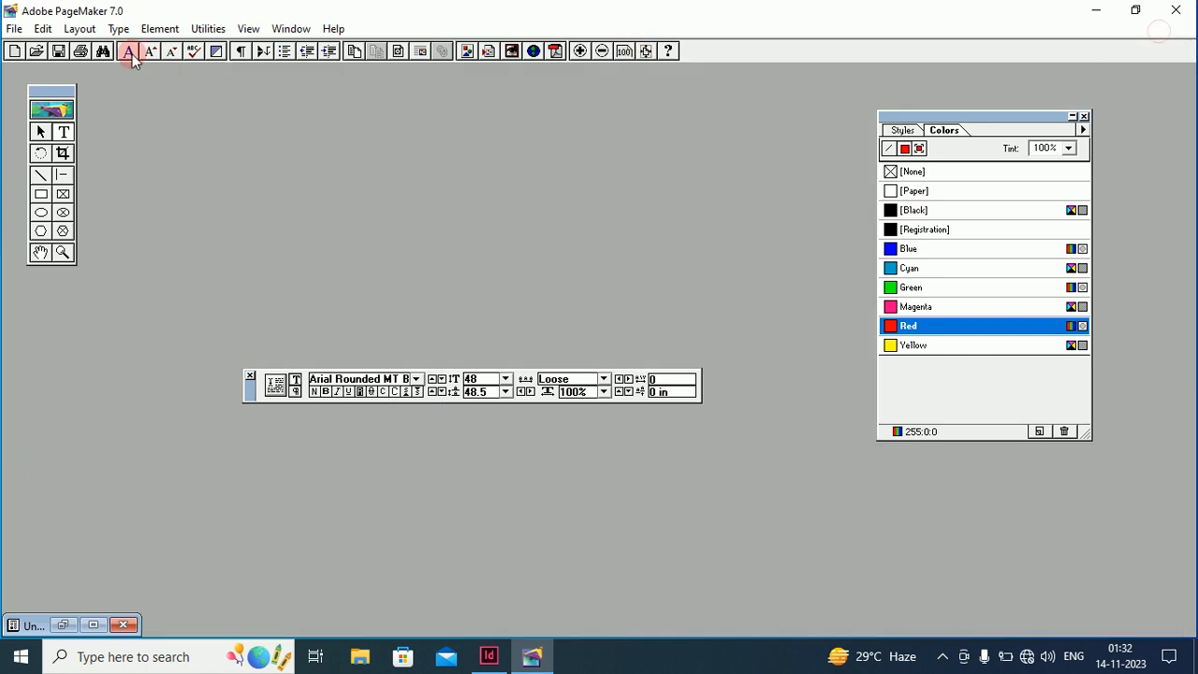
pyautogui.click(14, 50)
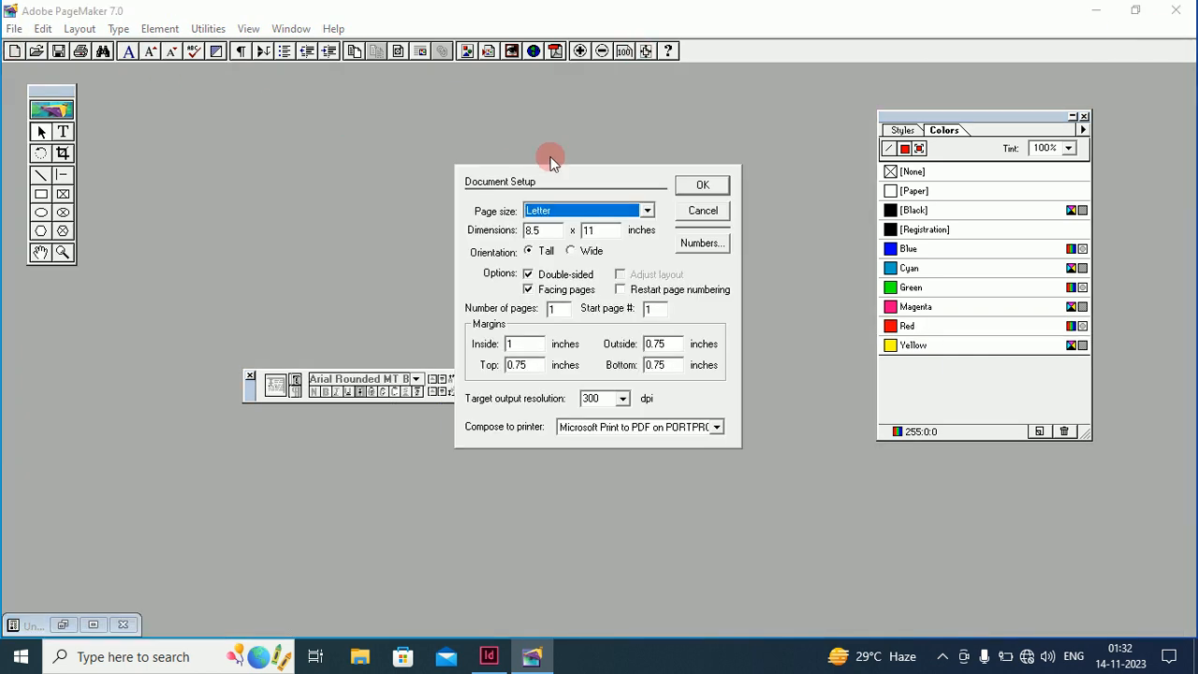
pyautogui.click(692, 181)
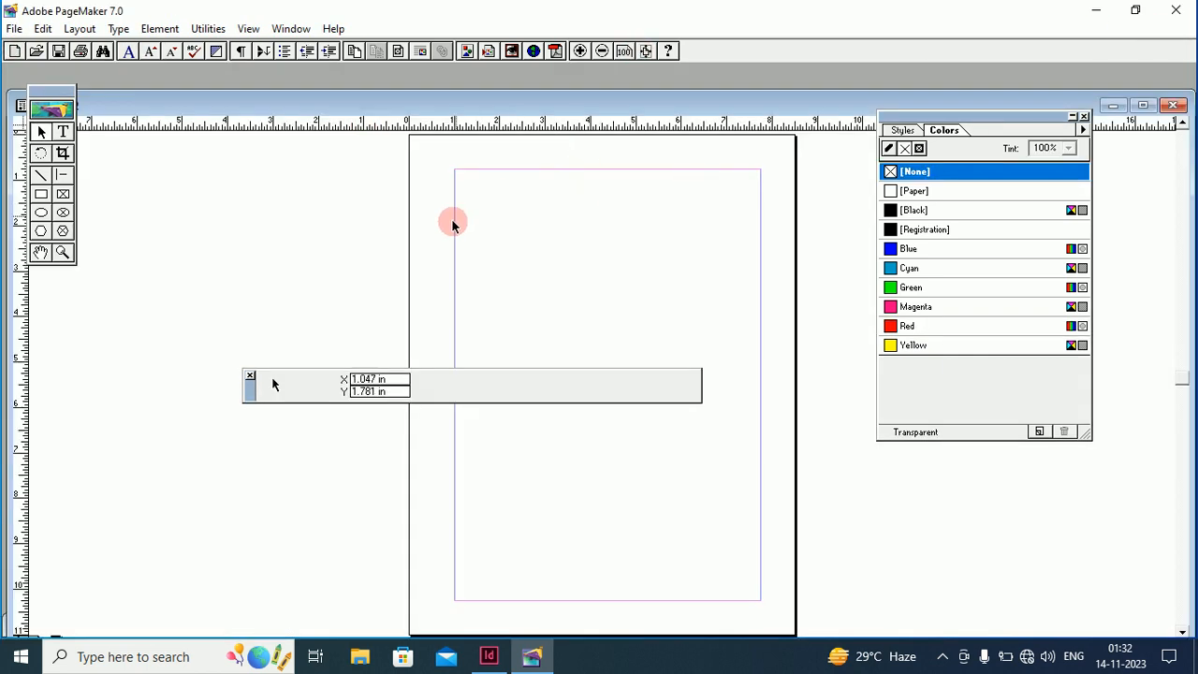
# Type a 36 pt test line and a separate text block, then return to InDesign
pyautogui.click(63, 132)
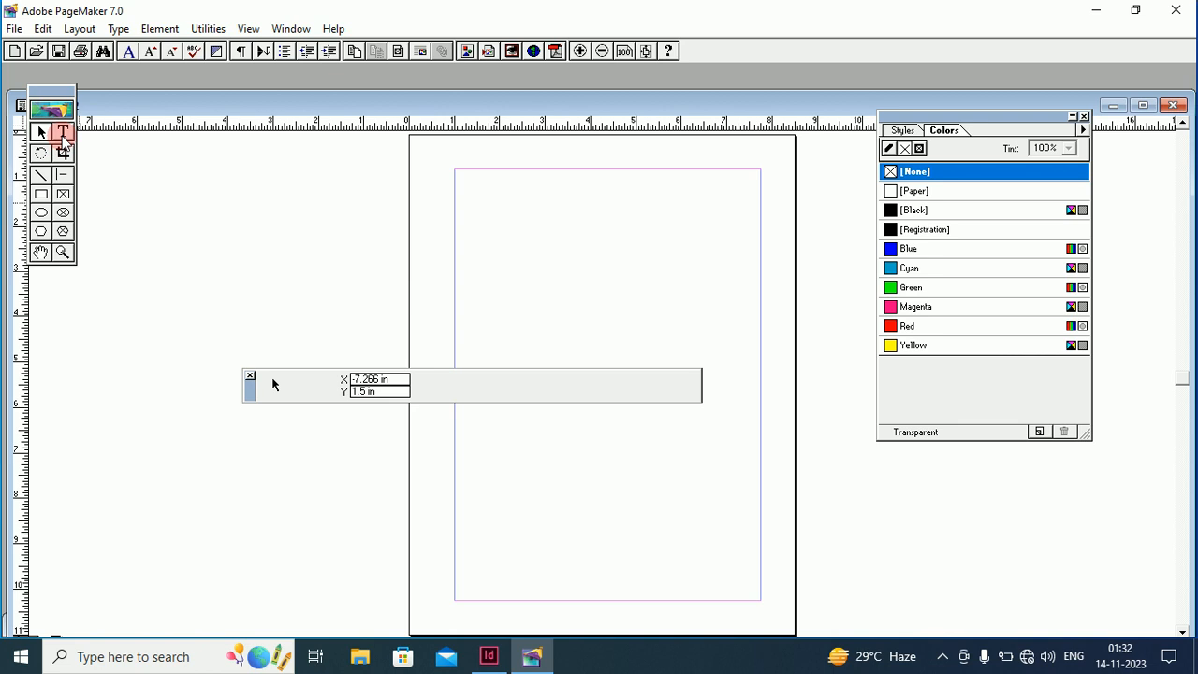
pyautogui.click(467, 221)
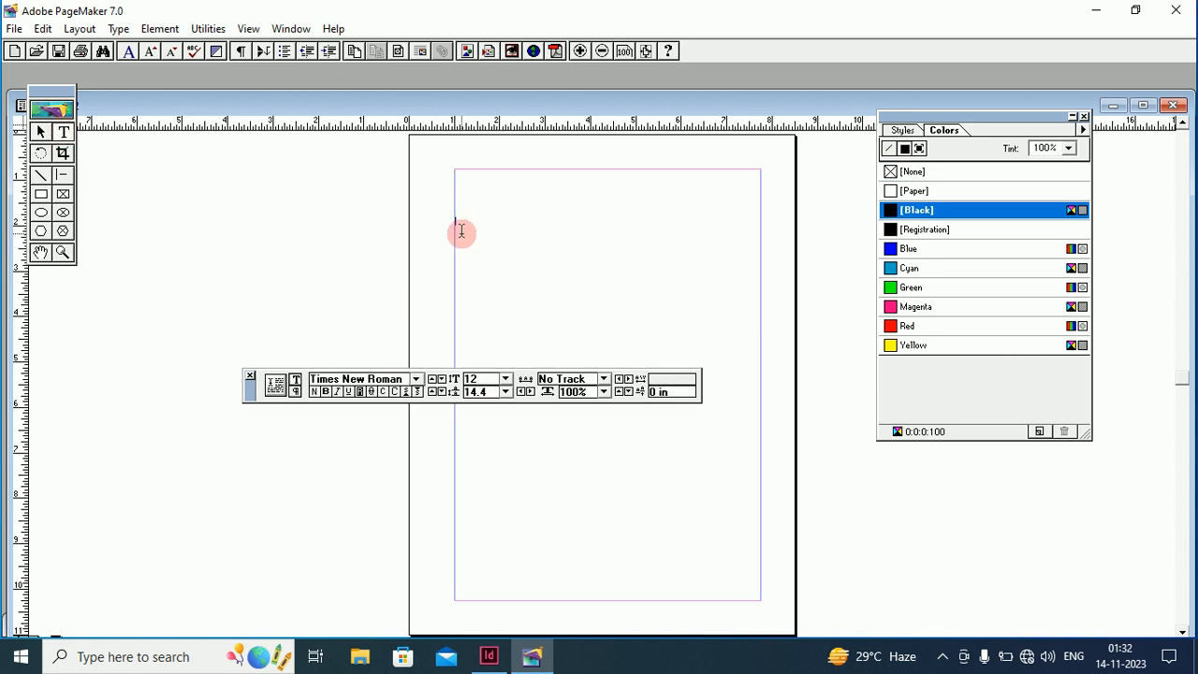
pyautogui.click(505, 378)
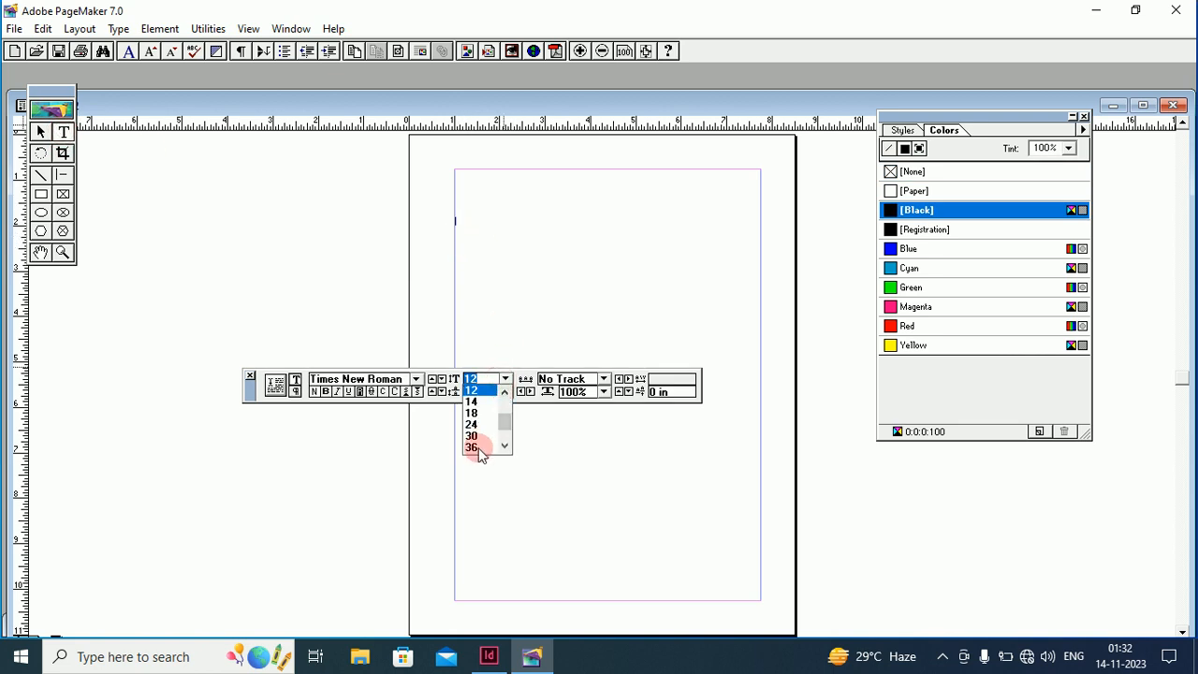
pyautogui.click(505, 386)
pyautogui.write('reyryrt')
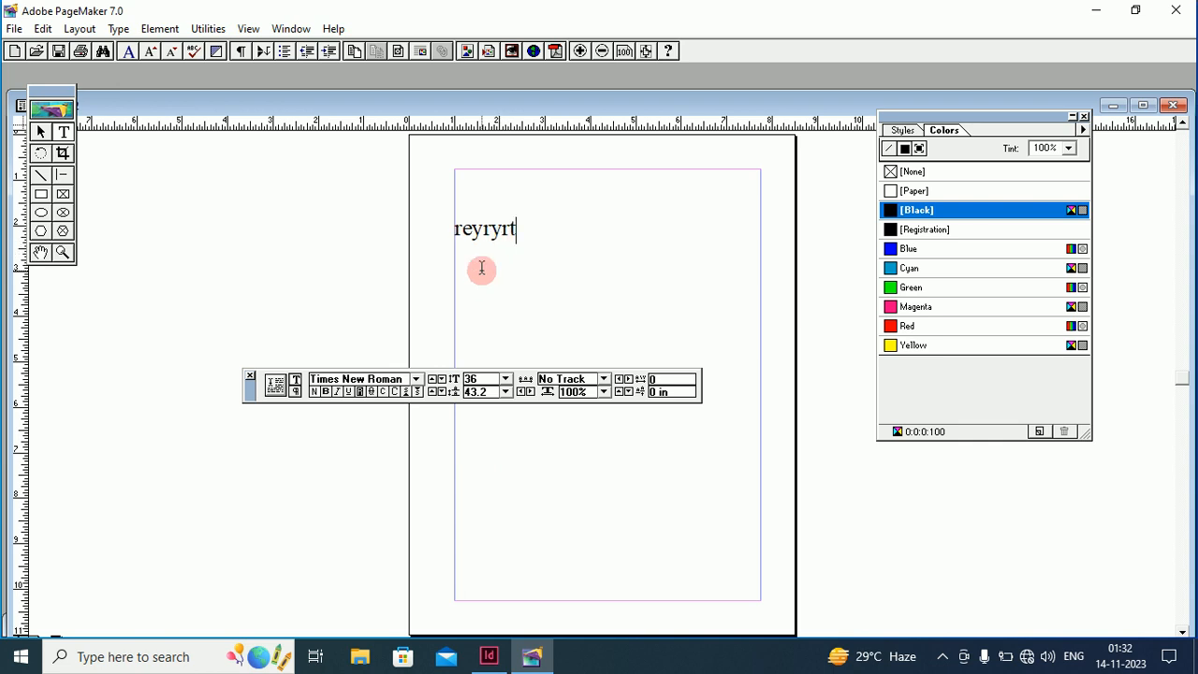
pyautogui.moveTo(478, 270); pyautogui.dragTo(638, 310)
pyautogui.write('fdgfdgfdg')
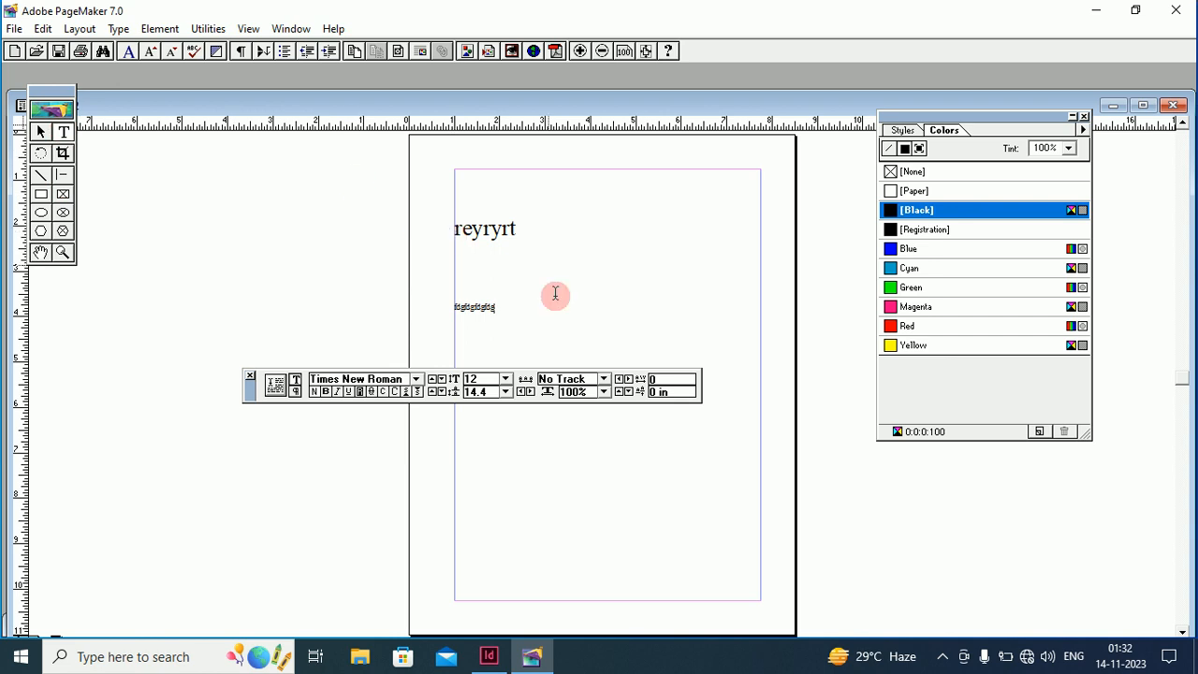
pyautogui.click(489, 654)
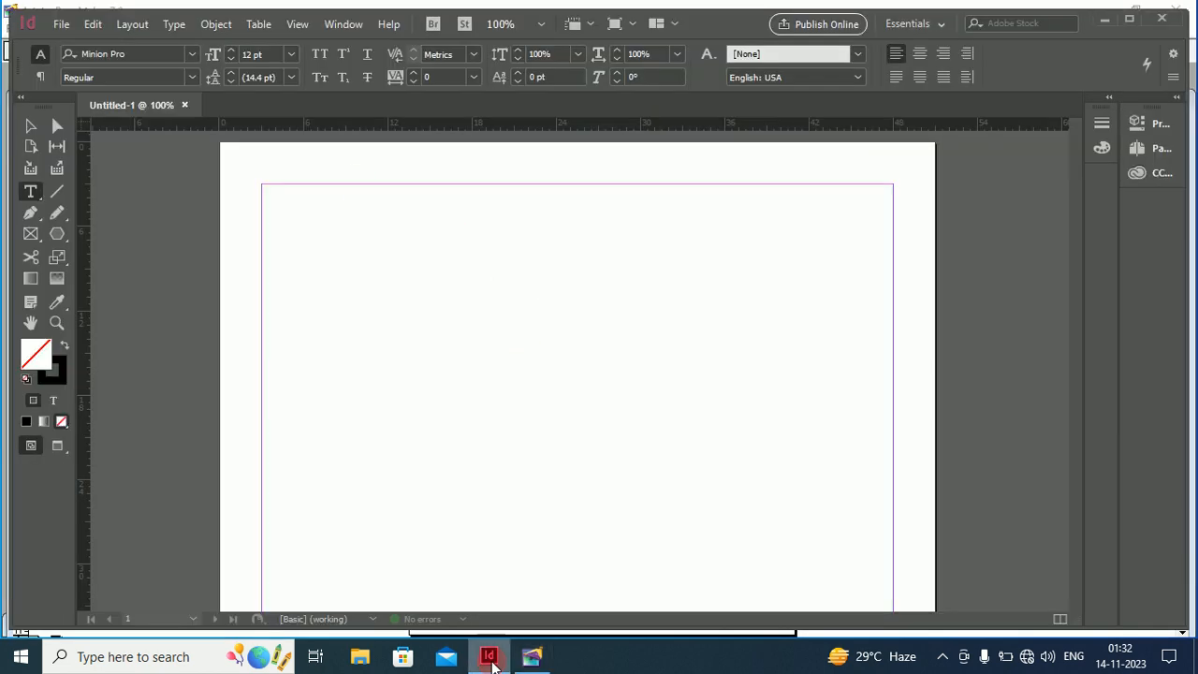
# Draw a text frame near the page's top-left and type a line of sample text
pyautogui.click(32, 196)
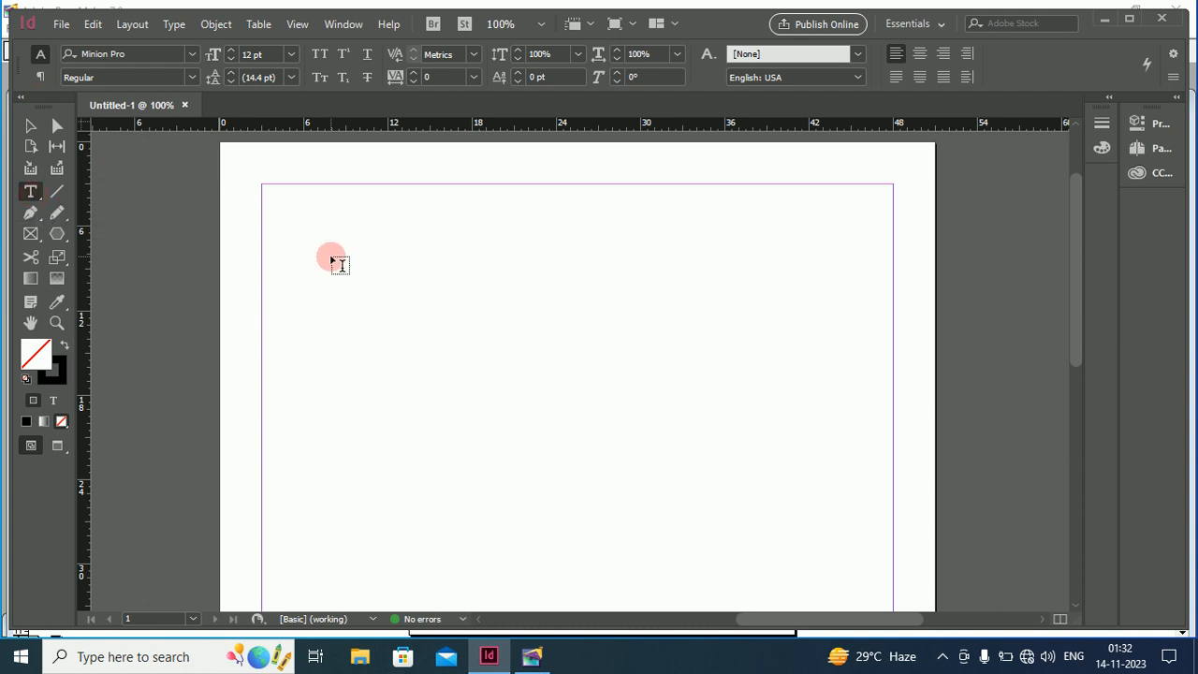
pyautogui.moveTo(332, 257); pyautogui.dragTo(435, 274)
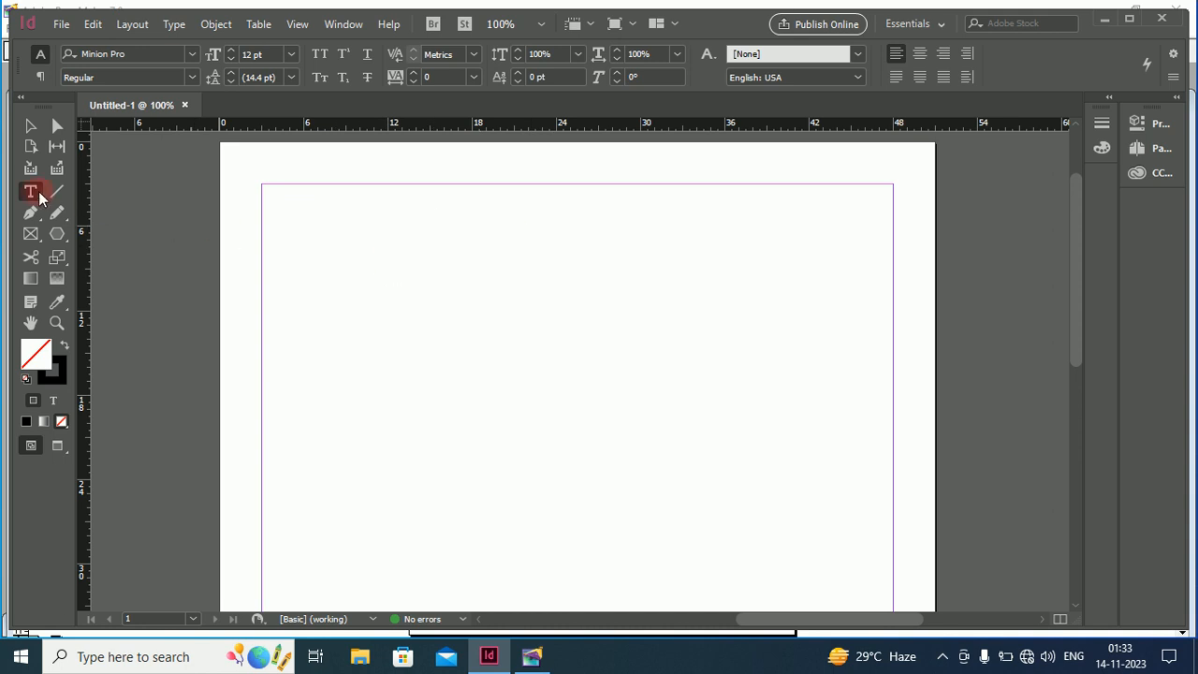
pyautogui.moveTo(279, 207); pyautogui.dragTo(464, 297)
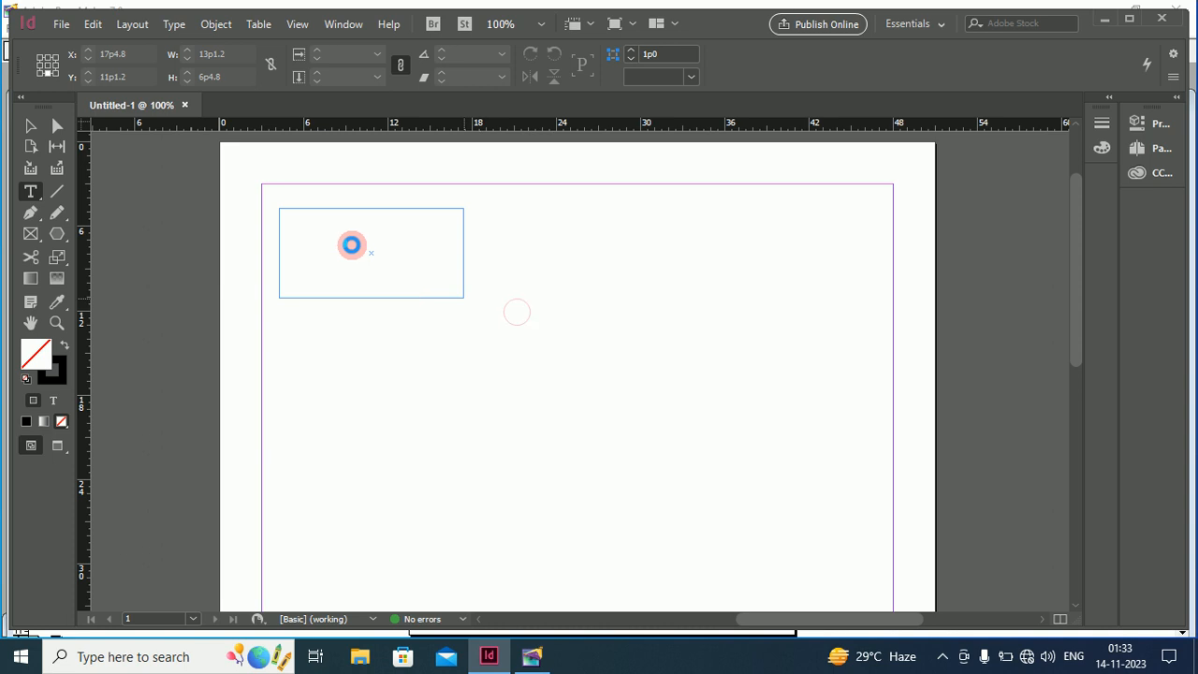
pyautogui.click(350, 244)
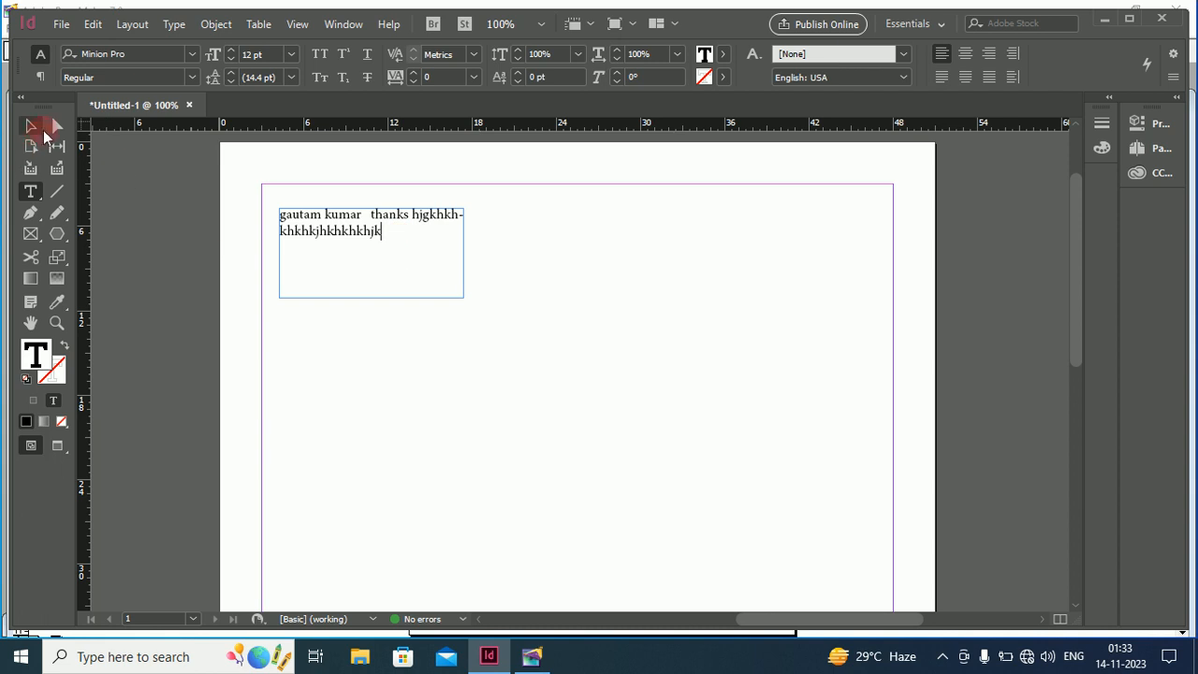
# Widen the text frame so the sample text sits on one line
pyautogui.click(31, 128)
pyautogui.click(459, 291)
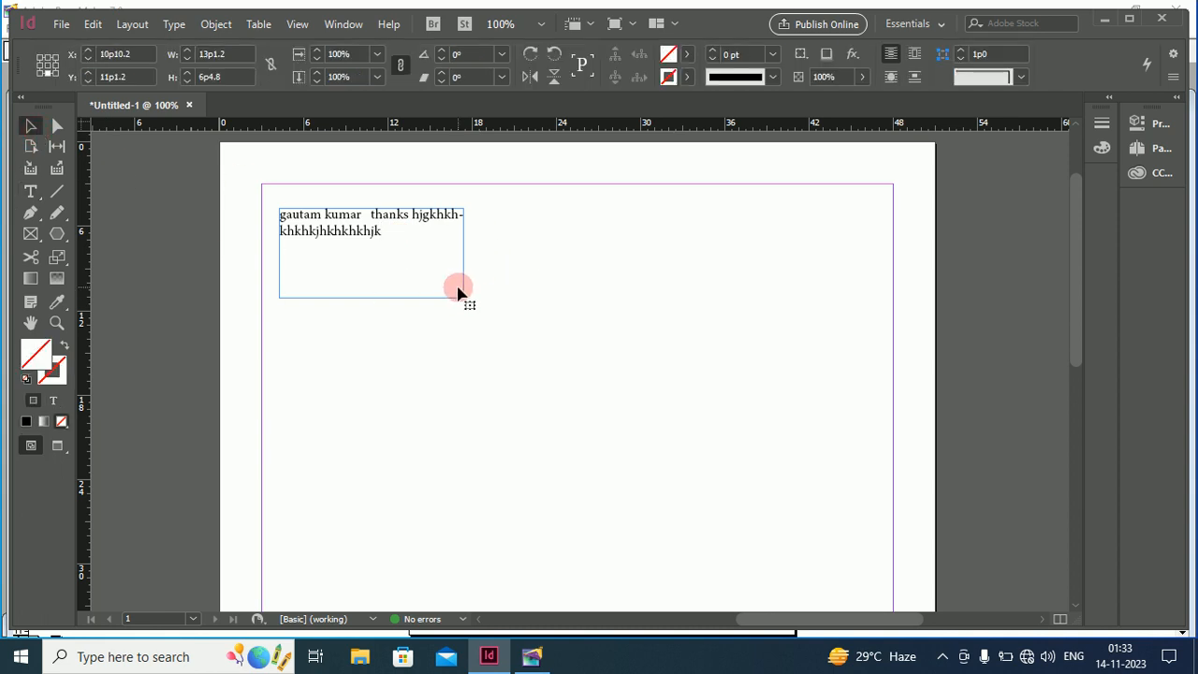
pyautogui.moveTo(461, 296); pyautogui.dragTo(603, 315)
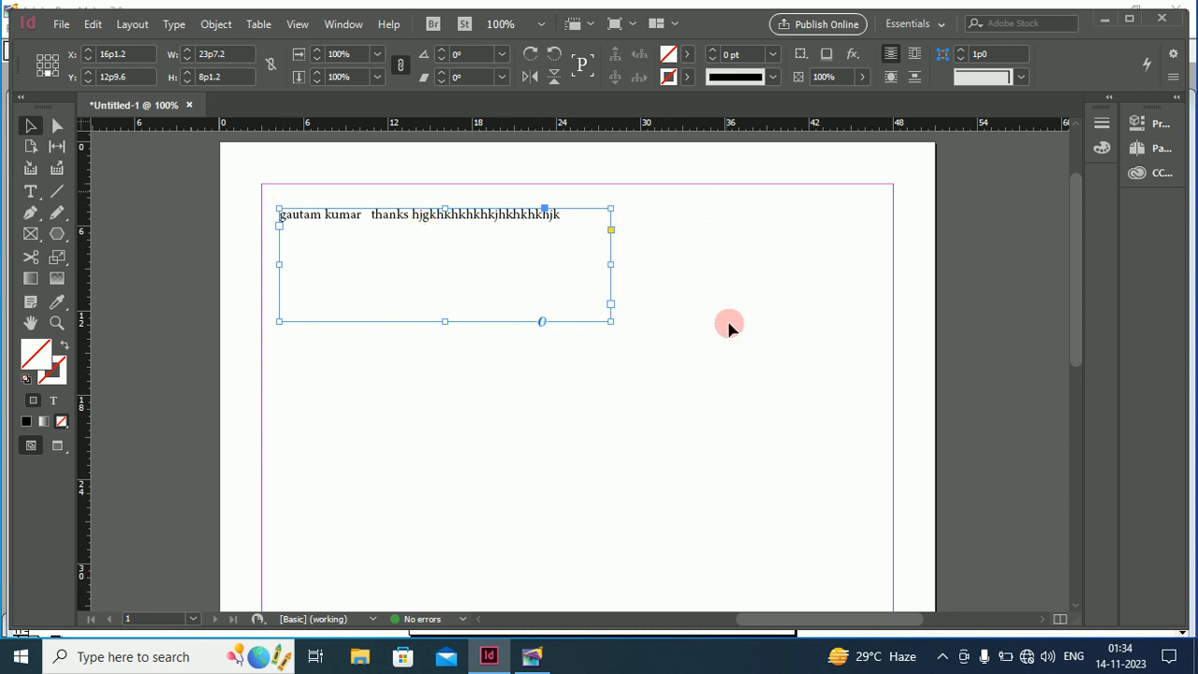
# Draw two empty text frames, one below and one to the right of the sample text
pyautogui.click(31, 191)
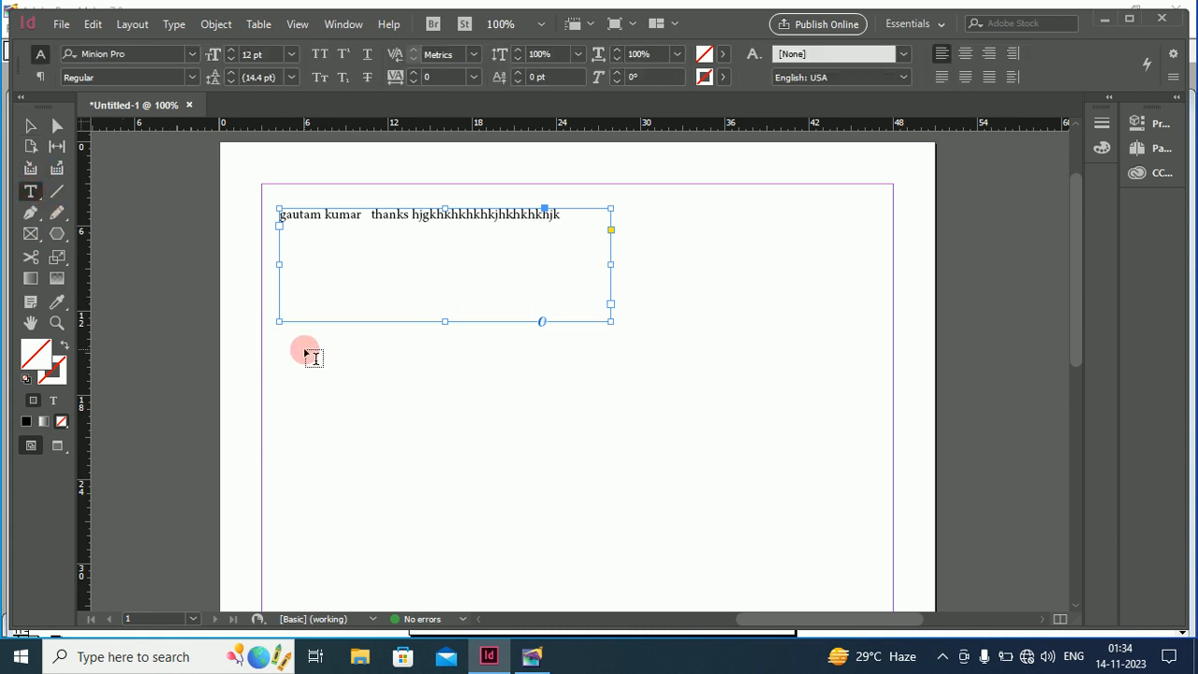
pyautogui.moveTo(305, 350); pyautogui.dragTo(482, 462)
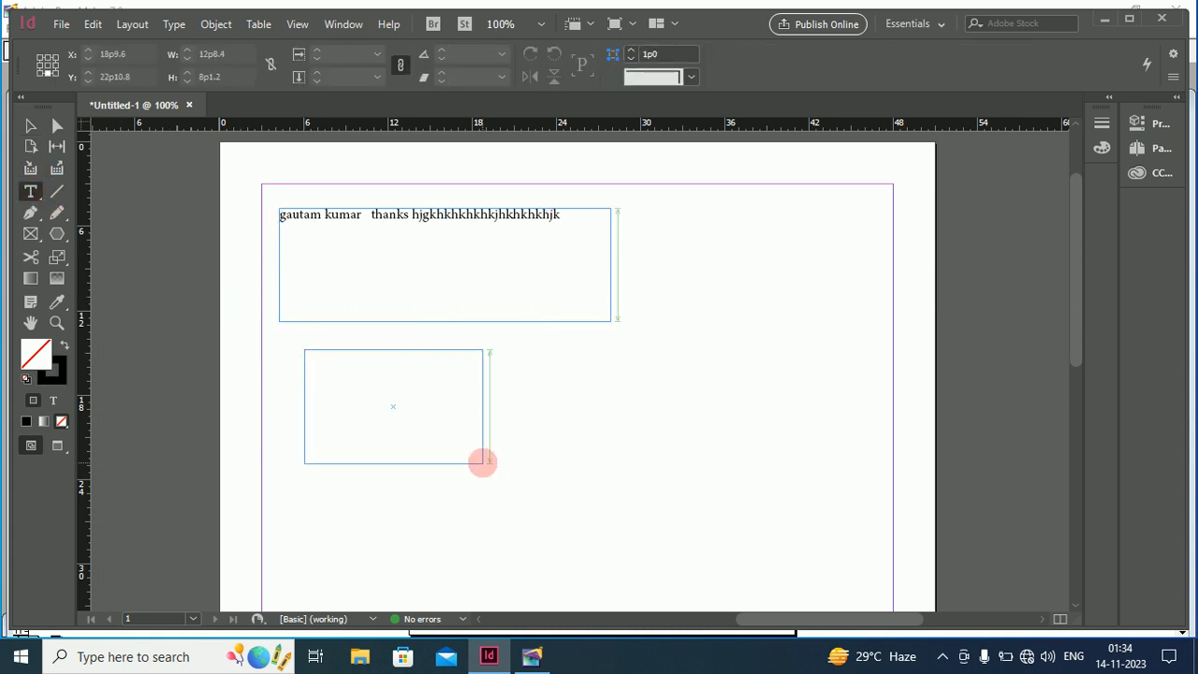
pyautogui.click(653, 218)
pyautogui.moveTo(679, 242); pyautogui.dragTo(844, 391)
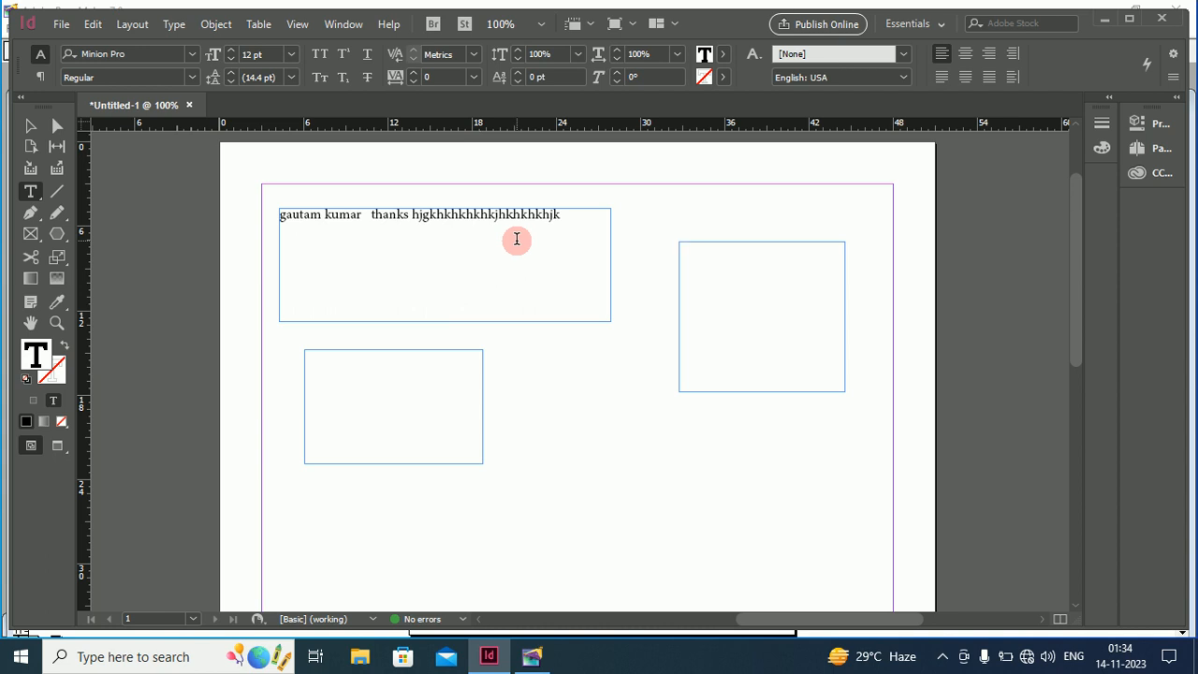
pyautogui.doubleClick(369, 215)
pyautogui.click(363, 213)
pyautogui.moveTo(362, 213); pyautogui.dragTo(281, 215)
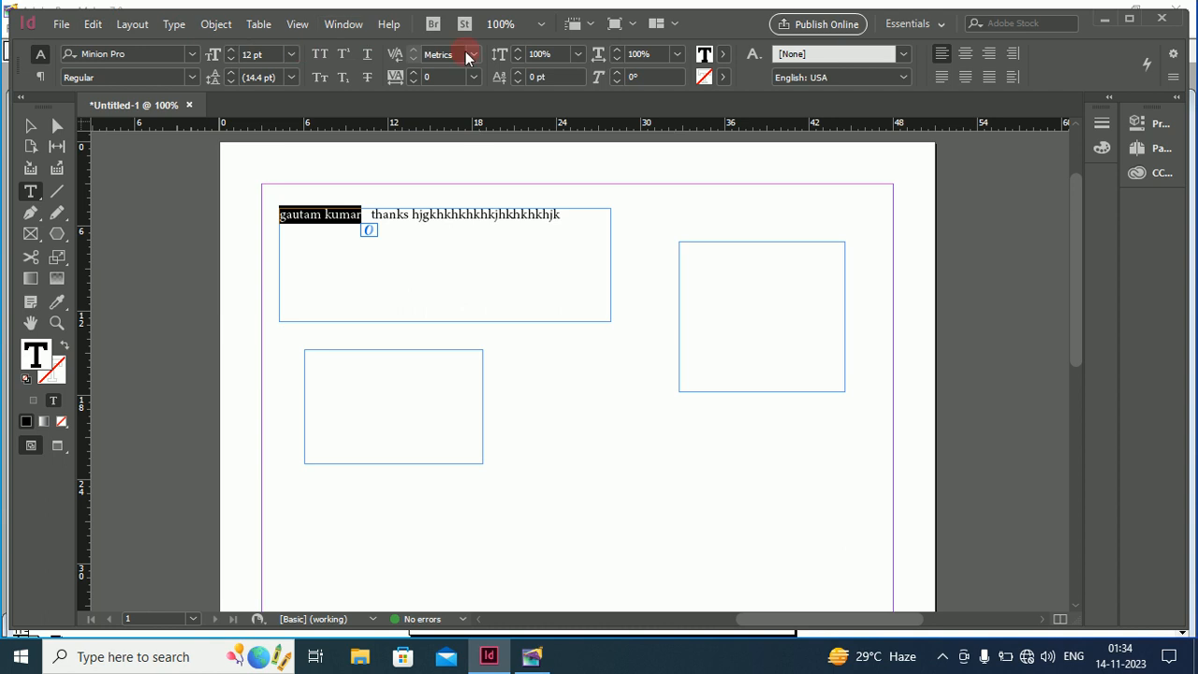
pyautogui.click(345, 25)
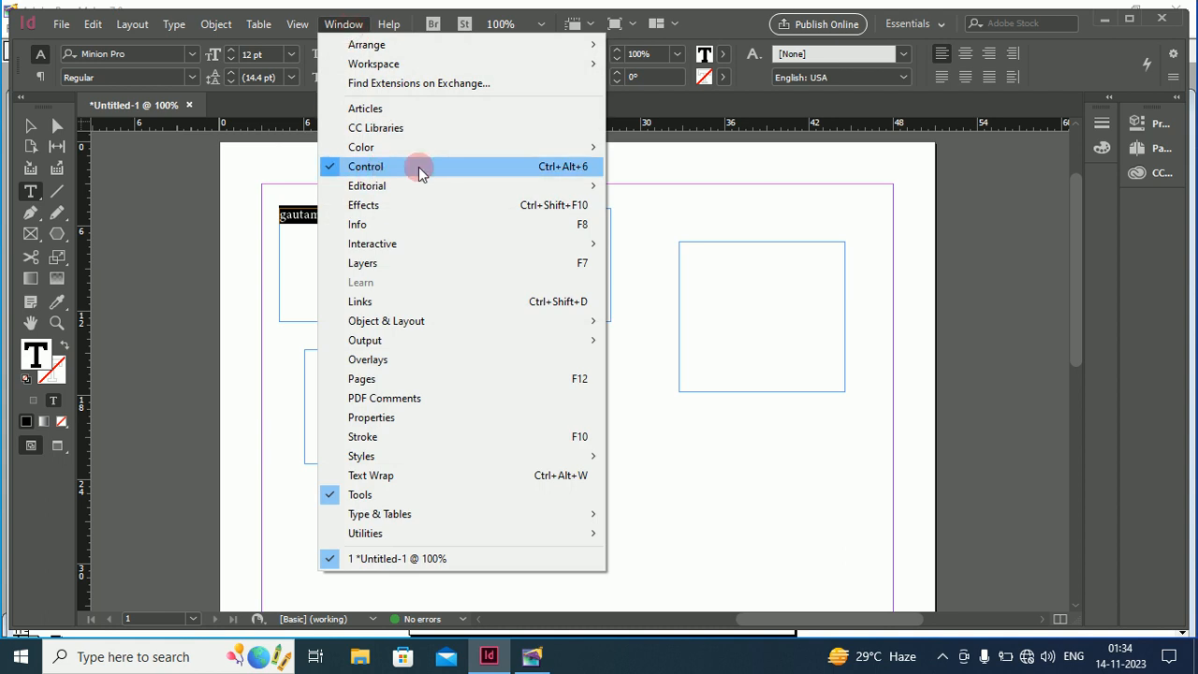
pyautogui.click(333, 168)
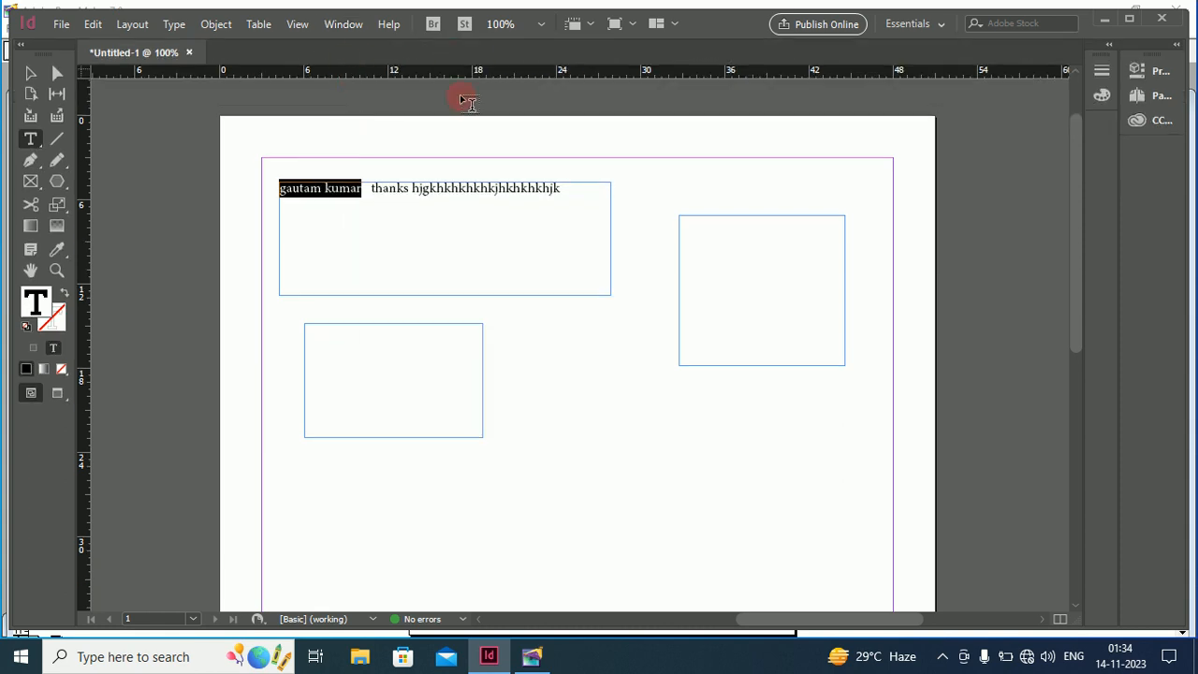
pyautogui.click(341, 26)
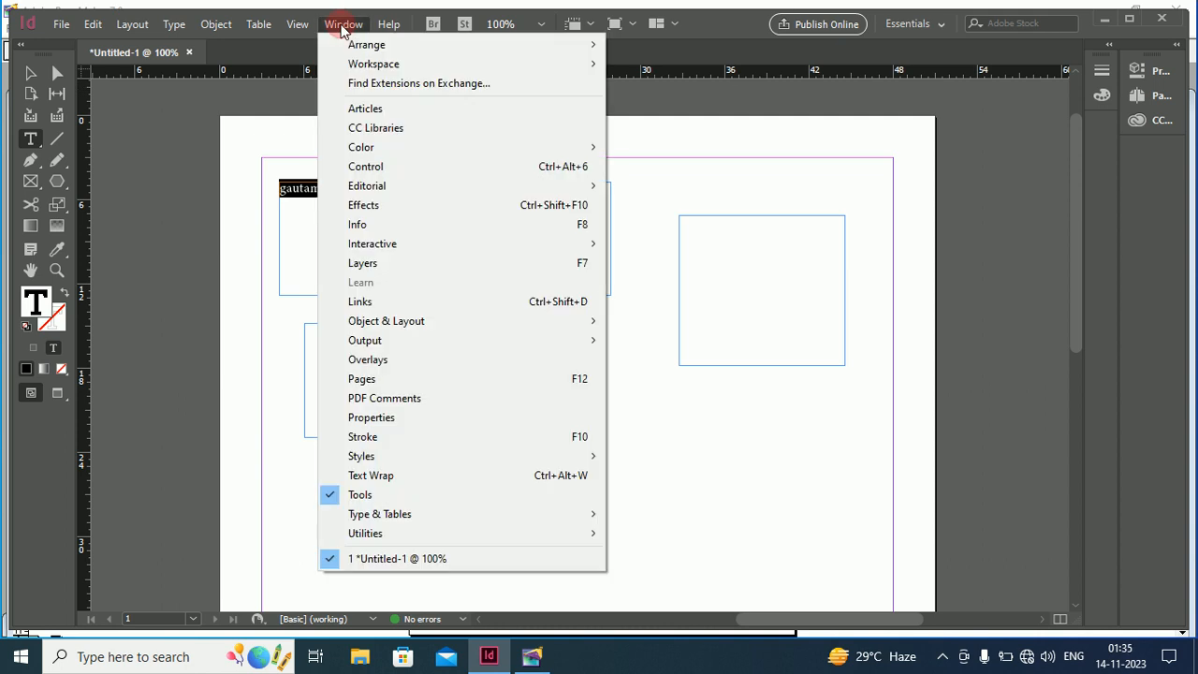
pyautogui.click(373, 167)
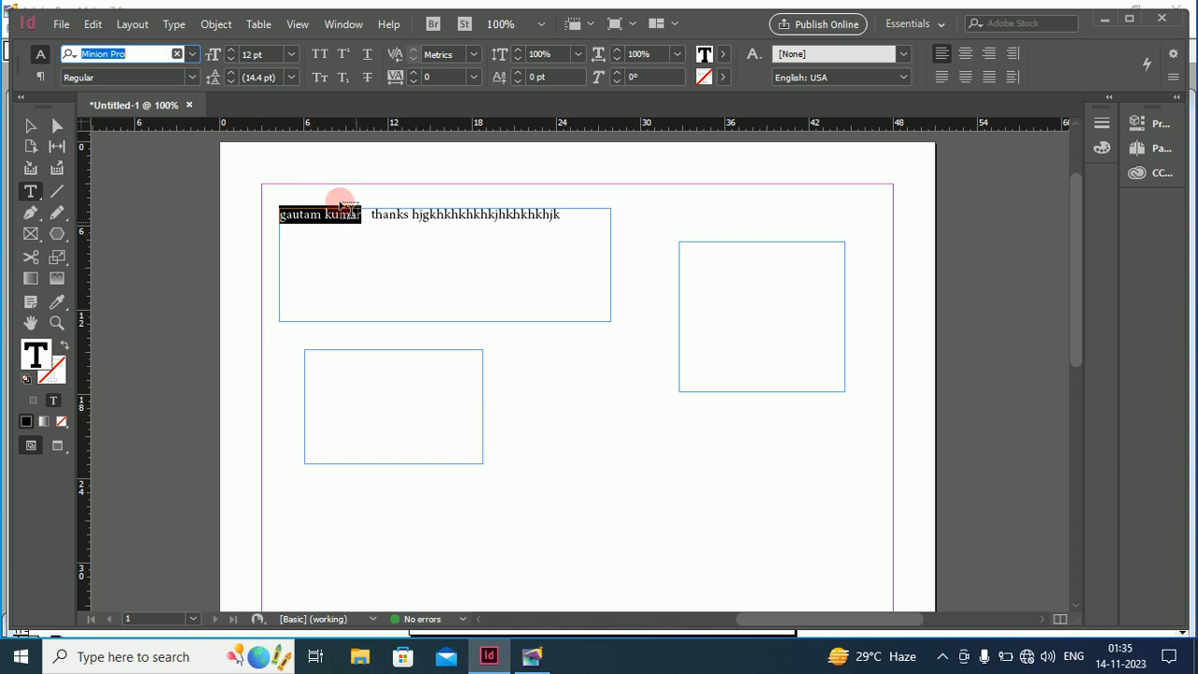
pyautogui.click(250, 56)
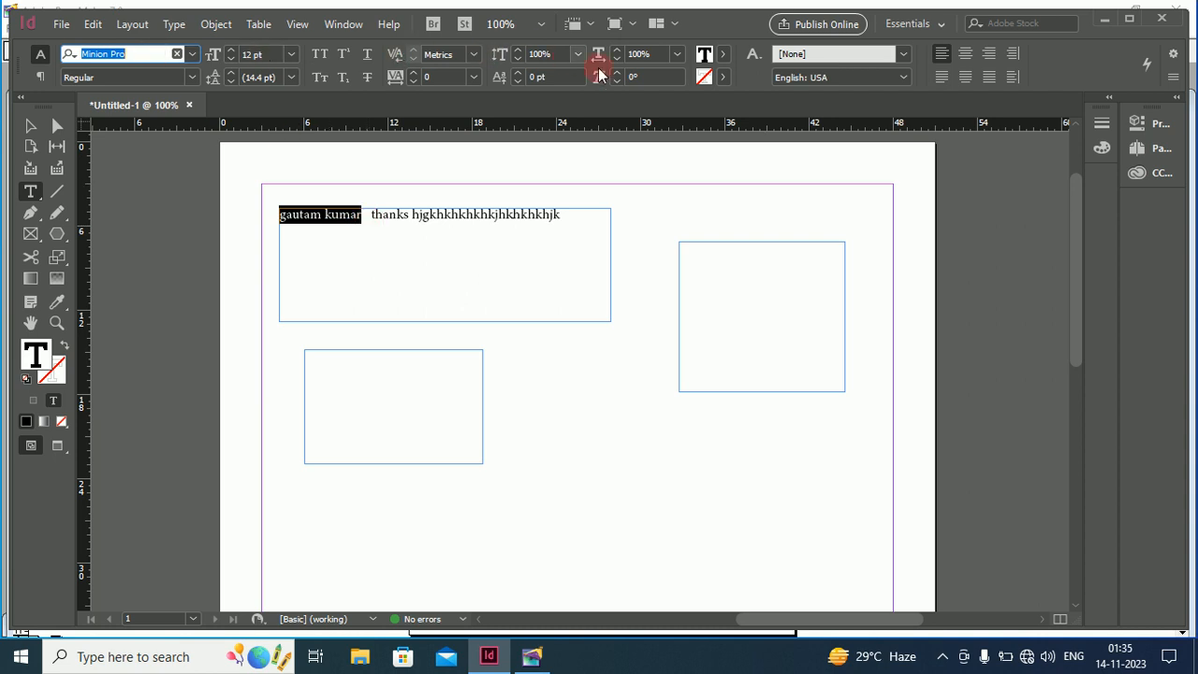
pyautogui.click(290, 56)
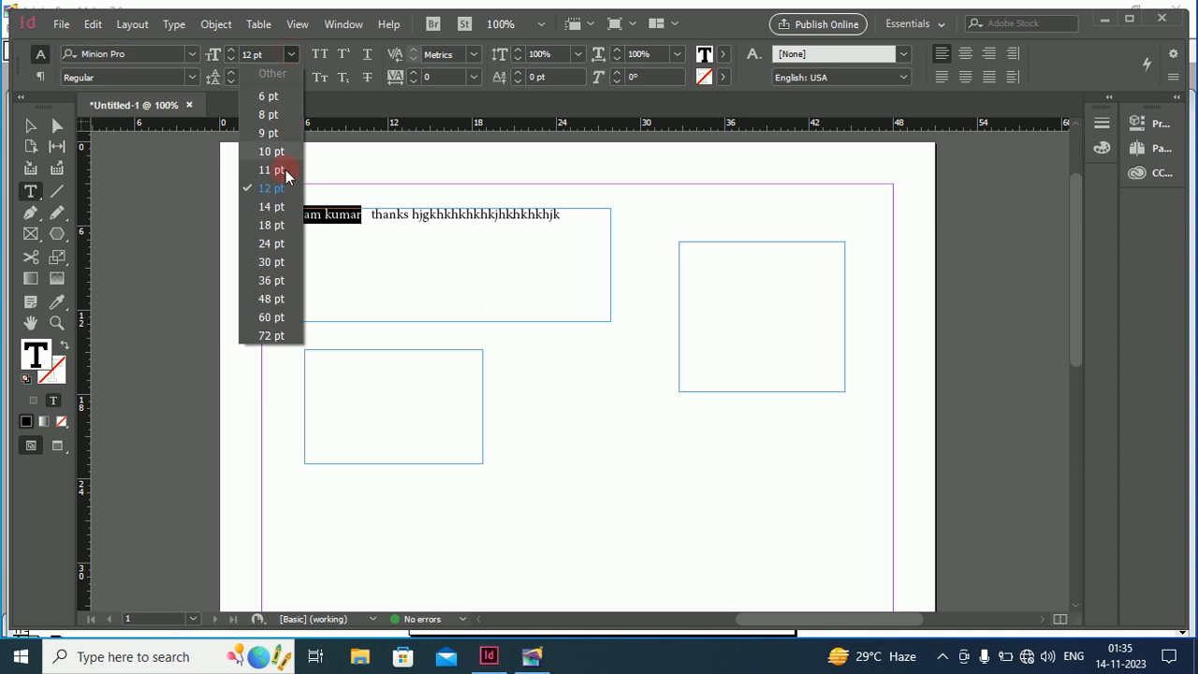
pyautogui.click(278, 279)
pyautogui.click(435, 253)
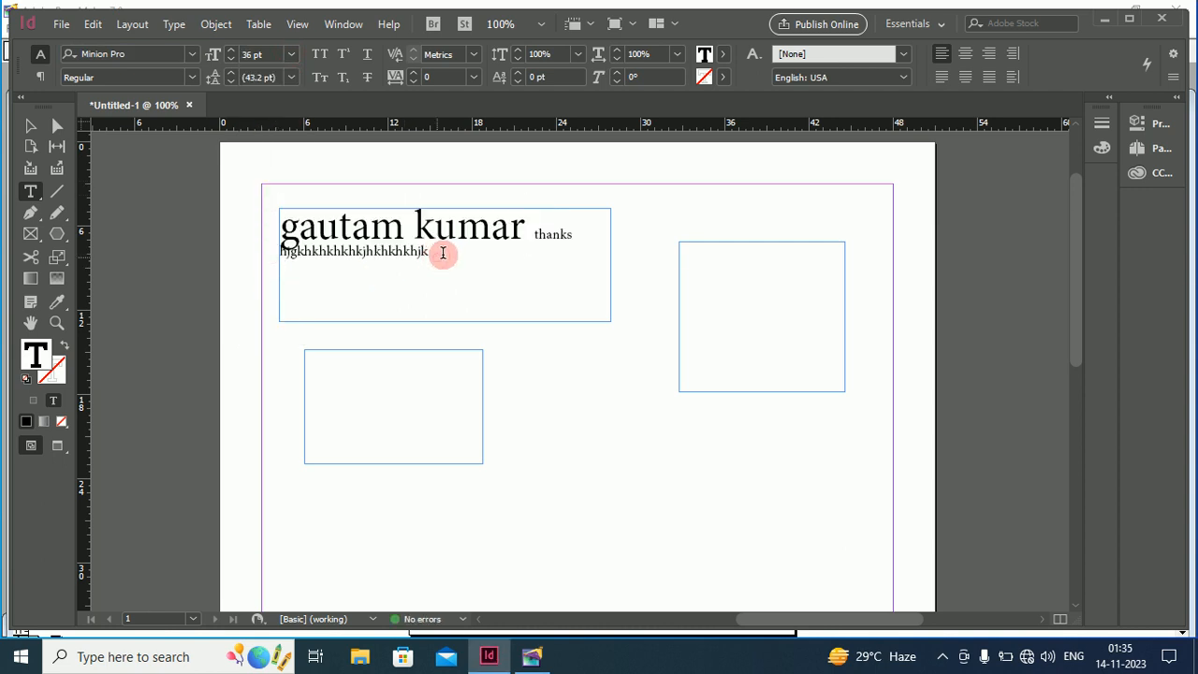
pyautogui.doubleClick(524, 230)
pyautogui.moveTo(397, 229); pyautogui.dragTo(299, 233)
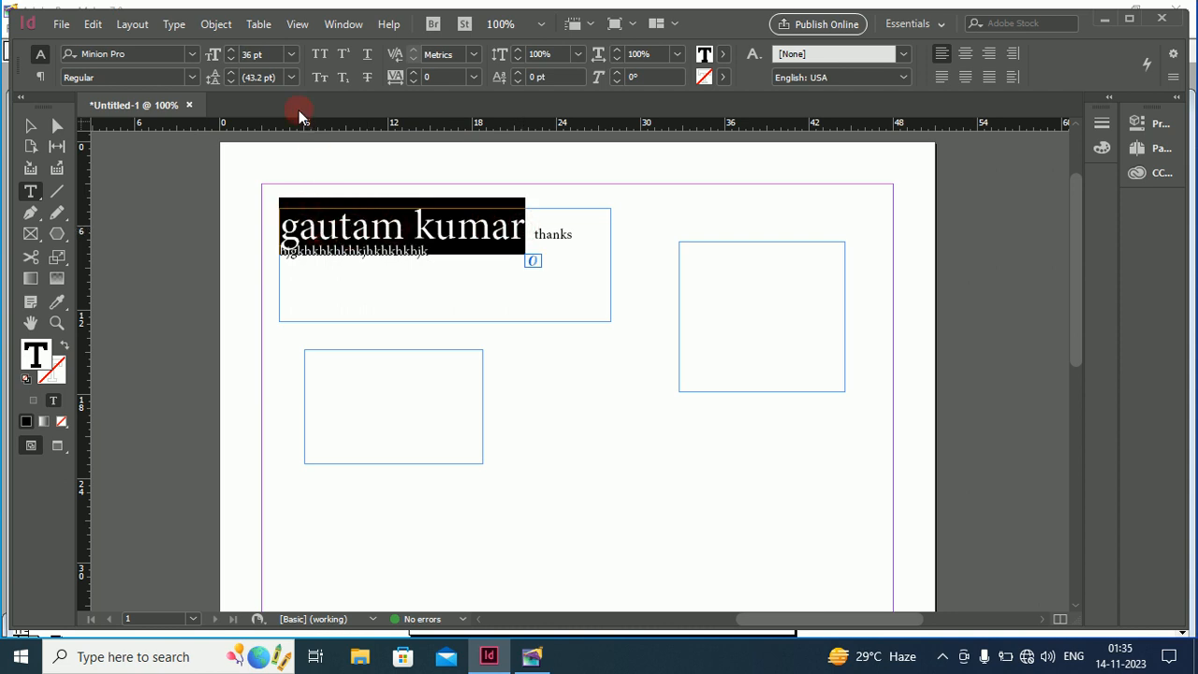
pyautogui.click(319, 54)
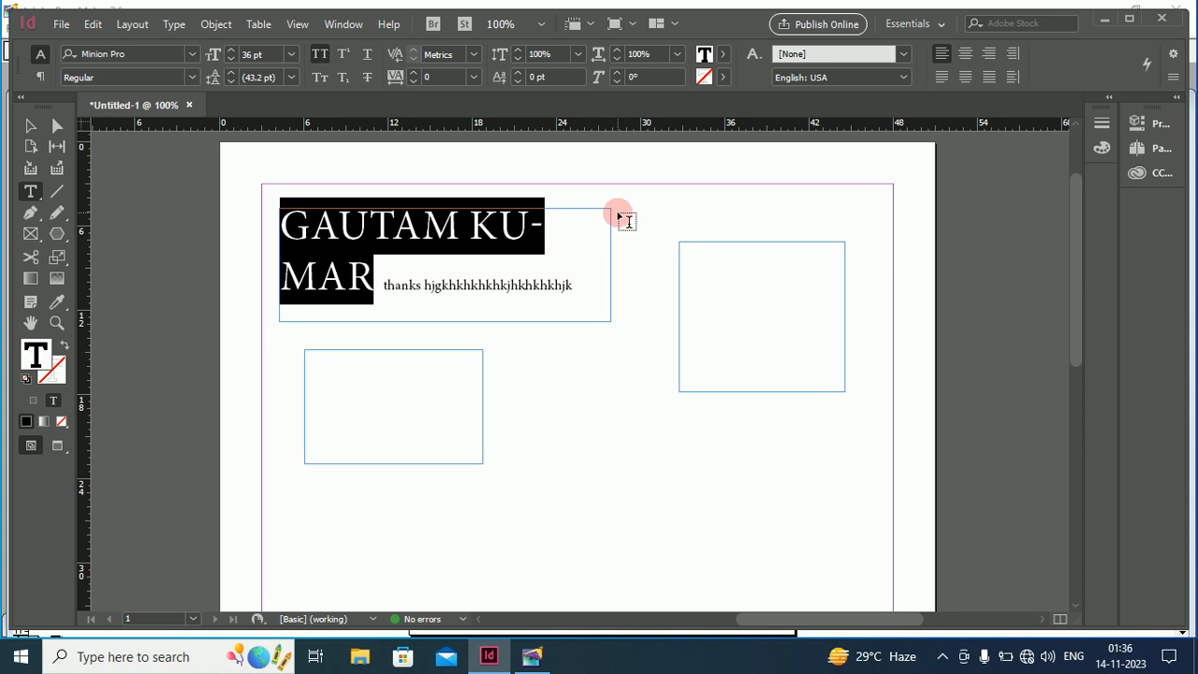
# Widen the heading frame to 30p2.4 so the name fits one line, and reselect its letters
pyautogui.click(31, 128)
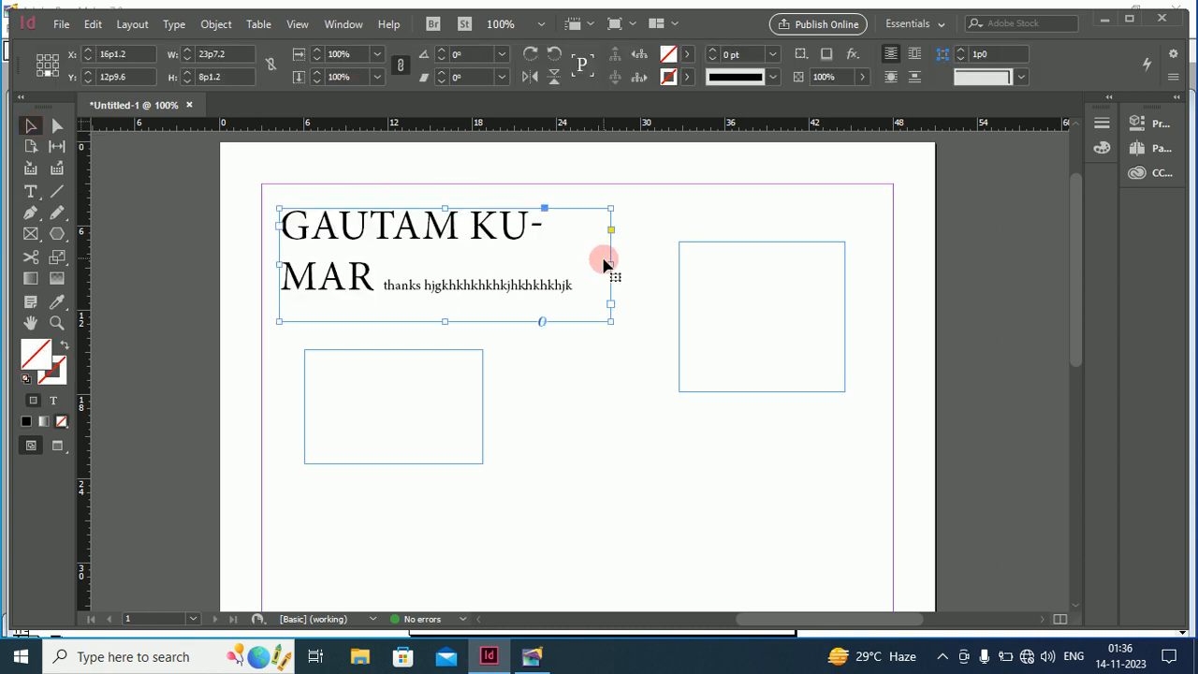
pyautogui.moveTo(618, 267); pyautogui.dragTo(703, 263)
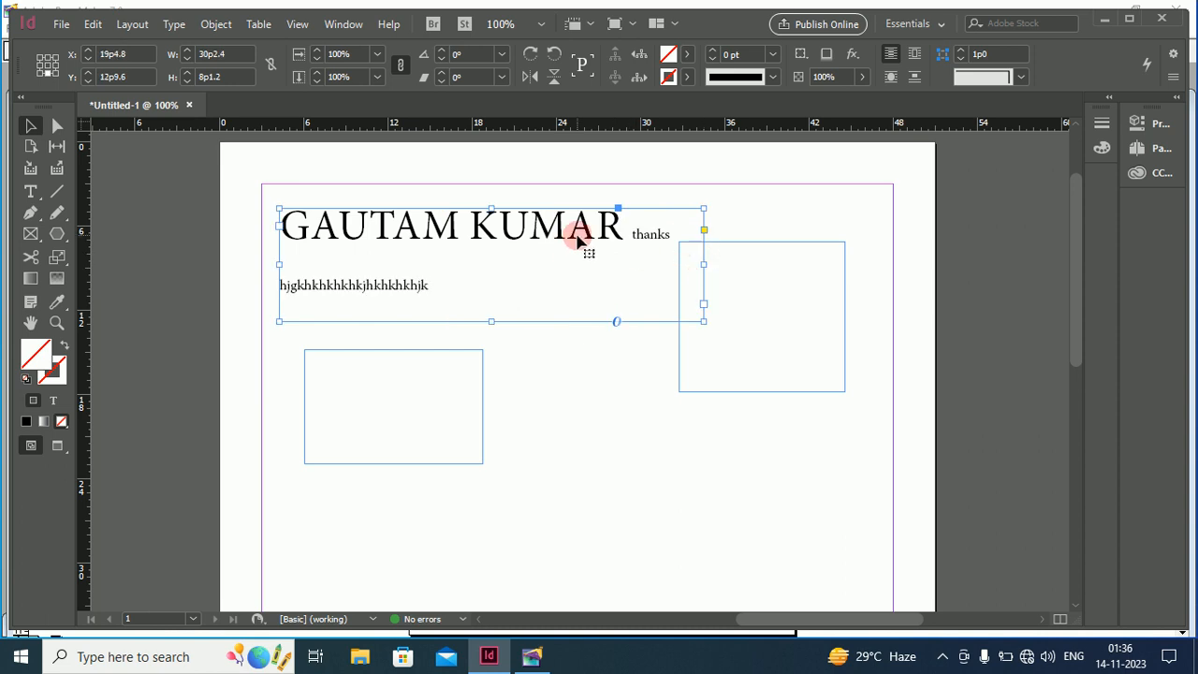
pyautogui.click(30, 195)
pyautogui.moveTo(599, 225); pyautogui.dragTo(279, 226)
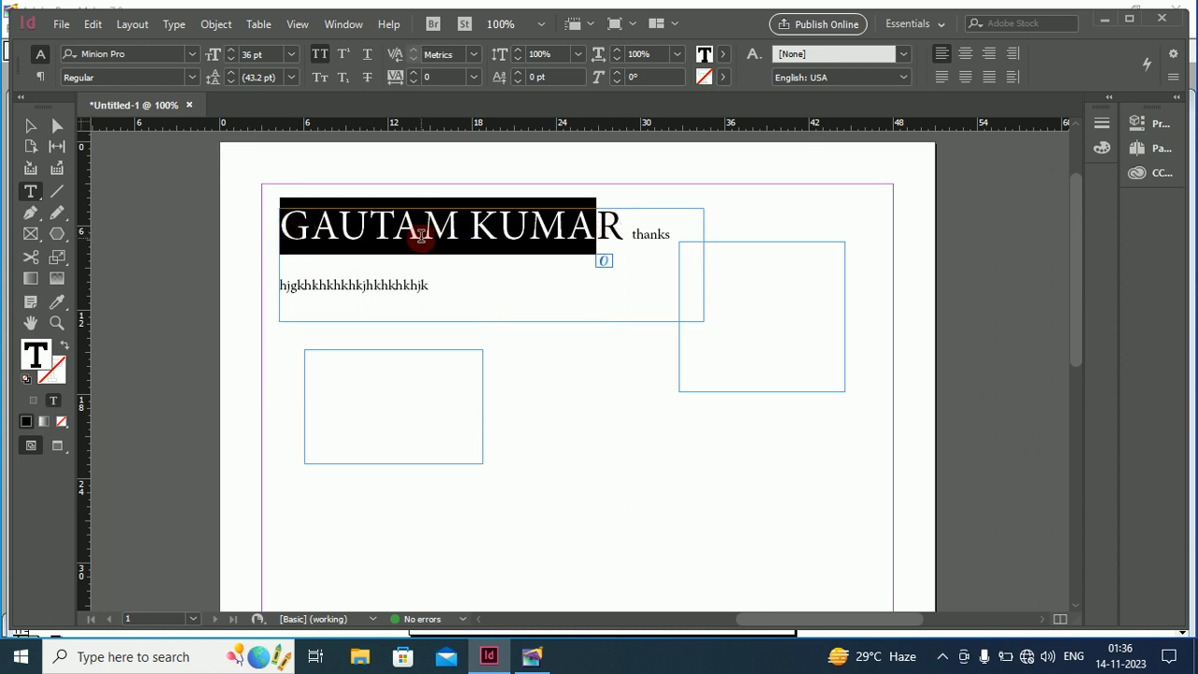
# Try Cooper Black on the heading and check its available styles
pyautogui.click(192, 58)
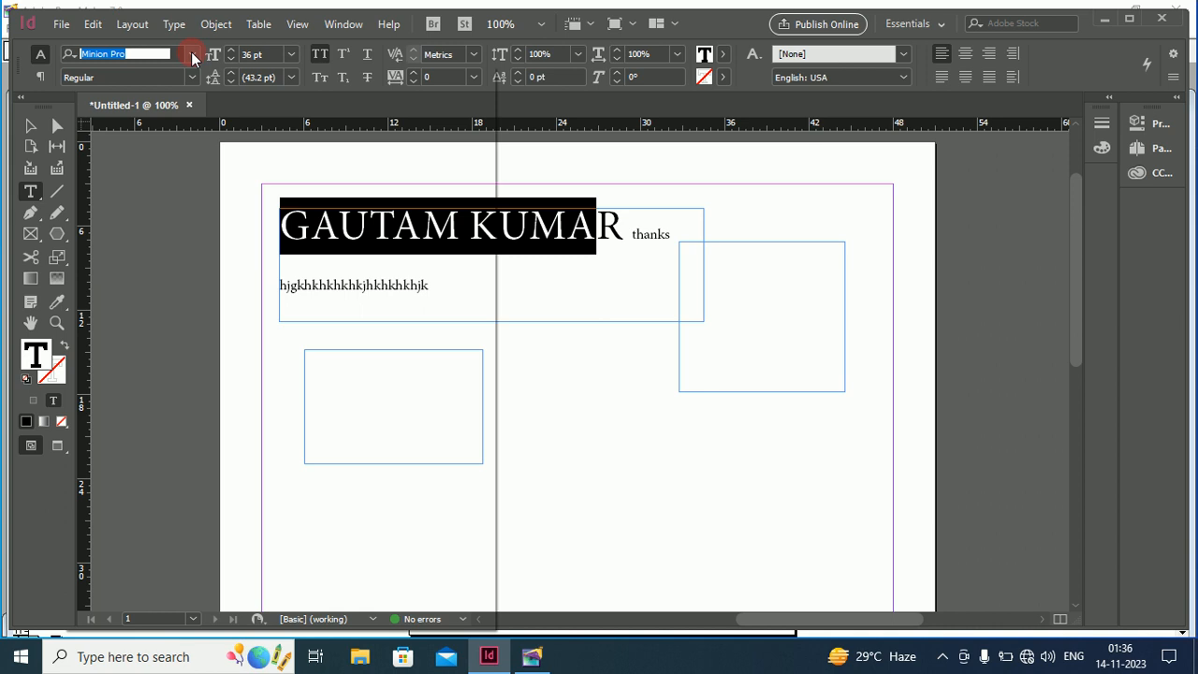
pyautogui.click(192, 58)
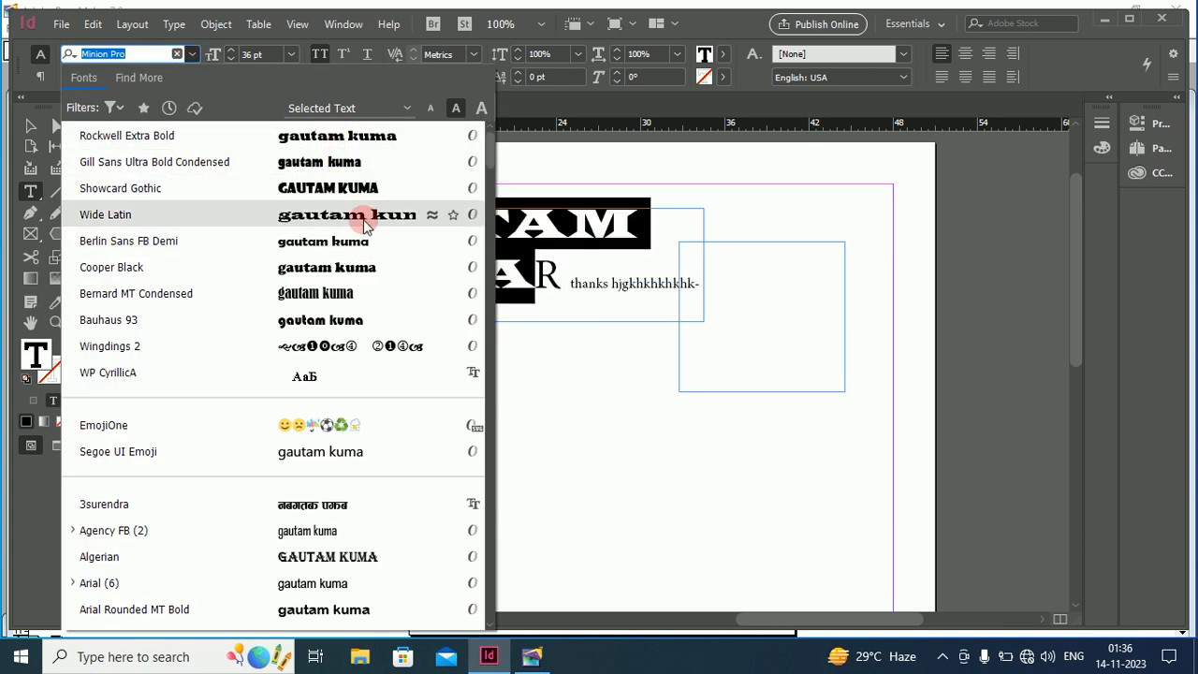
pyautogui.click(365, 281)
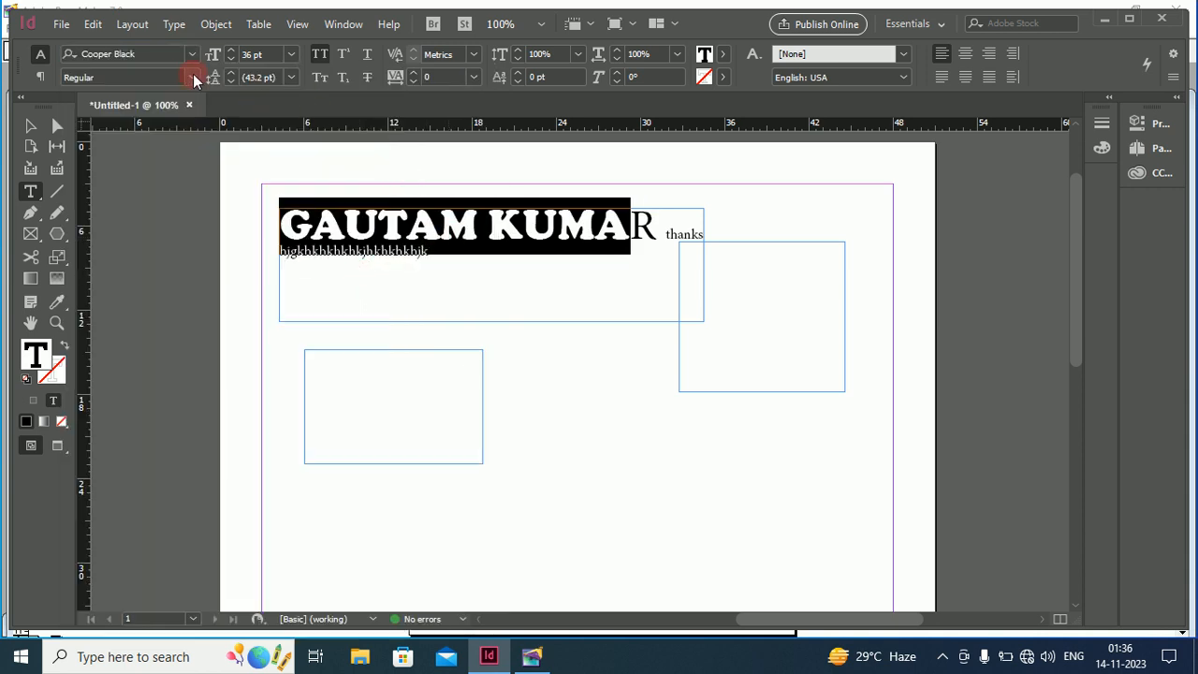
pyautogui.click(192, 77)
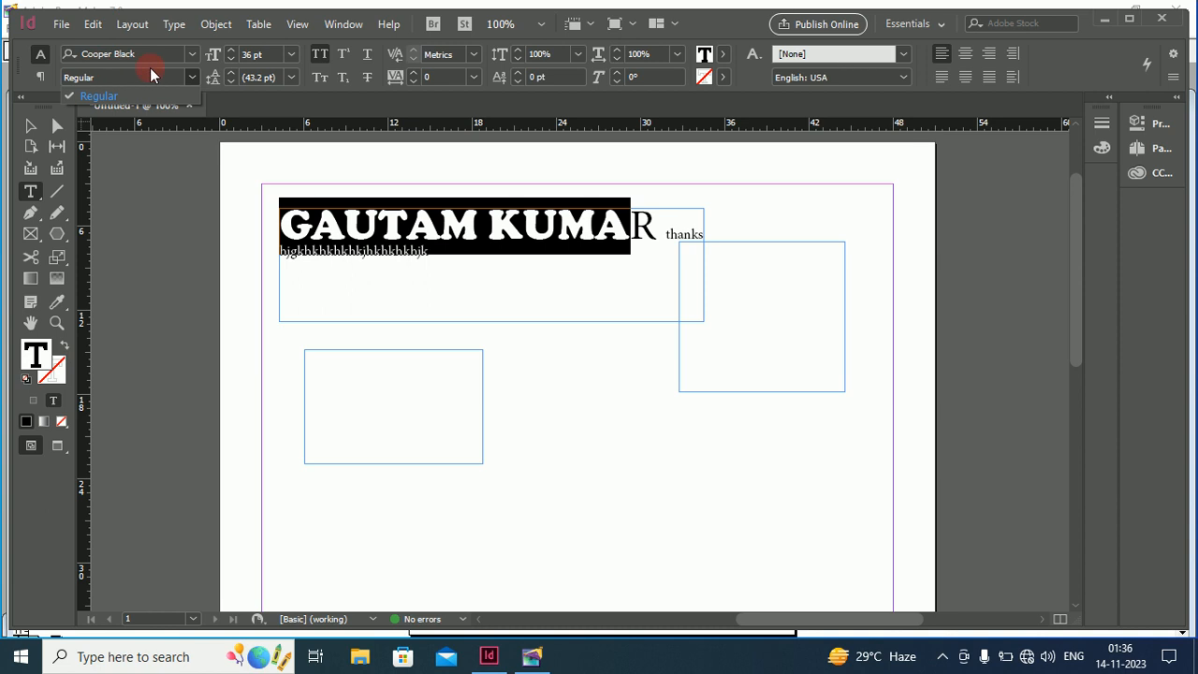
# Set the heading in Arial Italic, after trying Bold, with 50 pt leading
pyautogui.click(191, 53)
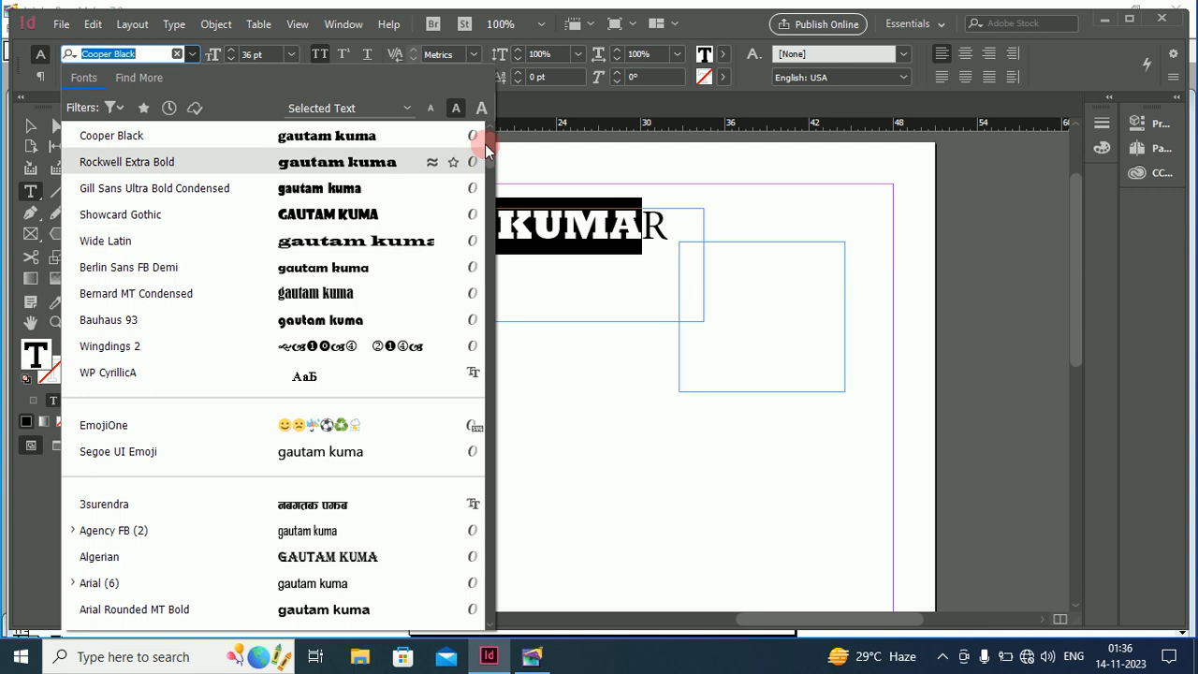
pyautogui.moveTo(488, 137); pyautogui.dragTo(488, 161)
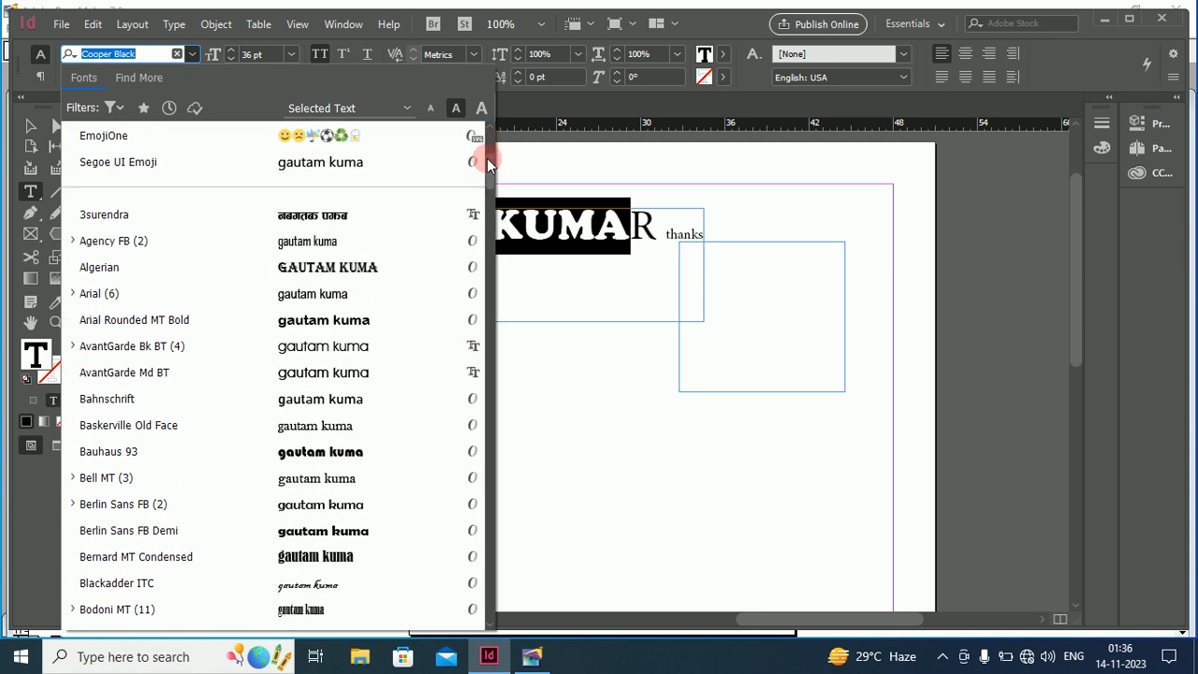
pyautogui.click(101, 293)
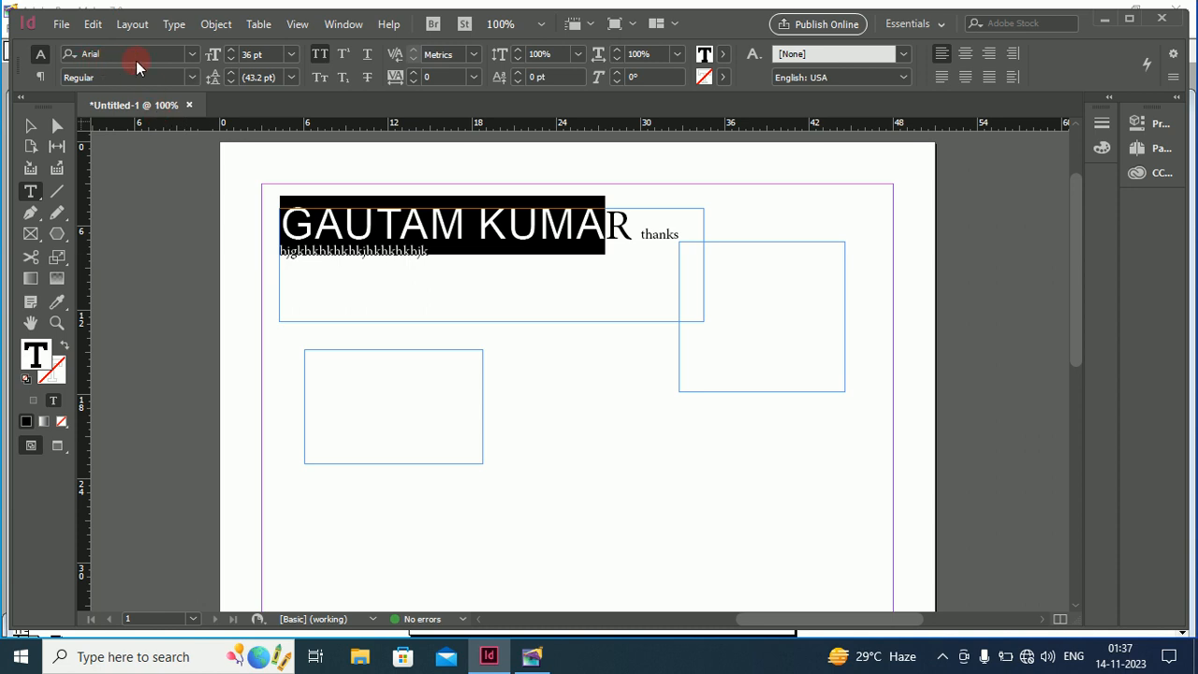
pyautogui.click(190, 78)
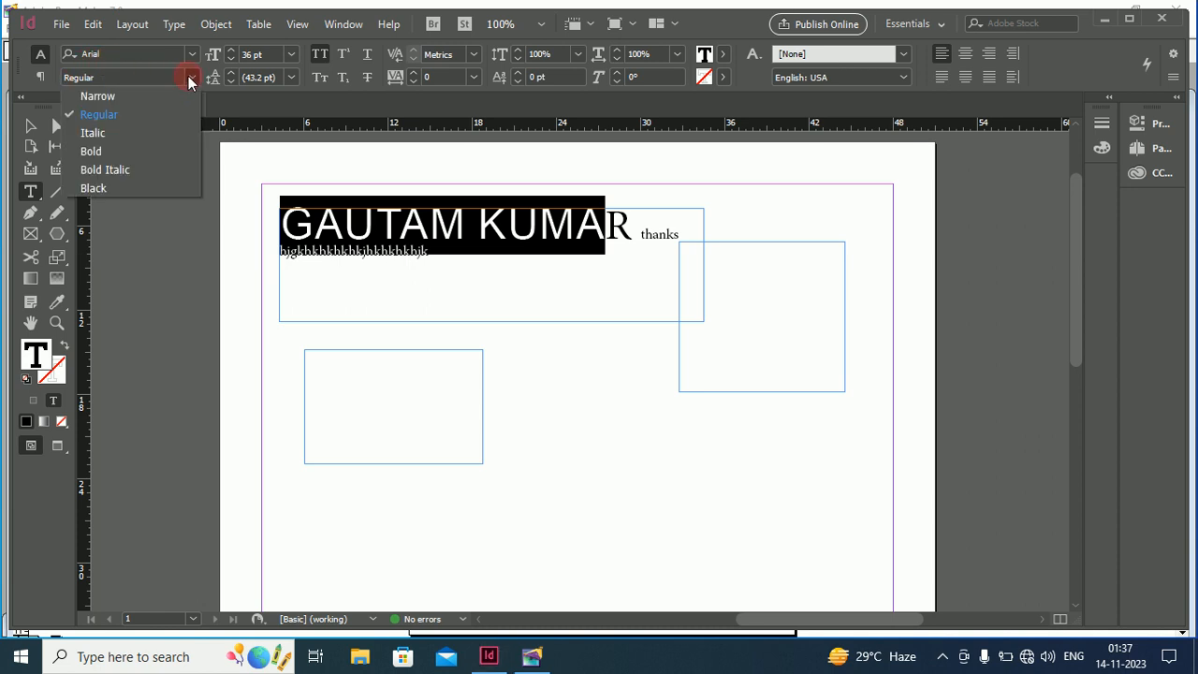
pyautogui.click(93, 152)
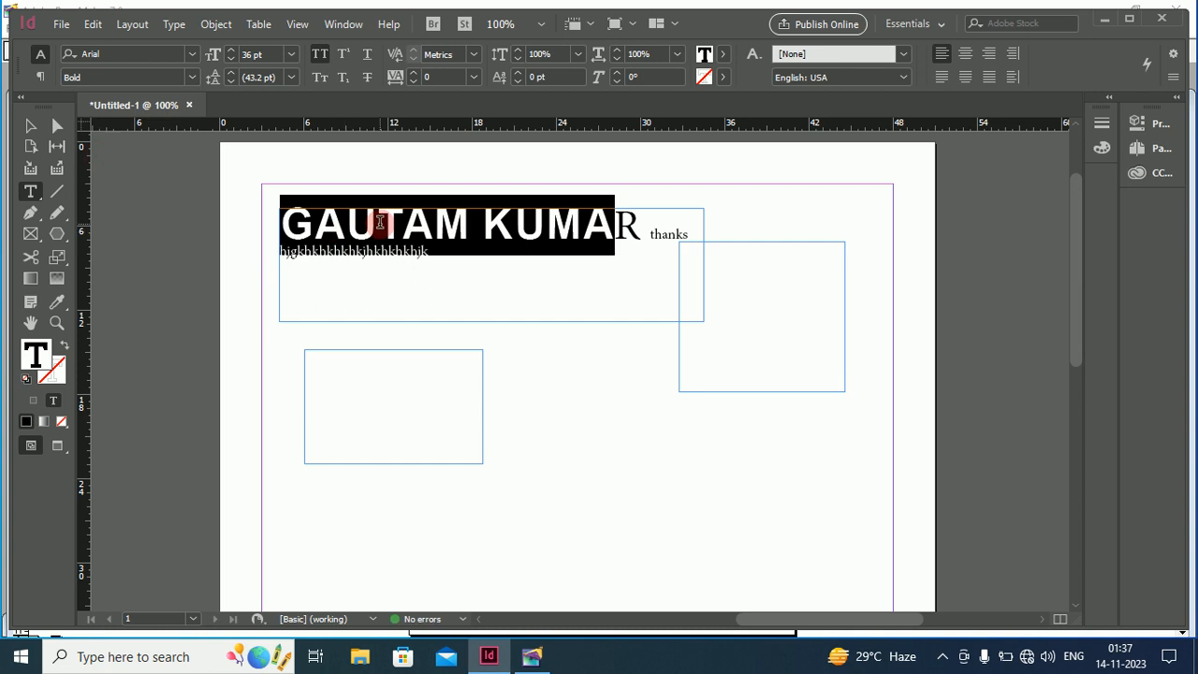
pyautogui.click(193, 77)
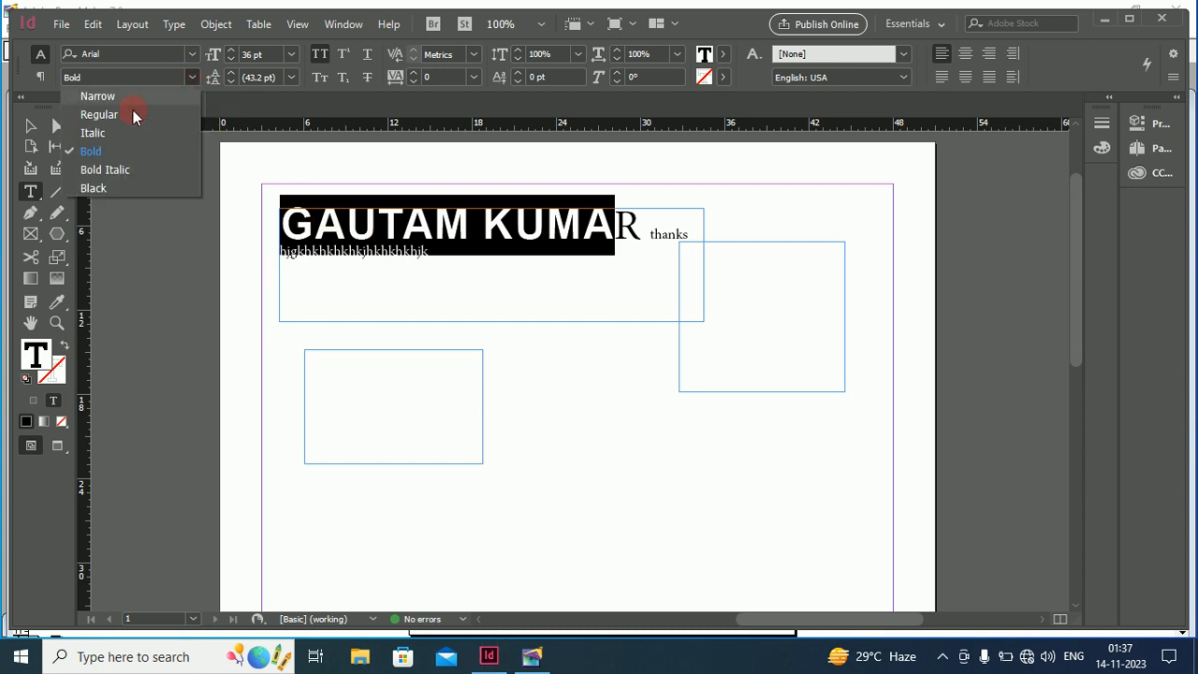
pyautogui.click(120, 133)
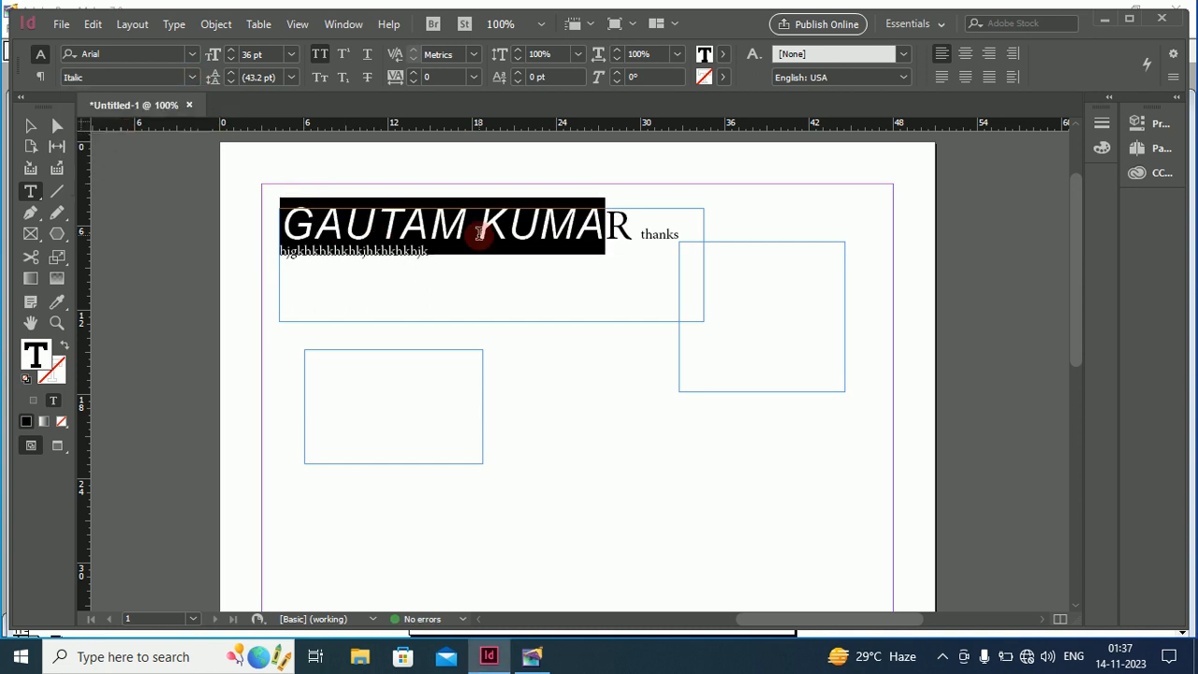
pyautogui.click(233, 74)
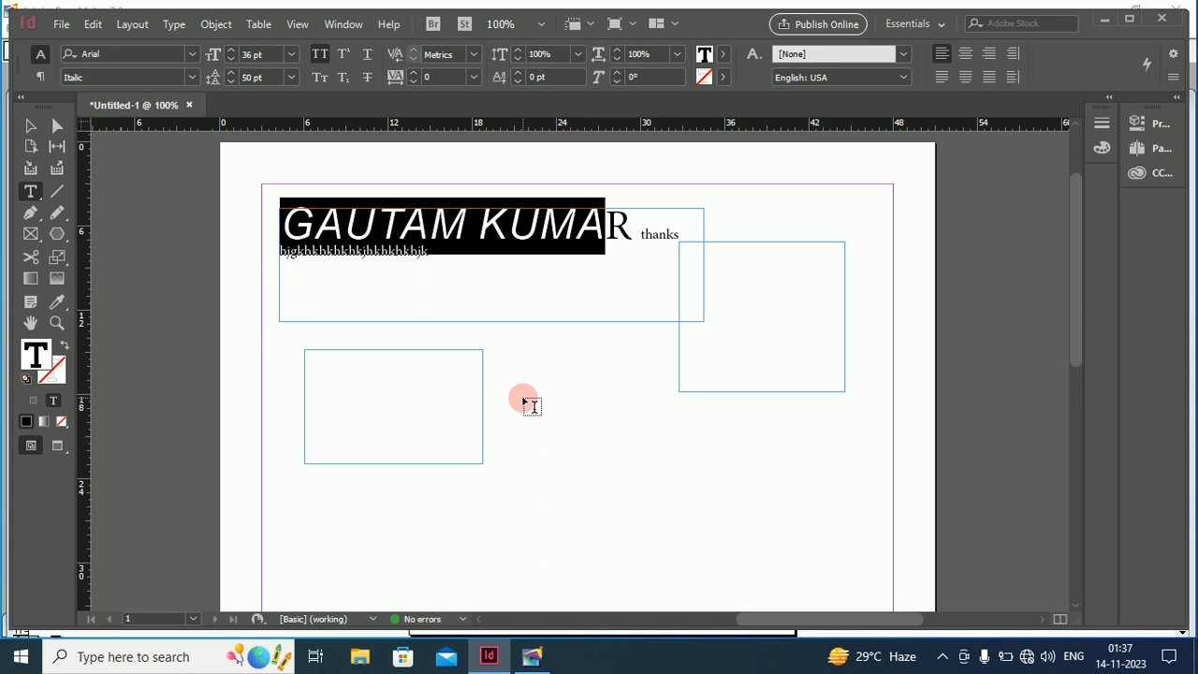
# Draw a new text frame toward the lower right of the page
pyautogui.moveTo(523, 400); pyautogui.dragTo(613, 458)
pyautogui.moveTo(716, 524); pyautogui.dragTo(736, 531)
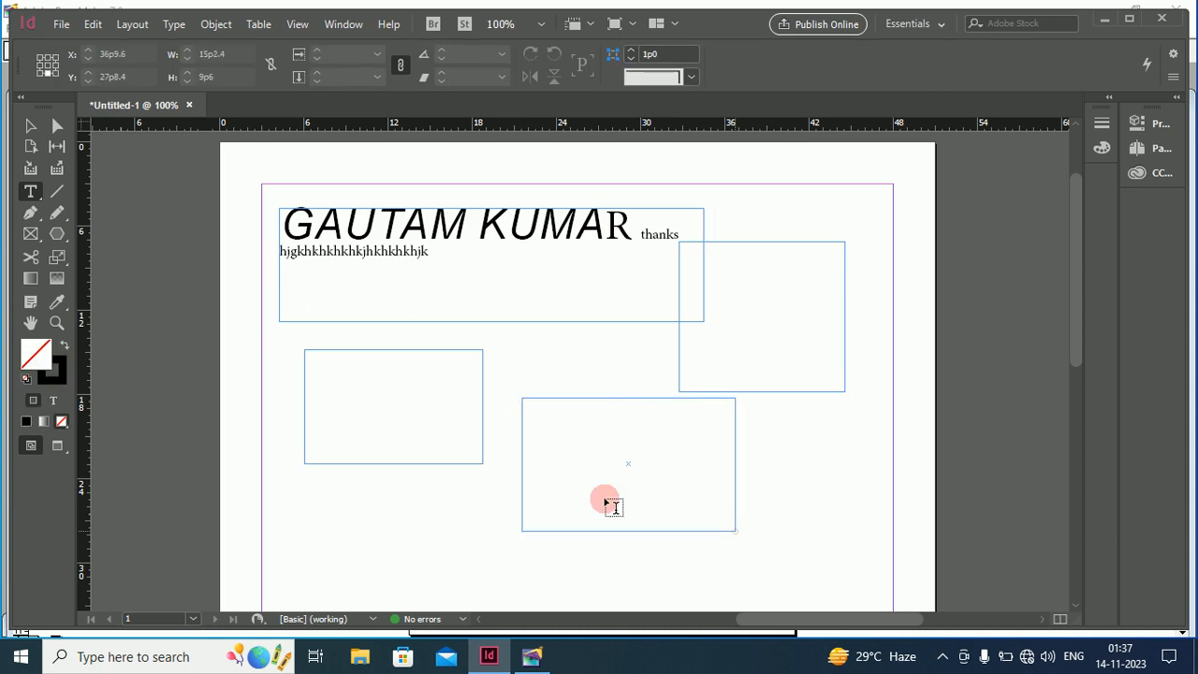
pyautogui.click(569, 446)
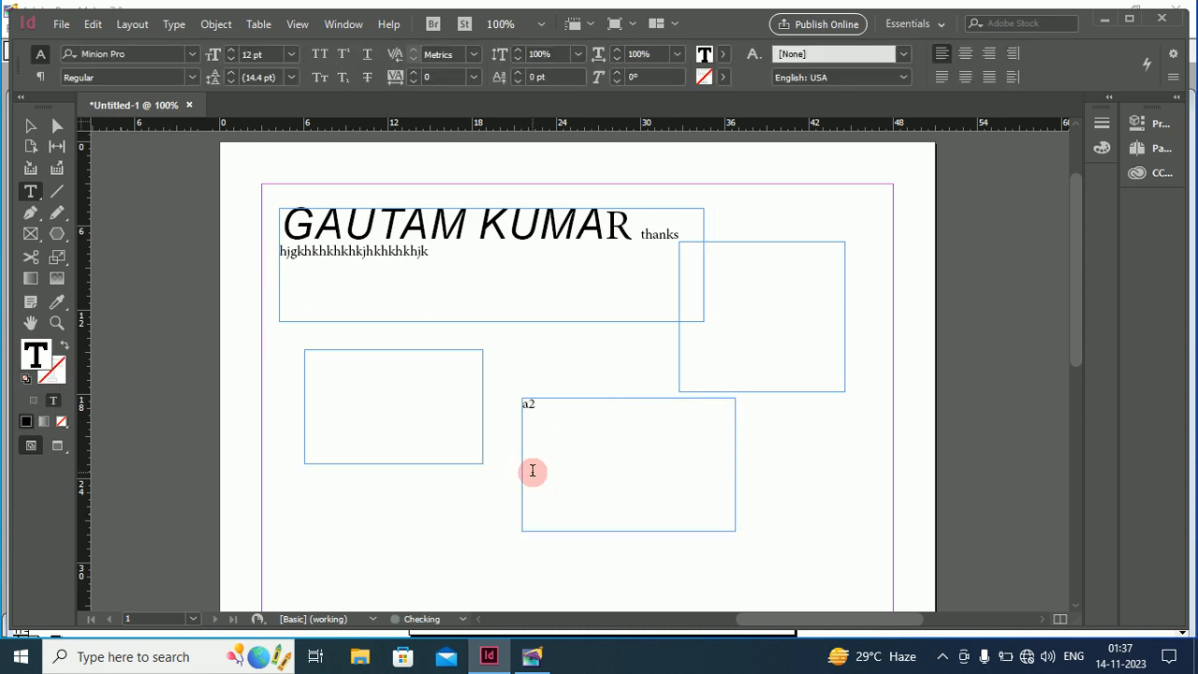
# Enlarge the a2 text in the lower frame to 48 pt
pyautogui.click(554, 404)
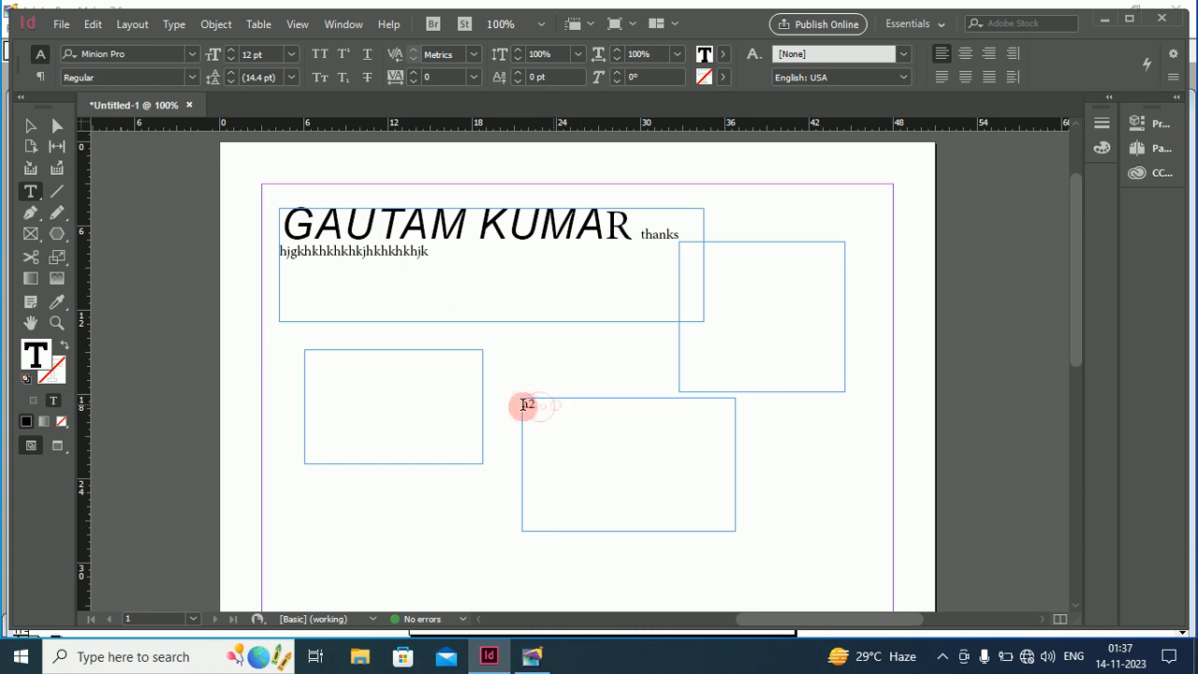
pyautogui.click(511, 398)
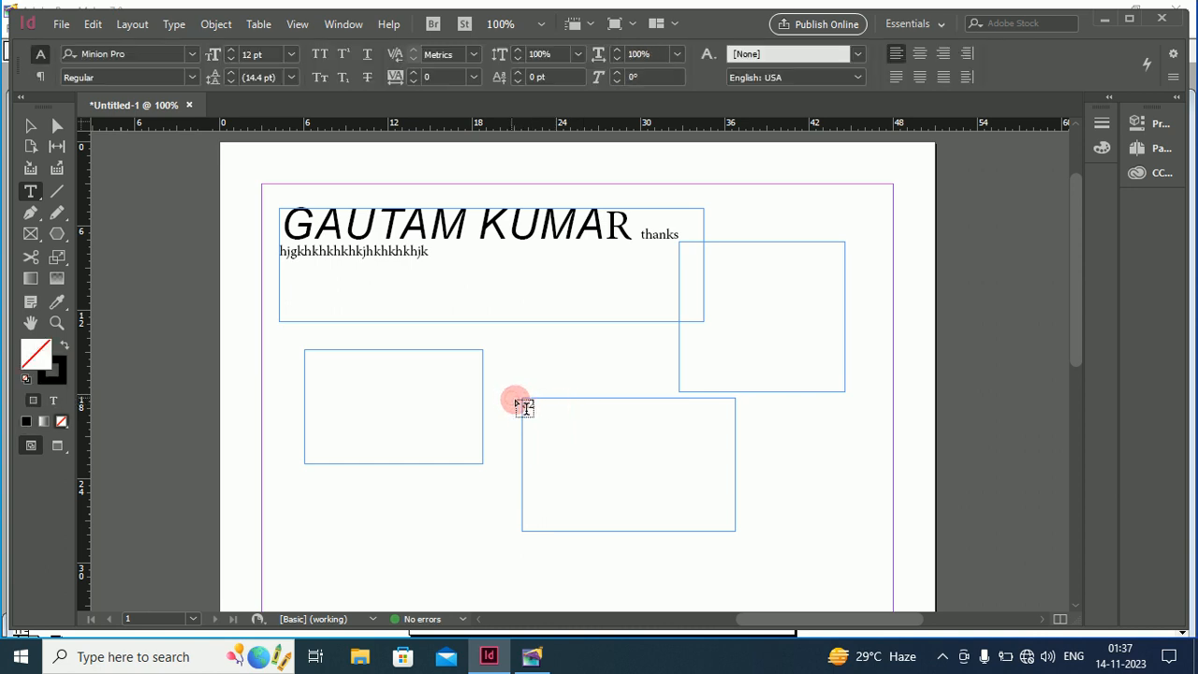
pyautogui.moveTo(527, 401); pyautogui.dragTo(521, 405)
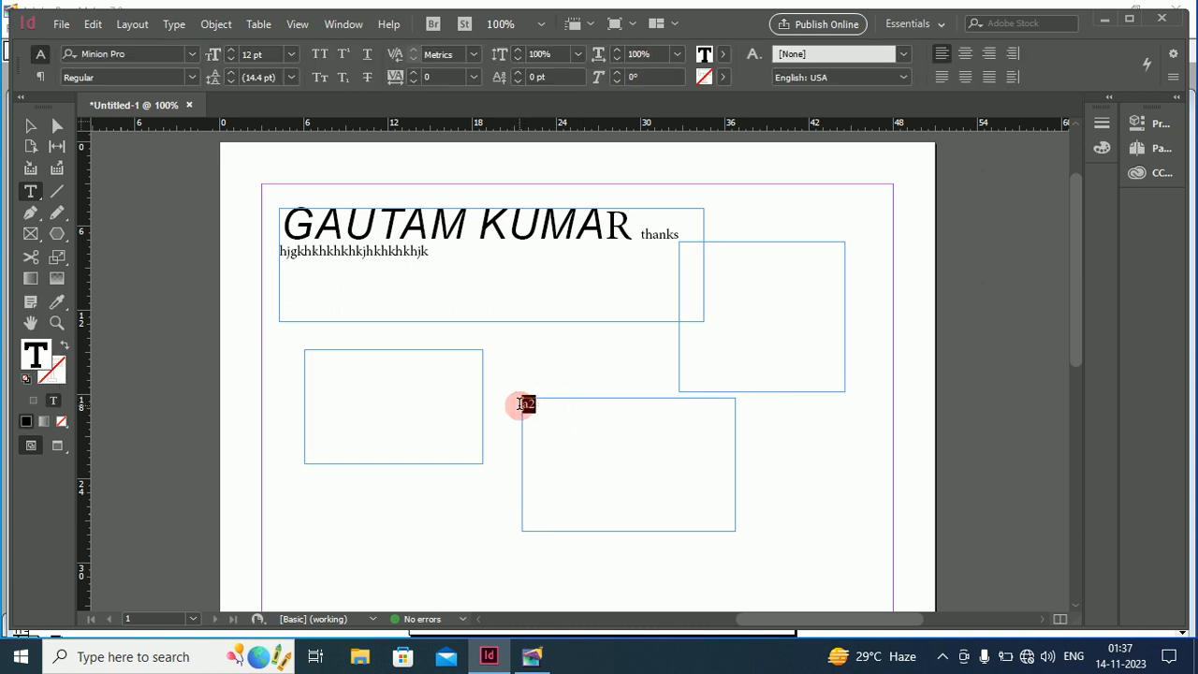
pyautogui.click(290, 56)
pyautogui.click(271, 310)
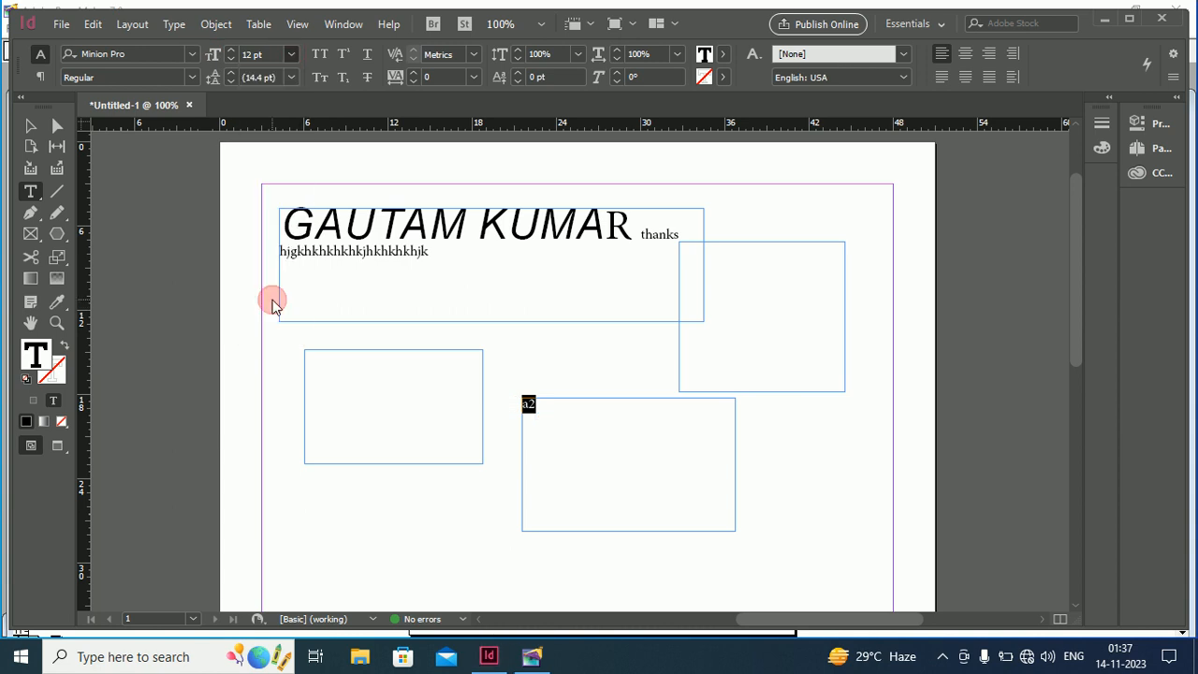
pyautogui.click(581, 428)
pyautogui.moveTo(553, 429); pyautogui.dragTo(576, 427)
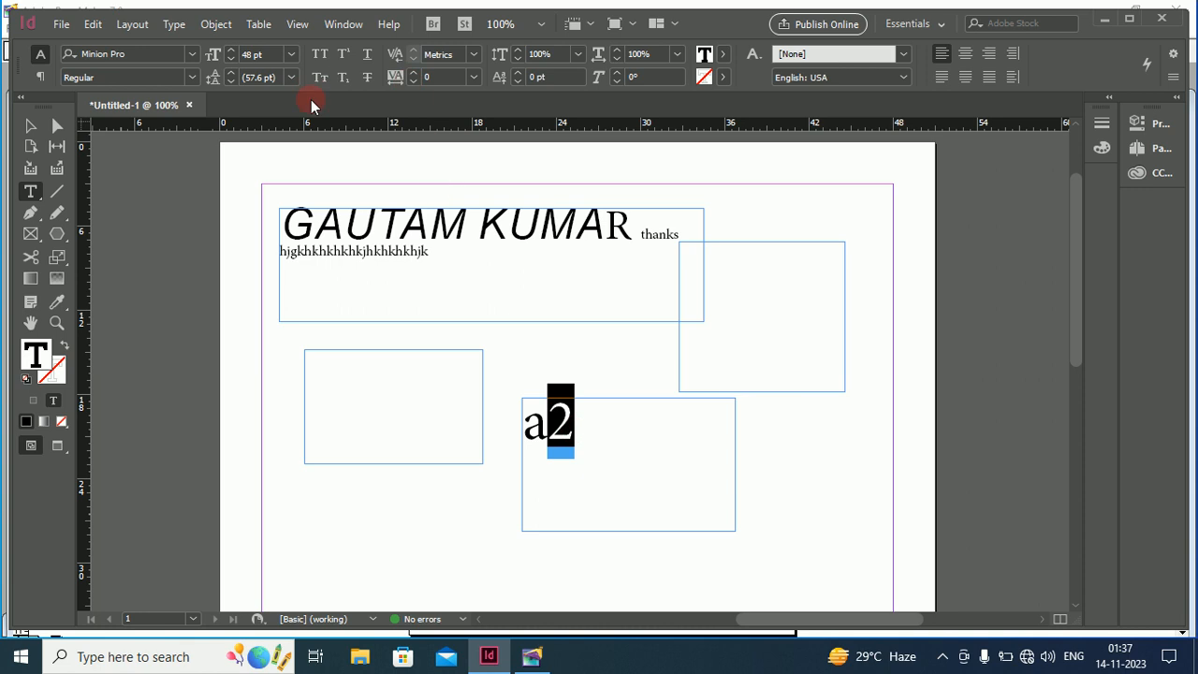
pyautogui.click(345, 56)
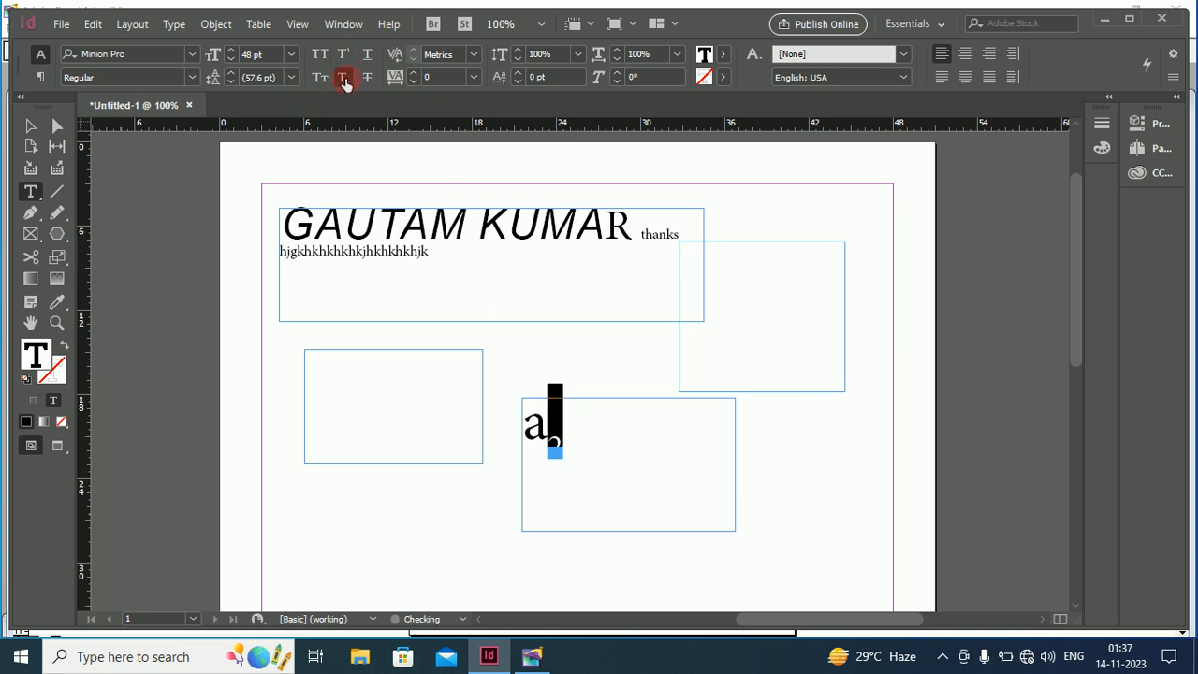
pyautogui.click(558, 445)
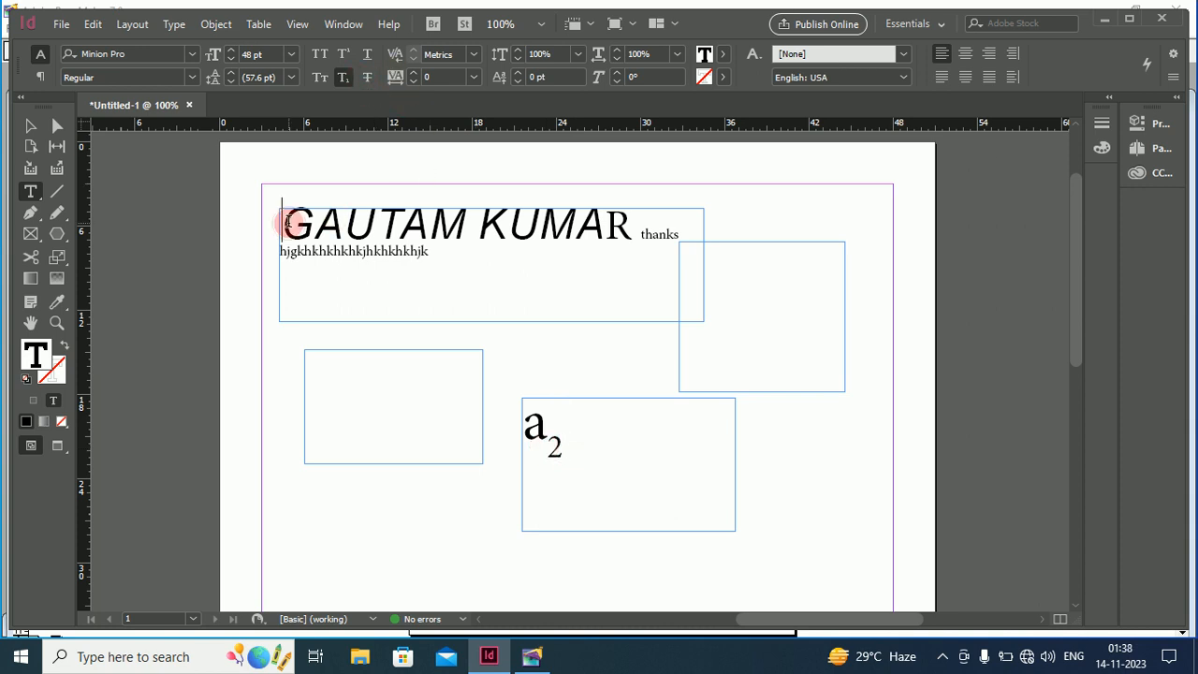
pyautogui.moveTo(284, 223); pyautogui.dragTo(631, 223)
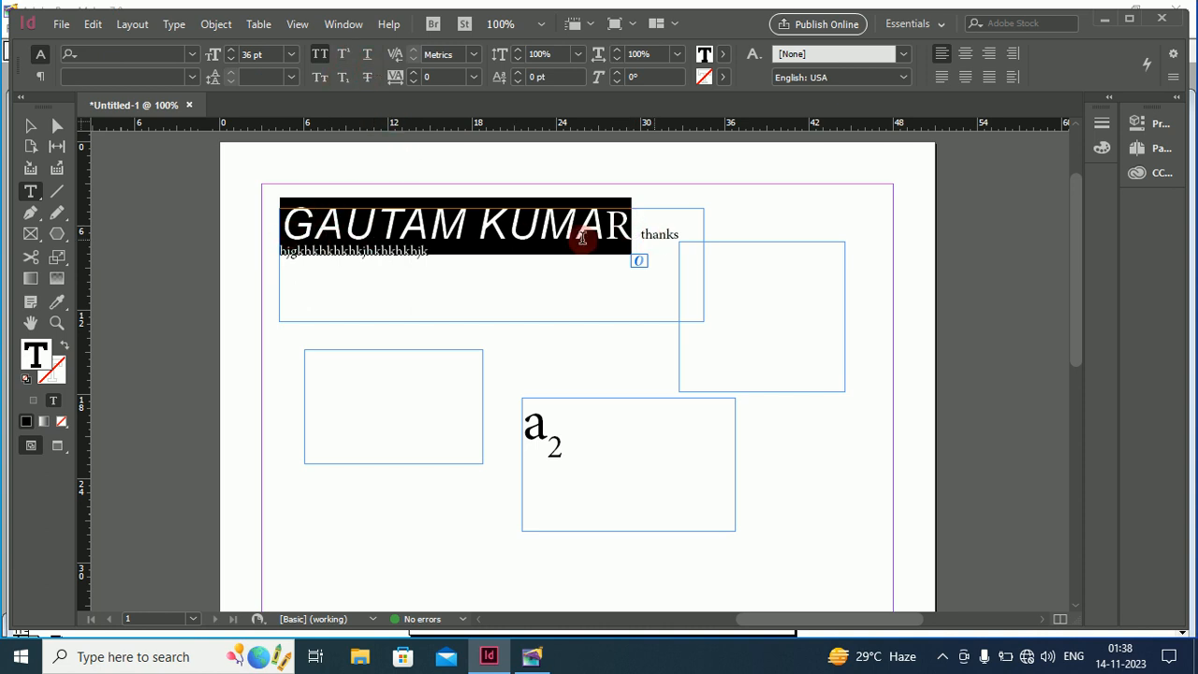
pyautogui.click(366, 81)
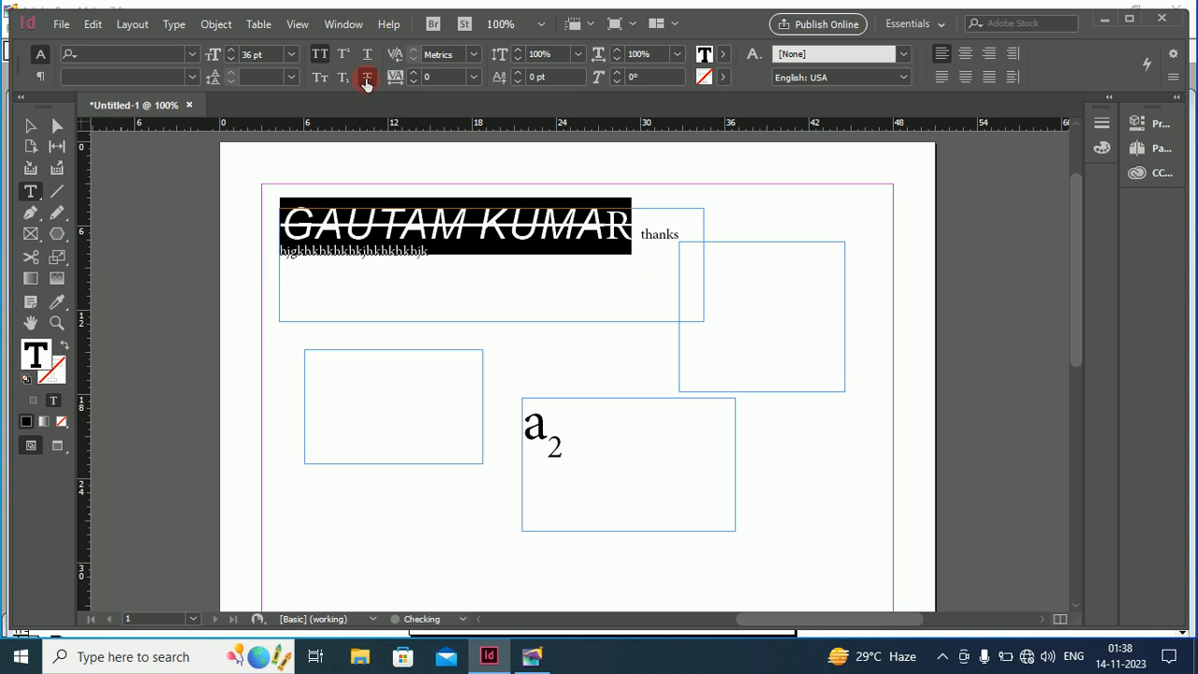
pyautogui.click(437, 275)
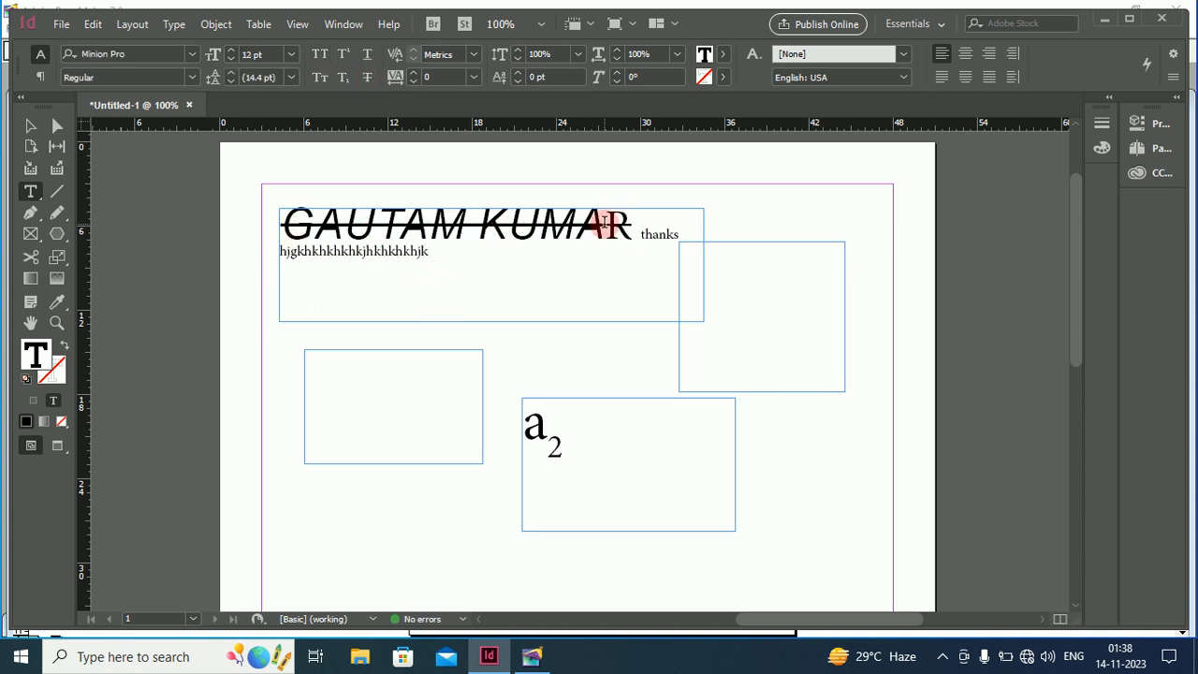
pyautogui.moveTo(282, 222); pyautogui.dragTo(428, 244)
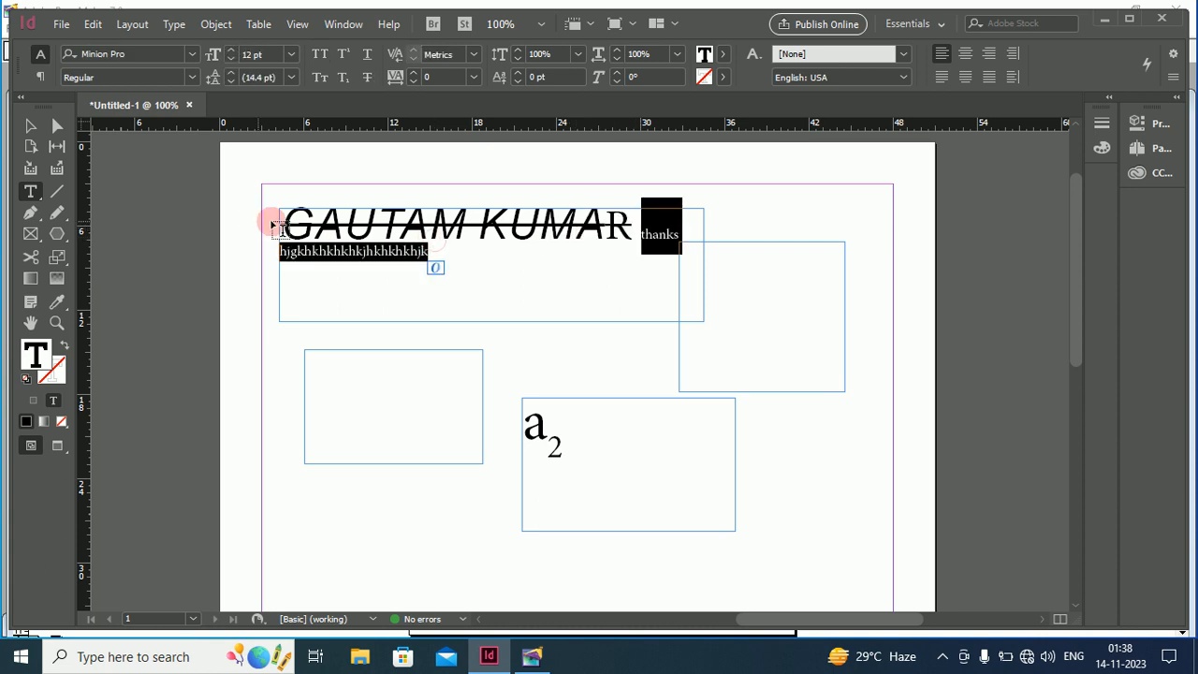
pyautogui.moveTo(278, 224); pyautogui.dragTo(636, 229)
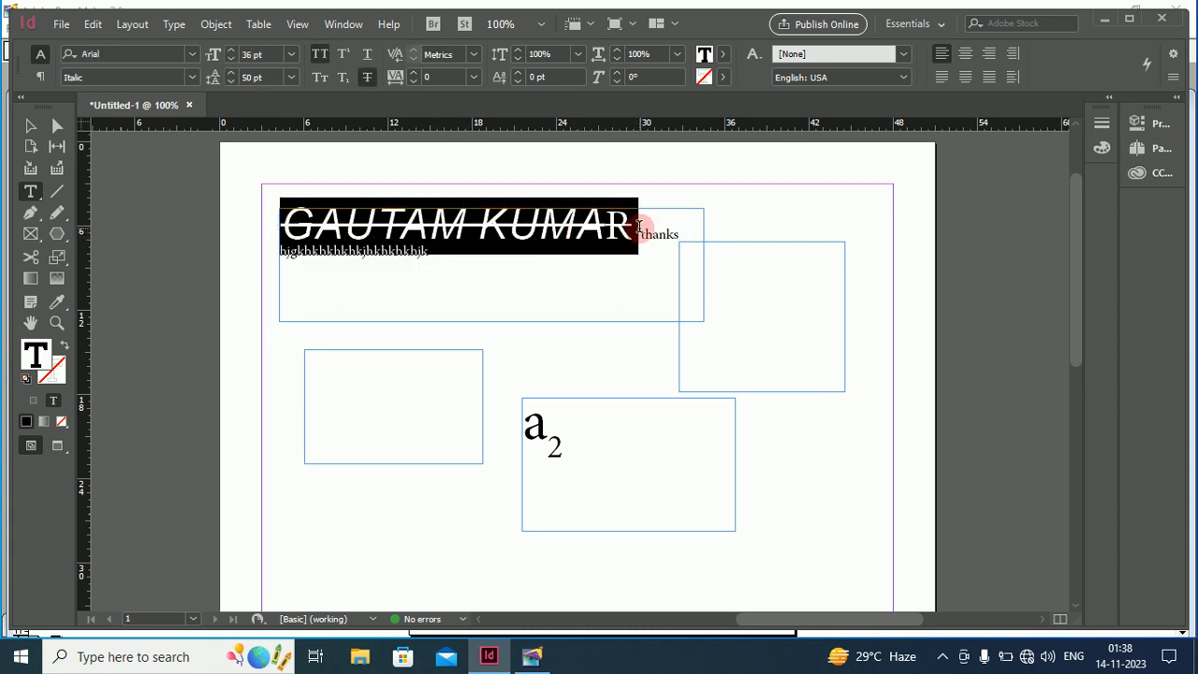
pyautogui.click(368, 81)
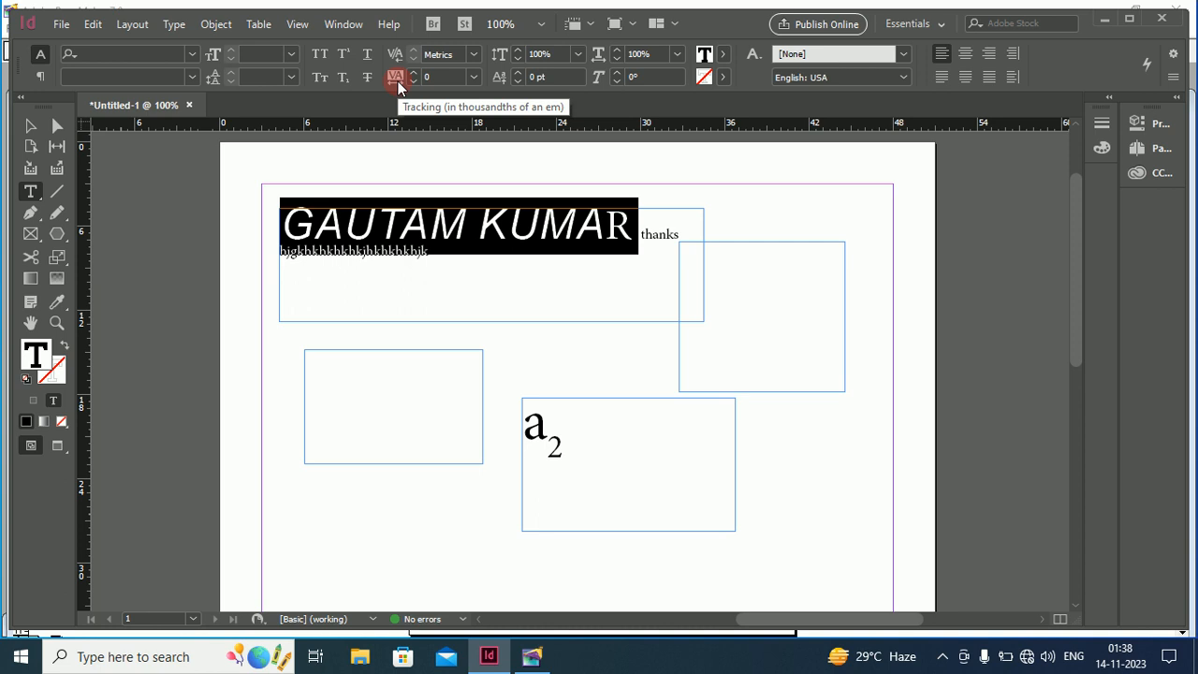
# Set the heading's tracking to 40
pyautogui.click(414, 79)
pyautogui.click(414, 78)
pyautogui.click(414, 78)
pyautogui.click(413, 79)
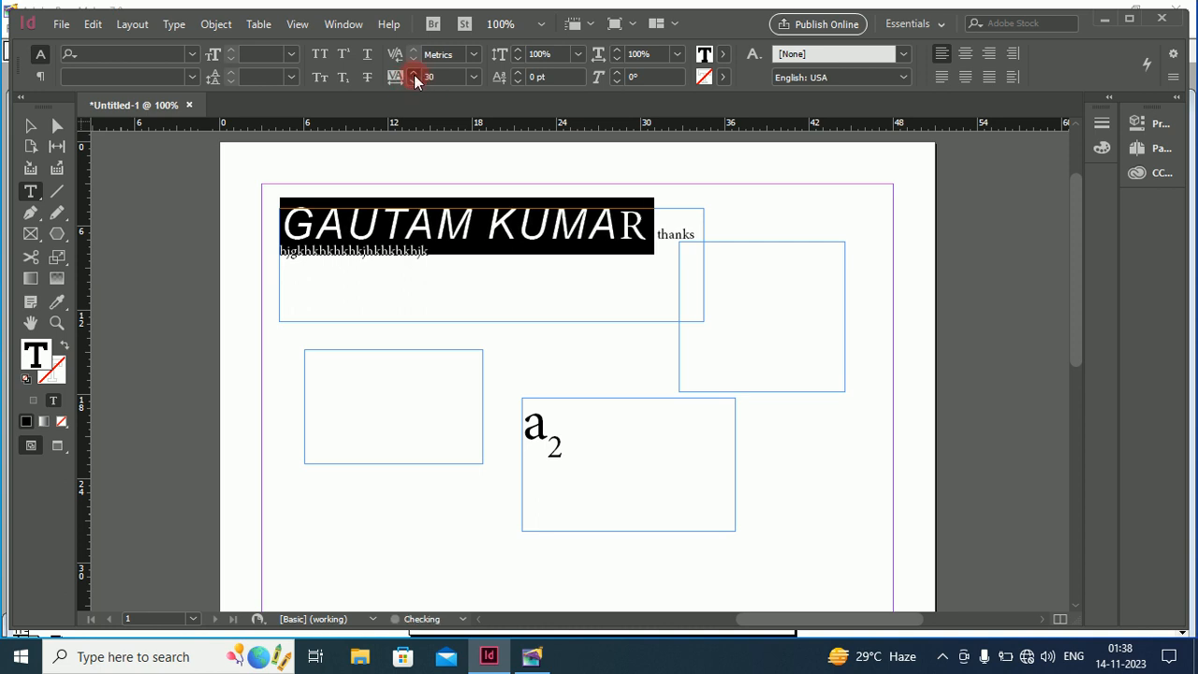
pyautogui.click(414, 79)
pyautogui.click(413, 79)
pyautogui.click(414, 79)
pyautogui.click(414, 79)
pyautogui.click(414, 79)
pyautogui.click(414, 79)
pyautogui.click(413, 78)
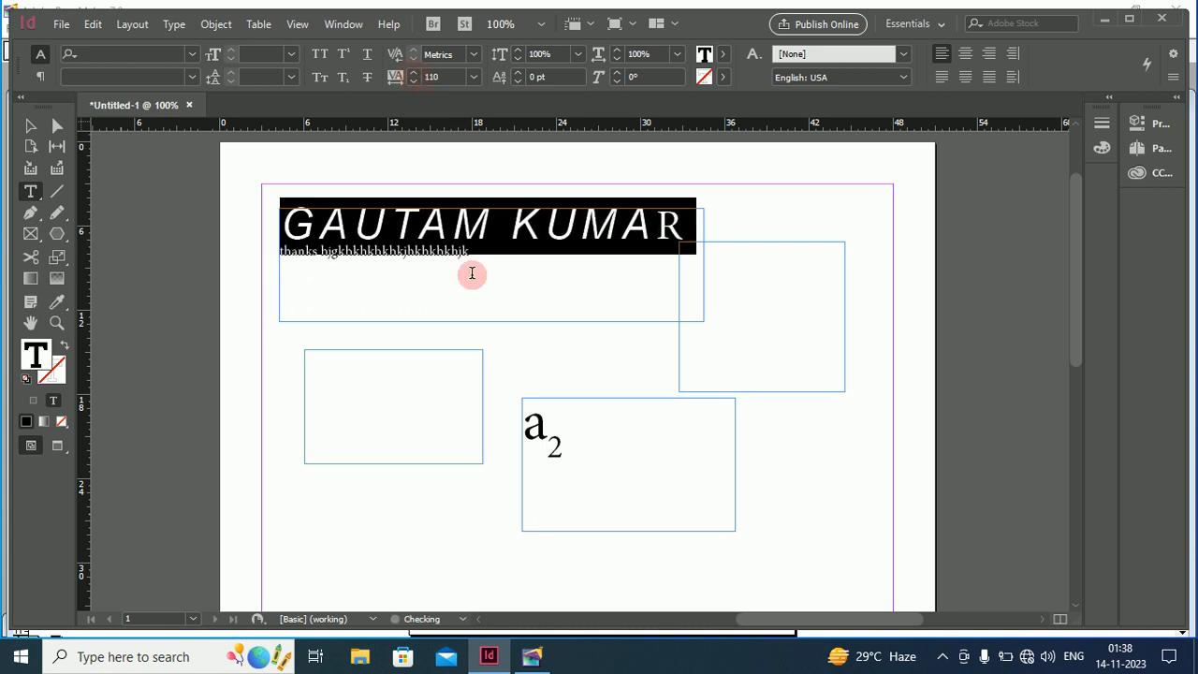
pyautogui.click(414, 81)
pyautogui.click(413, 81)
pyautogui.click(414, 81)
pyautogui.click(413, 82)
pyautogui.click(413, 81)
pyautogui.click(414, 82)
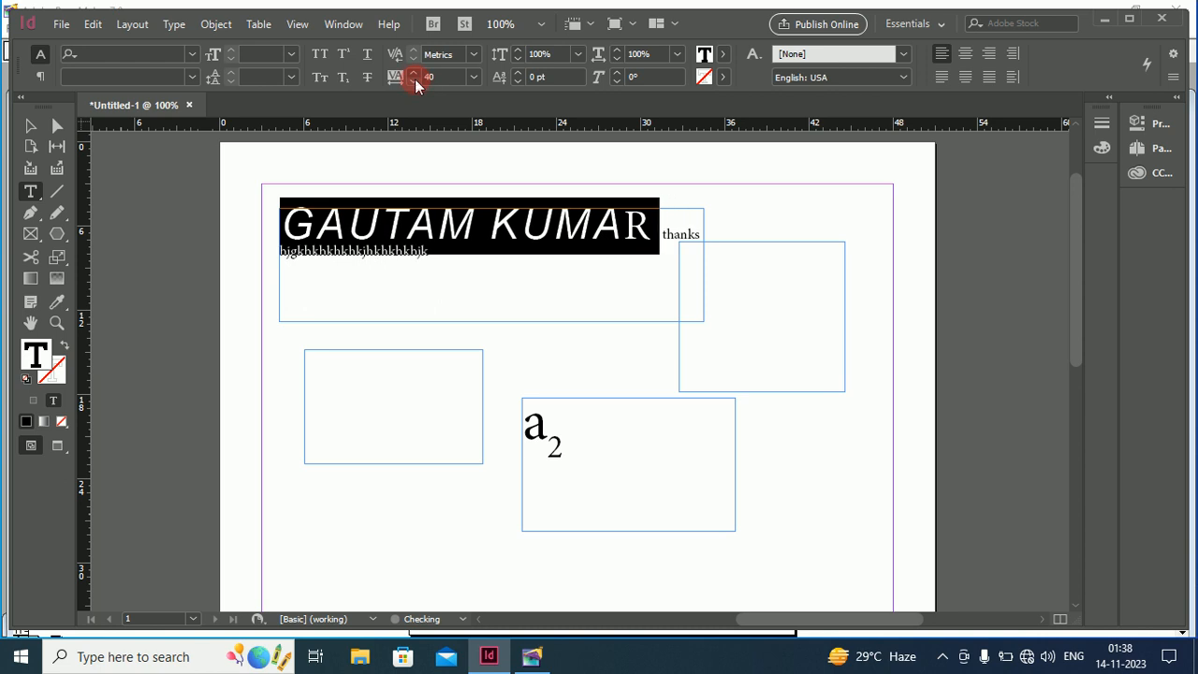
# Stretch the heading's vertical scale to 118%
pyautogui.click(517, 52)
pyautogui.click(517, 52)
pyautogui.click(518, 51)
pyautogui.click(517, 52)
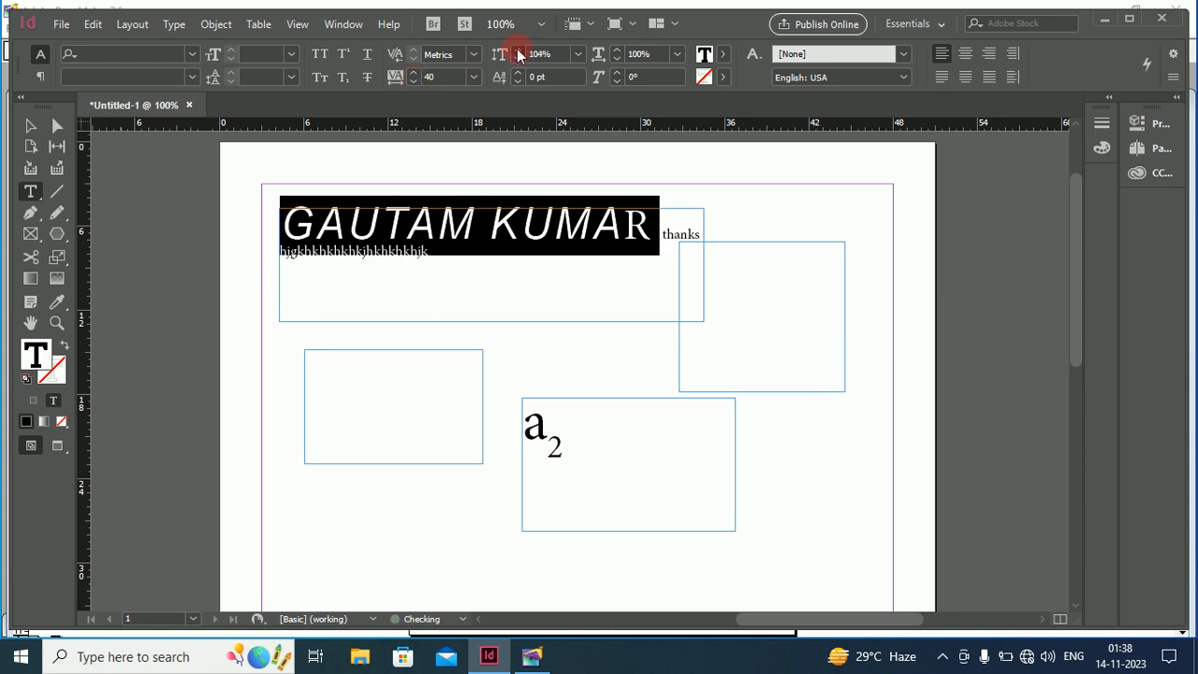
pyautogui.click(518, 52)
pyautogui.click(518, 51)
pyautogui.click(517, 51)
pyautogui.click(517, 52)
pyautogui.click(518, 51)
pyautogui.click(518, 52)
pyautogui.click(518, 51)
pyautogui.click(518, 51)
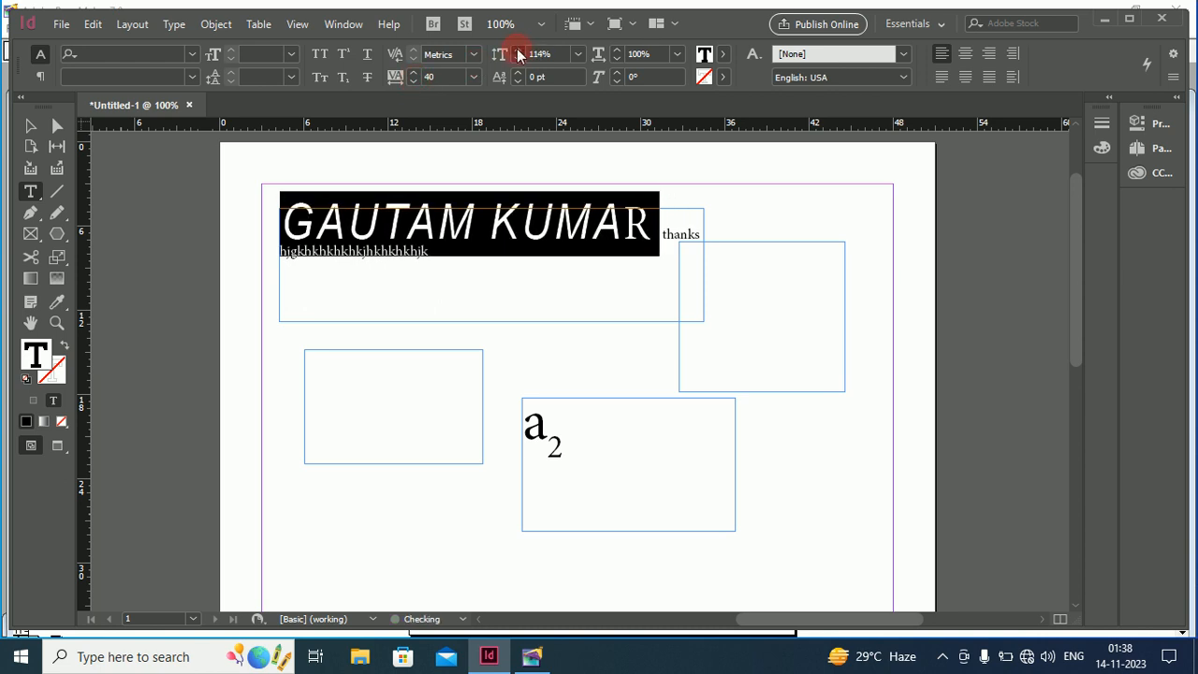
pyautogui.click(518, 51)
pyautogui.click(517, 52)
pyautogui.click(518, 52)
pyautogui.click(517, 51)
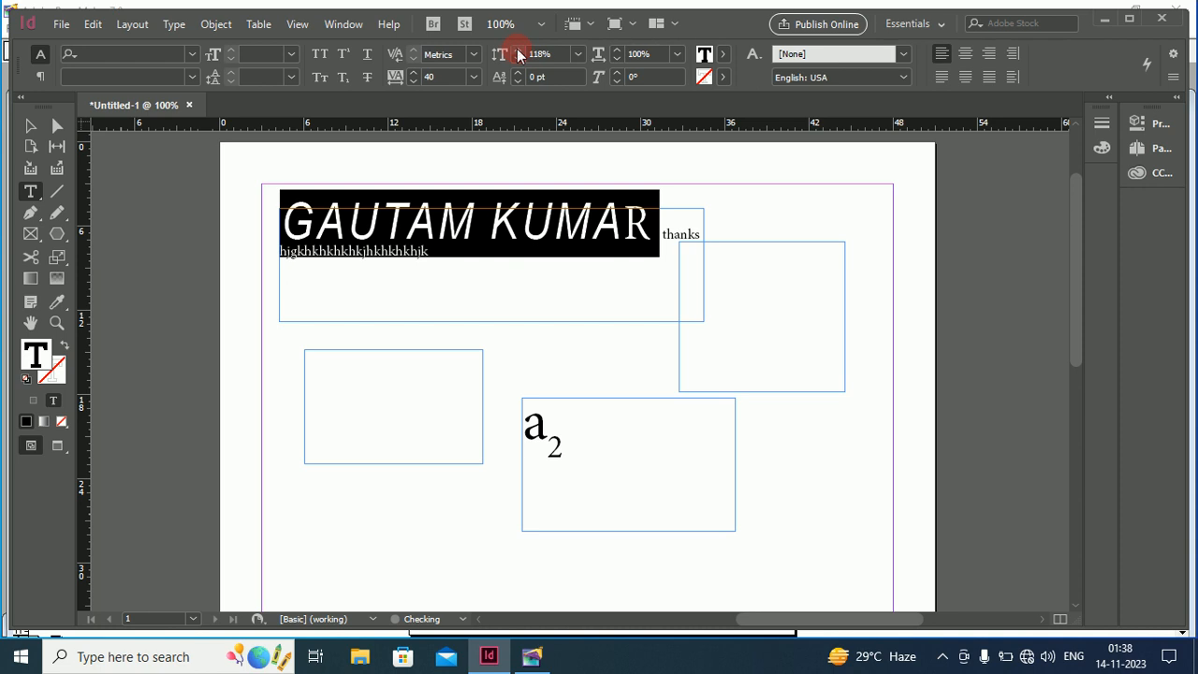
# Skew the heading letters to 26°
pyautogui.click(617, 72)
pyautogui.click(617, 72)
pyautogui.click(617, 72)
pyautogui.click(617, 72)
pyautogui.click(617, 72)
pyautogui.click(616, 72)
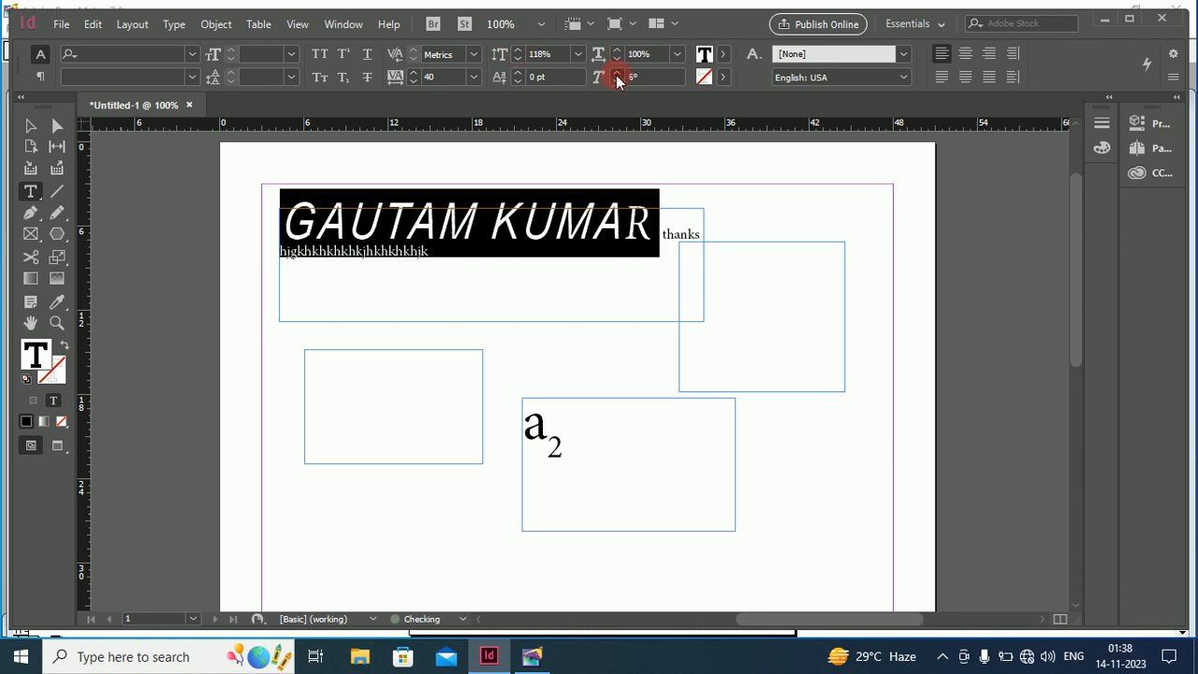
pyautogui.click(617, 72)
pyautogui.click(616, 72)
pyautogui.click(616, 72)
pyautogui.click(617, 72)
pyautogui.click(616, 72)
pyautogui.click(617, 72)
pyautogui.click(617, 72)
pyautogui.click(617, 72)
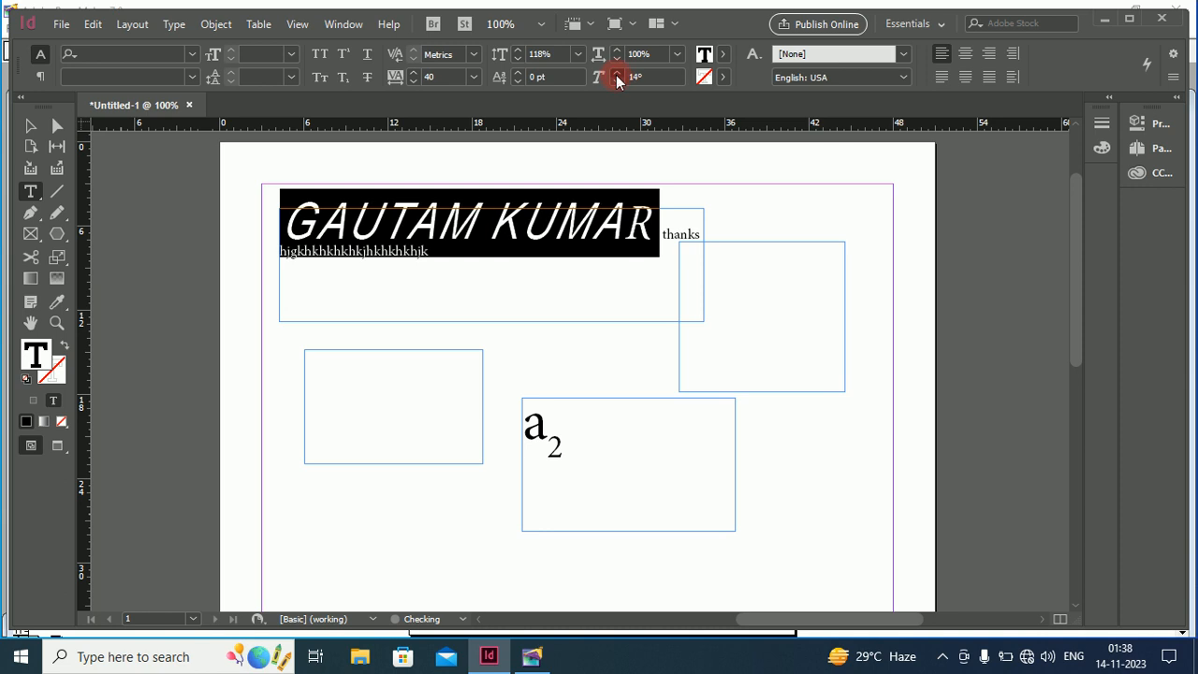
pyautogui.click(617, 72)
pyautogui.click(617, 72)
pyautogui.click(617, 72)
pyautogui.click(616, 72)
pyautogui.click(617, 72)
pyautogui.click(616, 73)
pyautogui.click(617, 72)
pyautogui.click(616, 72)
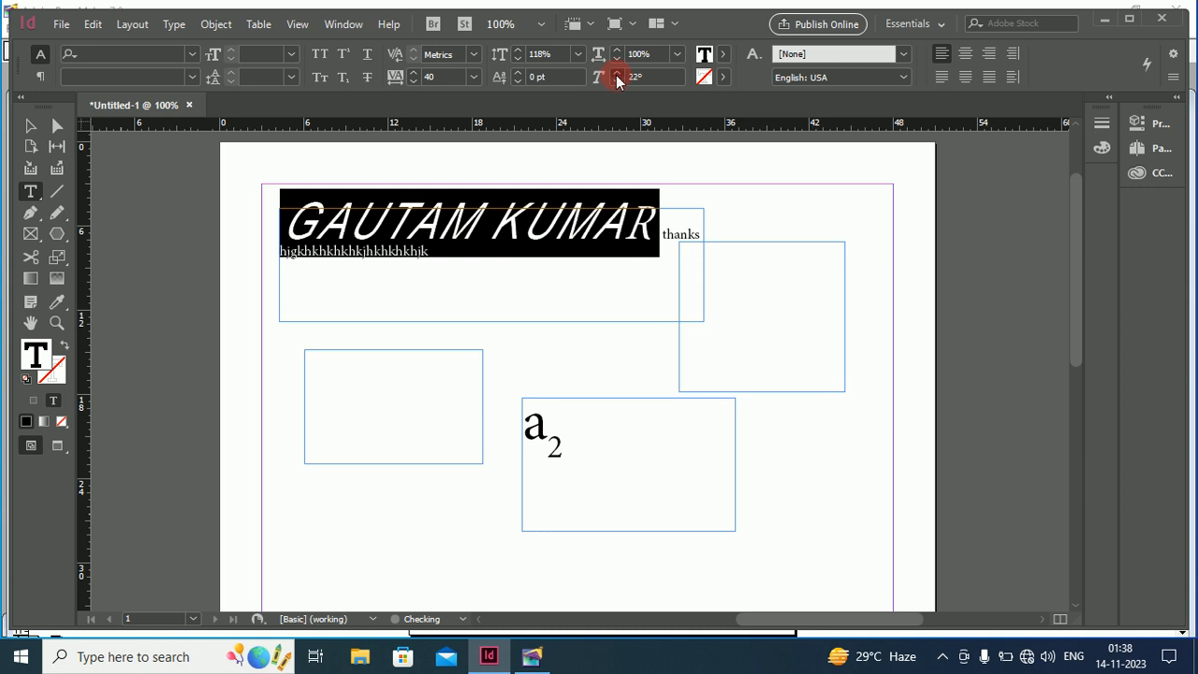
pyautogui.click(617, 72)
pyautogui.click(617, 72)
pyautogui.click(617, 76)
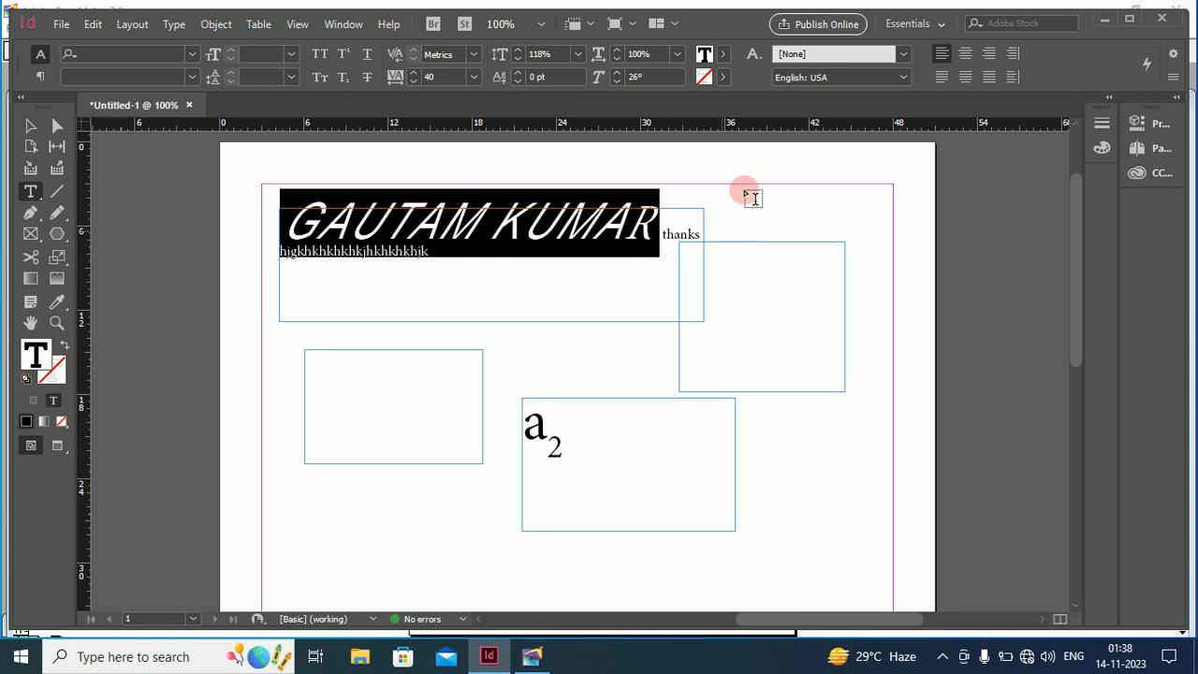
# Centre the heading and shrink it to 11 pt
pyautogui.click(966, 54)
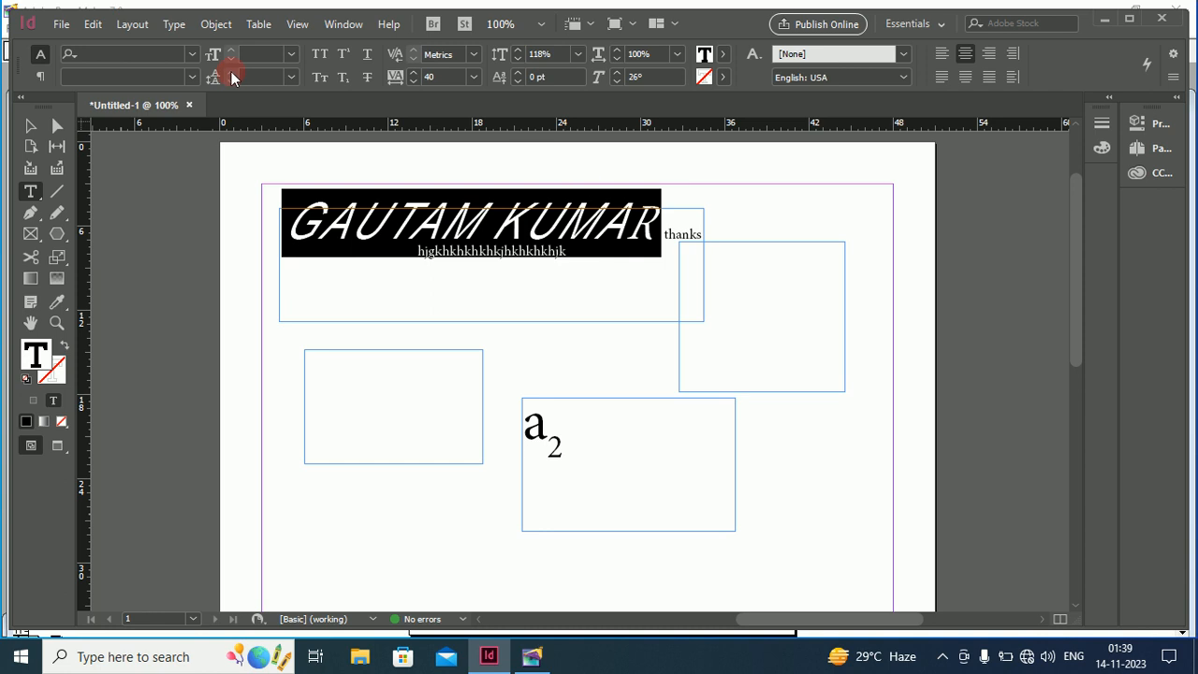
pyautogui.click(290, 59)
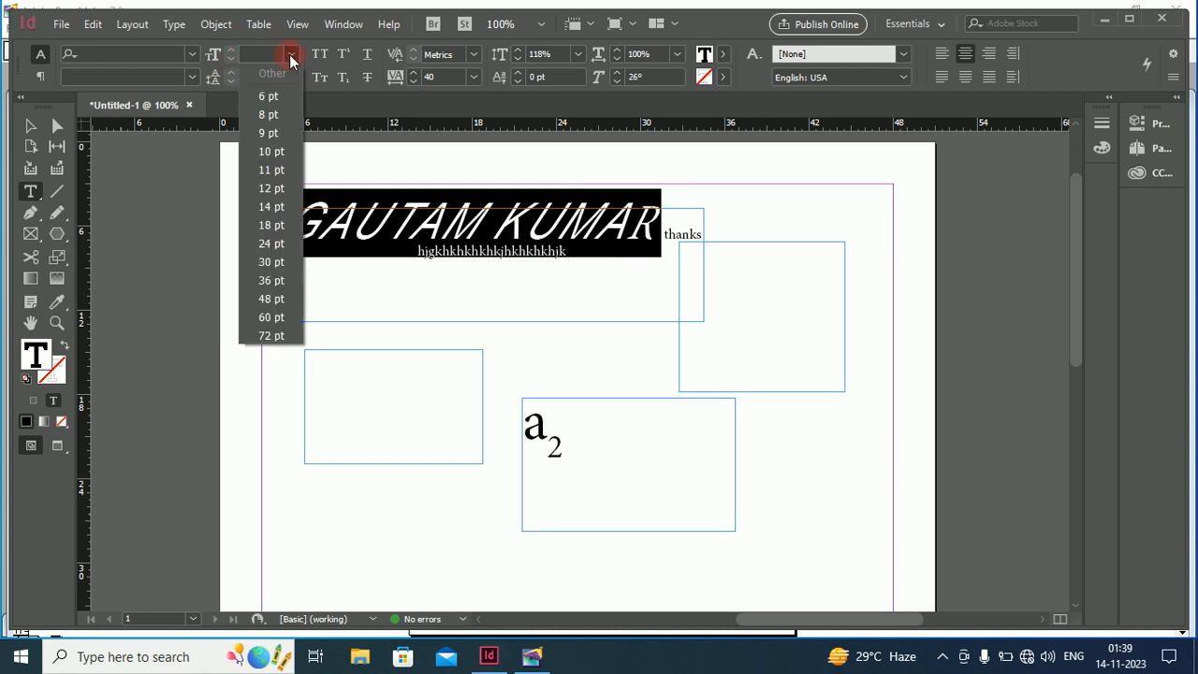
pyautogui.click(272, 171)
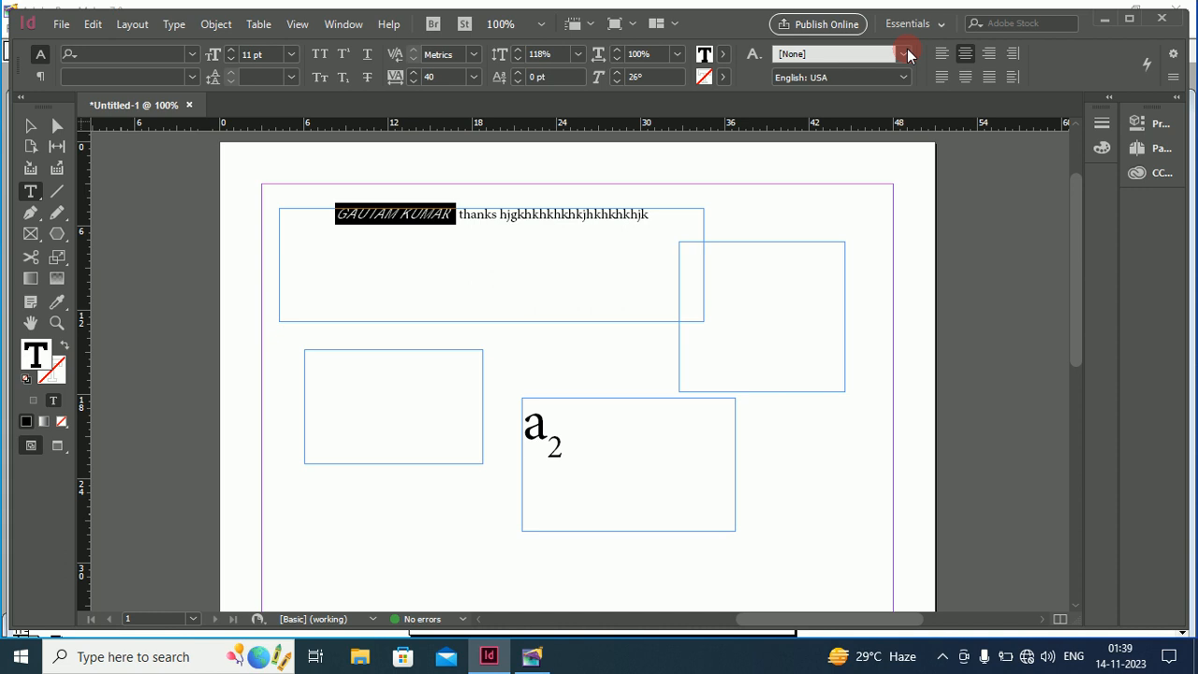
# Right-align the heading line after trying left and centre alignment
pyautogui.click(939, 55)
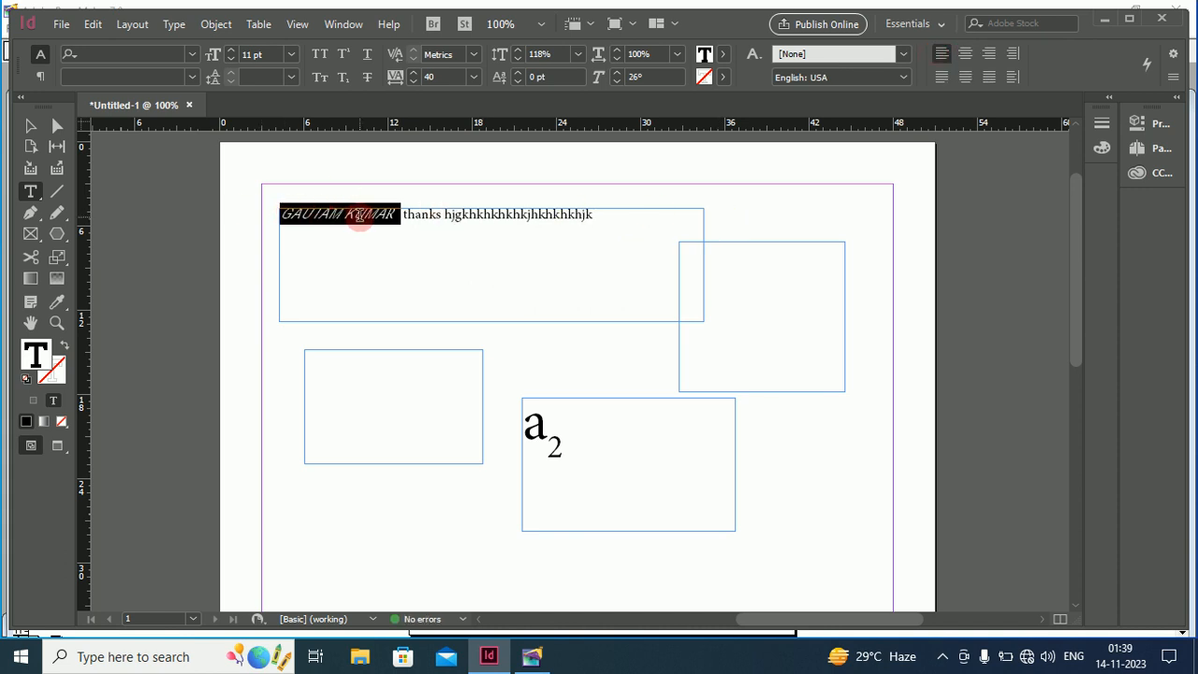
pyautogui.click(965, 54)
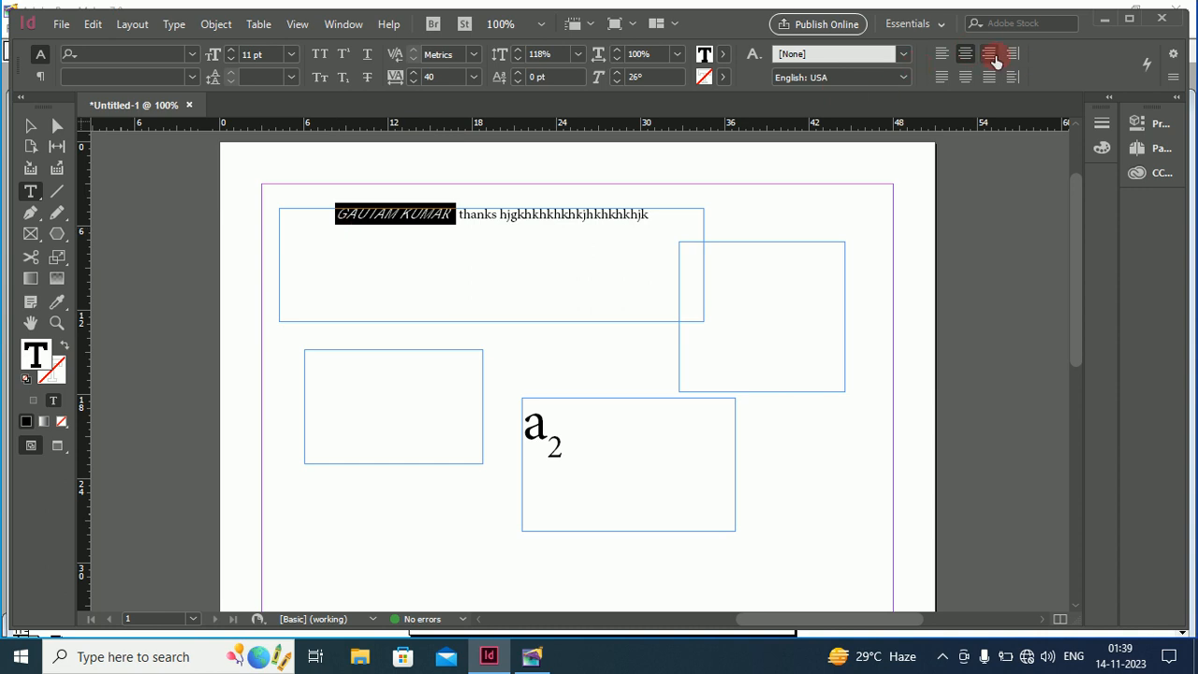
pyautogui.click(995, 58)
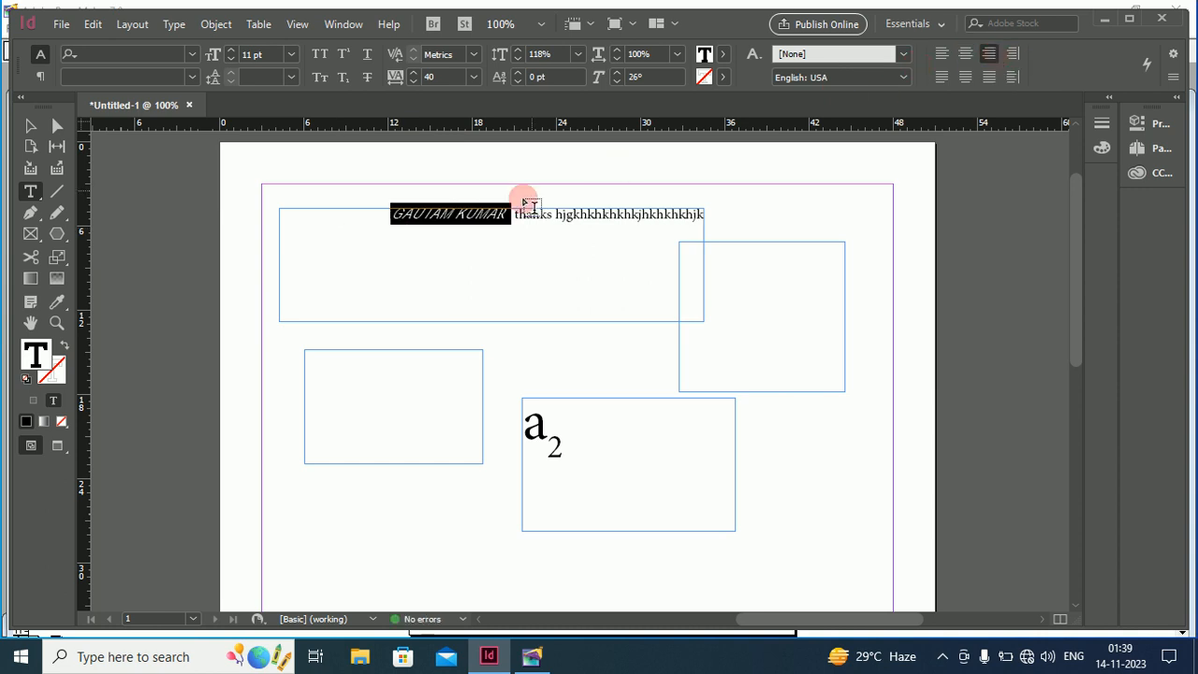
pyautogui.click(31, 126)
# Delete all the frames on the page
pyautogui.moveTo(220, 166); pyautogui.dragTo(921, 570)
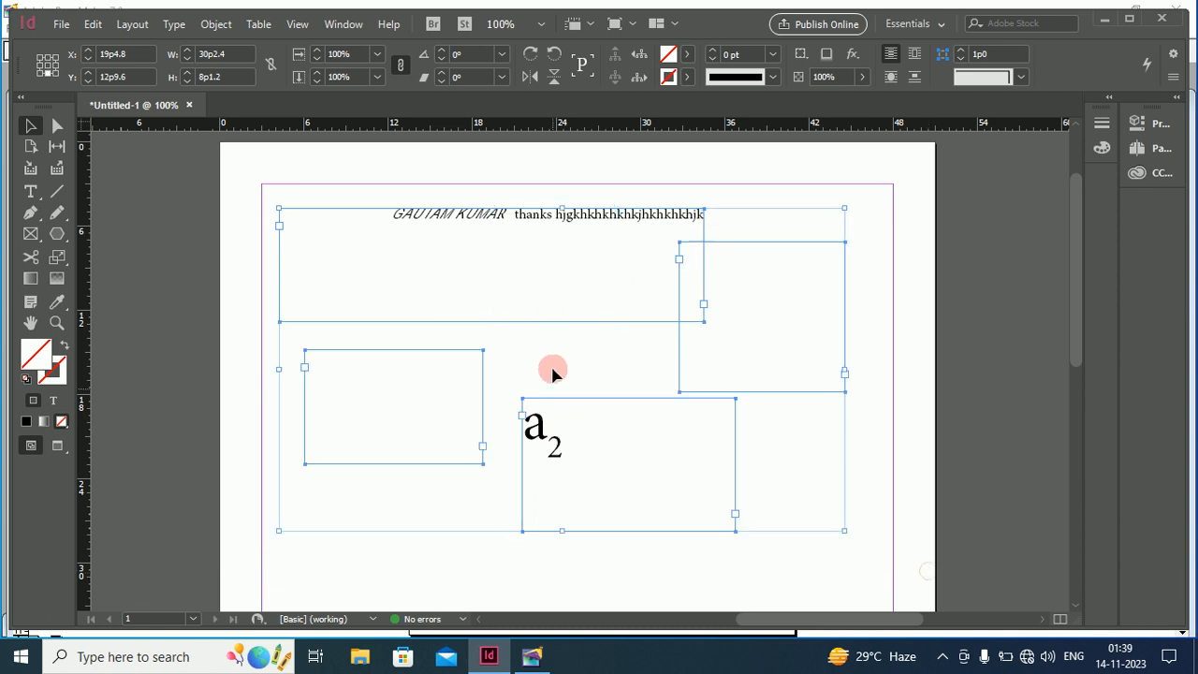
pyautogui.click(95, 26)
pyautogui.click(309, 187)
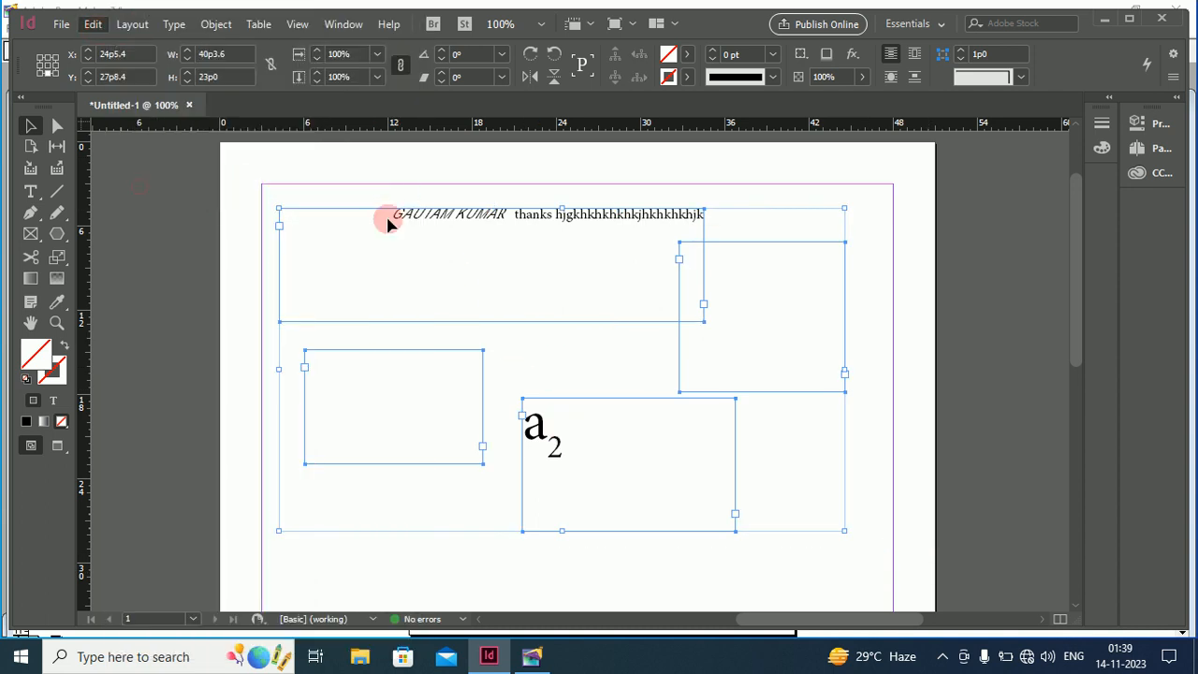
# Draw a wide text frame across the top of the page and select the word gautam
pyautogui.click(30, 191)
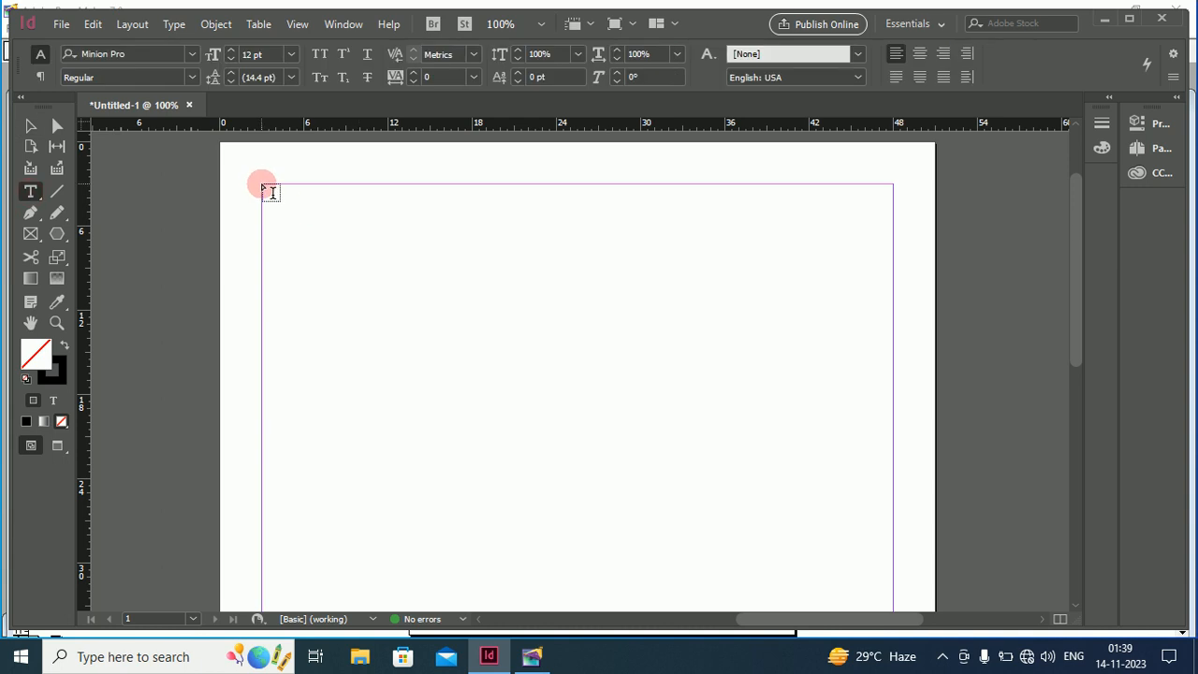
pyautogui.moveTo(263, 186); pyautogui.dragTo(893, 418)
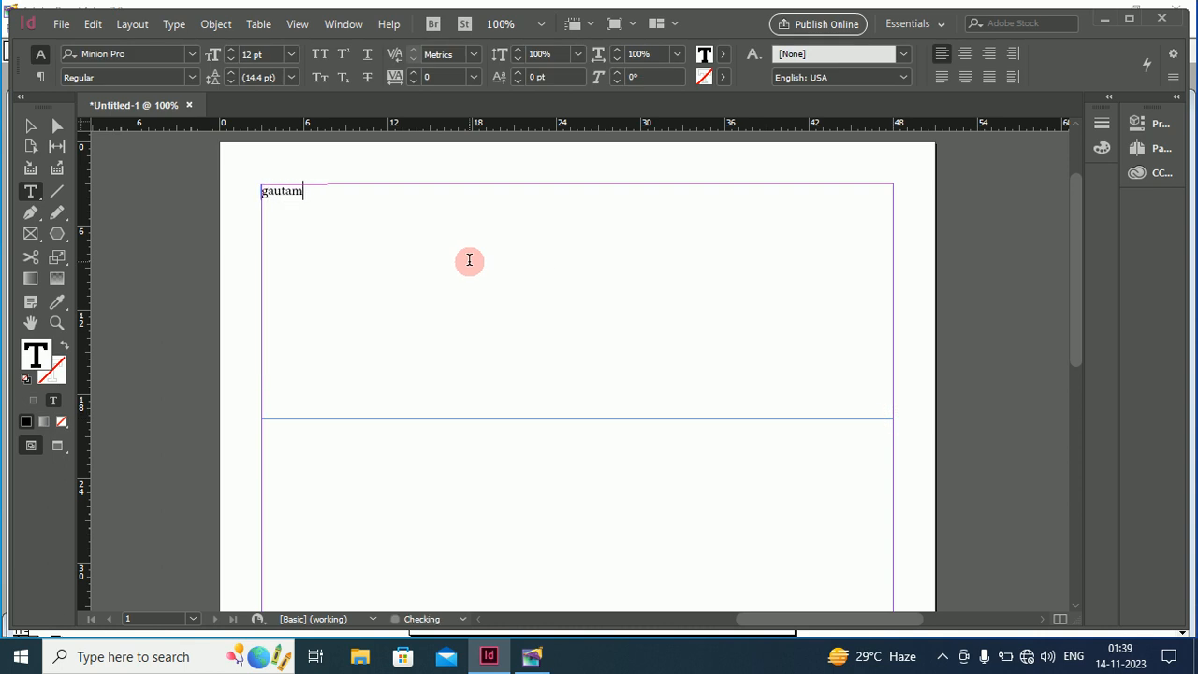
pyautogui.moveTo(308, 191); pyautogui.dragTo(230, 187)
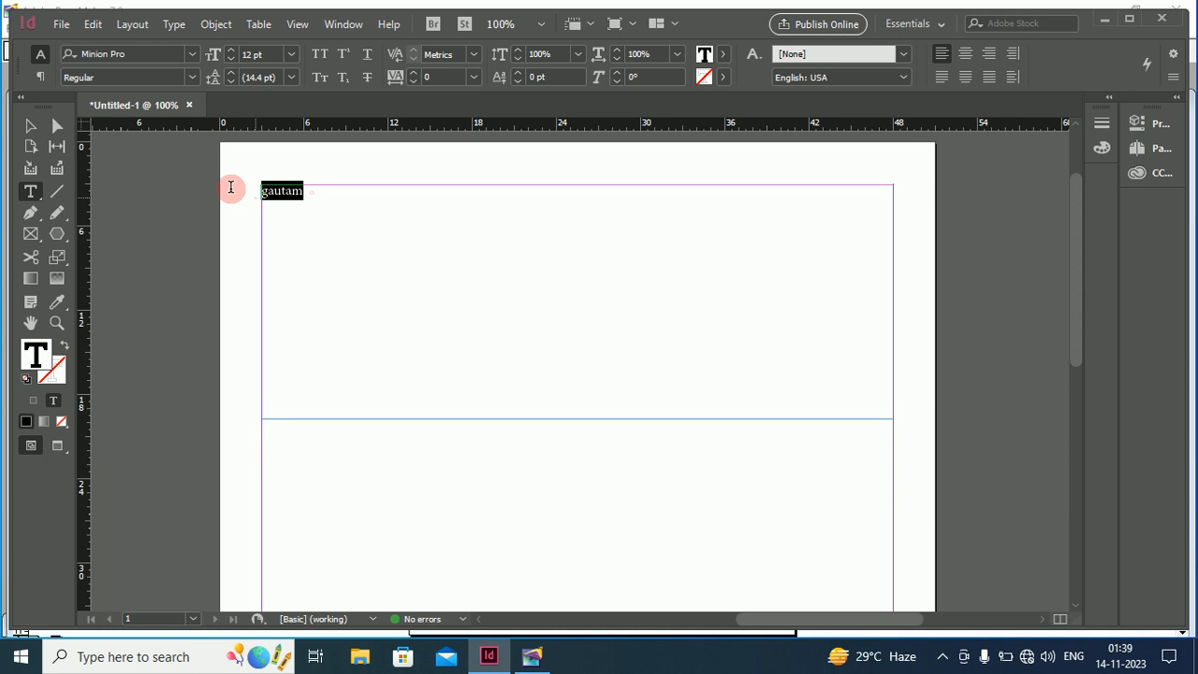
# Make gautam 38 pt and, after trying centre, right and spine alignments, apply Justify Left
pyautogui.click(231, 50)
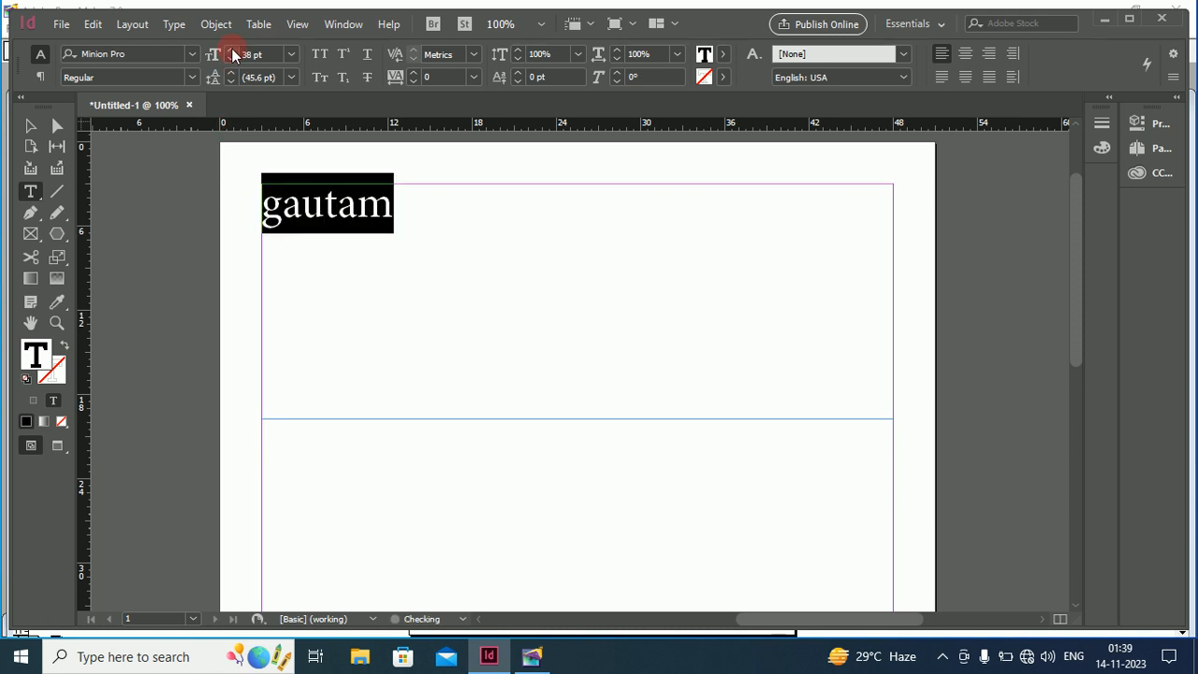
pyautogui.click(968, 58)
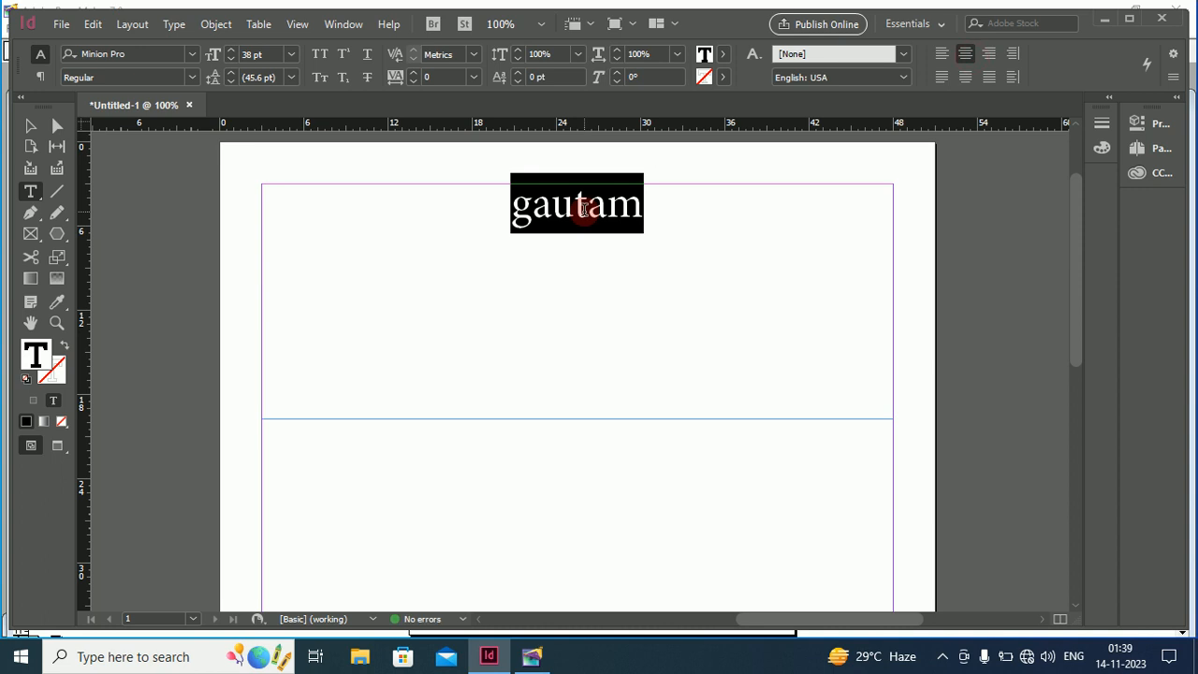
pyautogui.click(989, 53)
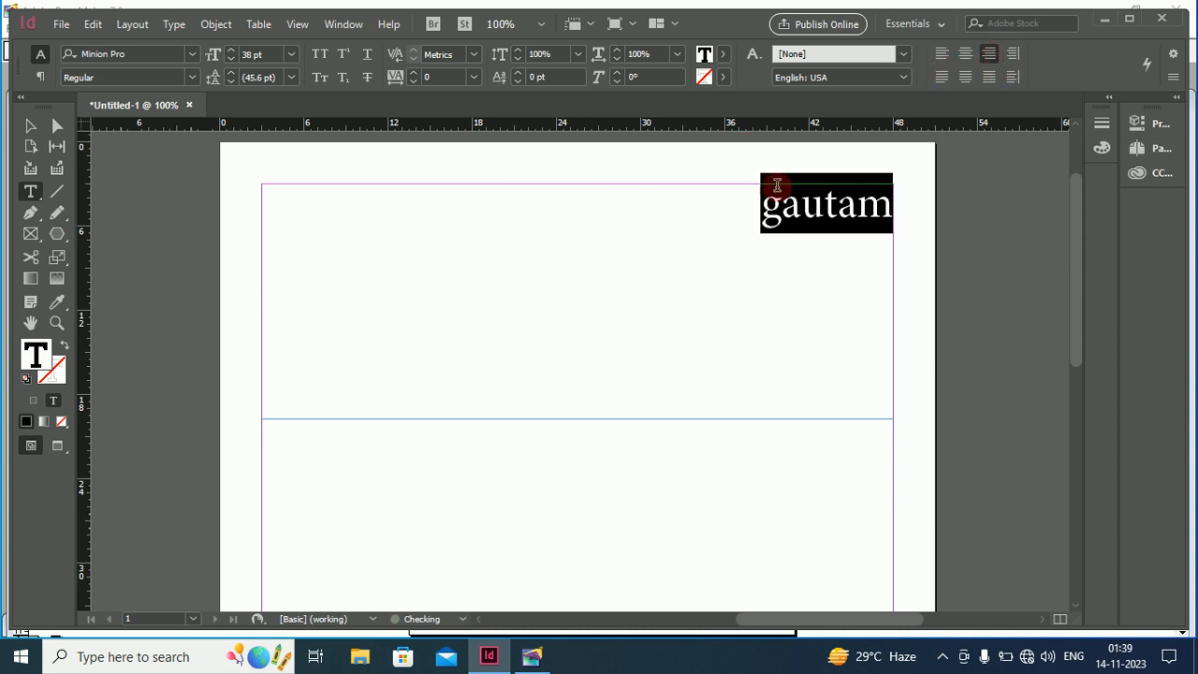
pyautogui.click(1014, 54)
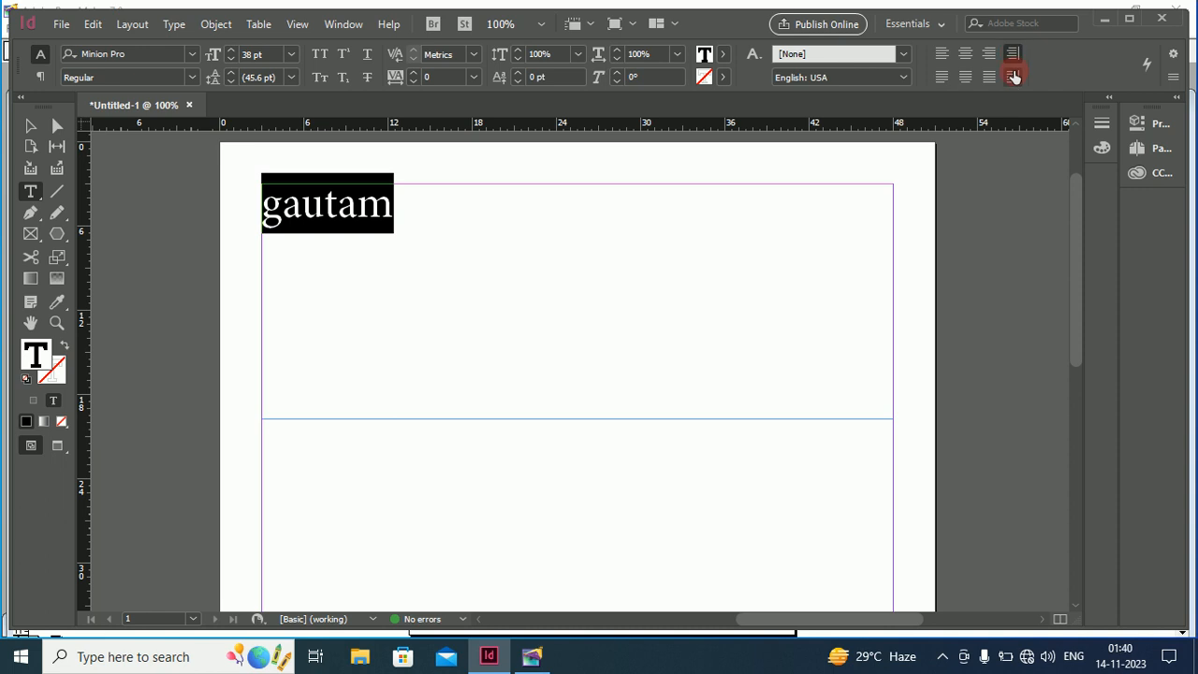
pyautogui.click(1013, 78)
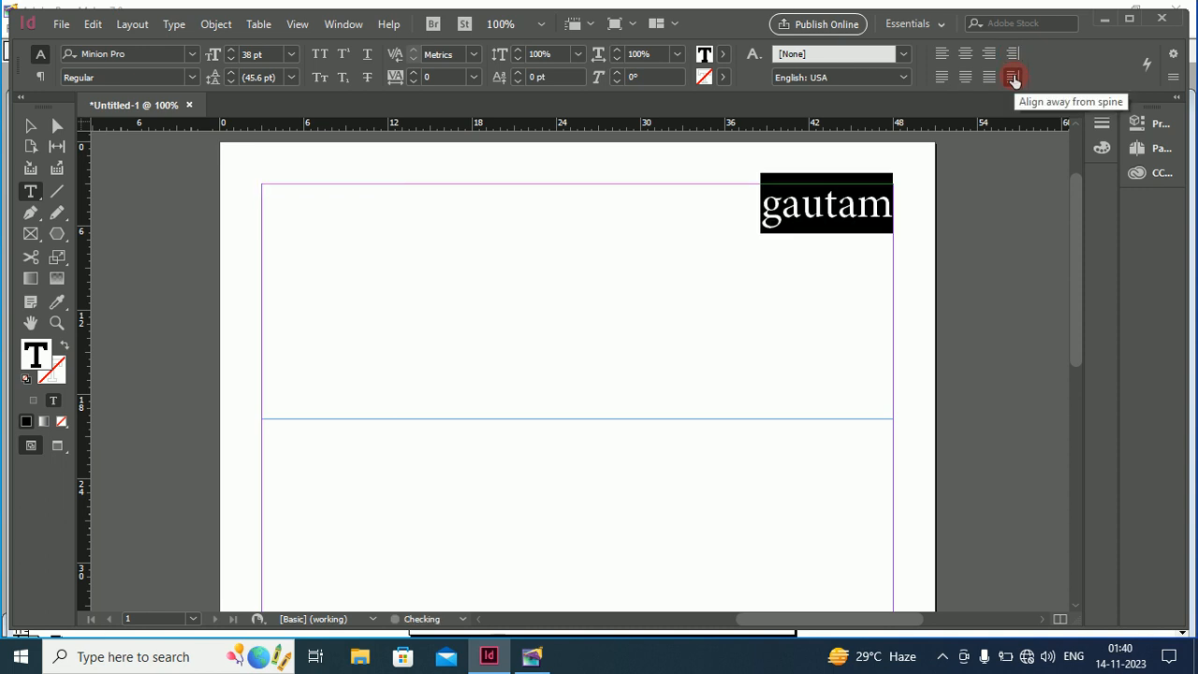
pyautogui.click(942, 79)
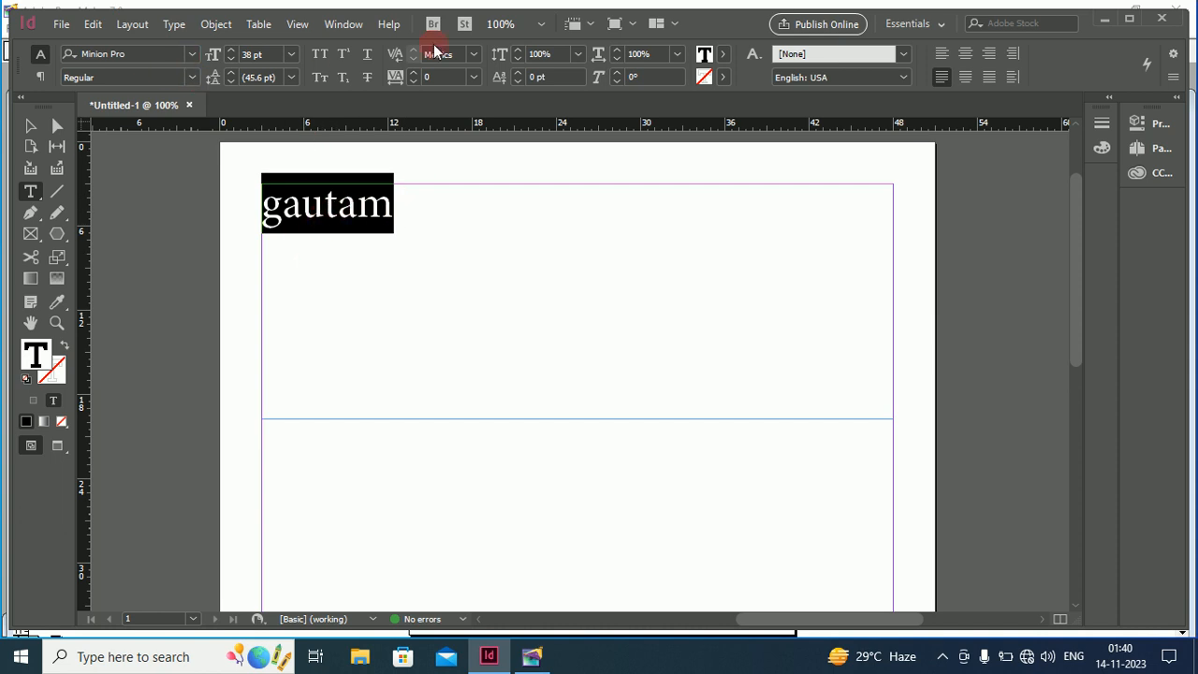
# Apply magenta to both the fill and the stroke of gautam
pyautogui.click(725, 55)
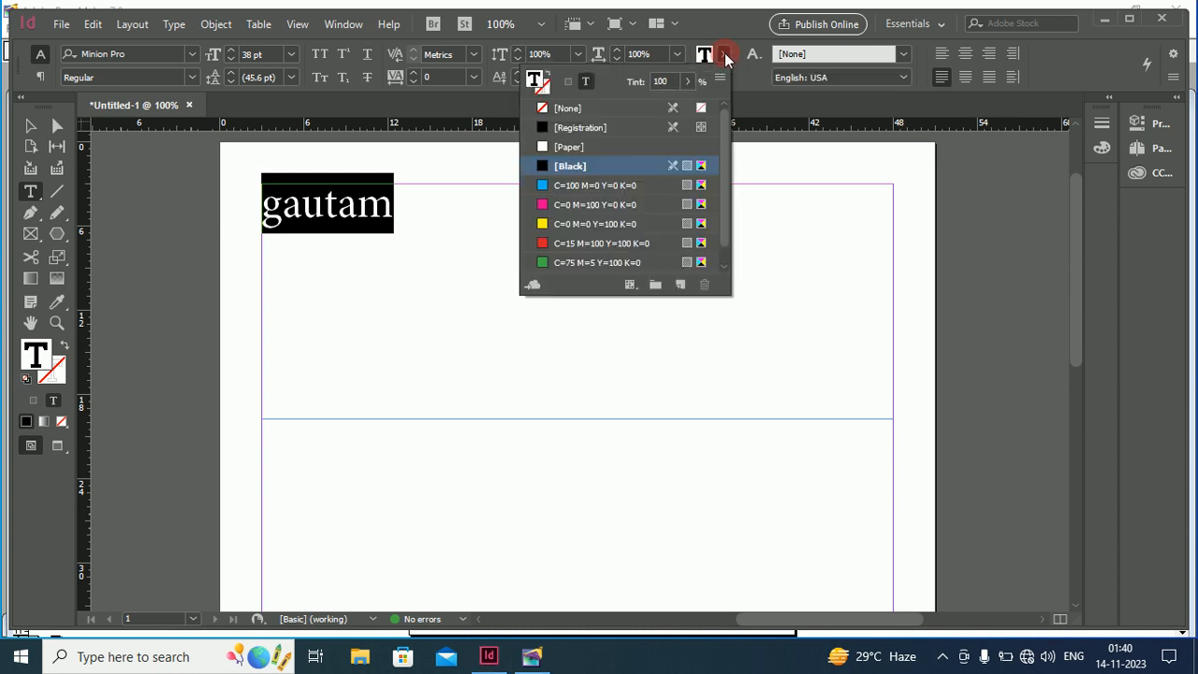
pyautogui.click(541, 204)
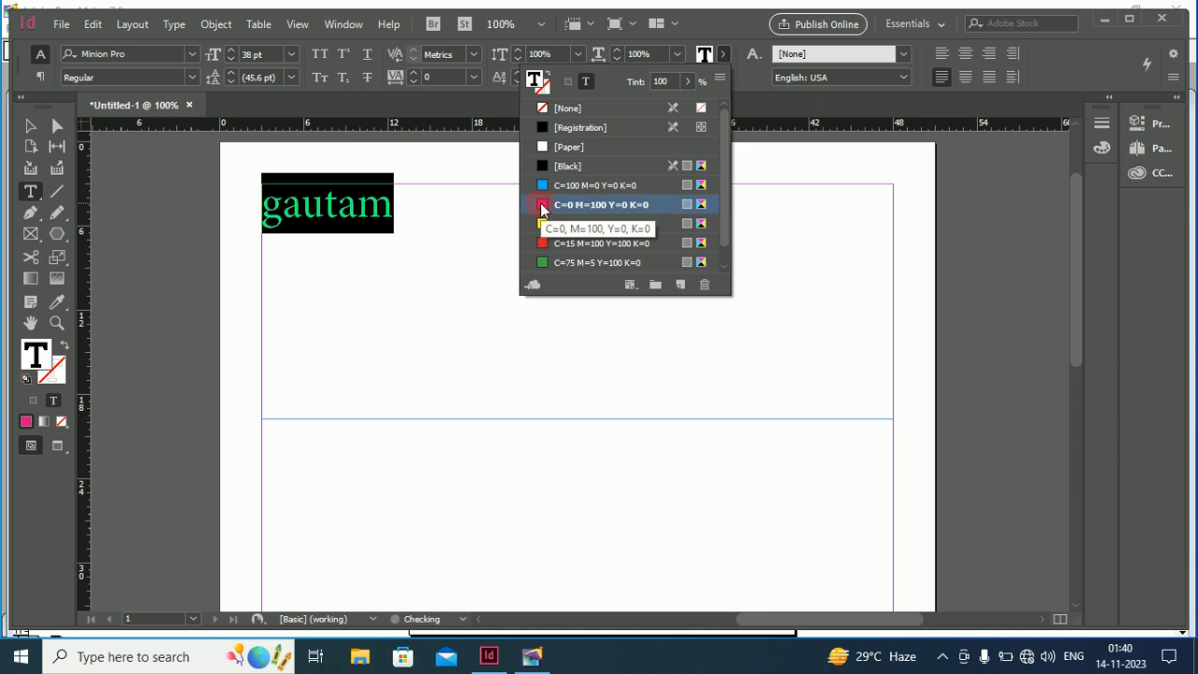
pyautogui.click(408, 209)
pyautogui.moveTo(399, 211); pyautogui.dragTo(261, 211)
pyautogui.click(721, 79)
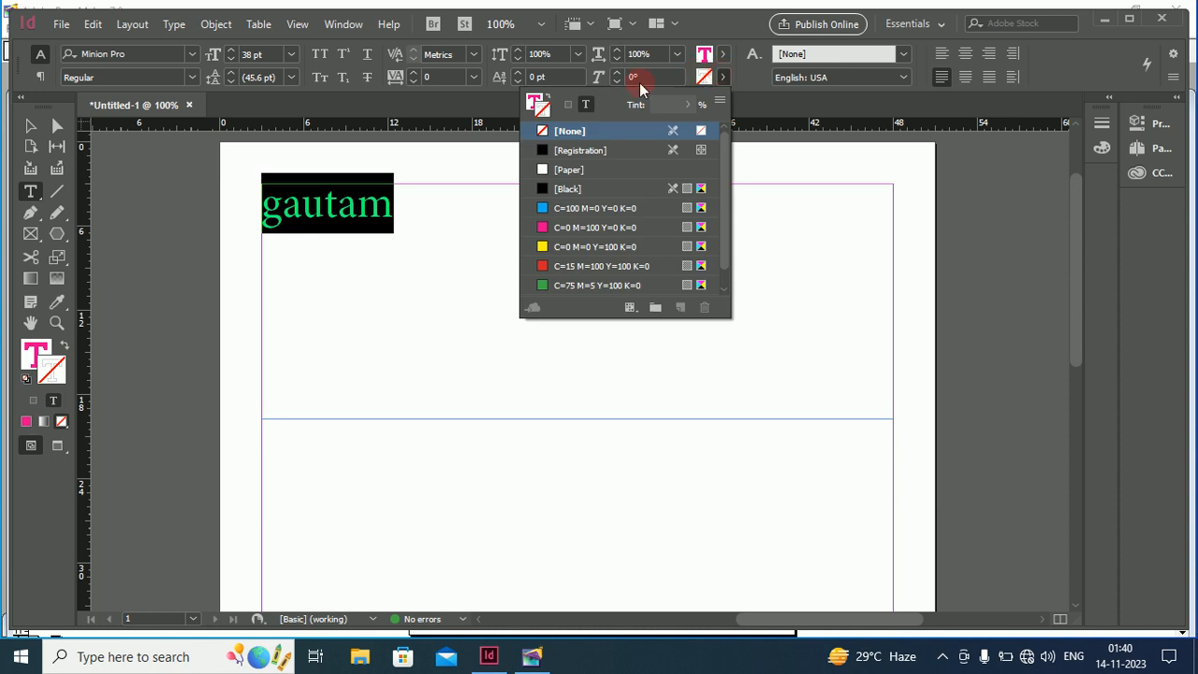
pyautogui.click(546, 232)
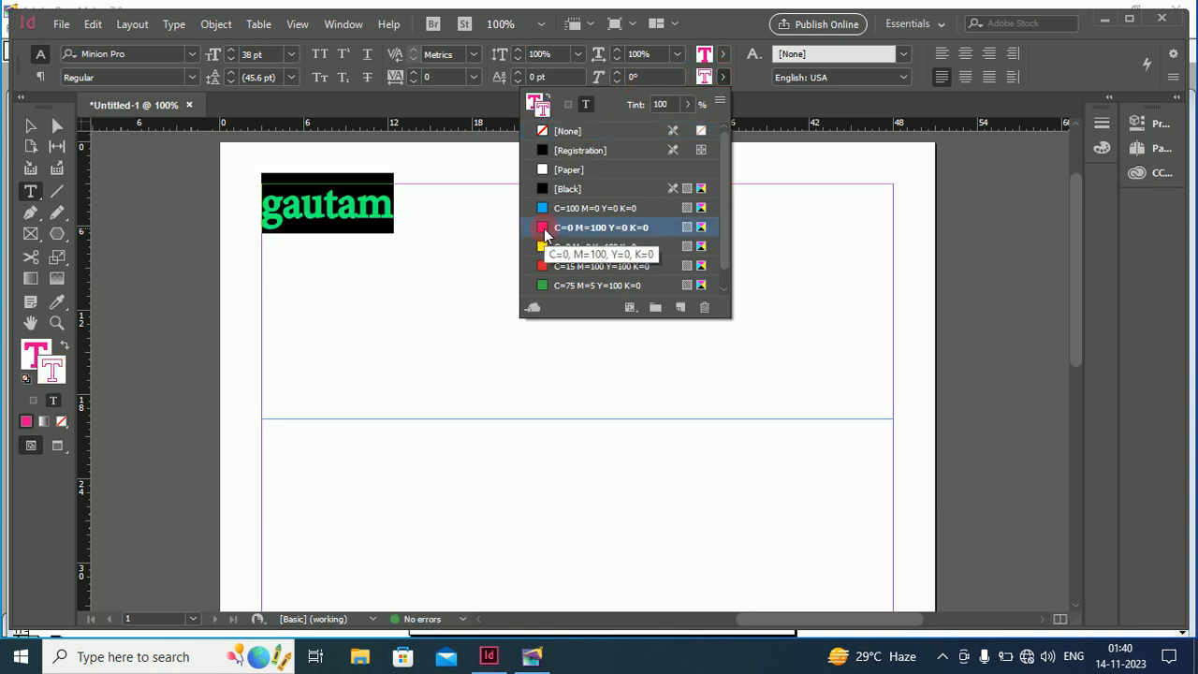
pyautogui.click(394, 222)
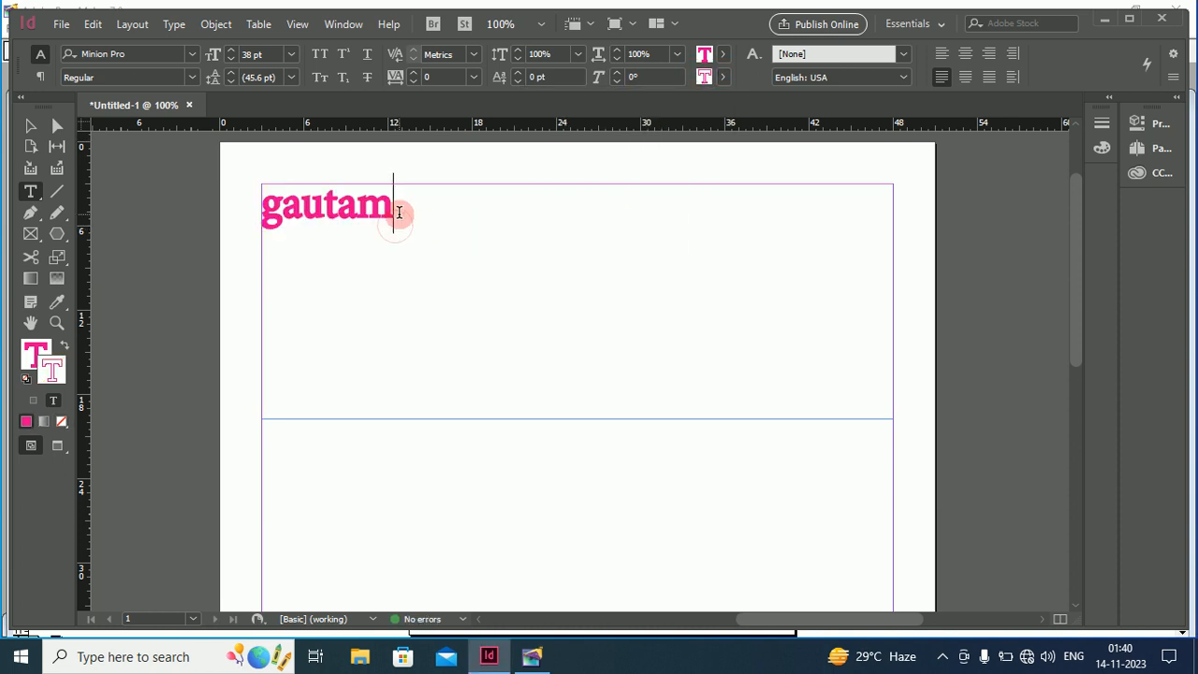
pyautogui.moveTo(394, 222); pyautogui.dragTo(261, 221)
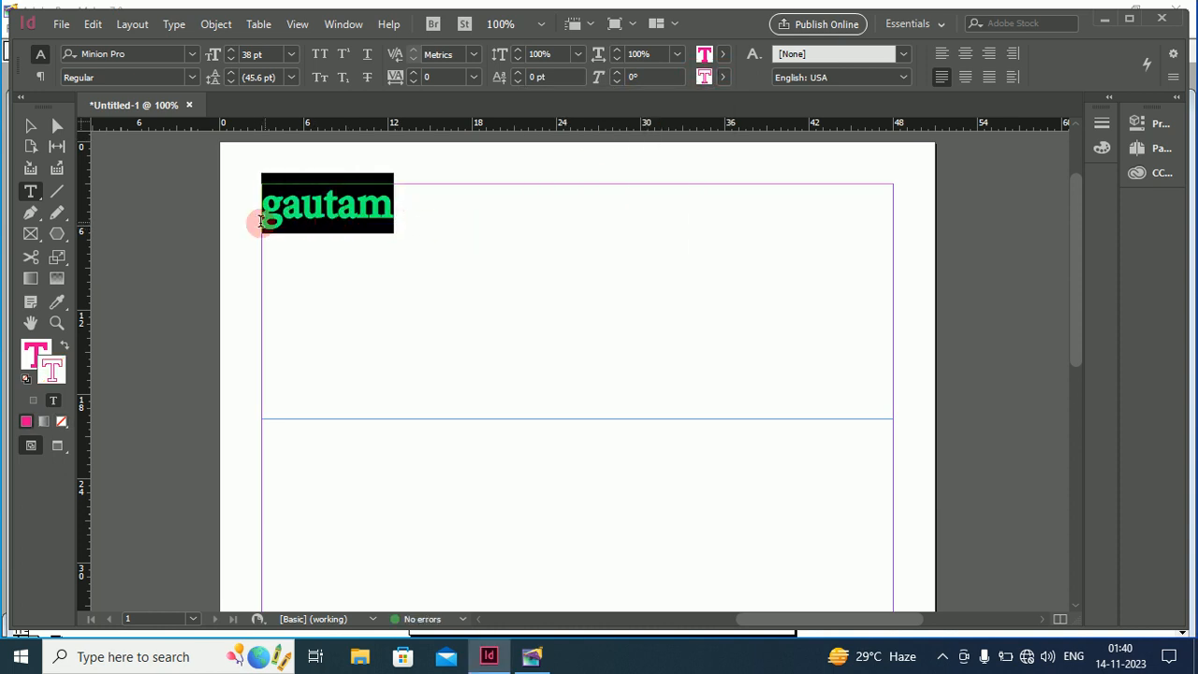
# Change gautam's stroke colour from magenta to cyan
pyautogui.click(722, 76)
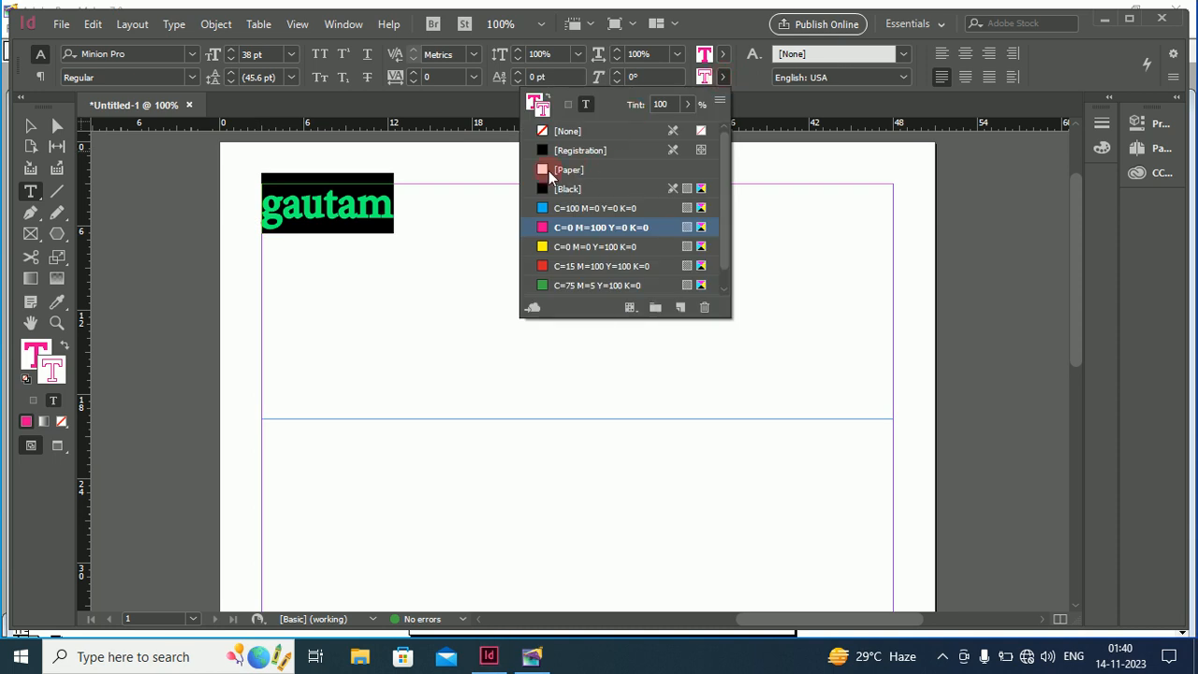
pyautogui.click(541, 211)
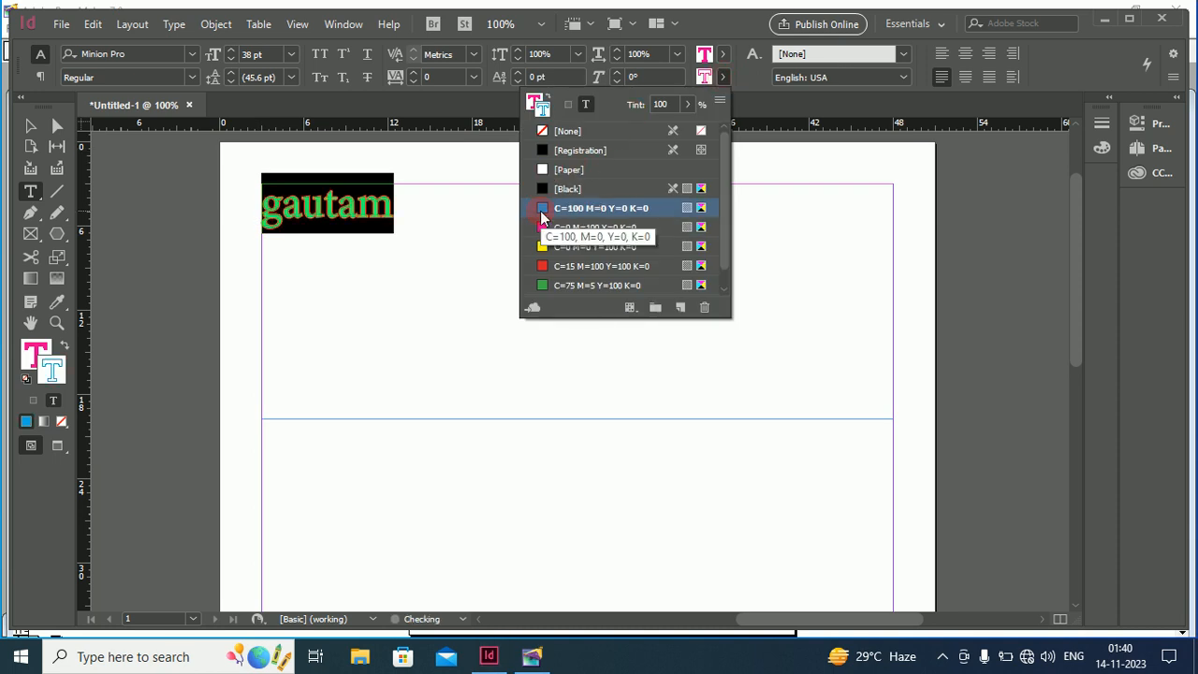
pyautogui.click(437, 225)
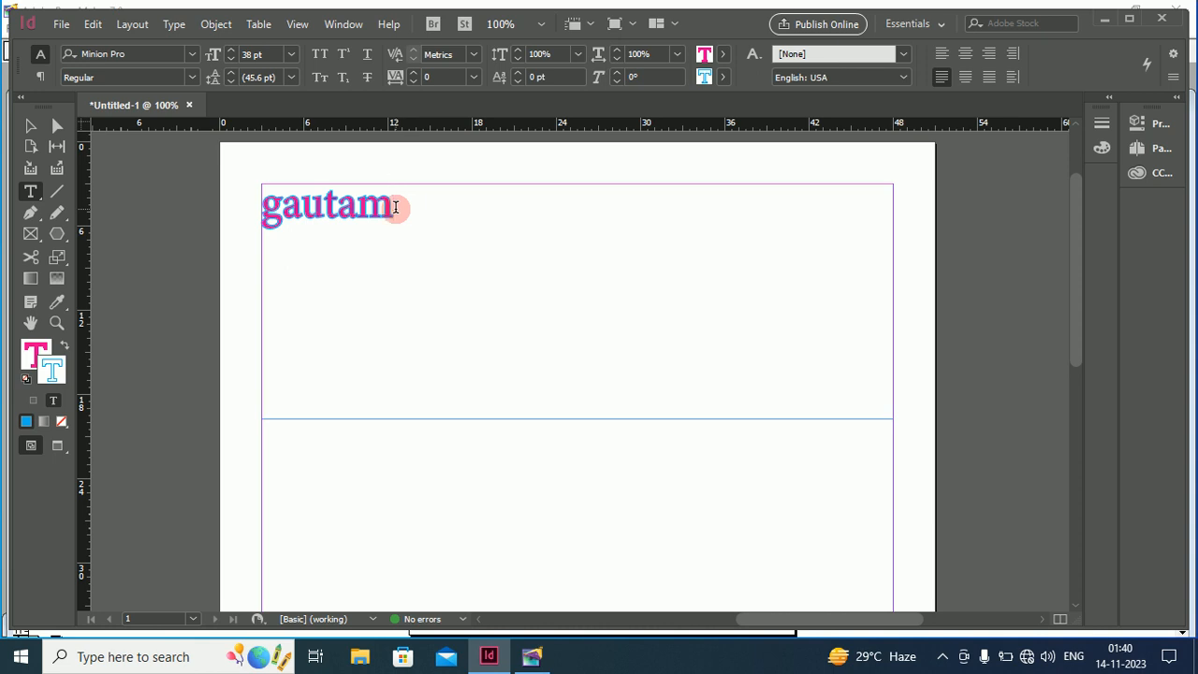
pyautogui.moveTo(395, 206); pyautogui.dragTo(258, 203)
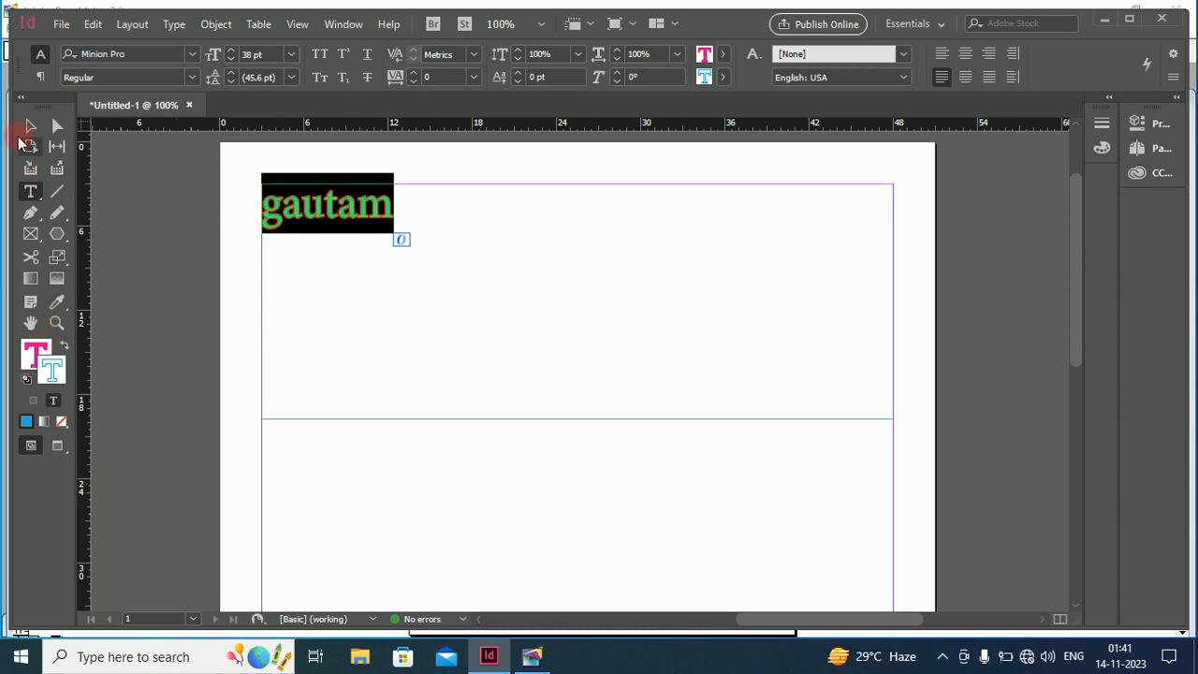
# Swap fill and stroke, then set the fill to pure blue #0000ff
pyautogui.click(64, 343)
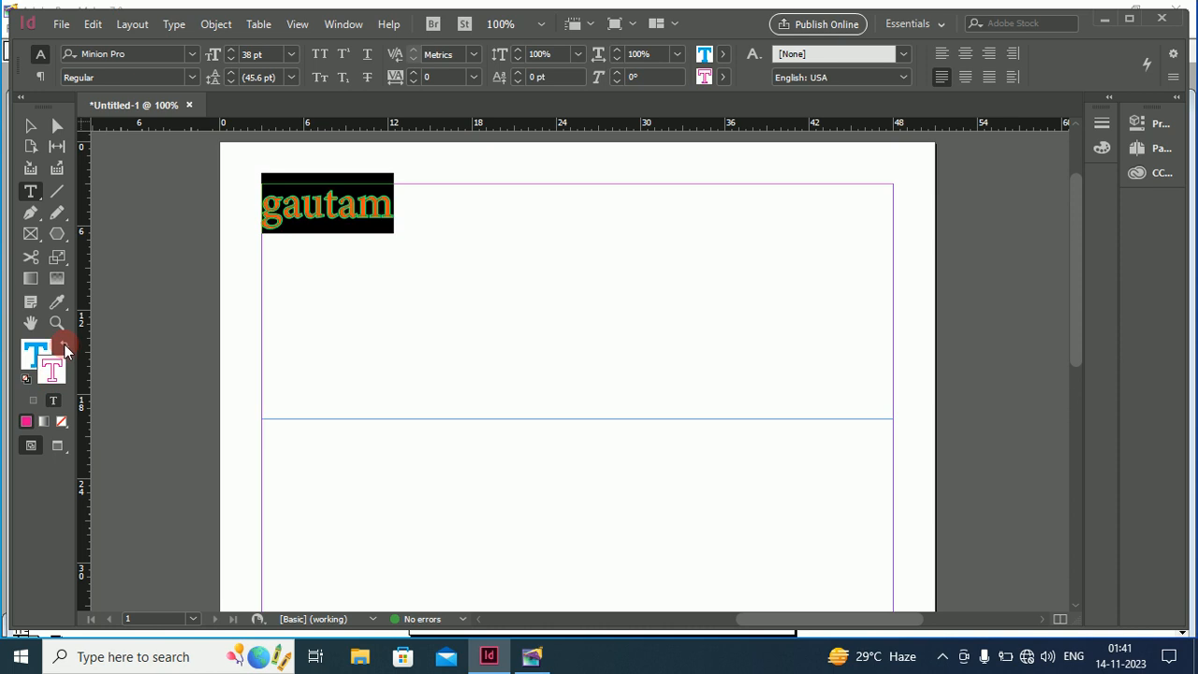
pyautogui.doubleClick(47, 352)
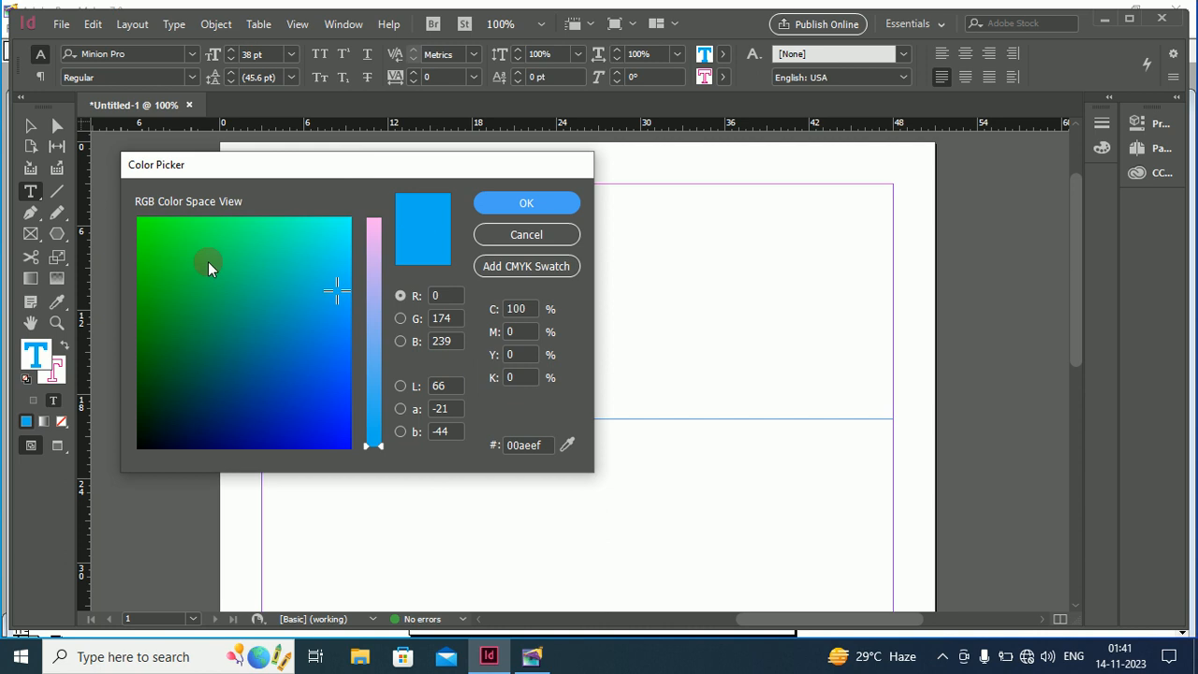
pyautogui.click(341, 444)
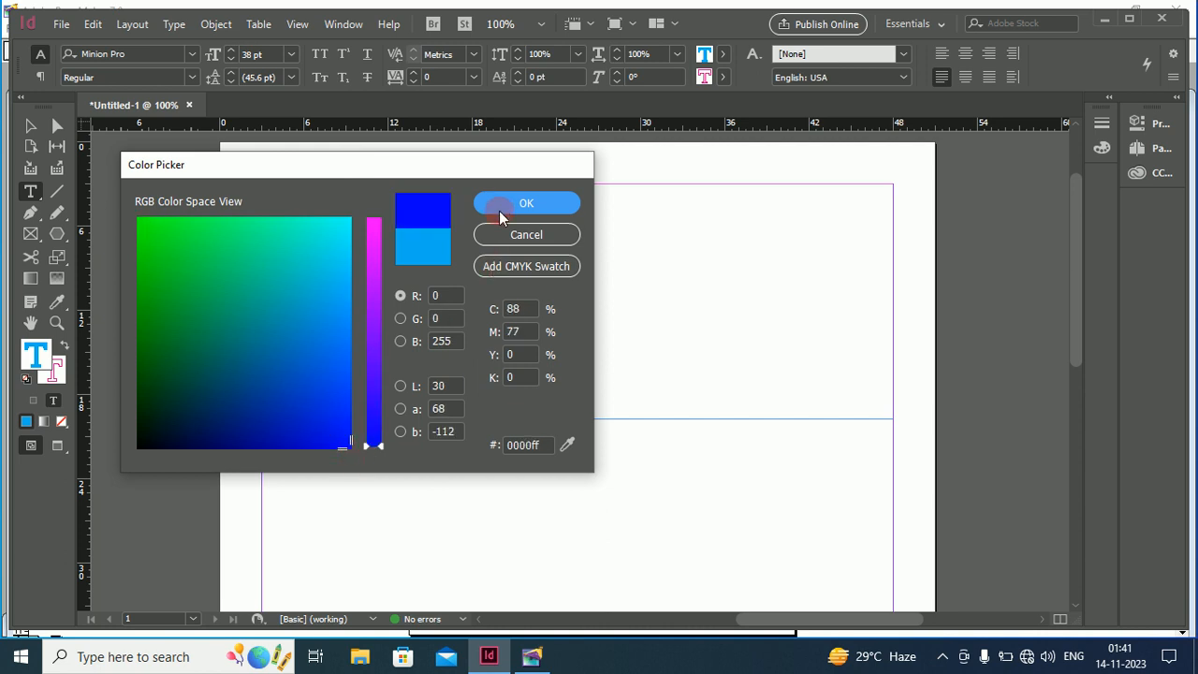
pyautogui.click(524, 202)
pyautogui.click(439, 200)
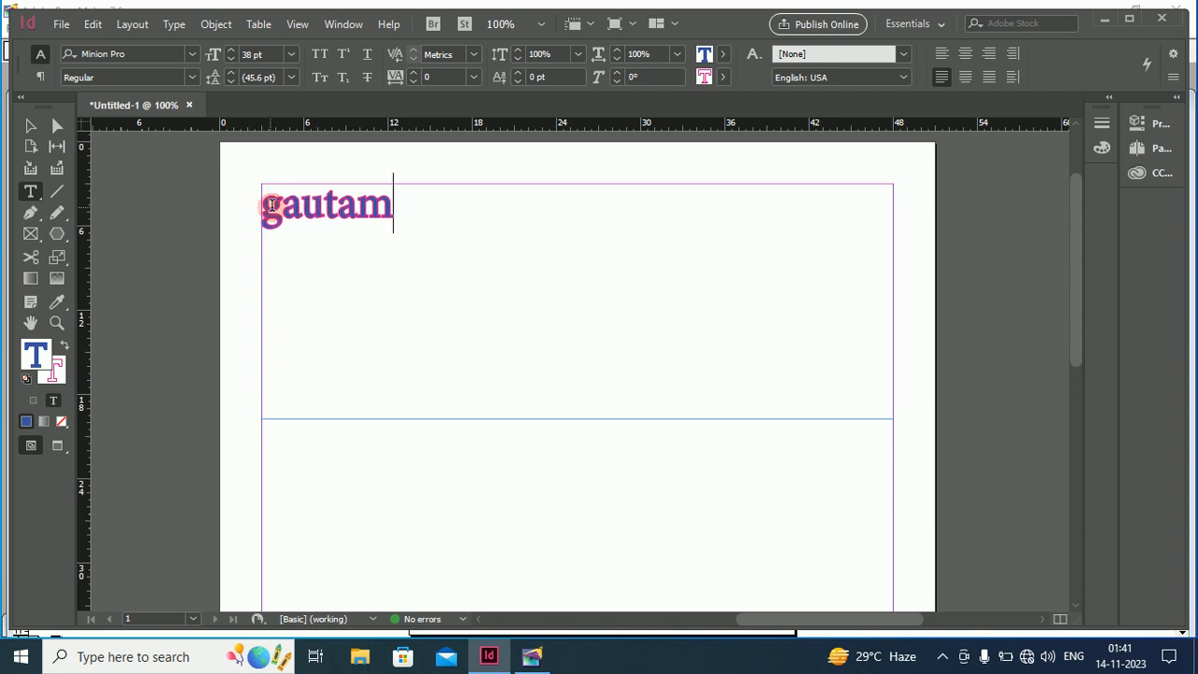
pyautogui.moveTo(401, 203); pyautogui.dragTo(247, 212)
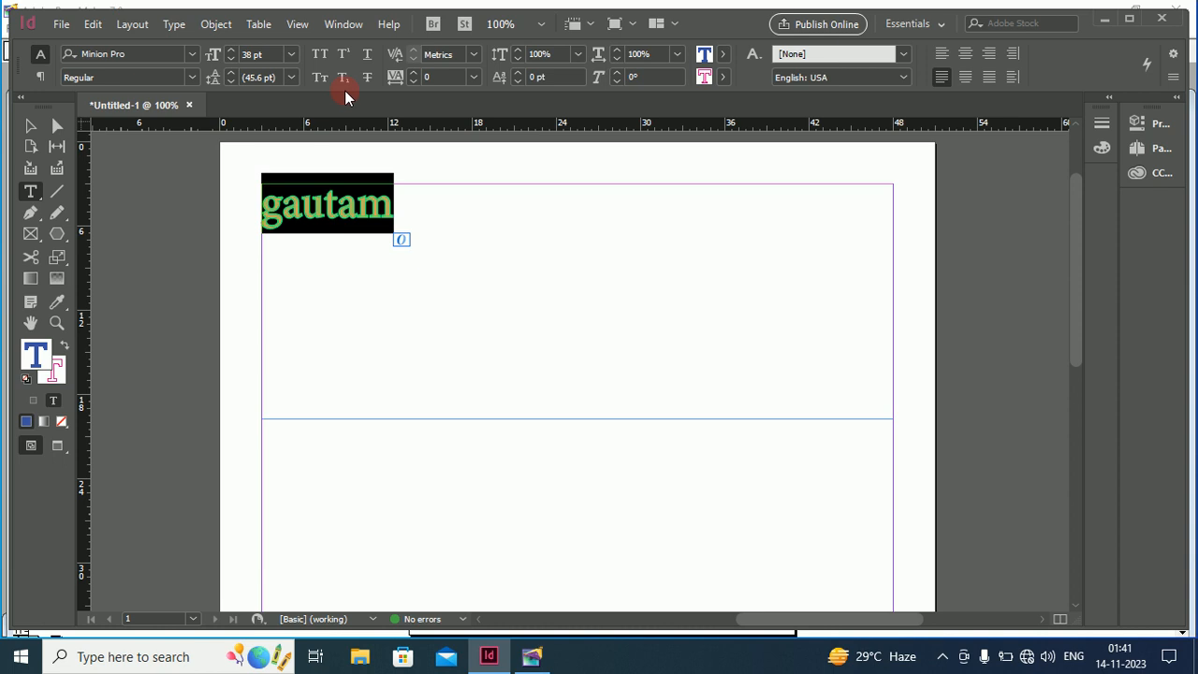
# Change gautam's font from Minion Pro to Showcard Gothic
pyautogui.click(175, 25)
pyautogui.click(175, 26)
pyautogui.click(175, 25)
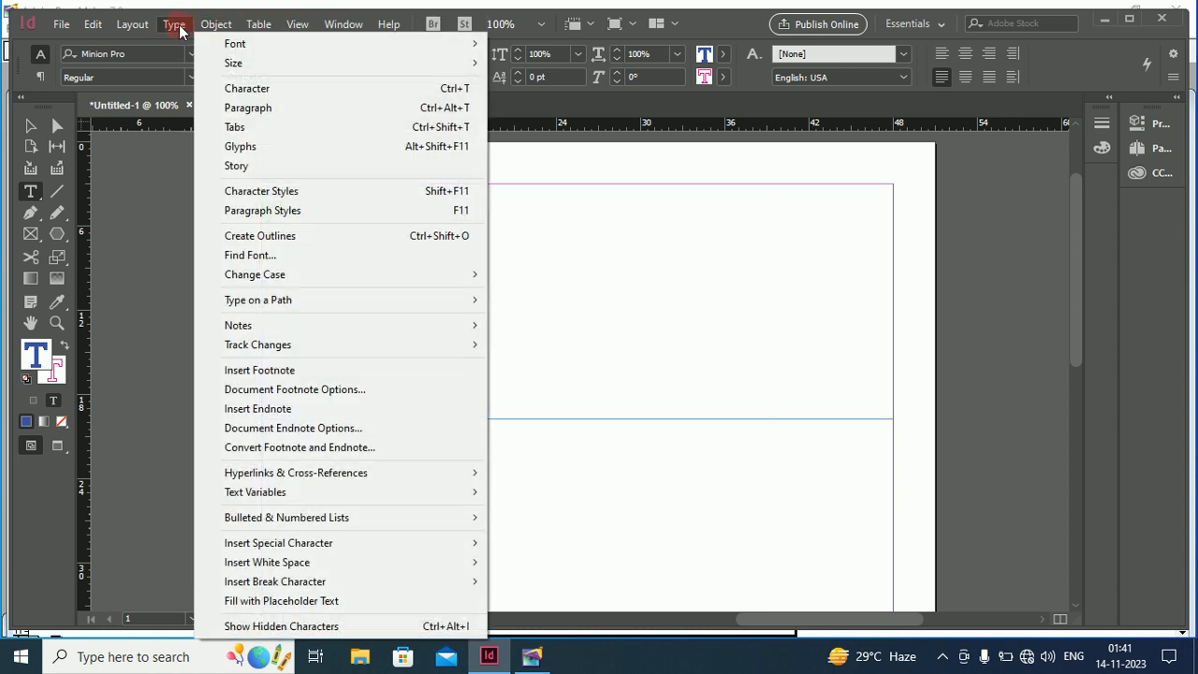
pyautogui.moveTo(249, 51)
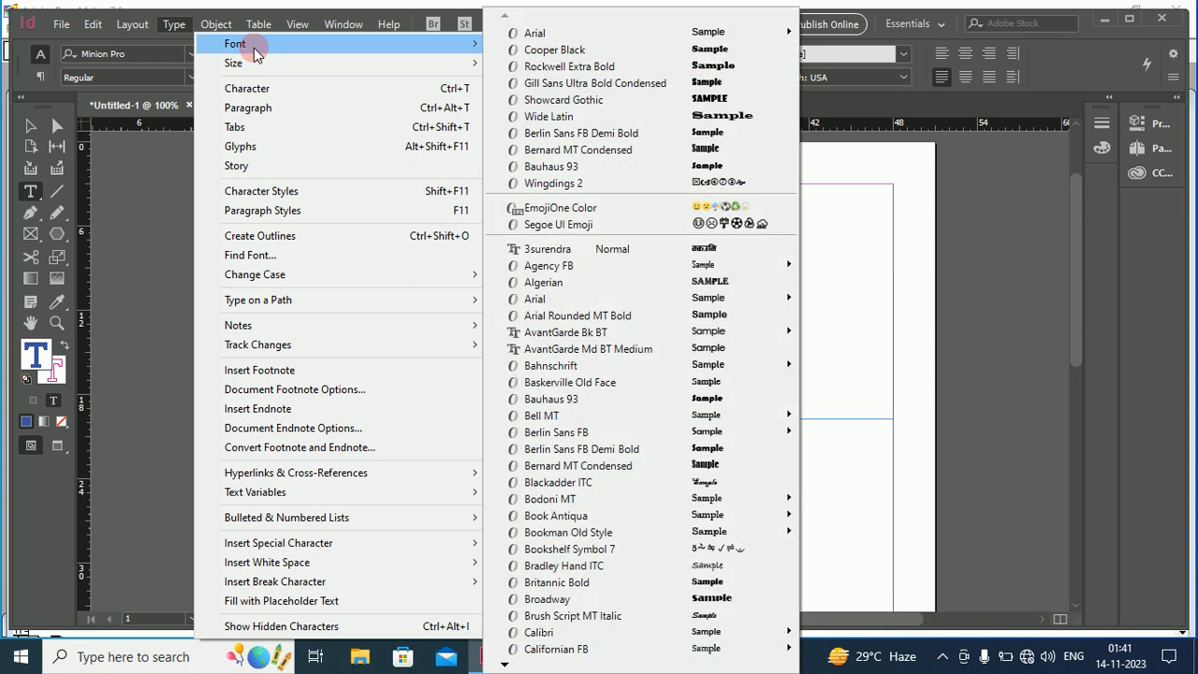
pyautogui.click(642, 99)
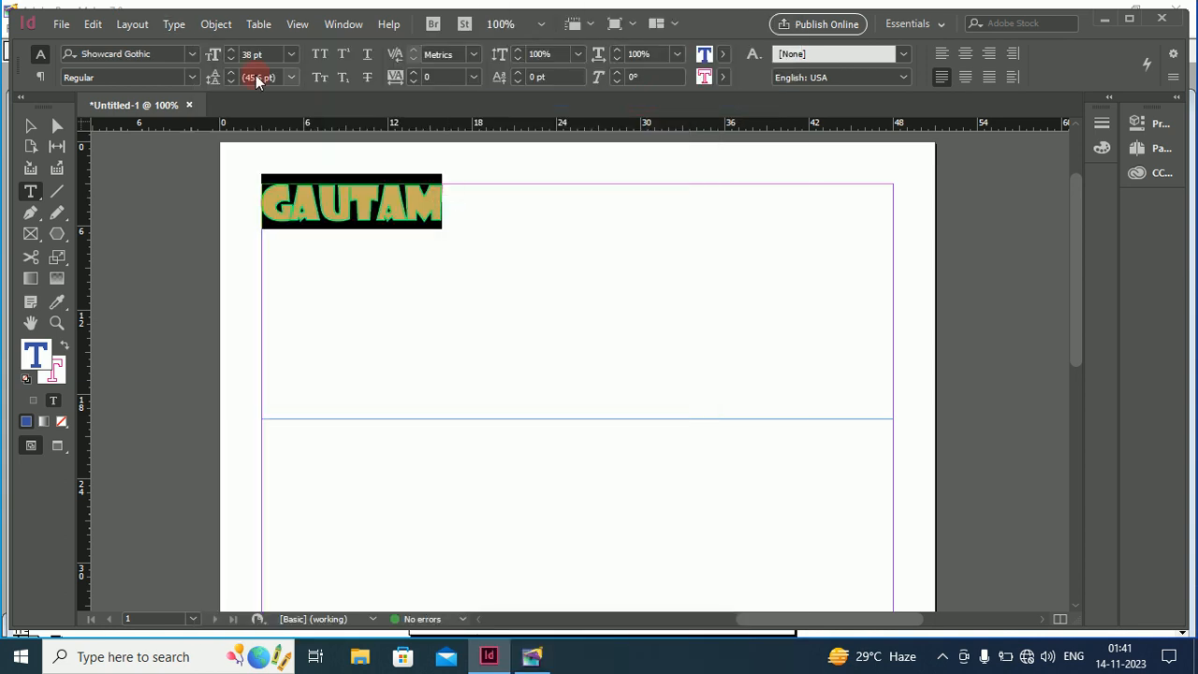
# Resize GAUTAM to 30 pt
pyautogui.click(173, 24)
pyautogui.moveTo(215, 23)
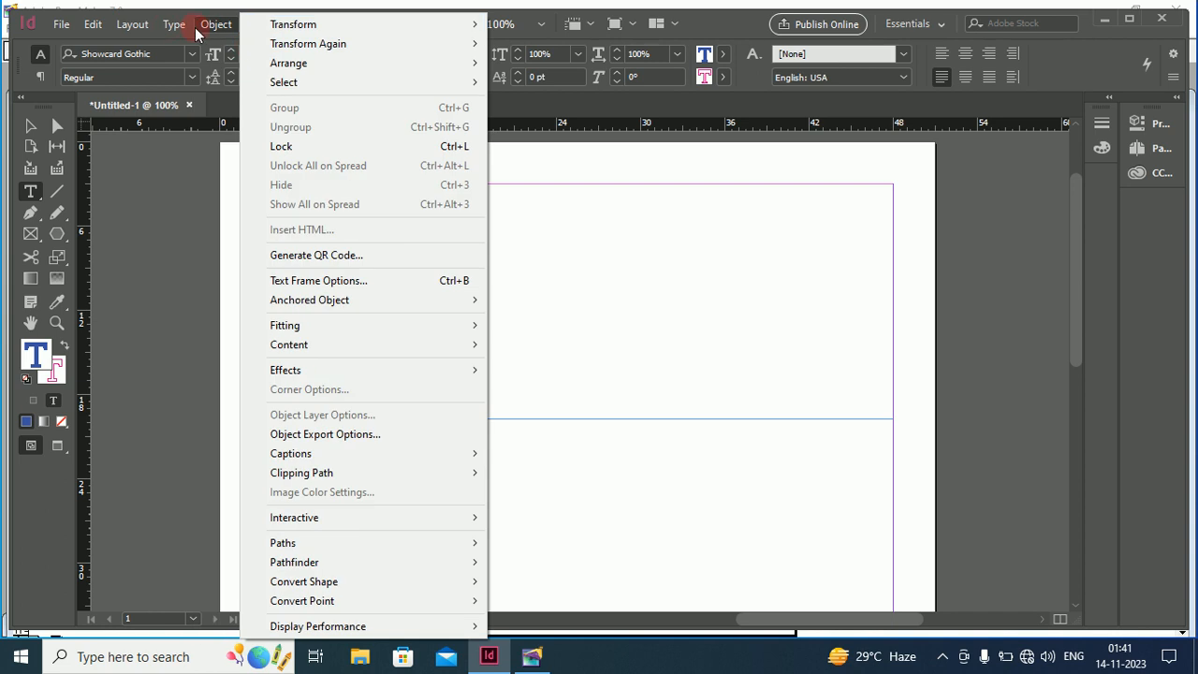
pyautogui.moveTo(174, 24)
pyautogui.moveTo(234, 63)
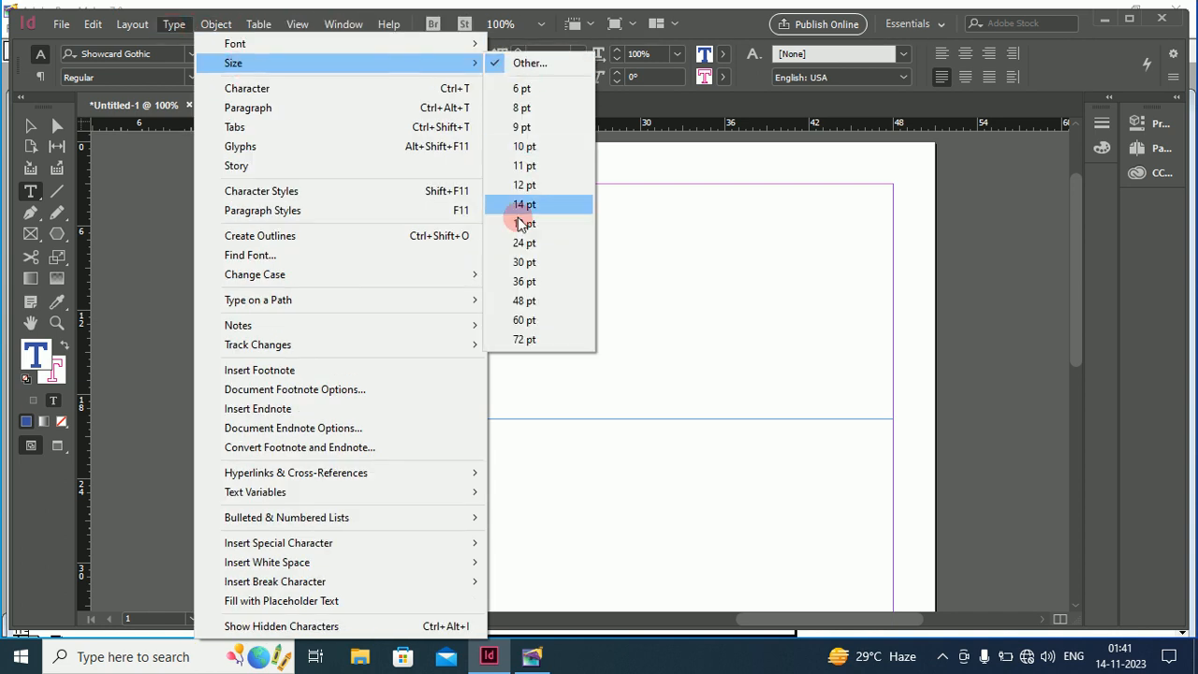
pyautogui.click(521, 263)
# Show the Type menu's Bulleted & Numbered Lists submenu
pyautogui.click(173, 26)
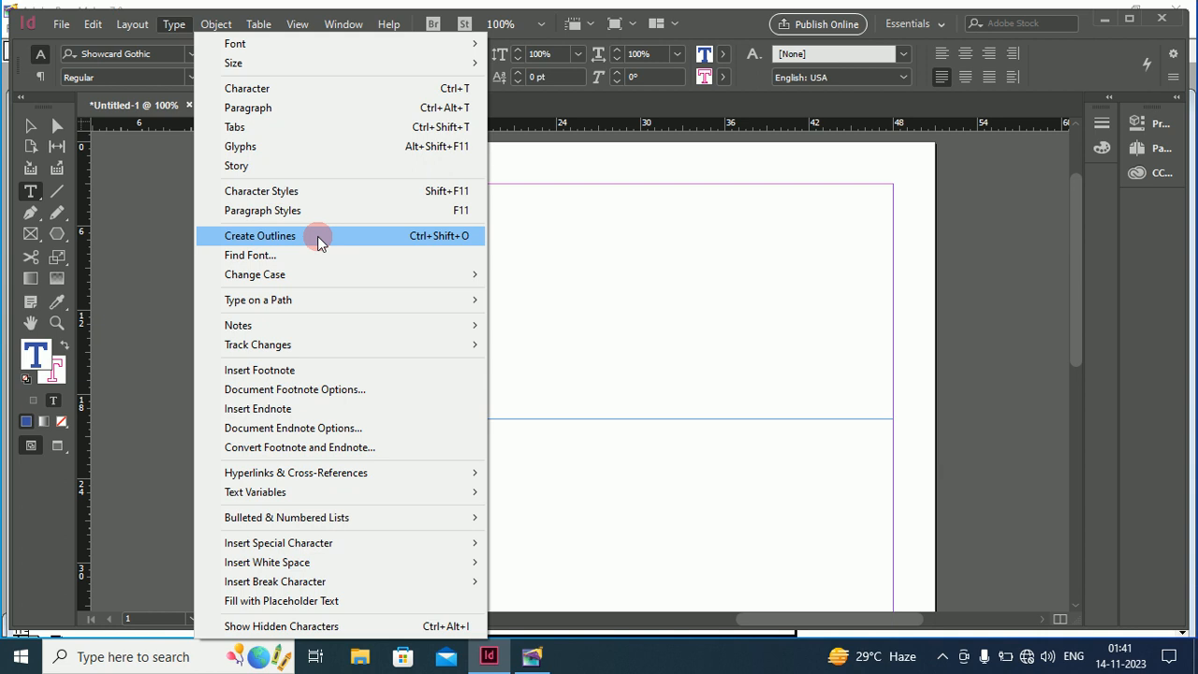
pyautogui.moveTo(312, 301)
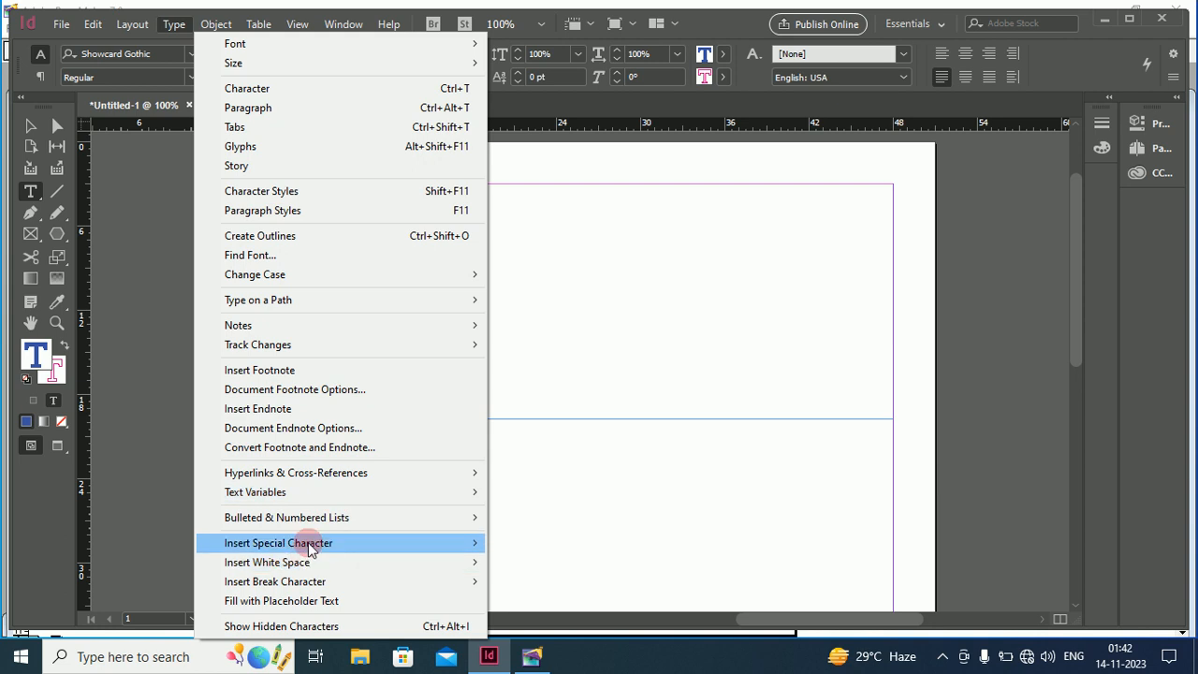
pyautogui.moveTo(311, 547)
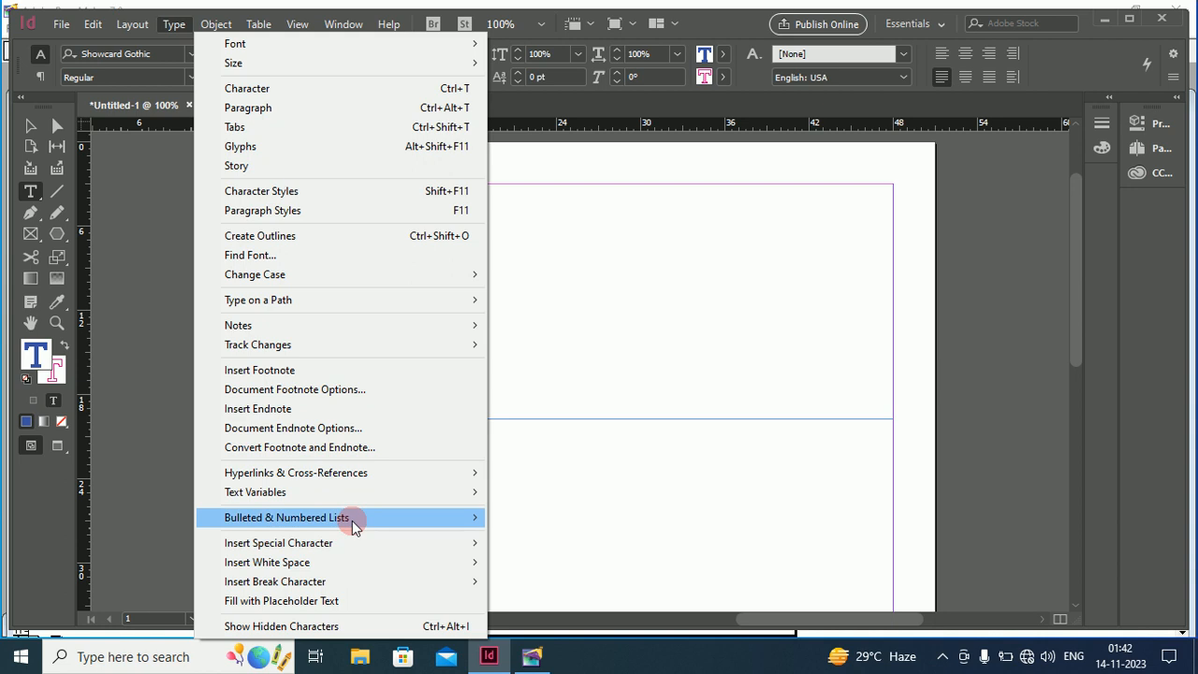
pyautogui.moveTo(352, 521)
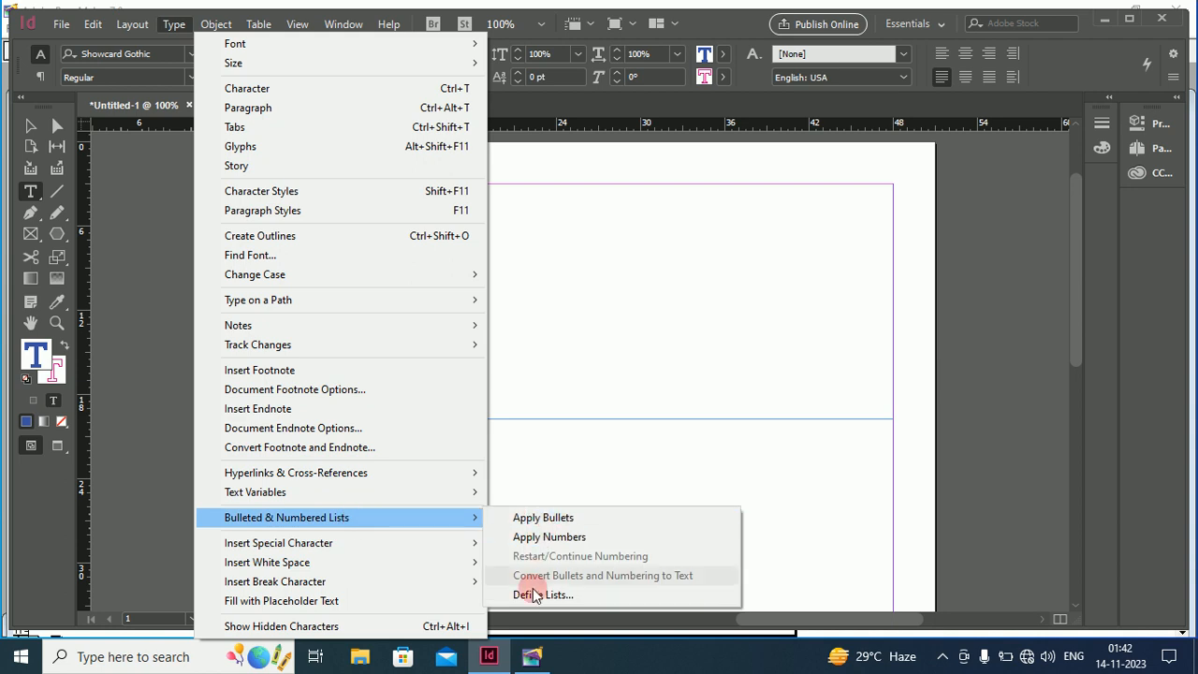
# Apply a round bullet to GAUTAM and reselect the whole word
pyautogui.click(547, 518)
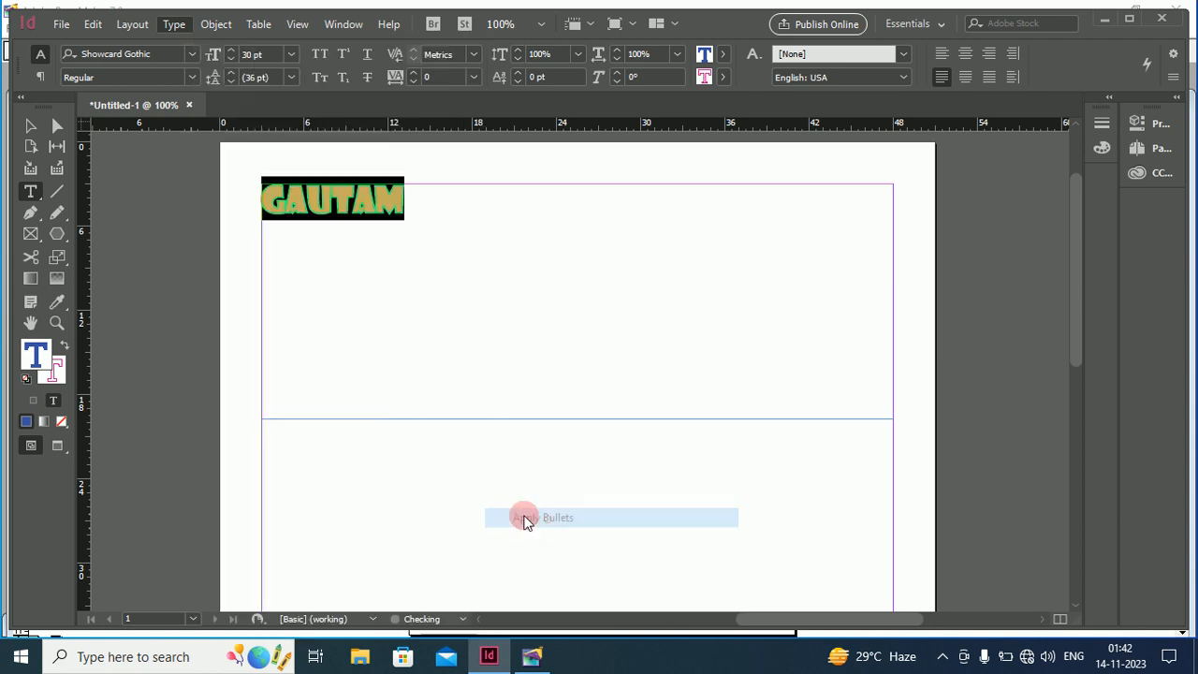
pyautogui.click(281, 194)
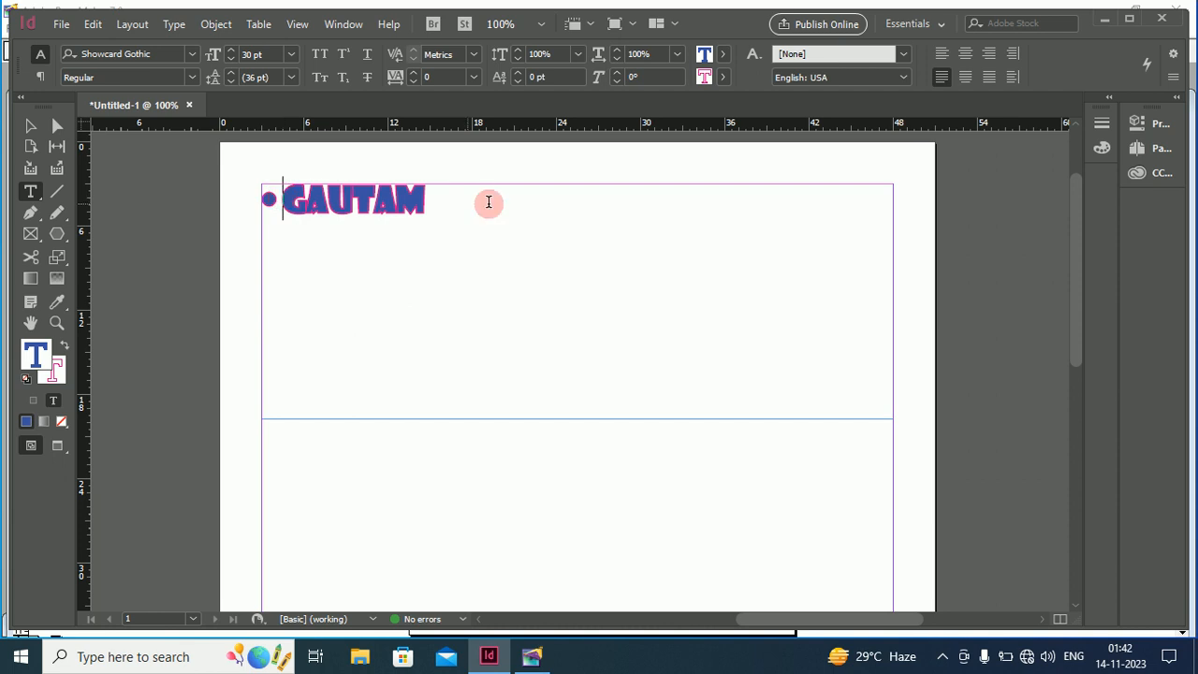
pyautogui.moveTo(436, 201); pyautogui.dragTo(260, 200)
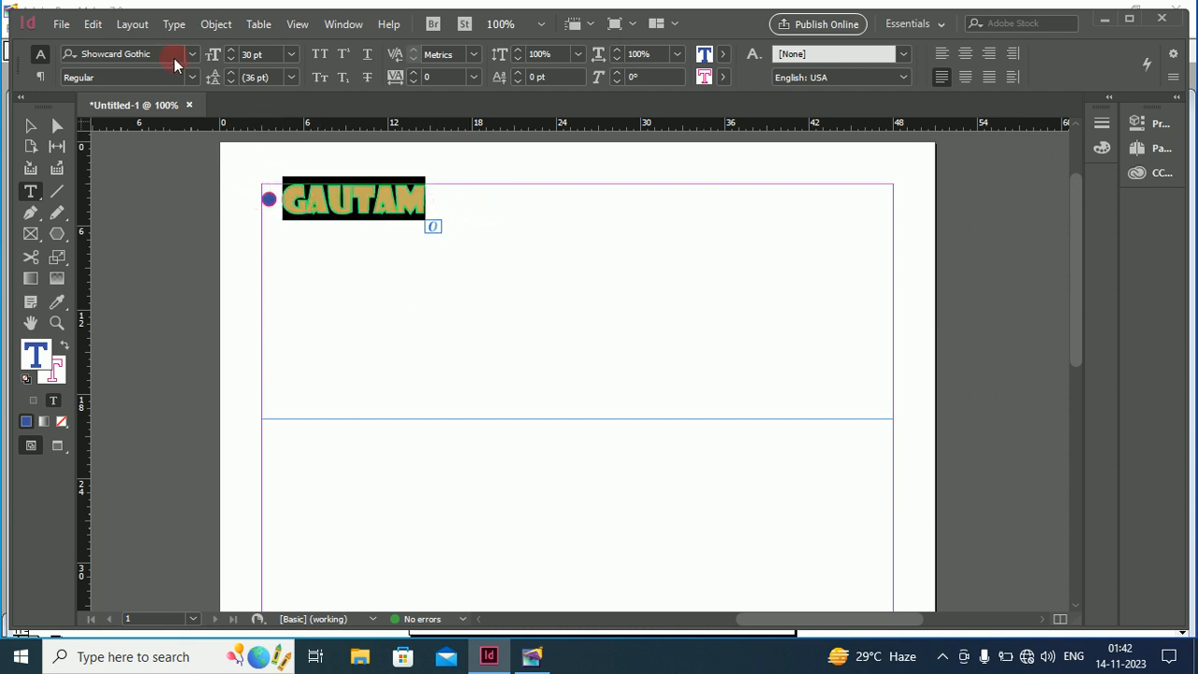
pyautogui.click(177, 27)
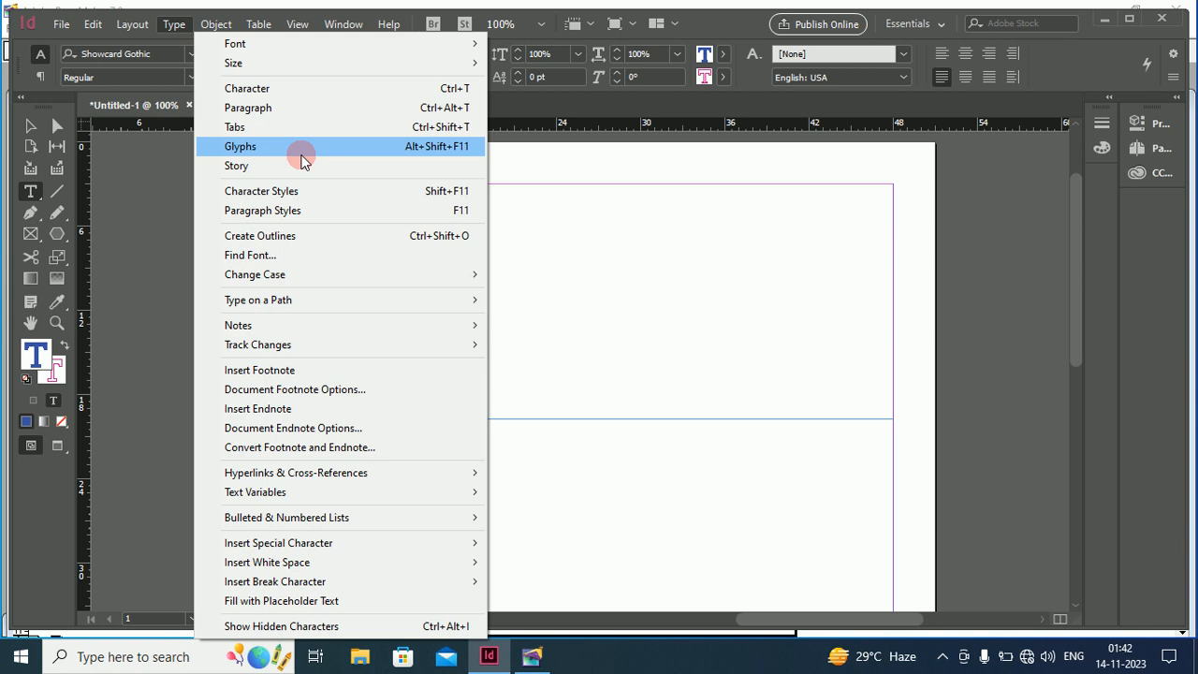
pyautogui.click(315, 93)
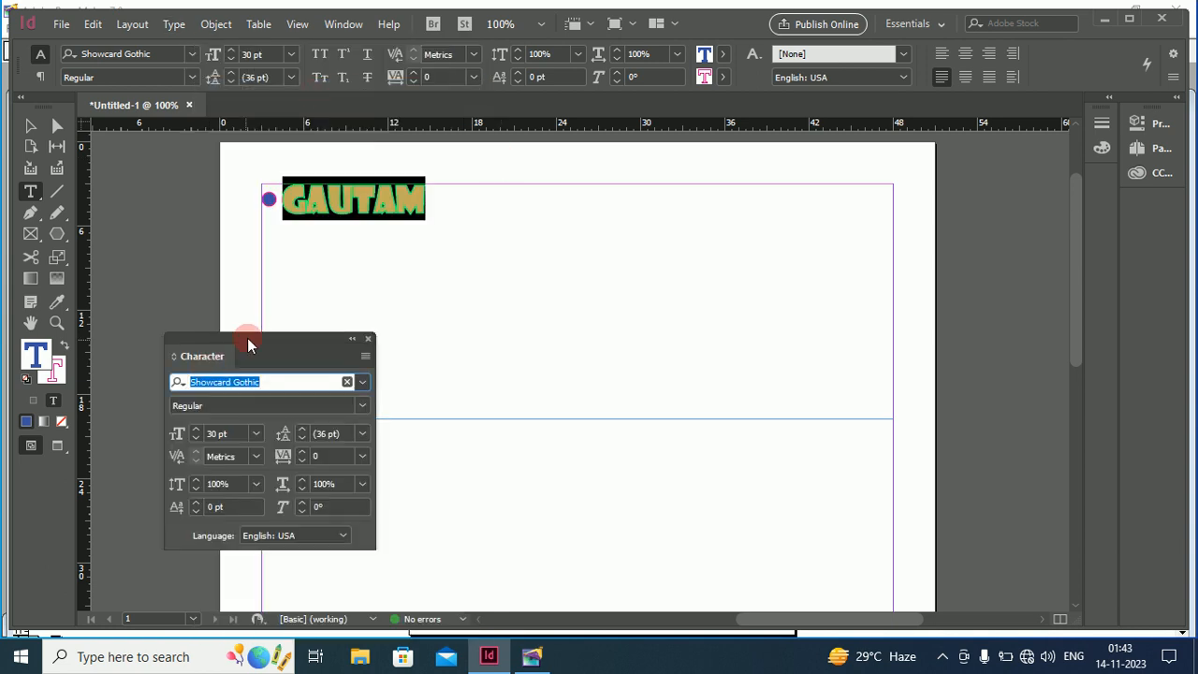
pyautogui.moveTo(248, 344); pyautogui.dragTo(539, 257)
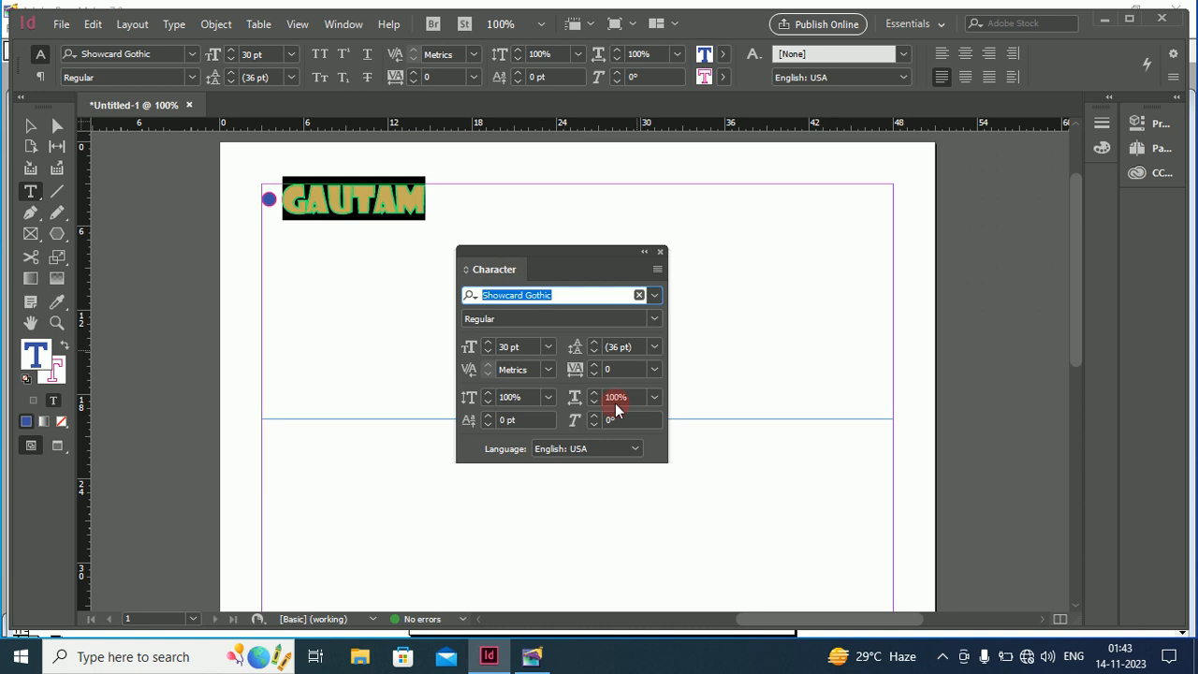
pyautogui.click(660, 252)
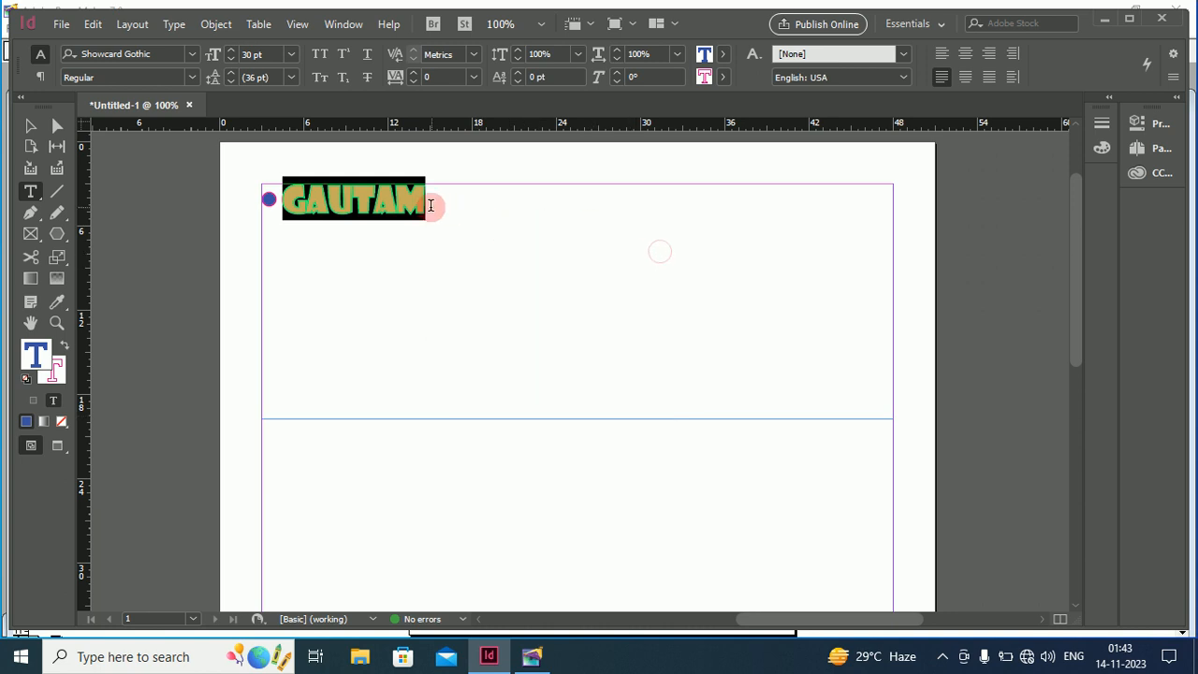
pyautogui.click(431, 204)
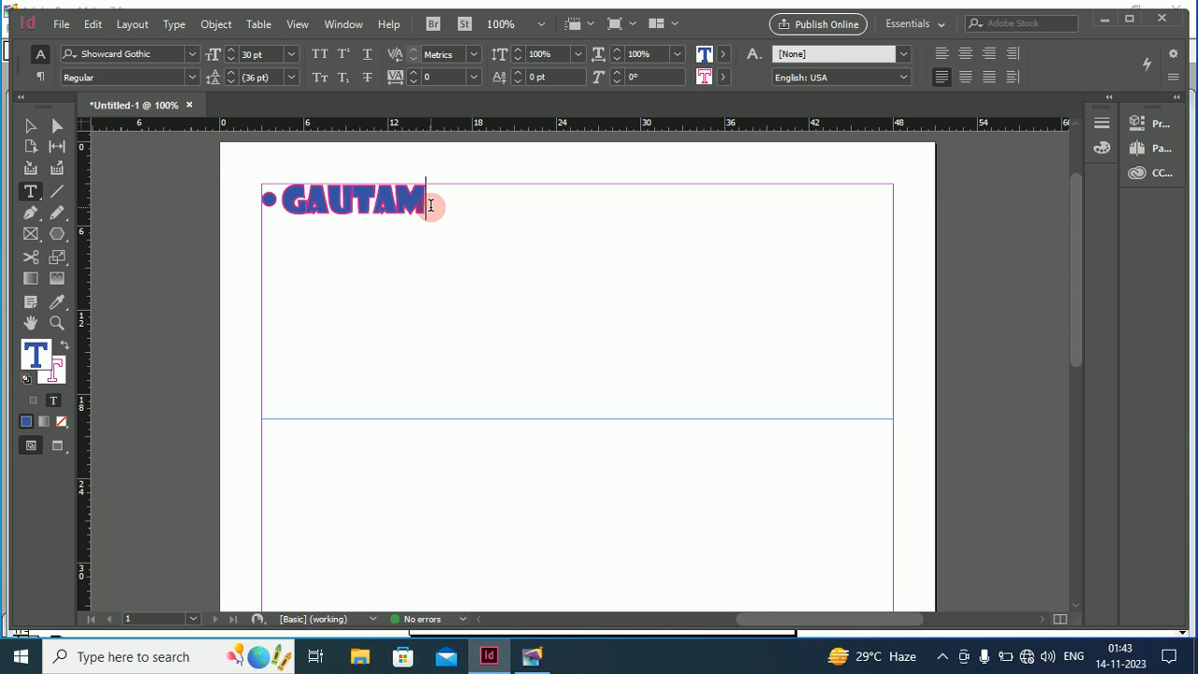
pyautogui.moveTo(430, 205); pyautogui.dragTo(279, 202)
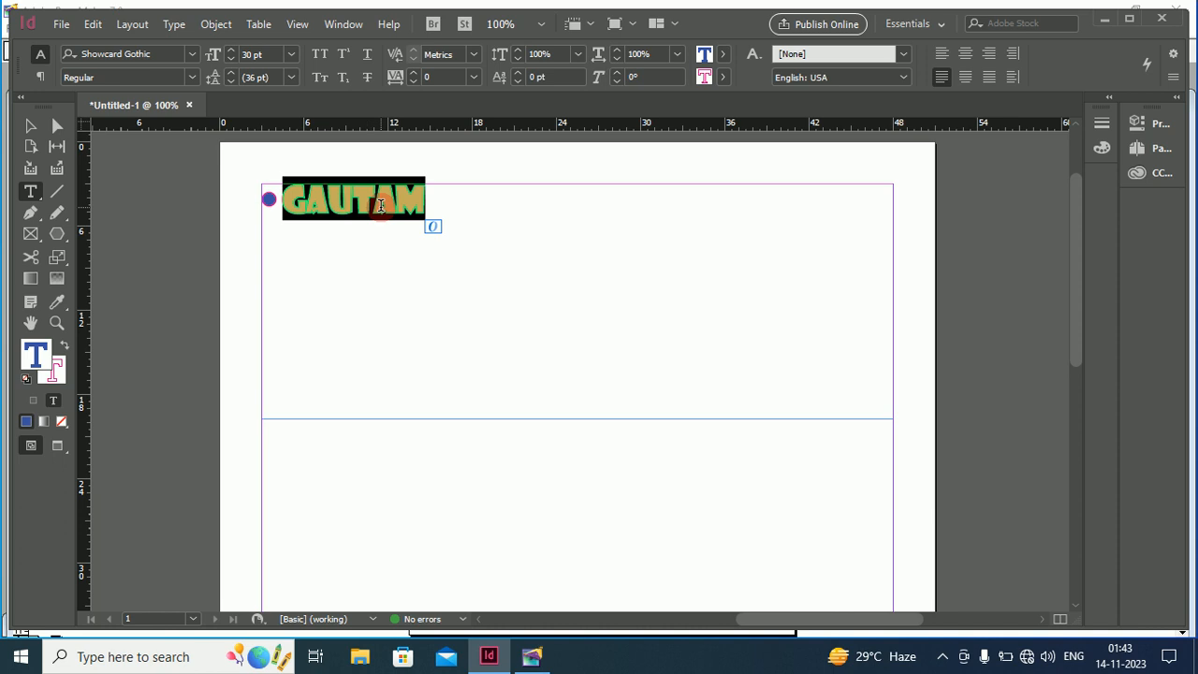
pyautogui.click(173, 24)
pyautogui.moveTo(172, 23)
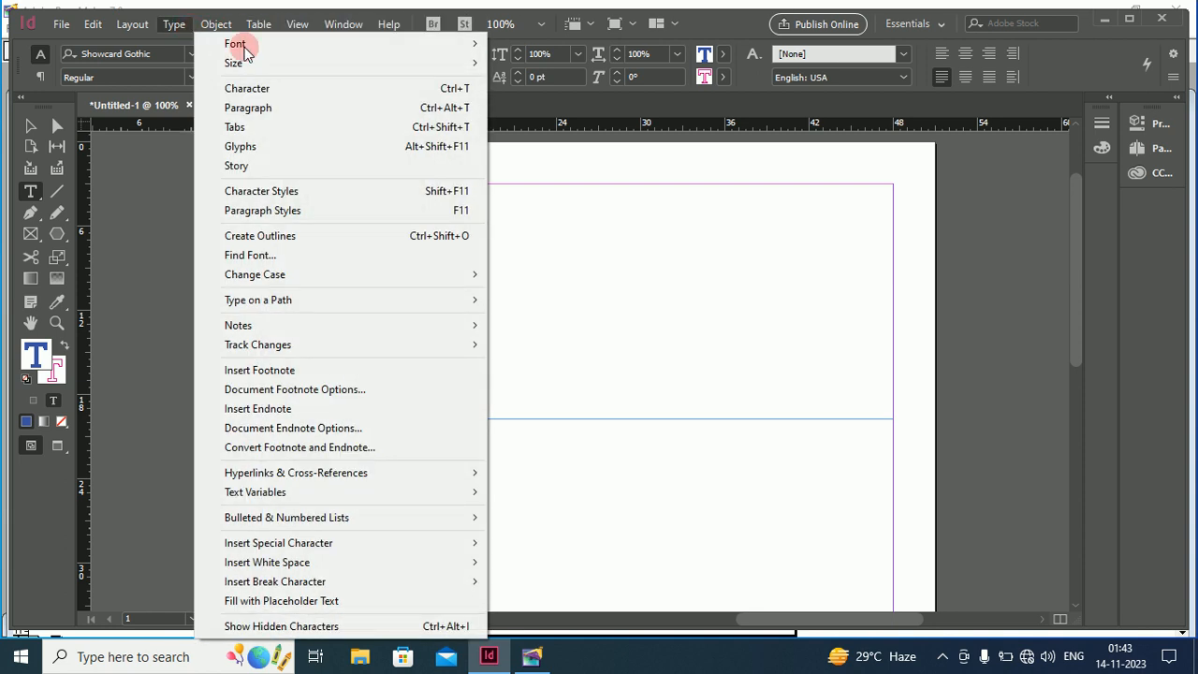
pyautogui.click(525, 220)
pyautogui.moveTo(426, 200); pyautogui.dragTo(291, 199)
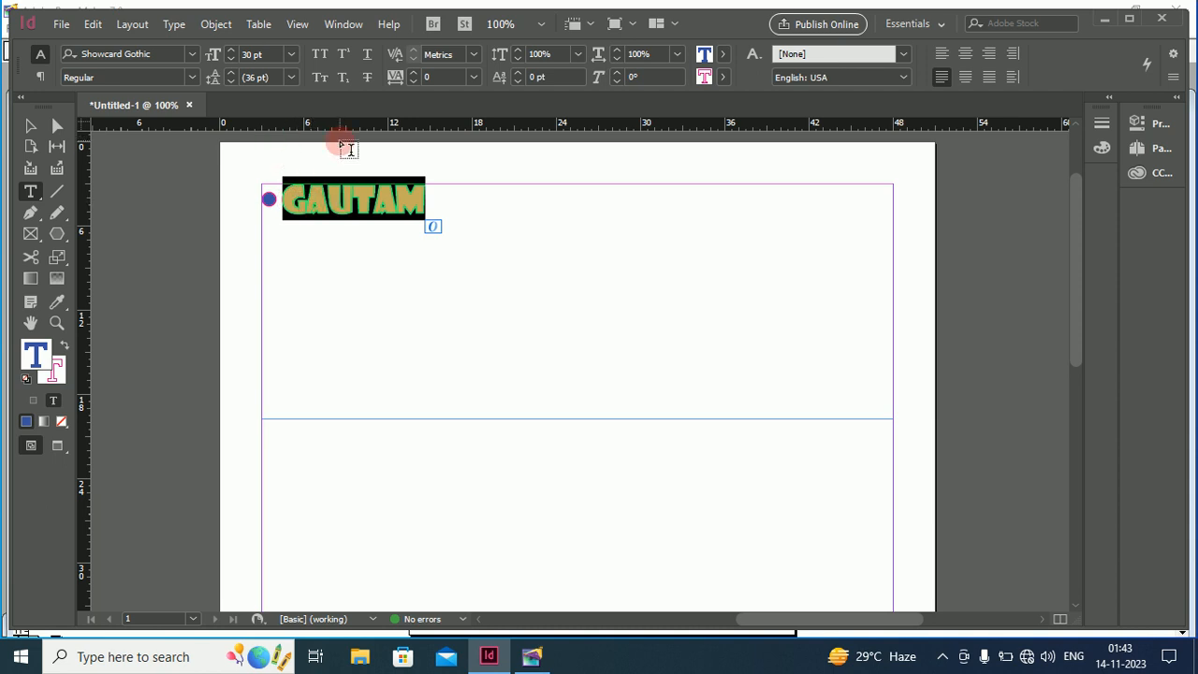
# Raise GAUTAM's font size to 47 pt in the Properties panel
pyautogui.click(344, 30)
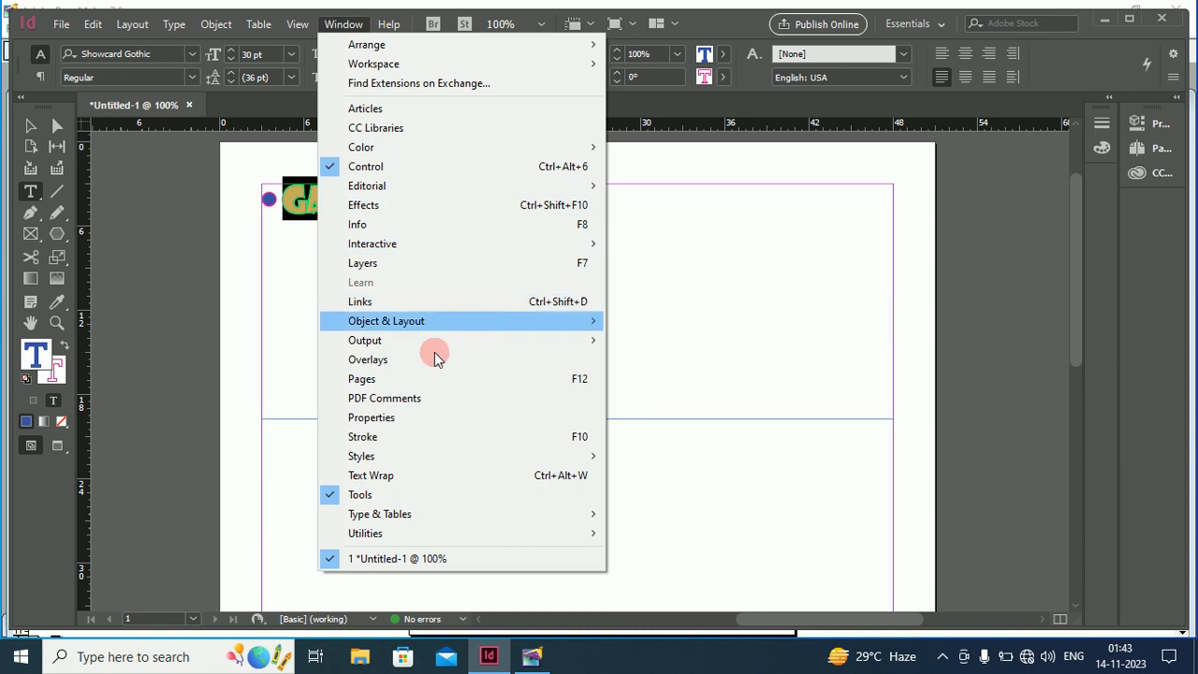
pyautogui.click(427, 417)
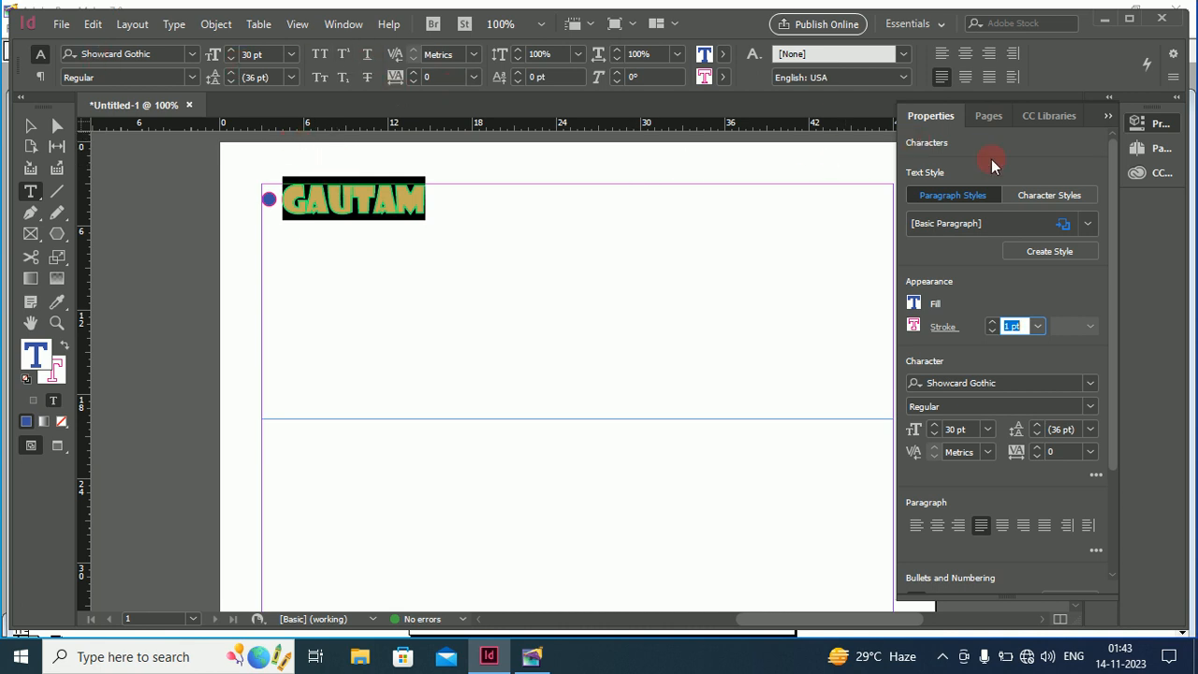
pyautogui.click(935, 425)
pyautogui.click(935, 425)
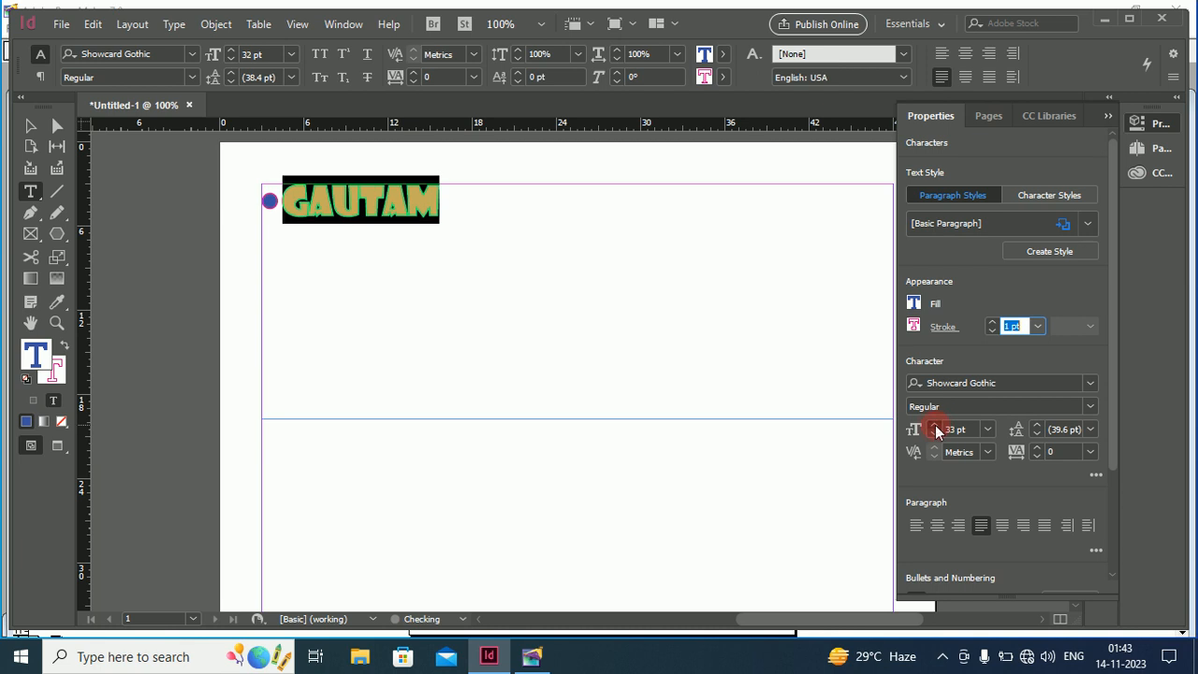
pyautogui.click(935, 425)
pyautogui.click(935, 424)
pyautogui.click(935, 425)
pyautogui.click(935, 424)
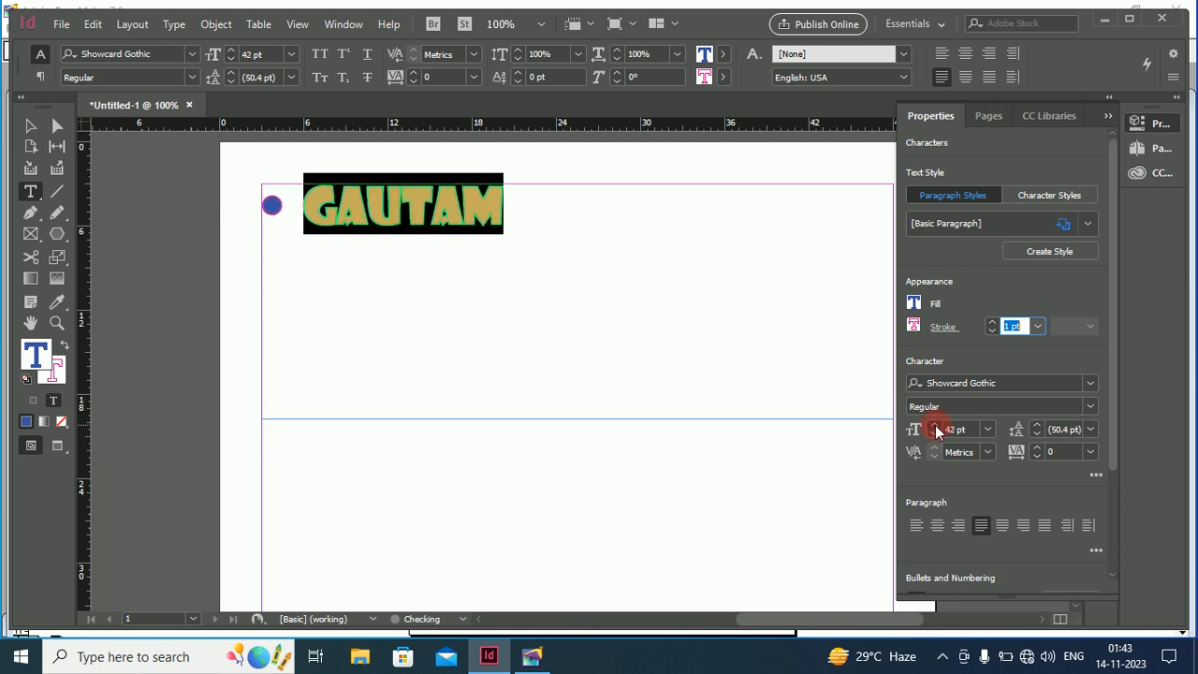
pyautogui.click(935, 425)
pyautogui.click(935, 424)
# Center GAUTAM on its line after trying left and right alignment
pyautogui.click(1019, 330)
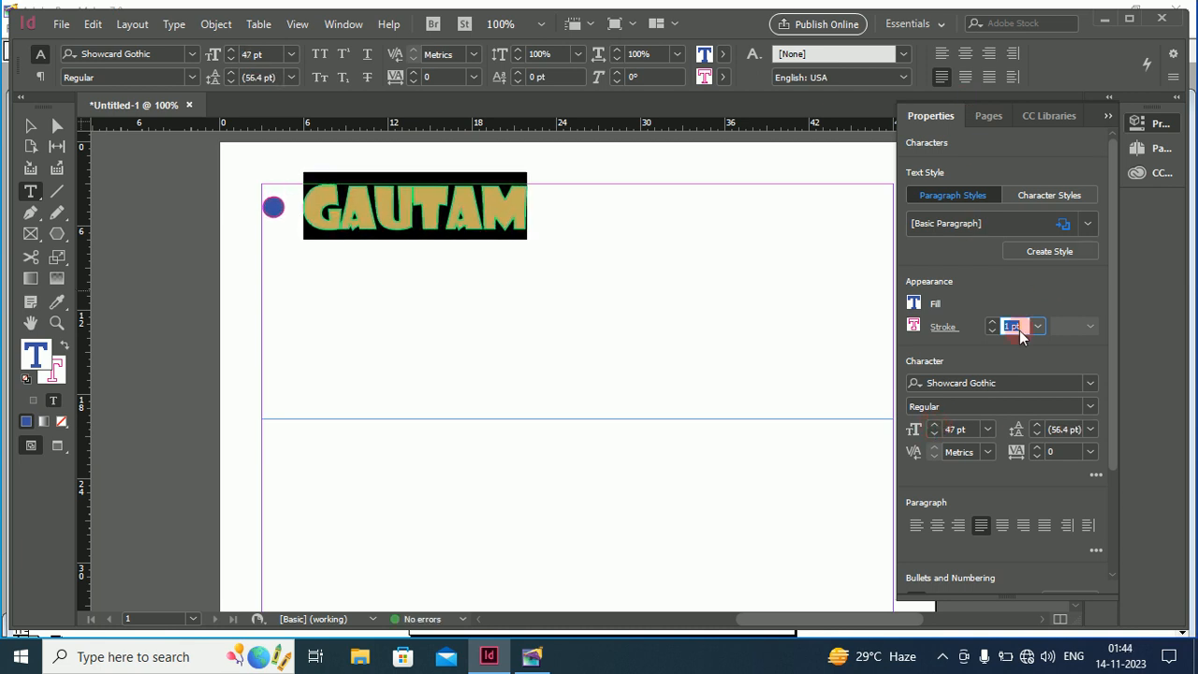
pyautogui.click(934, 527)
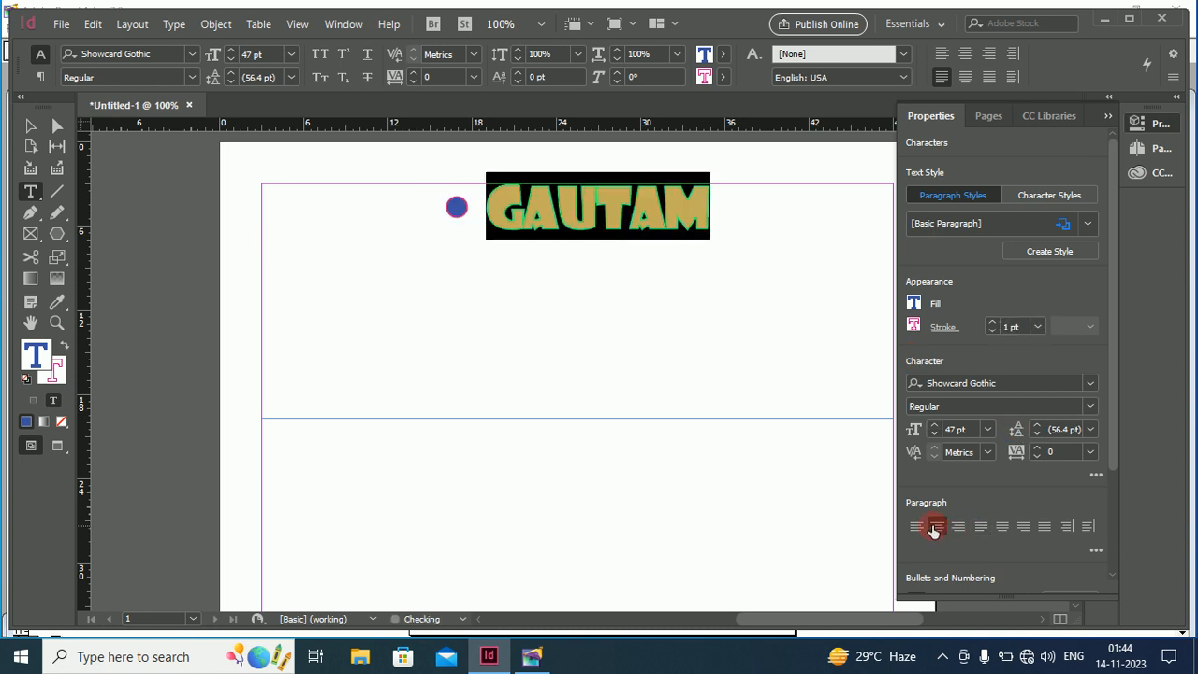
pyautogui.click(914, 527)
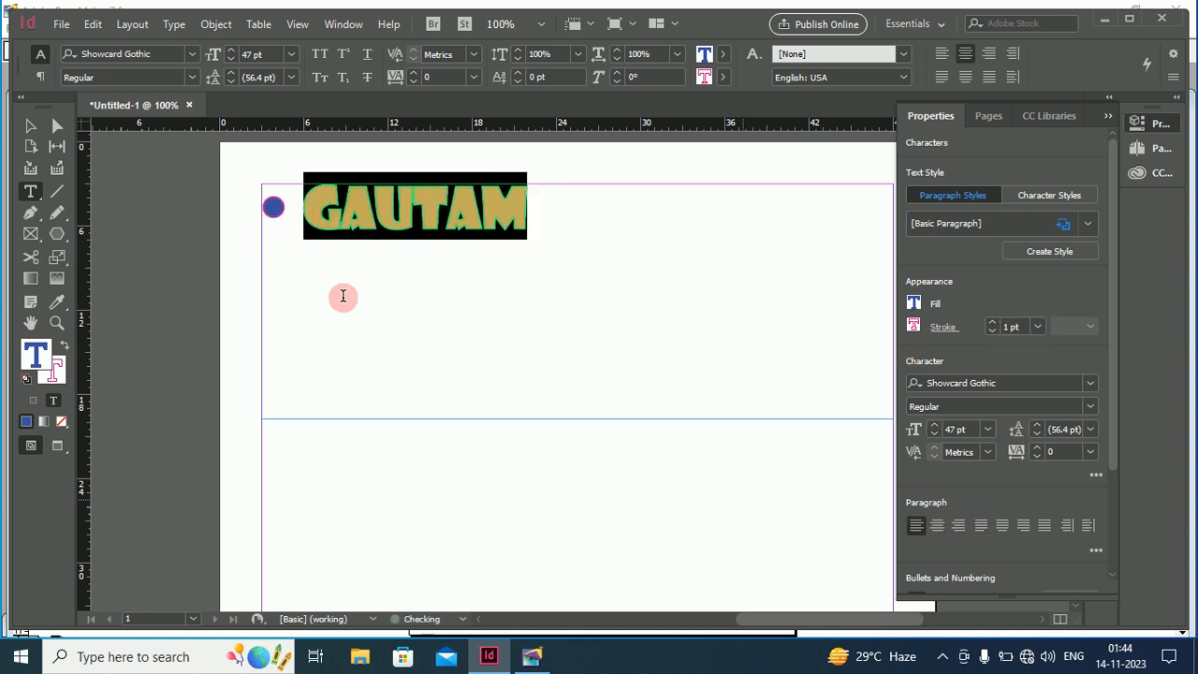
pyautogui.click(962, 525)
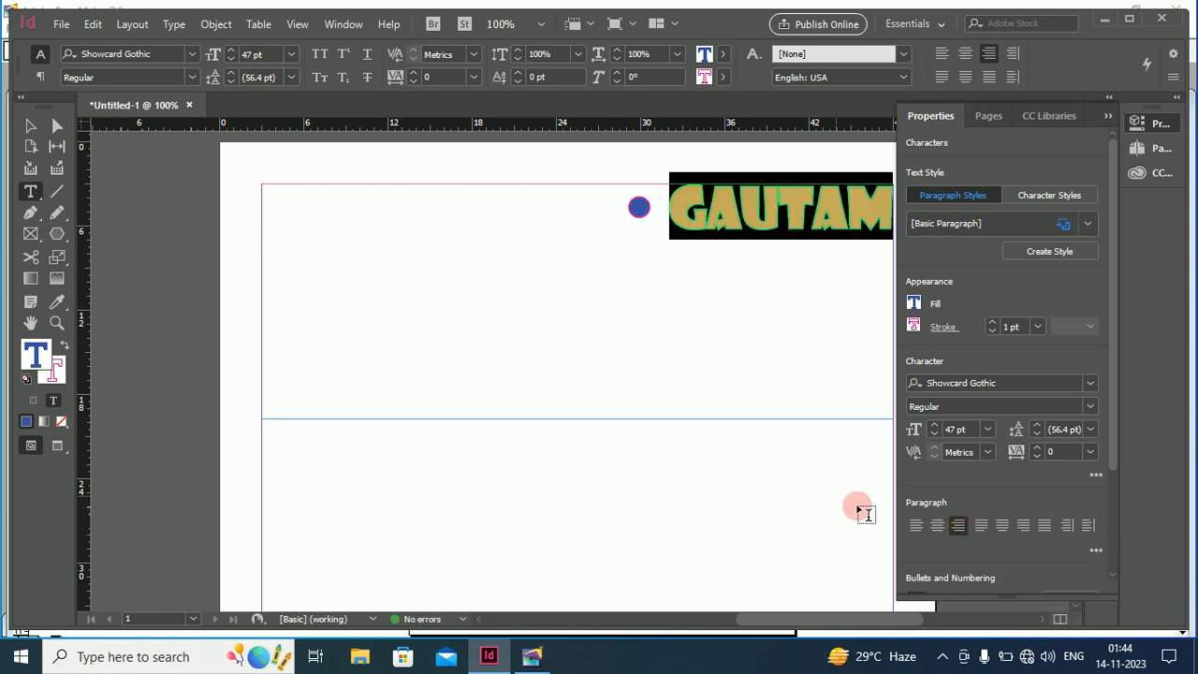
pyautogui.click(936, 527)
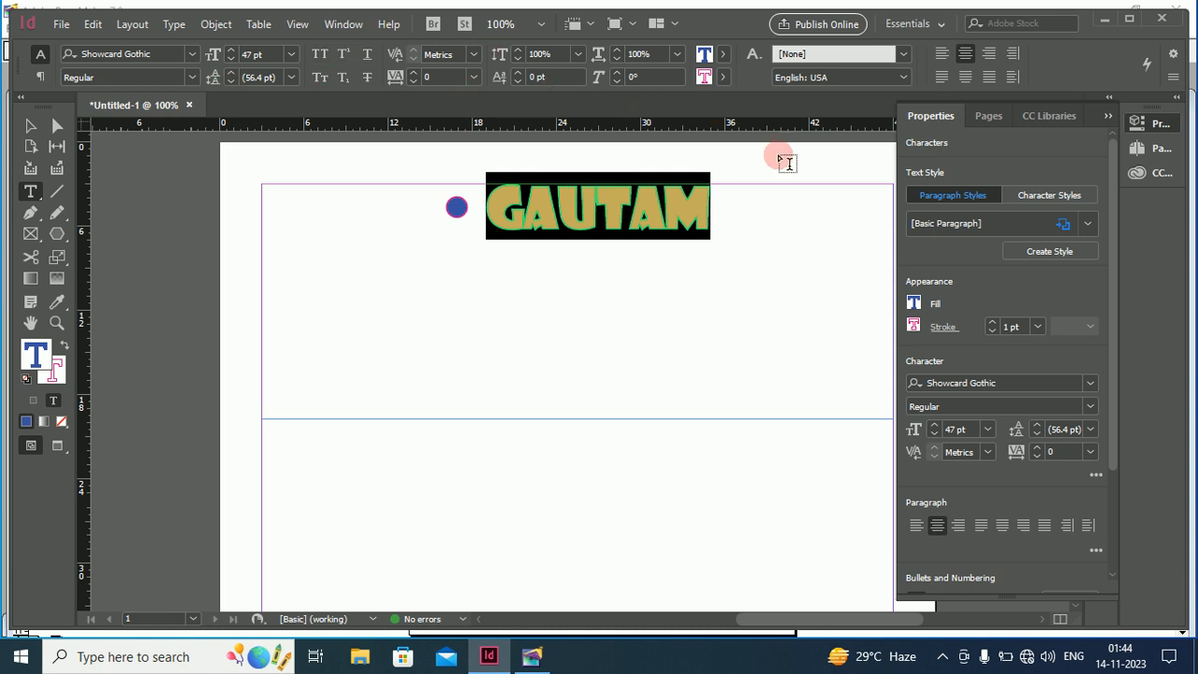
pyautogui.click(1033, 200)
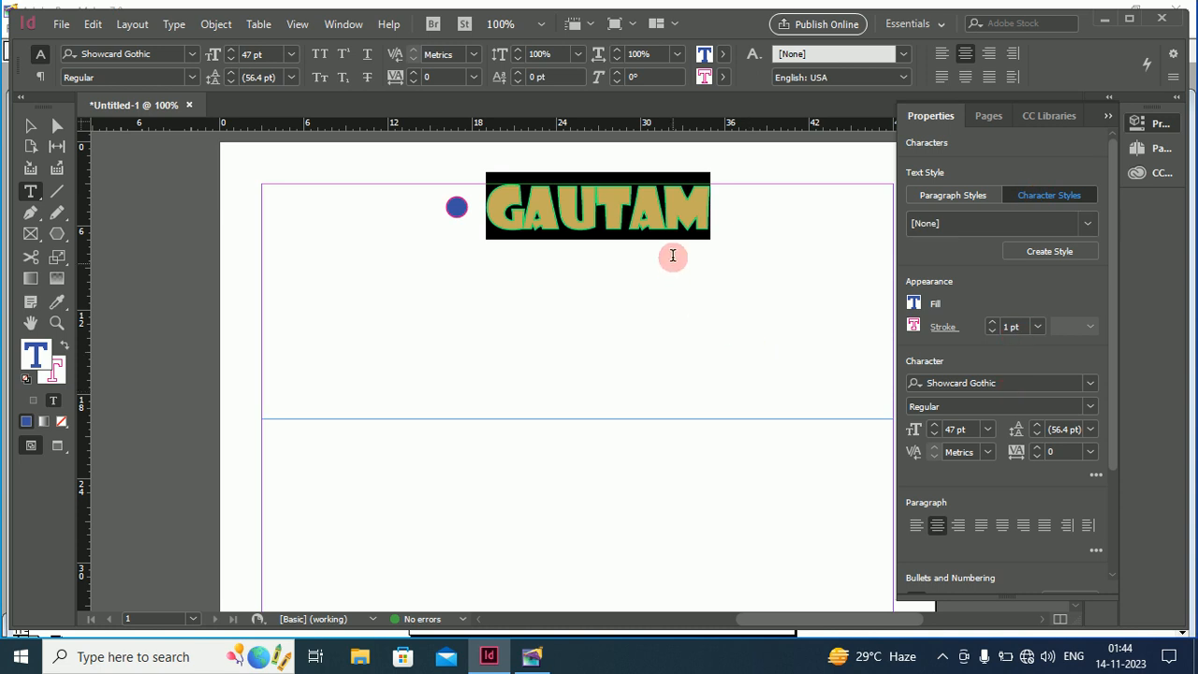
# Increase GAUTAM's stroke weight to 8 pt
pyautogui.click(992, 322)
pyautogui.click(992, 323)
pyautogui.click(992, 323)
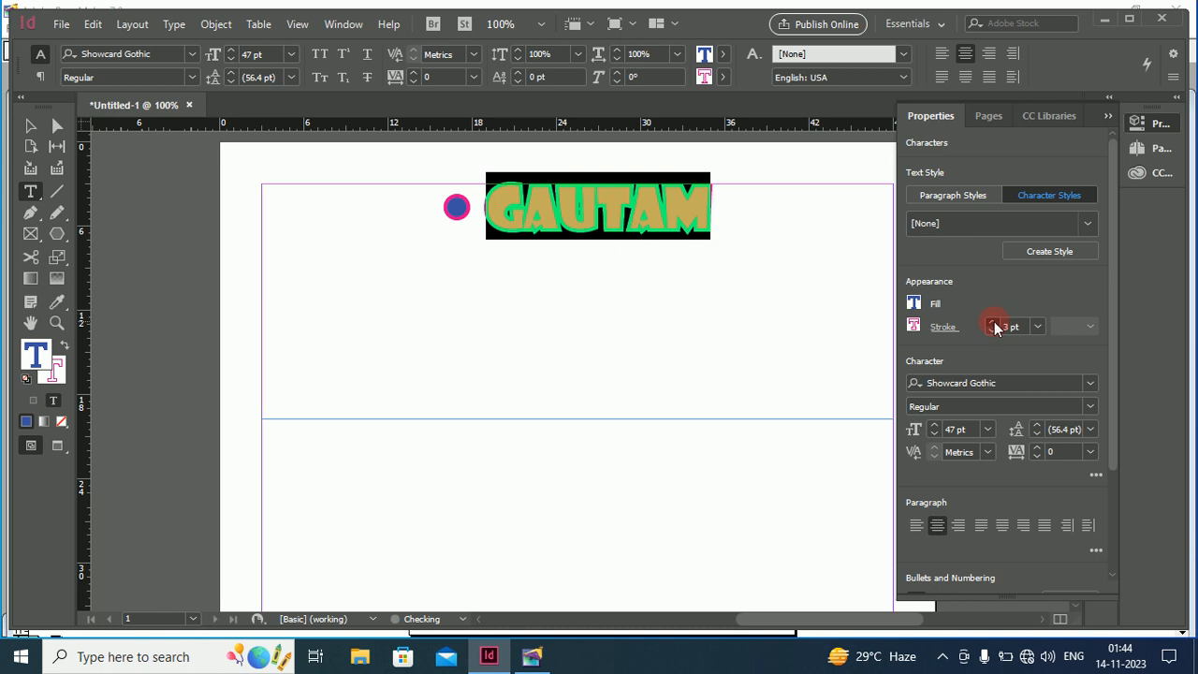
pyautogui.click(992, 323)
pyautogui.click(992, 323)
pyautogui.click(992, 323)
pyautogui.click(991, 323)
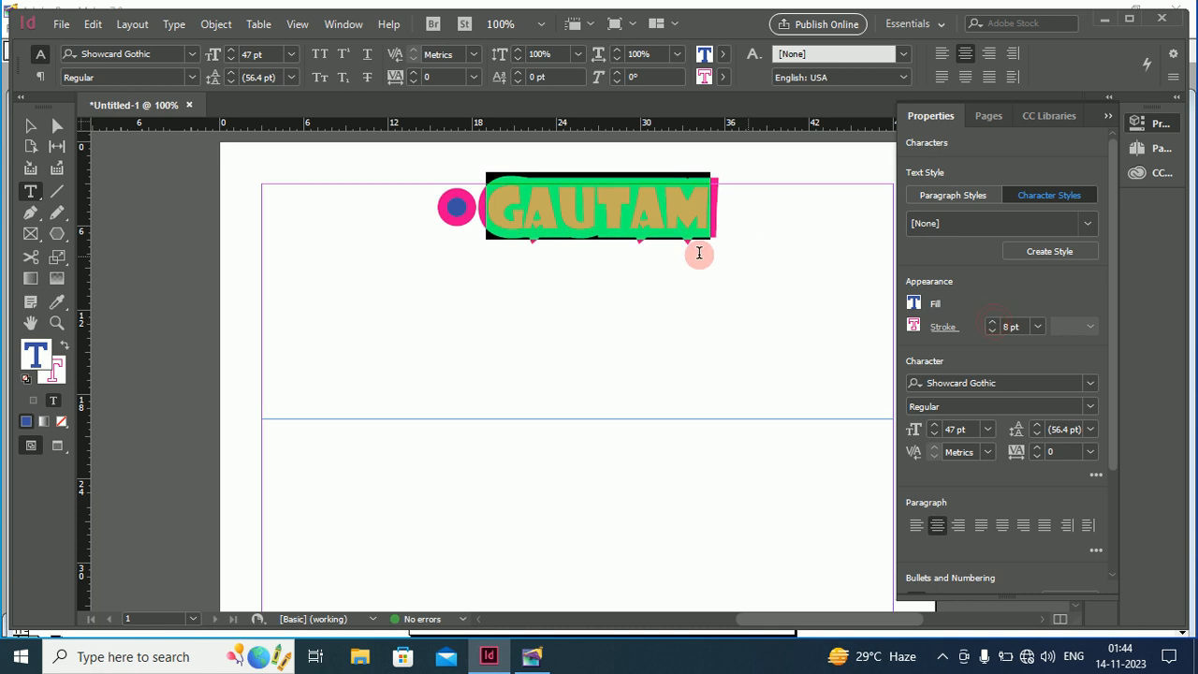
pyautogui.click(699, 254)
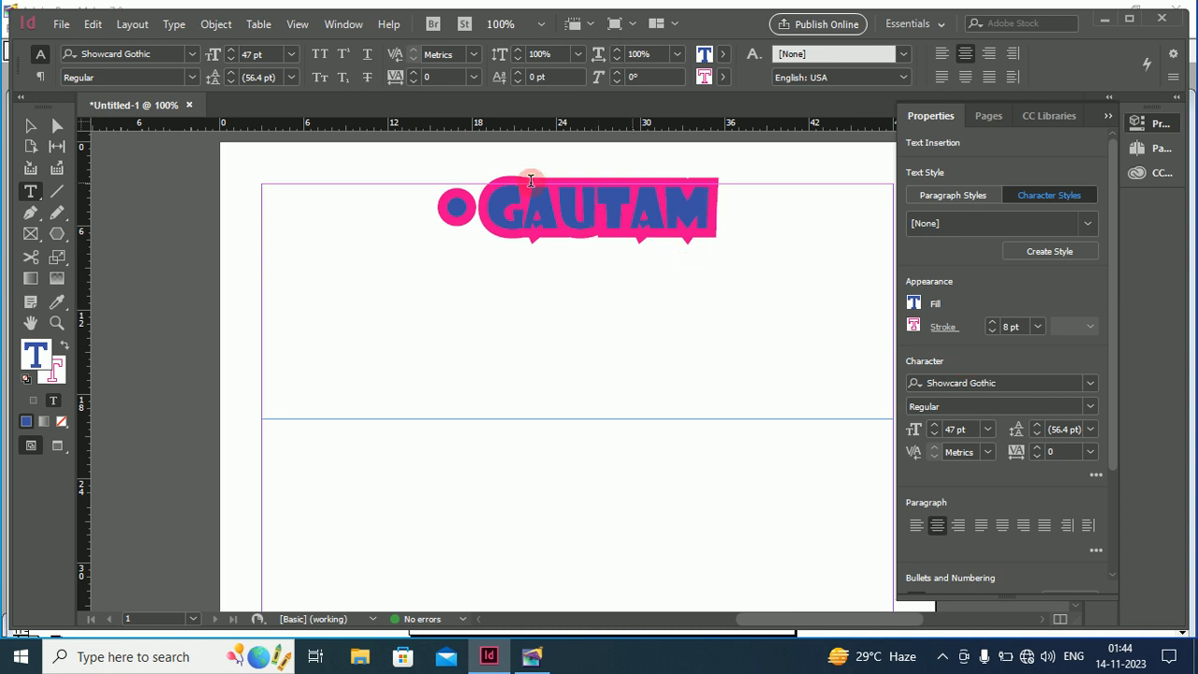
# Select GAUTAM's text frame, then bring PageMaker's Untitled-2 document to the front
pyautogui.click(302, 216)
pyautogui.click(31, 125)
pyautogui.click(404, 268)
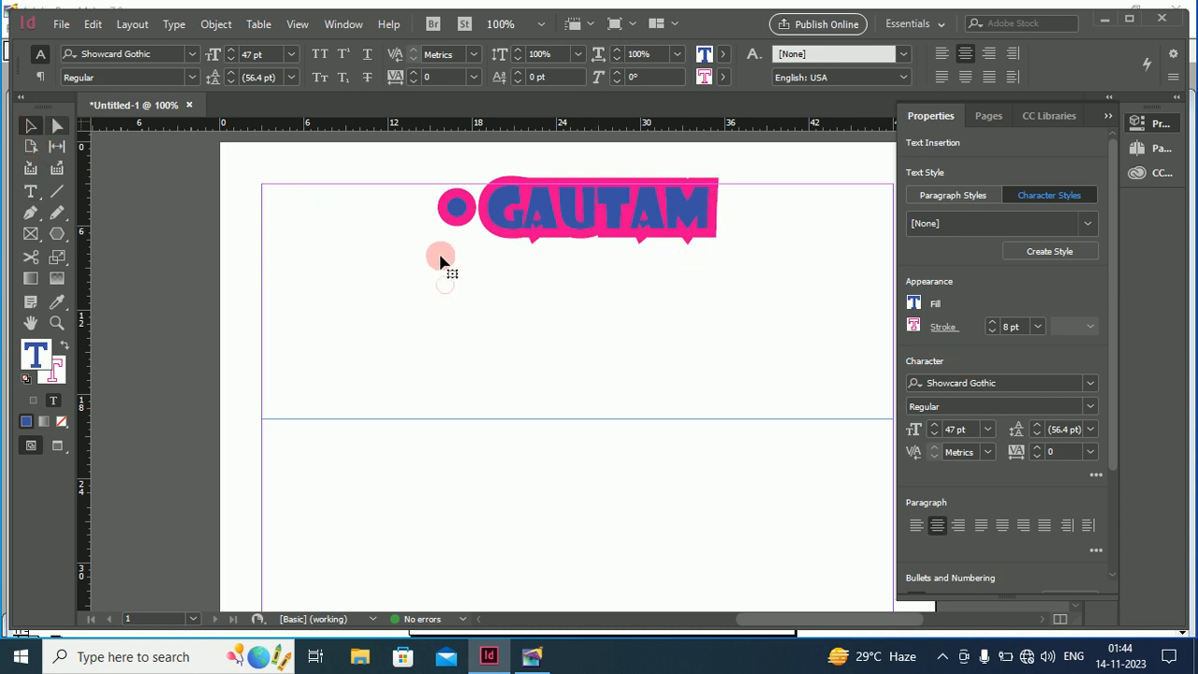
pyautogui.click(440, 259)
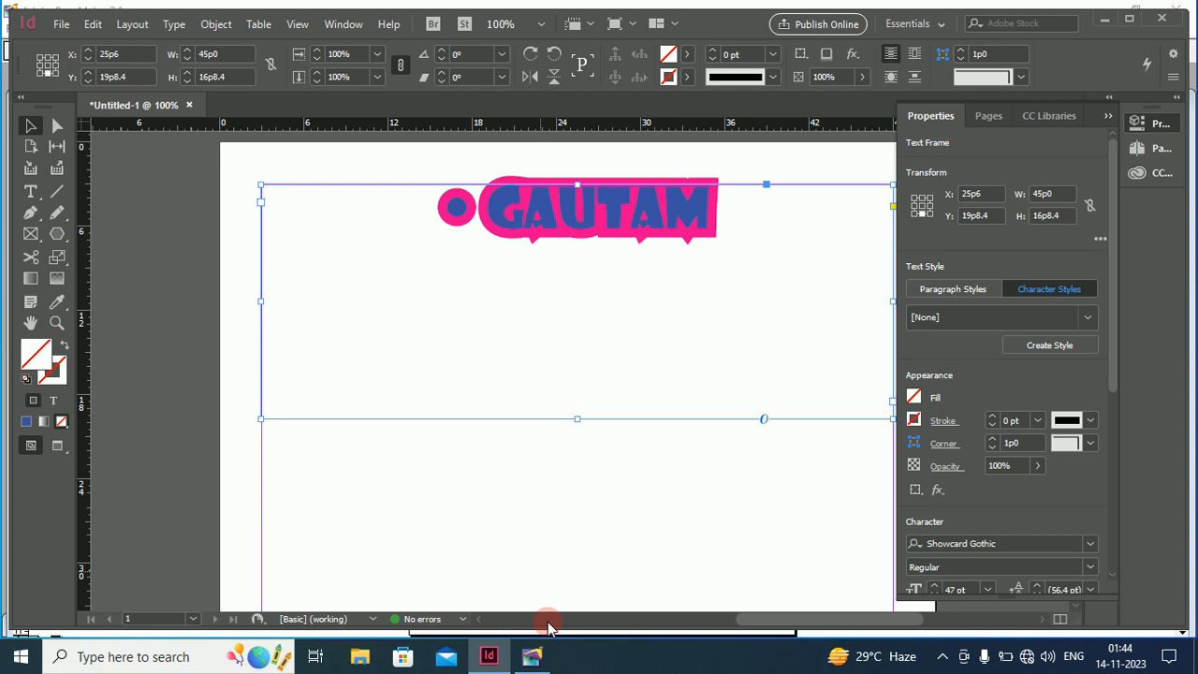
pyautogui.click(532, 655)
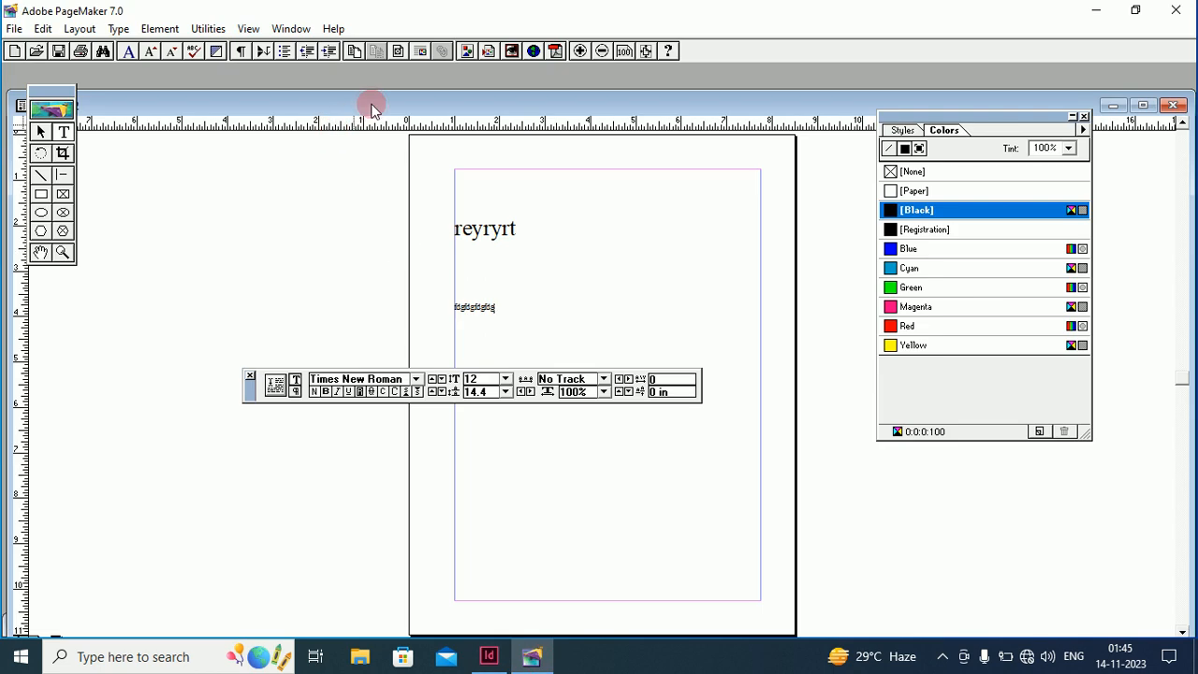
pyautogui.moveTo(372, 103); pyautogui.dragTo(369, 76)
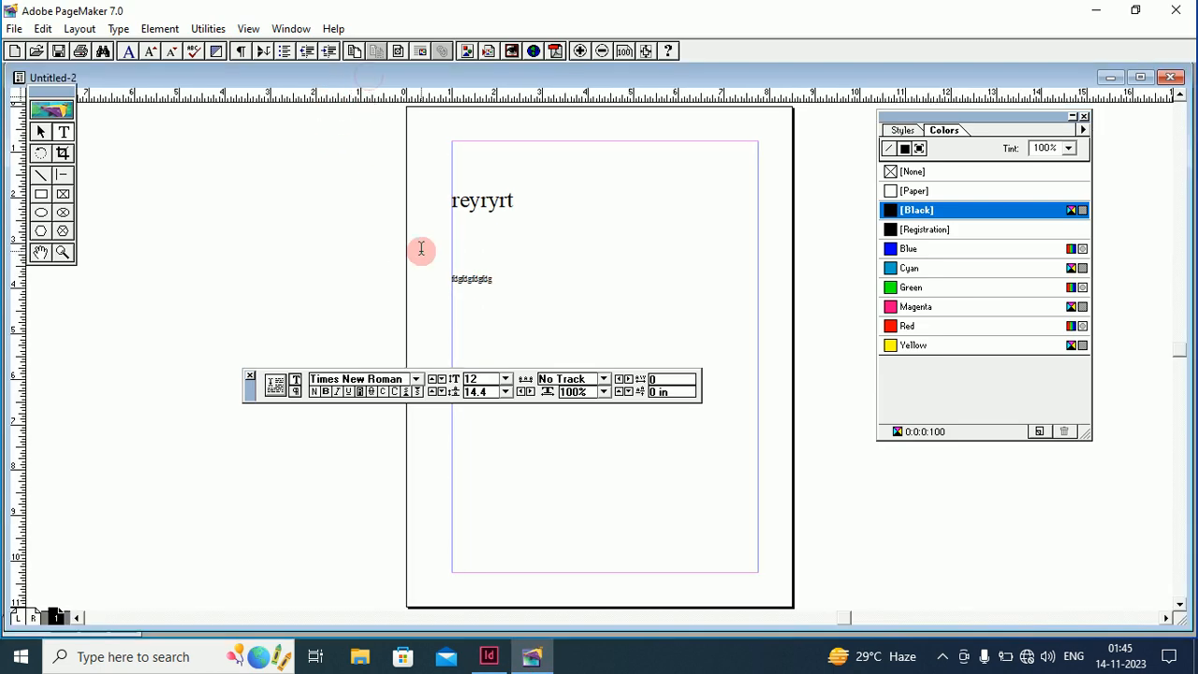